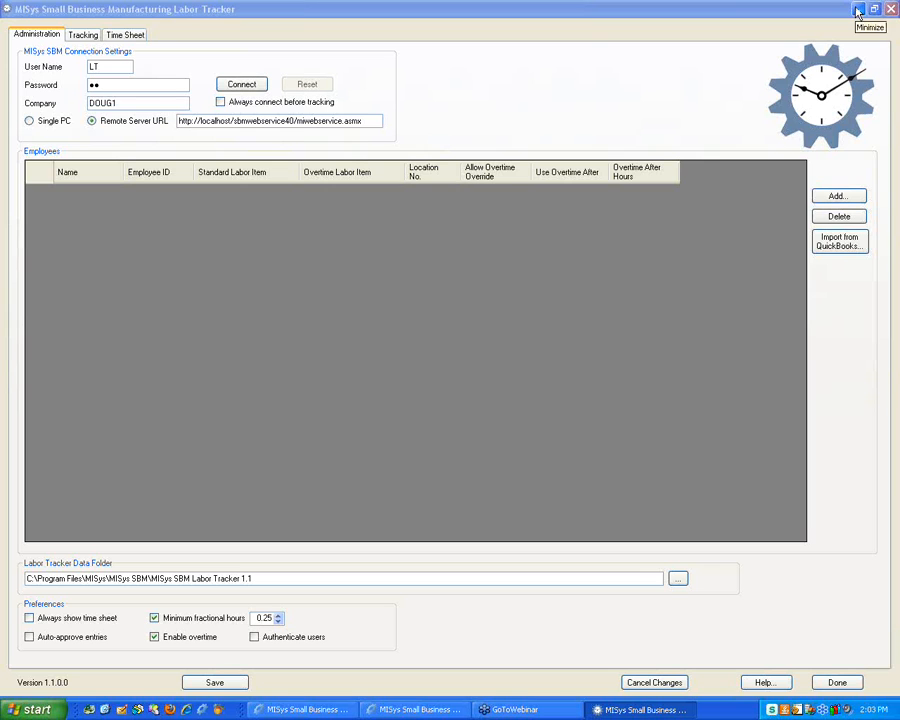
# Minimize both windows to show the Labor Tracker desktop icons, then close Labor Tracker Admin
pyautogui.click(857, 10)
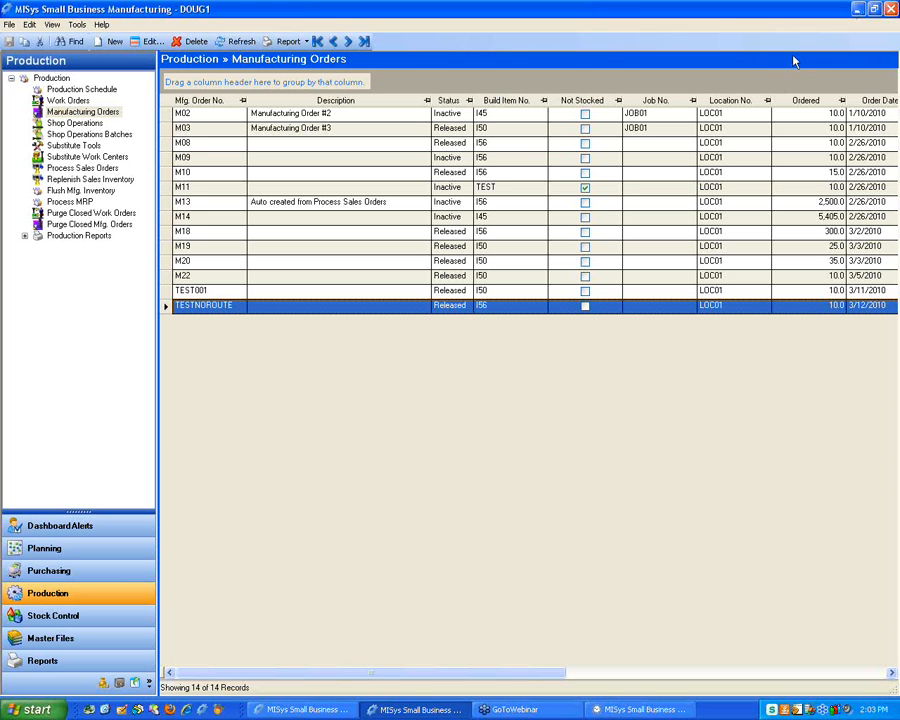
pyautogui.click(857, 10)
pyautogui.click(562, 462)
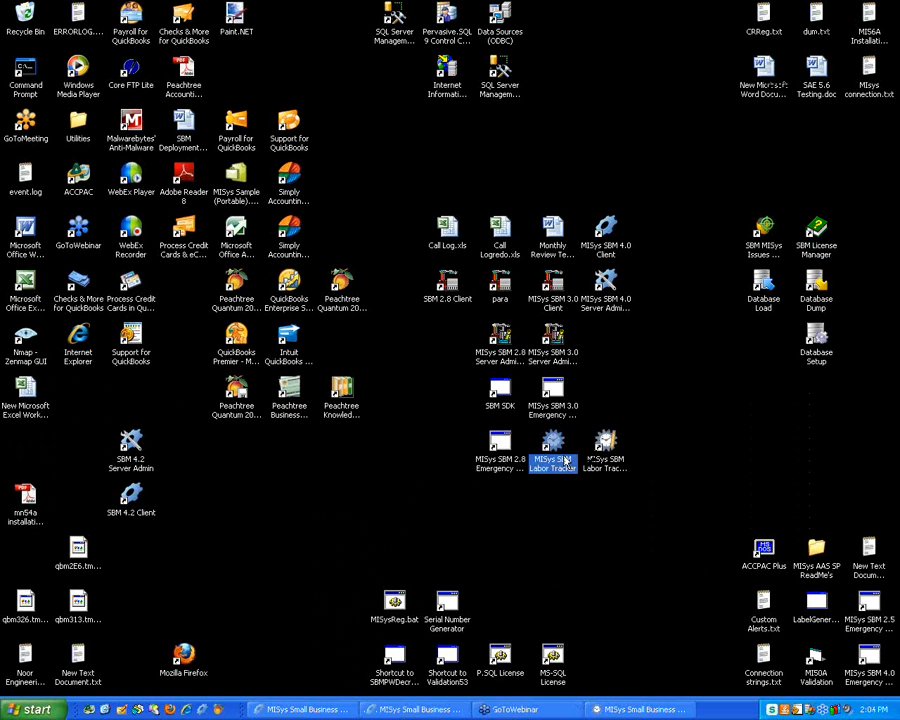
pyautogui.click(612, 472)
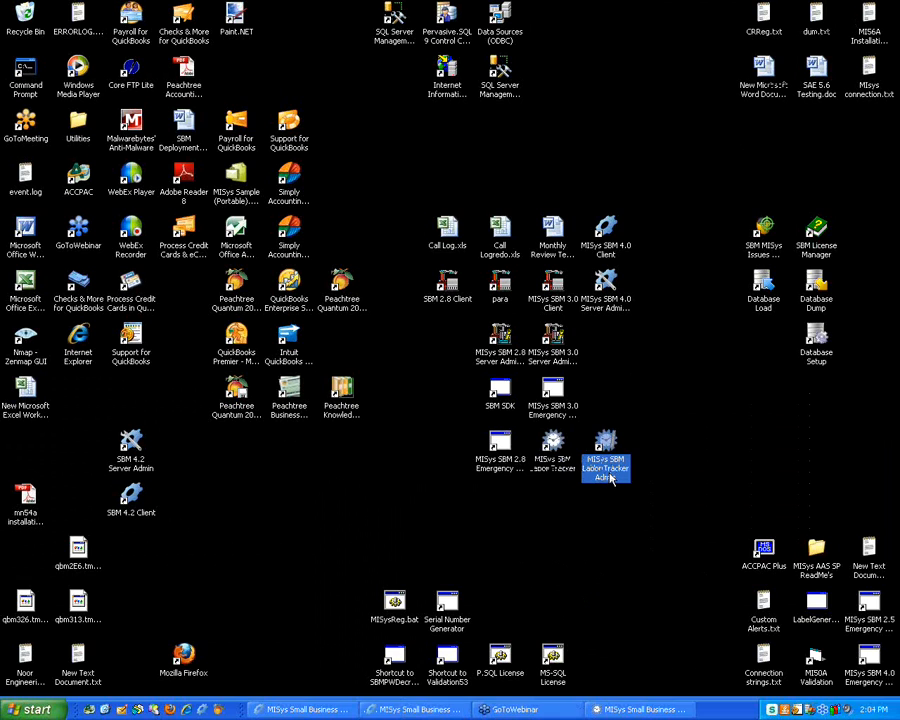
pyautogui.click(554, 464)
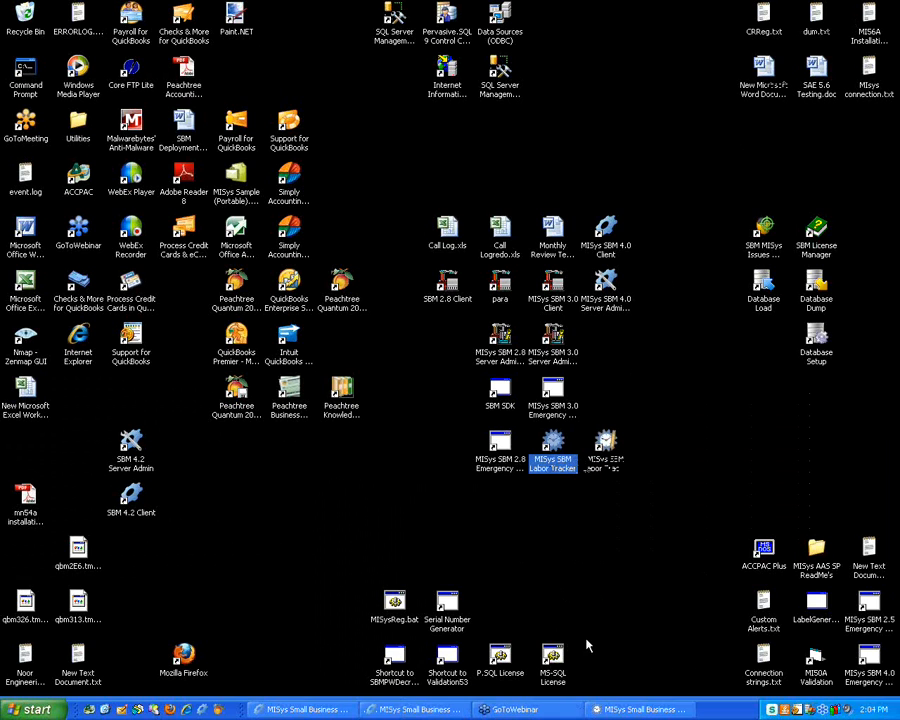
pyautogui.click(622, 711)
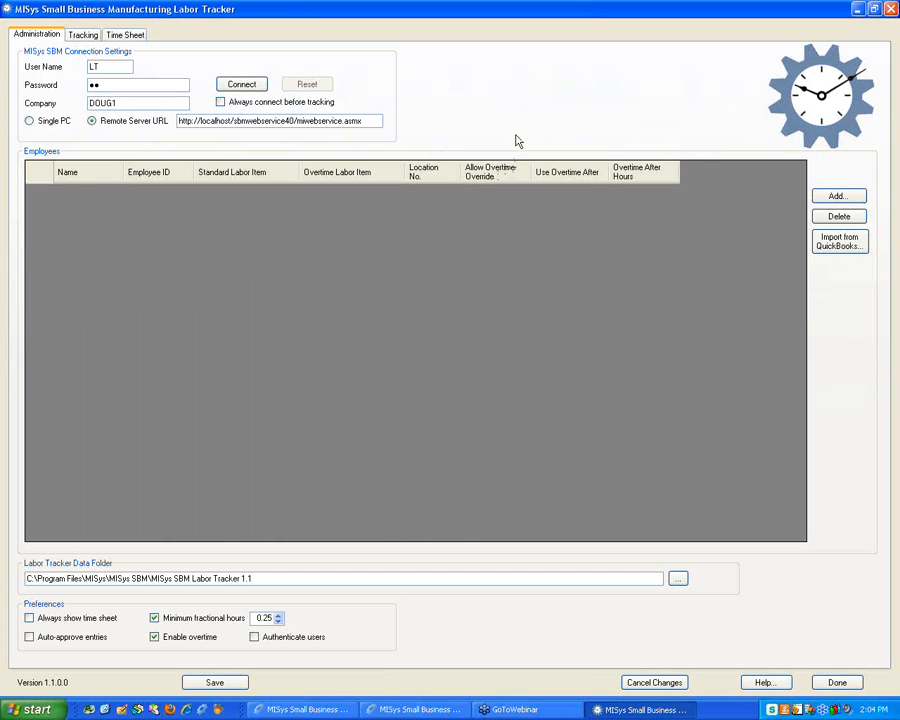
pyautogui.click(891, 9)
# Launch Labor Tracker Admin, log in with the admin password, maximize it, then return to Manufacturing Orders
pyautogui.click(606, 443)
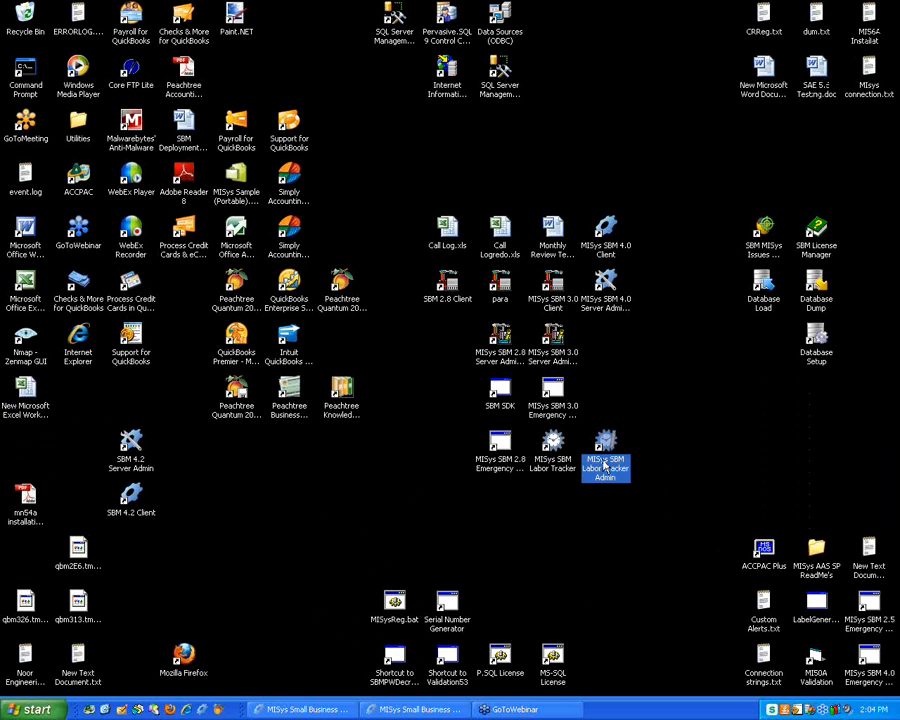
pyautogui.doubleClick(606, 443)
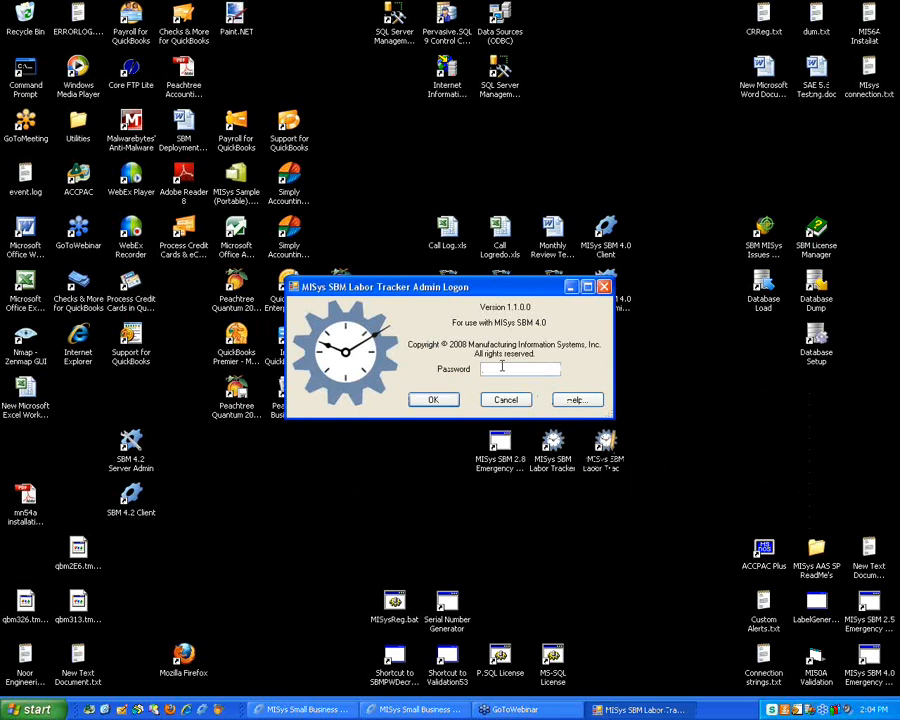
pyautogui.write('lt')
pyautogui.press('Return')
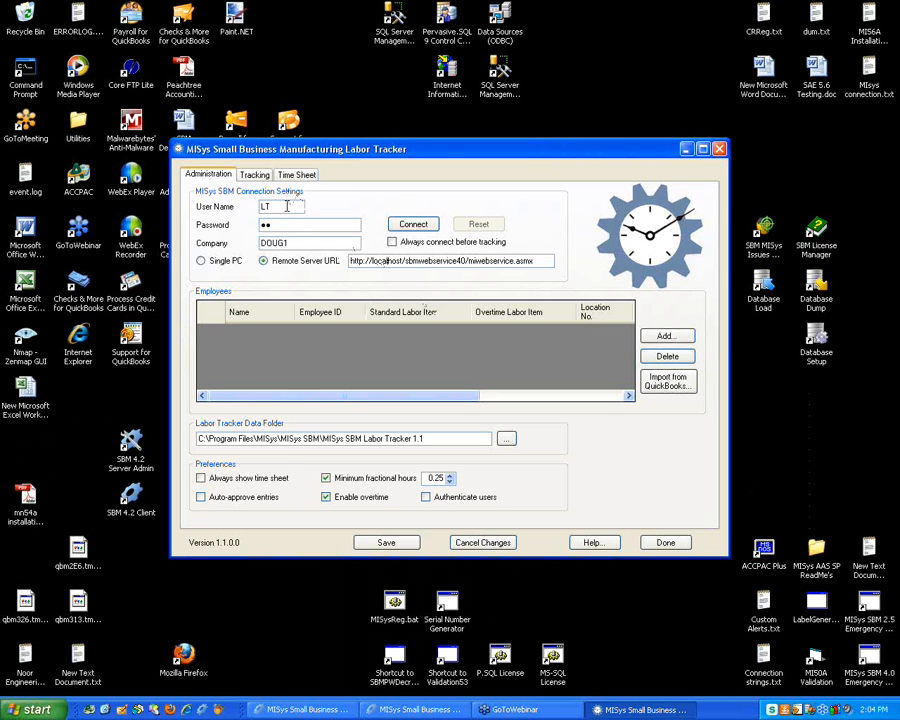
pyautogui.doubleClick(306, 149)
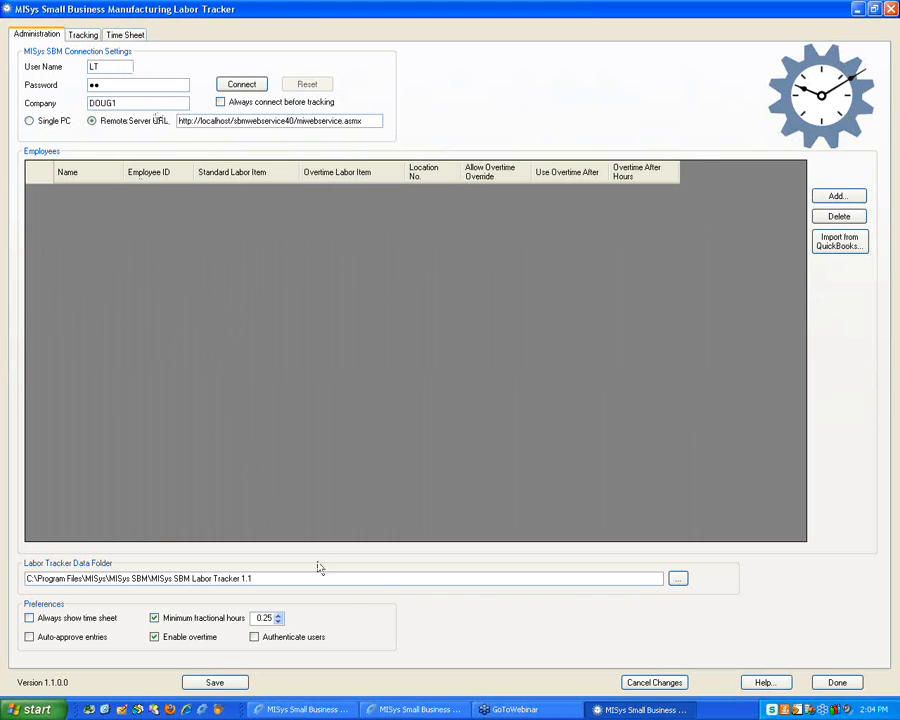
pyautogui.click(414, 710)
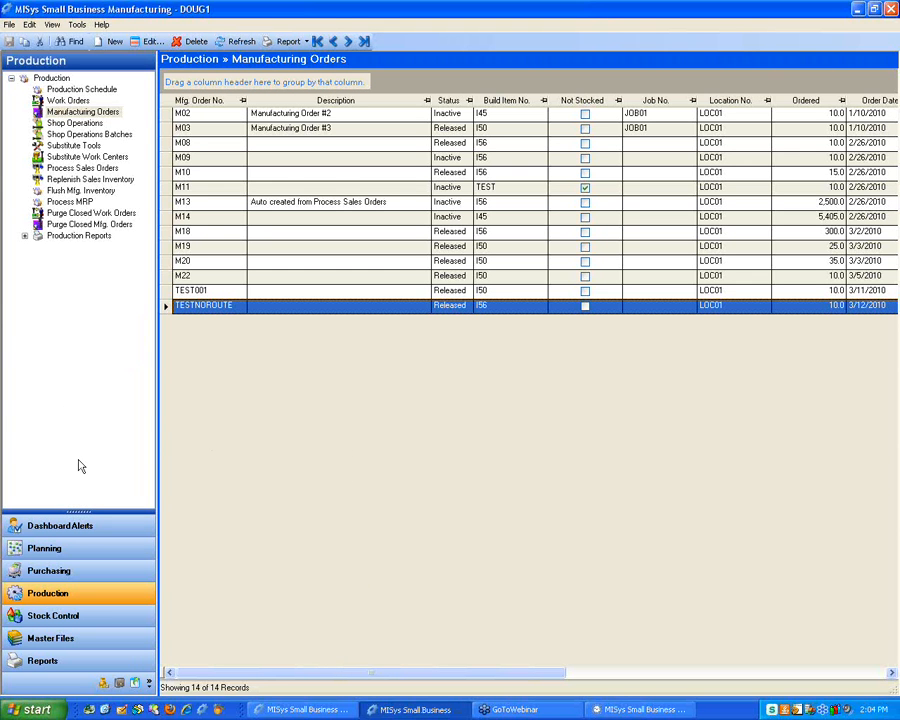
# Select the LT user in MISys Administration » Users, then go back to Labor Tracker
pyautogui.click(119, 685)
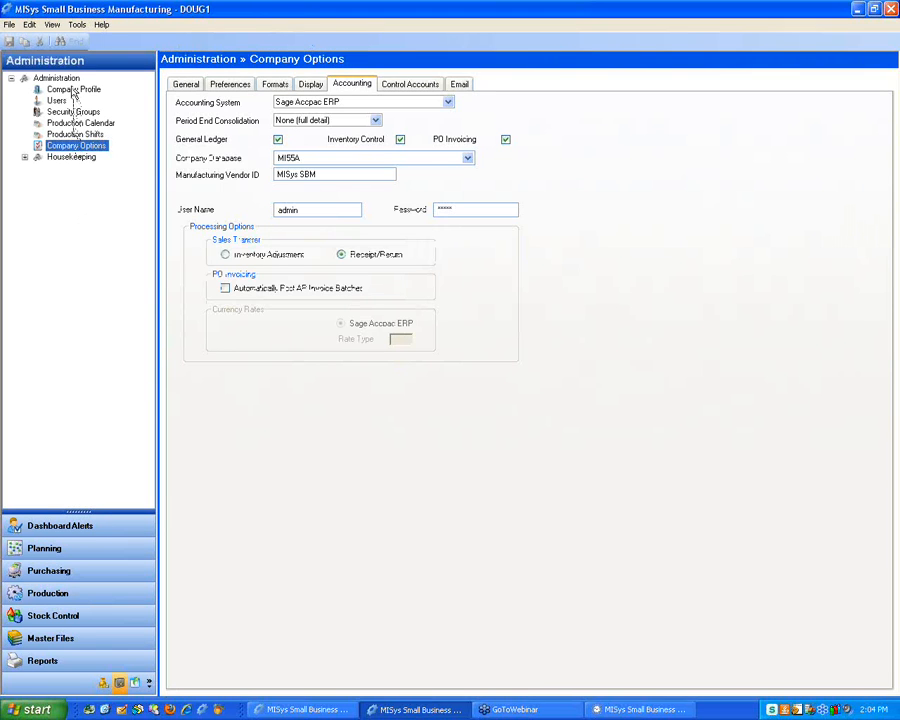
pyautogui.click(57, 101)
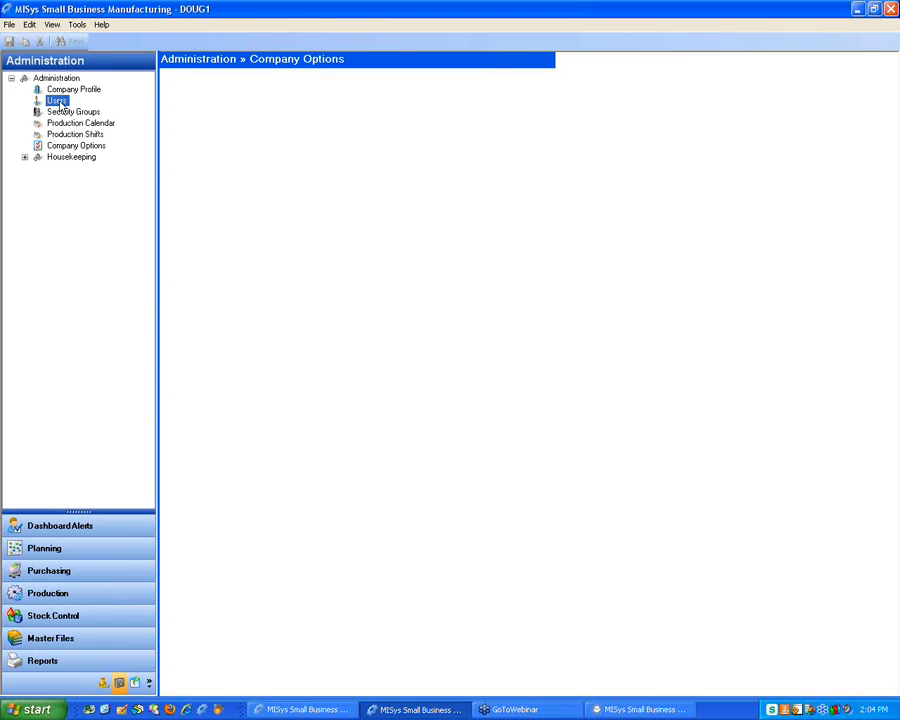
pyautogui.click(168, 133)
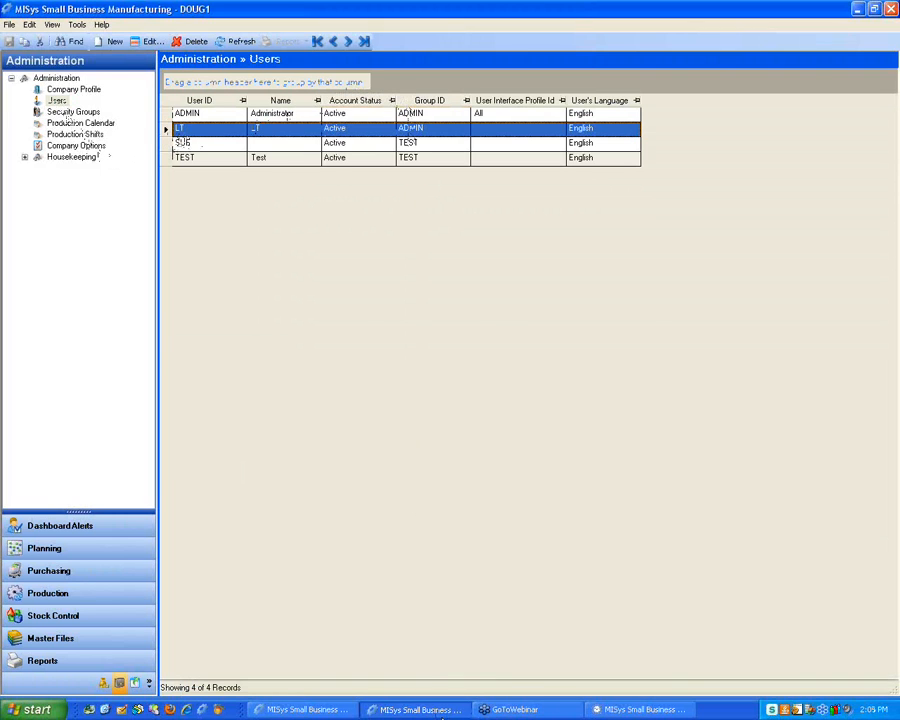
pyautogui.click(635, 709)
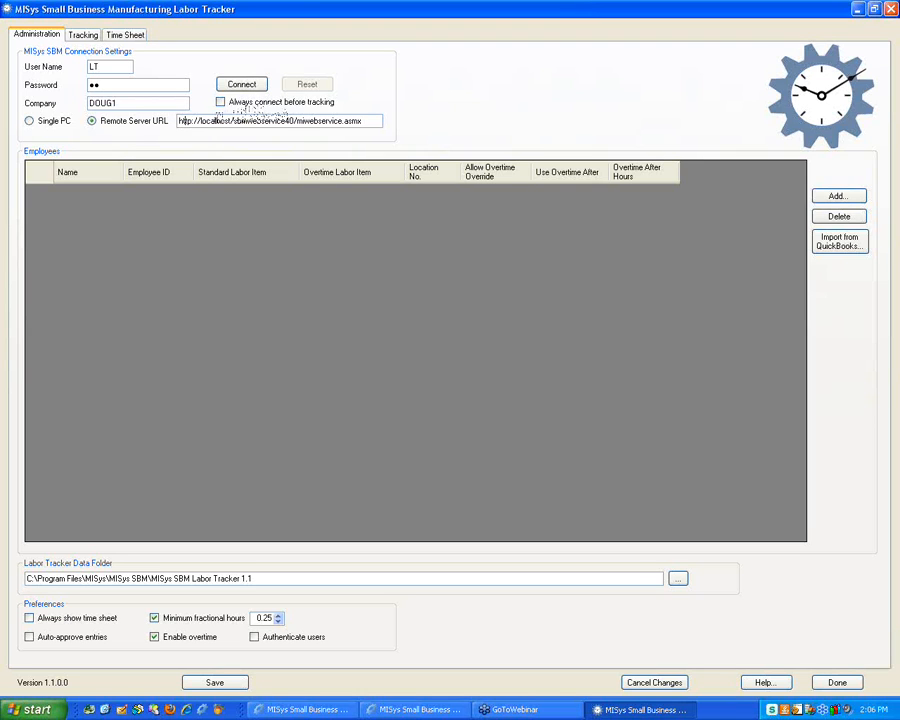
pyautogui.moveTo(201, 121); pyautogui.dragTo(228, 121)
pyautogui.click(137, 102)
pyautogui.doubleClick(137, 102)
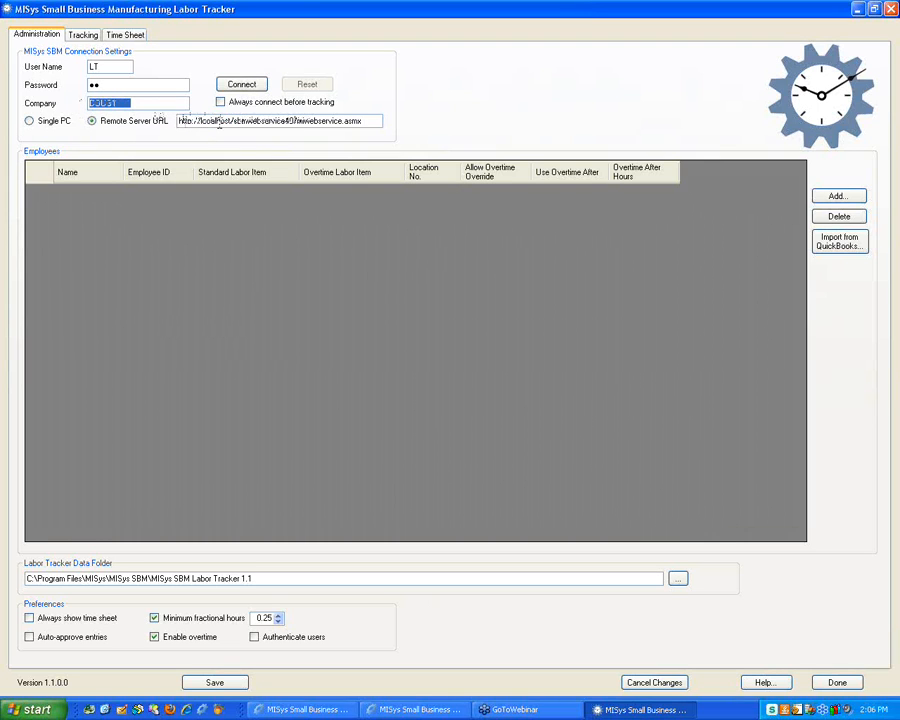
pyautogui.moveTo(199, 120); pyautogui.dragTo(230, 121)
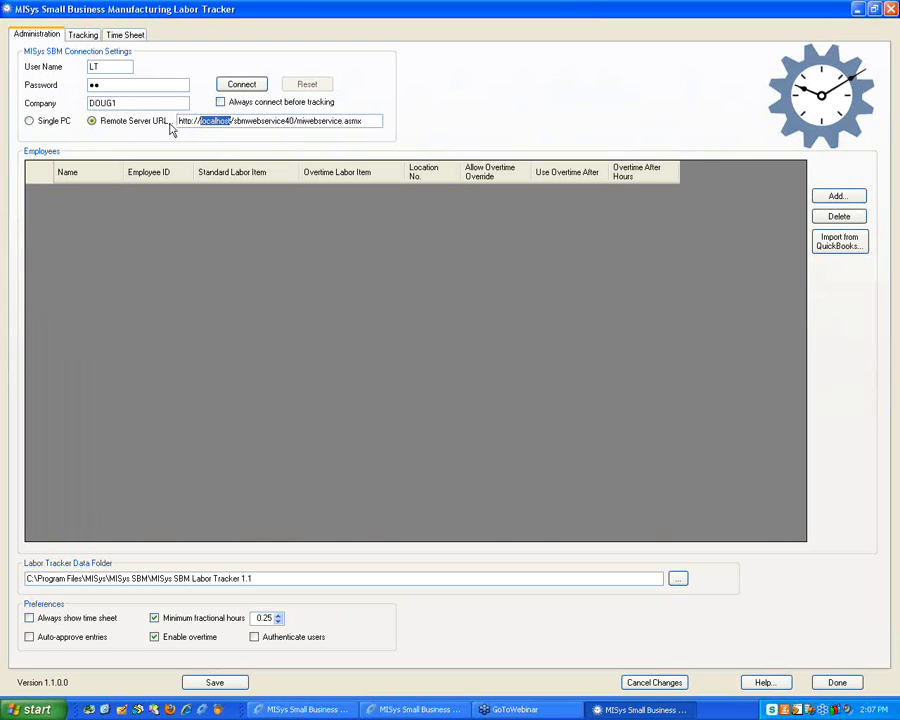
# Connect Labor Tracker Admin to the MISys SBM Server
pyautogui.click(245, 86)
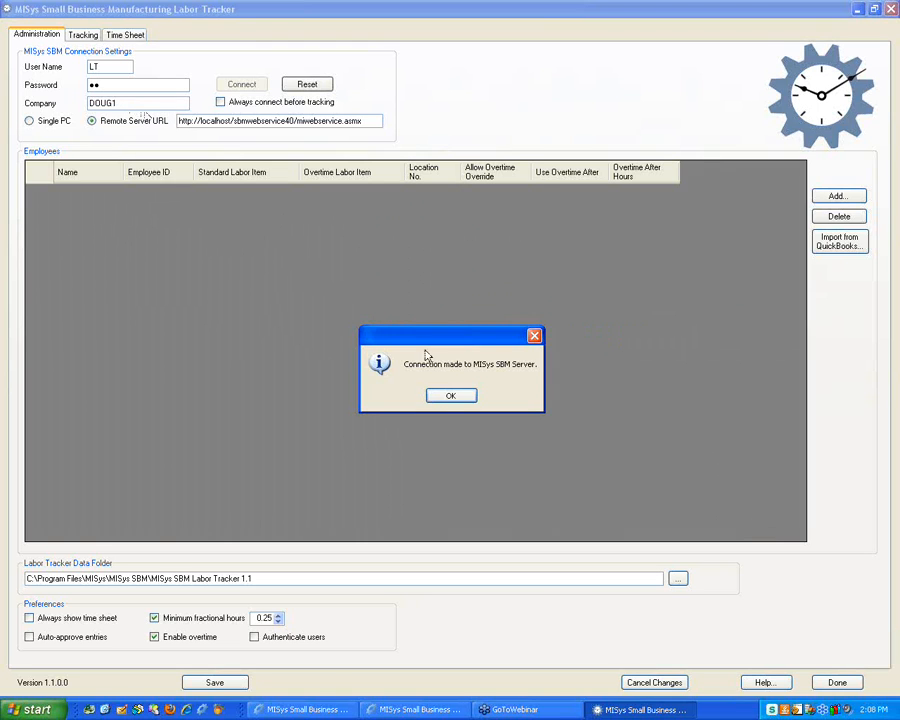
# Close the 'Connection made to MISys SBM Server' message with OK
pyautogui.click(446, 394)
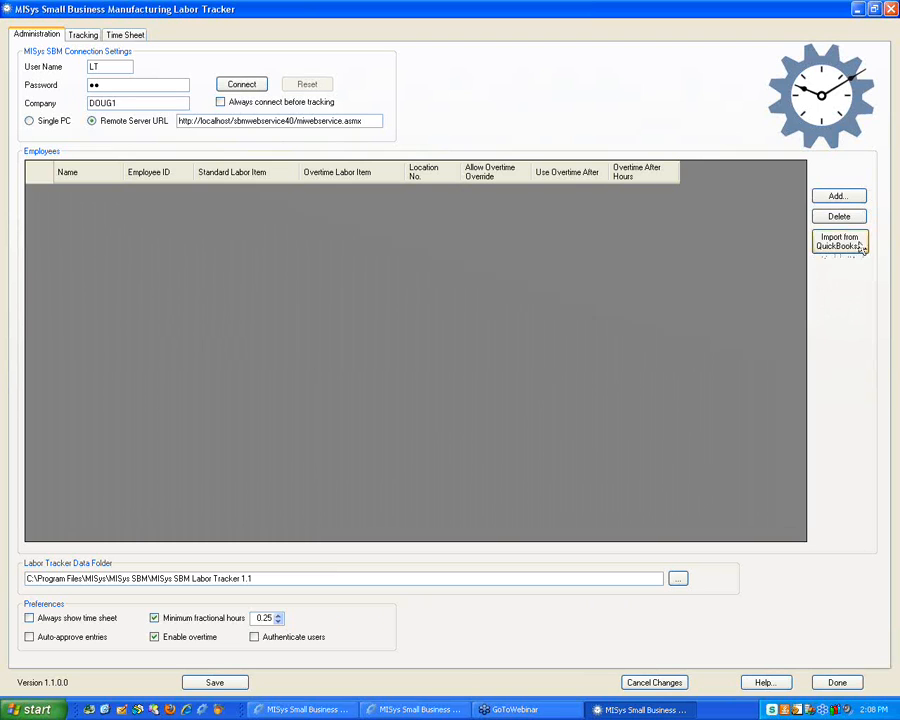
# Add a new employee named Jim with his employee ID
pyautogui.click(833, 197)
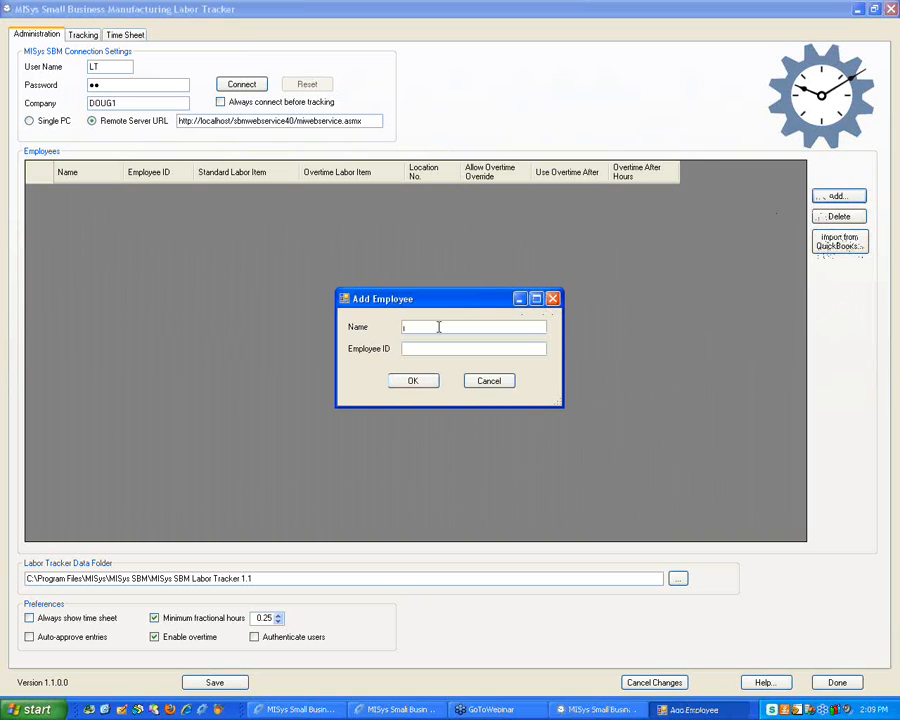
pyautogui.write('Jim')
pyautogui.press('Tab')
pyautogui.write('333')
pyautogui.write('1111')
pyautogui.click(415, 388)
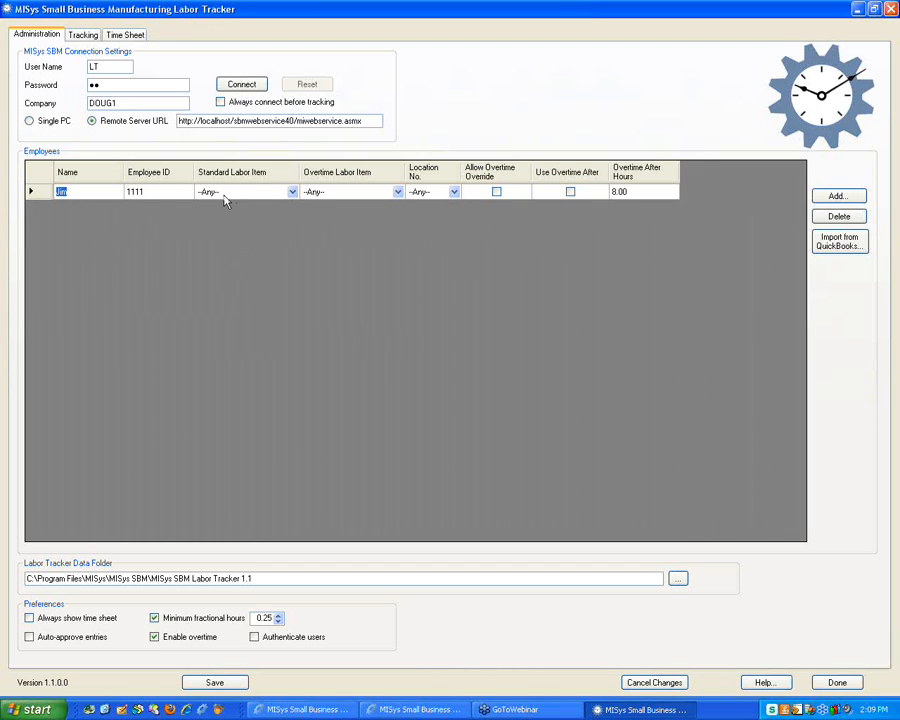
# Review Jim's row and Standard Labor Item choices, then switch to the MISys users list
pyautogui.click(130, 194)
pyautogui.click(81, 195)
pyautogui.click(111, 192)
pyautogui.click(293, 196)
pyautogui.click(293, 194)
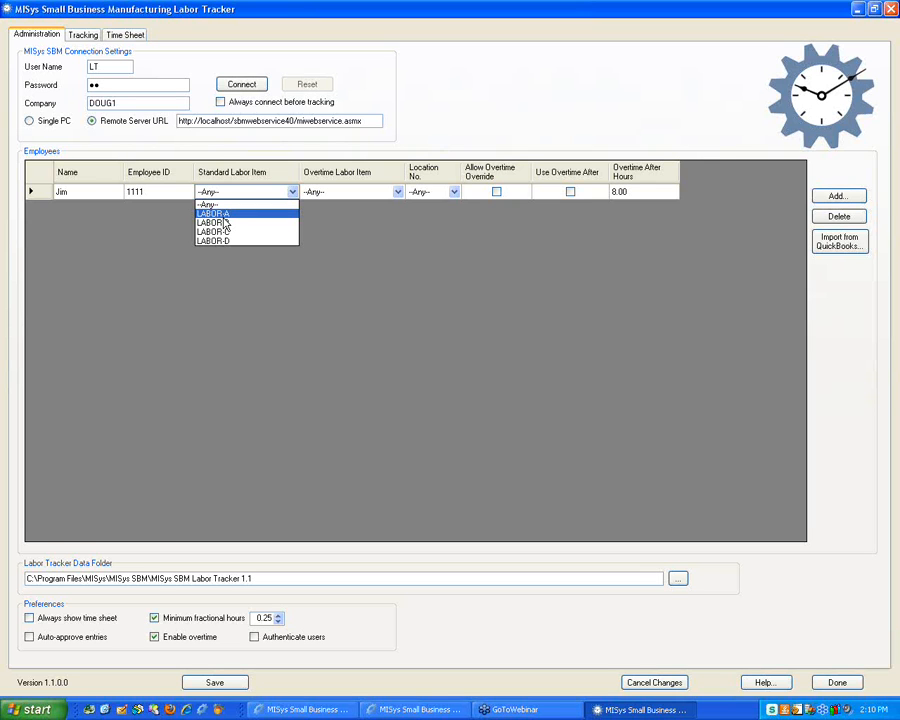
pyautogui.click(400, 708)
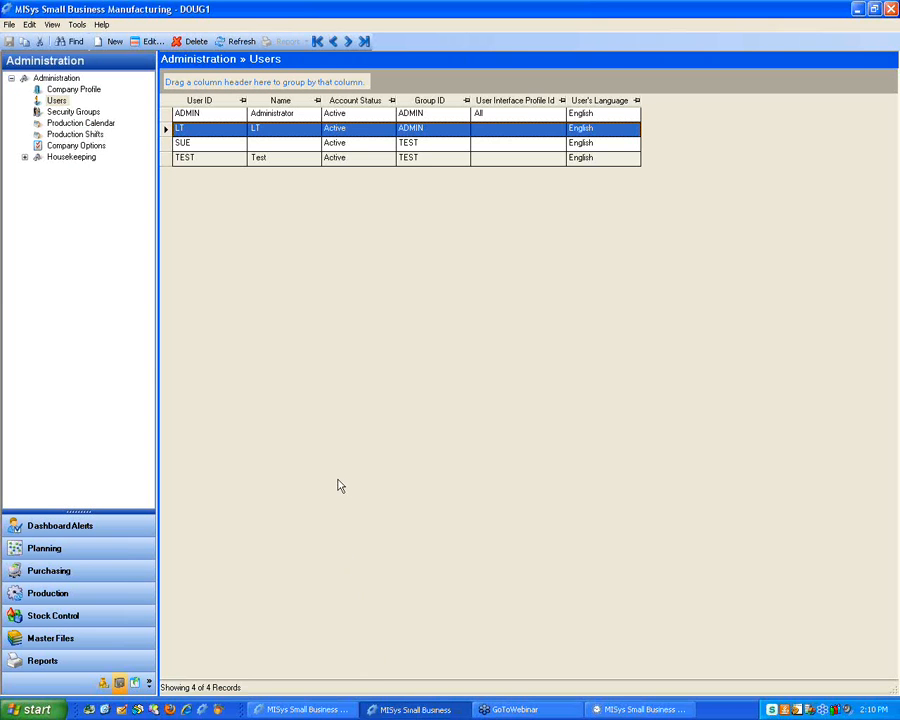
# Search Master Files » Items for 'labor' and open the LABOR-A item
pyautogui.click(68, 640)
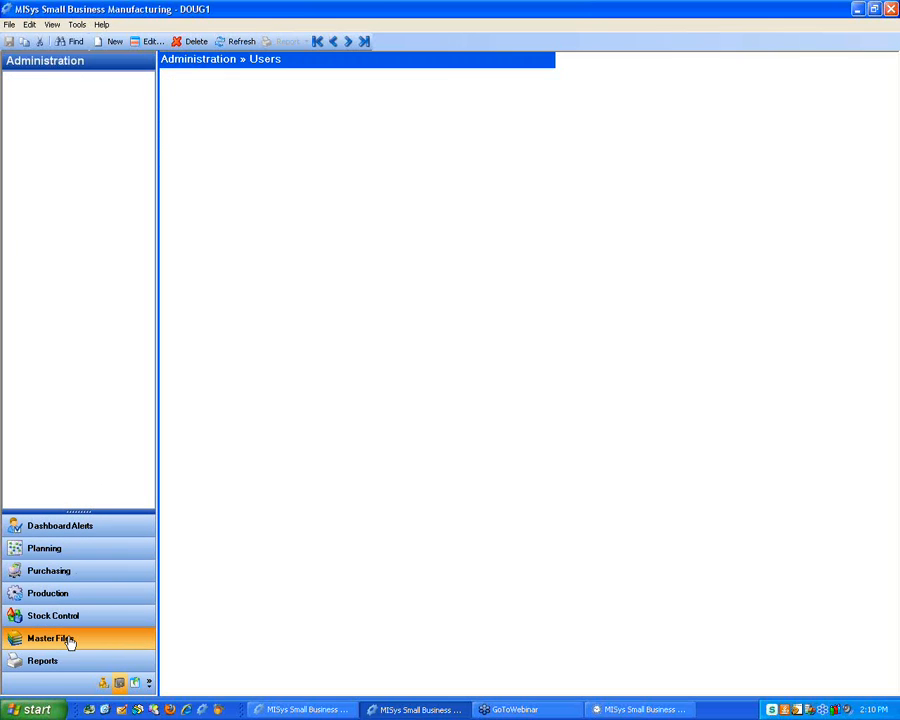
pyautogui.click(56, 89)
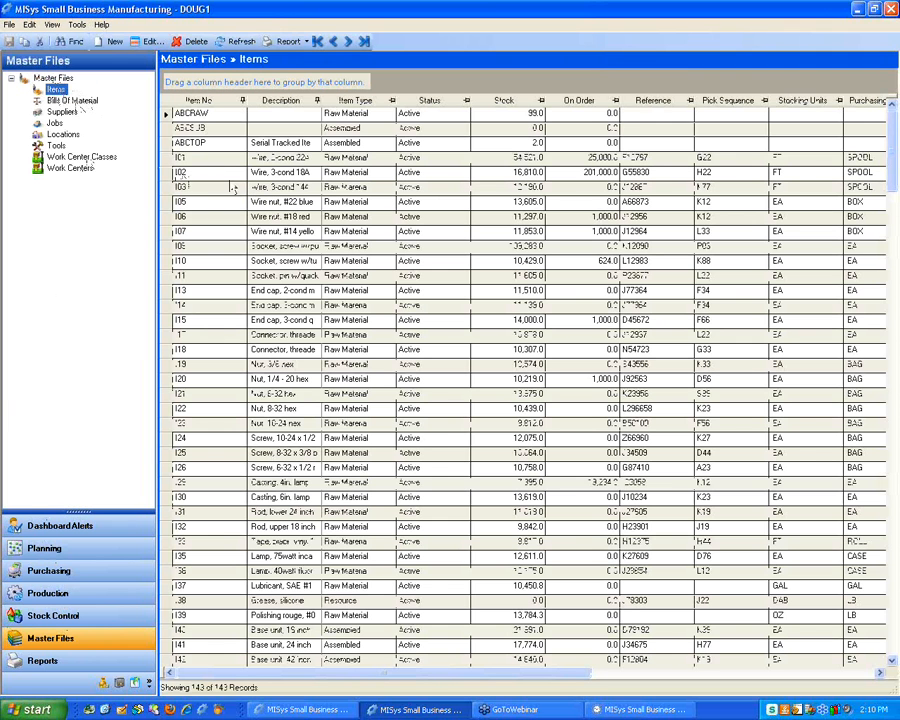
pyautogui.click(70, 41)
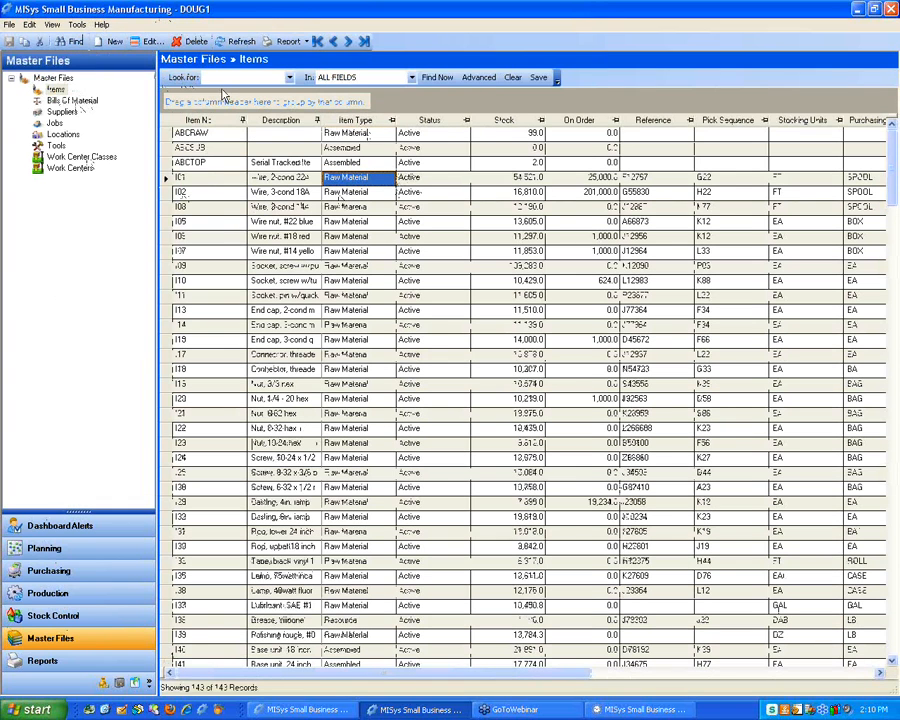
pyautogui.write('labor,')
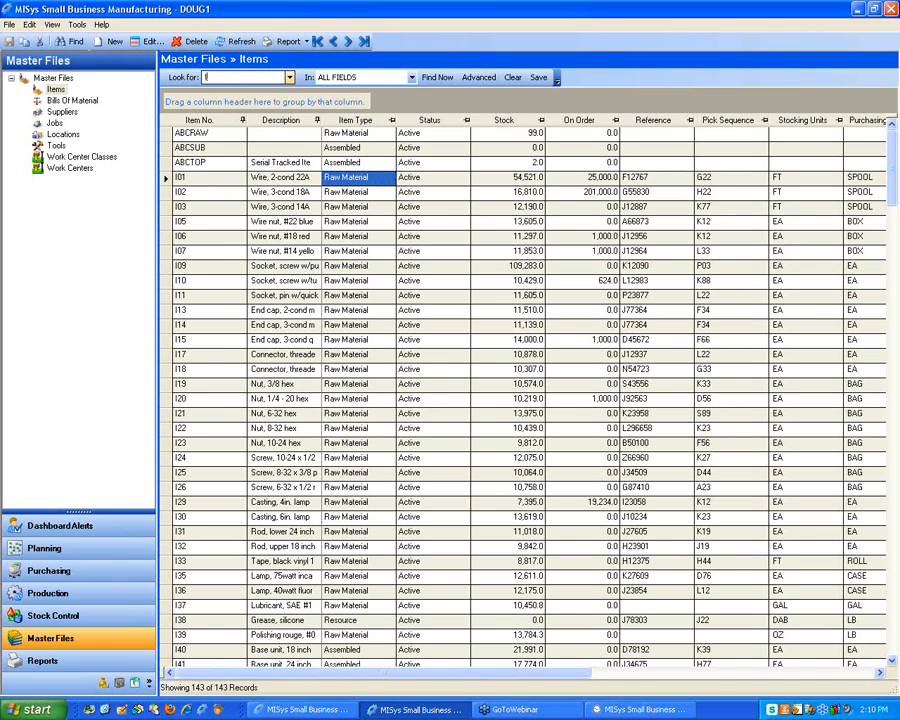
pyautogui.click(438, 77)
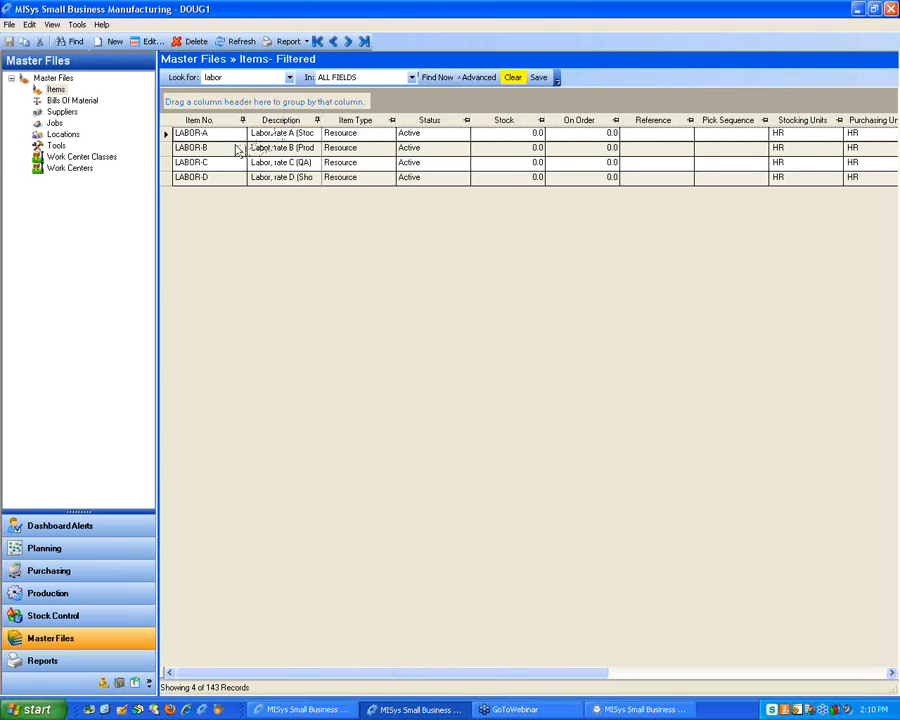
pyautogui.click(168, 134)
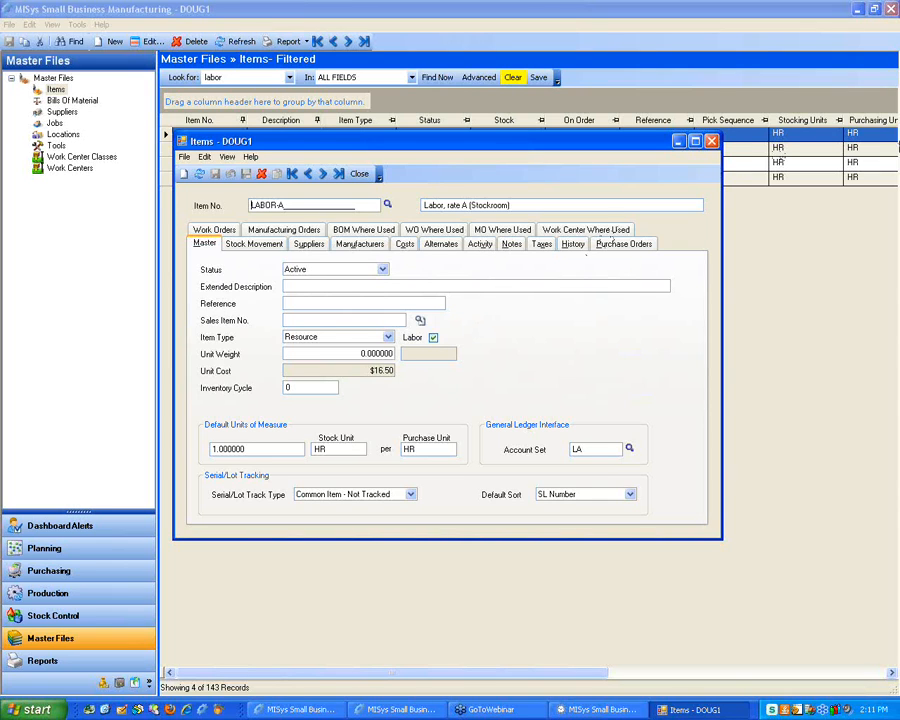
# Clear LABOR-A's Labor checkbox, save the item, and return to Labor Tracker
pyautogui.click(628, 92)
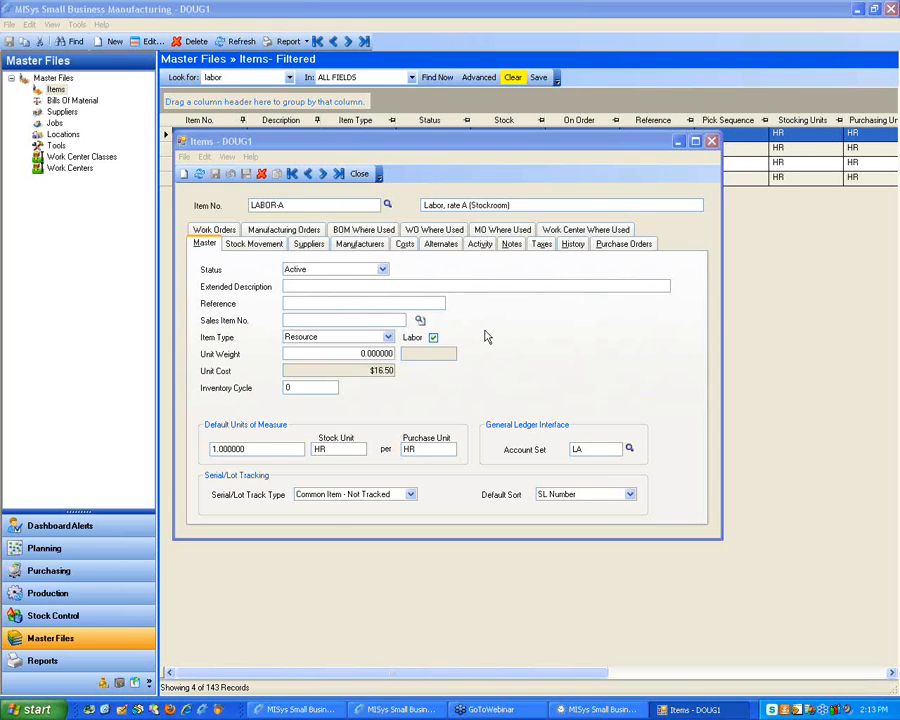
pyautogui.click(434, 337)
pyautogui.click(435, 337)
pyautogui.click(434, 338)
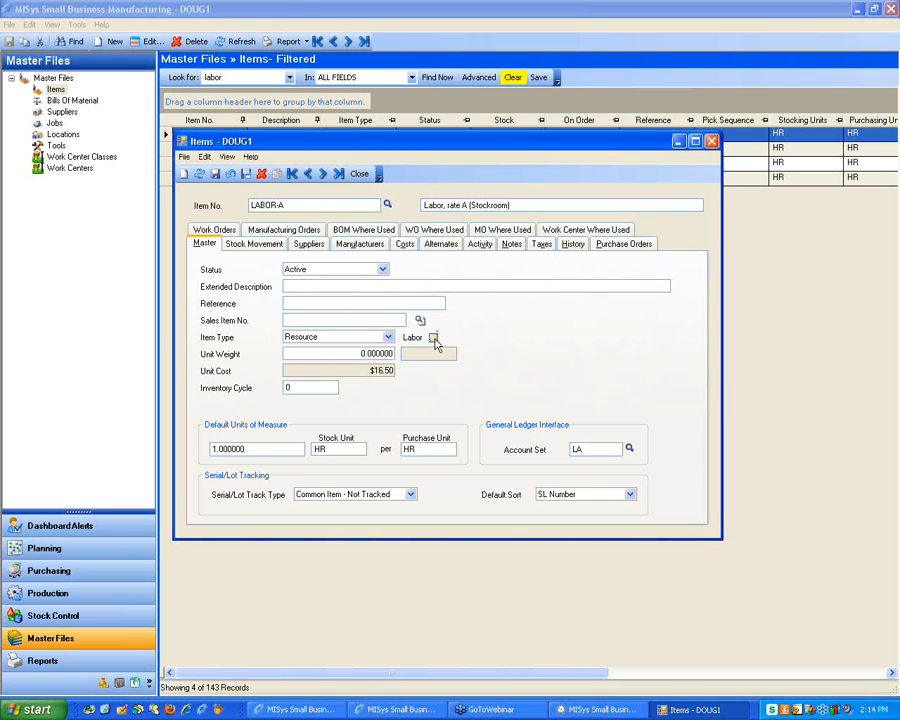
pyautogui.click(215, 174)
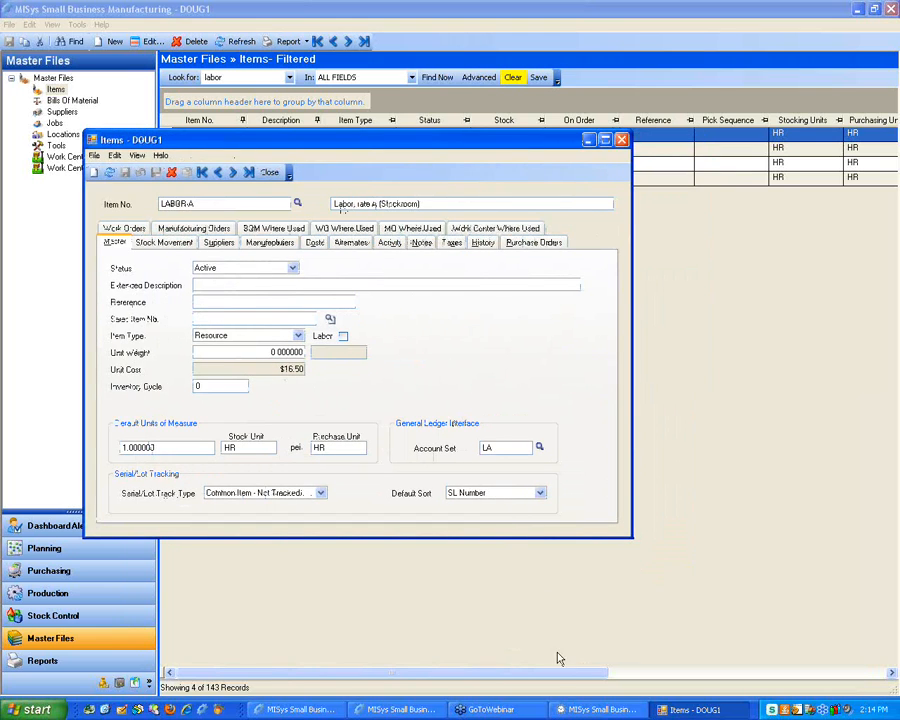
pyautogui.click(600, 709)
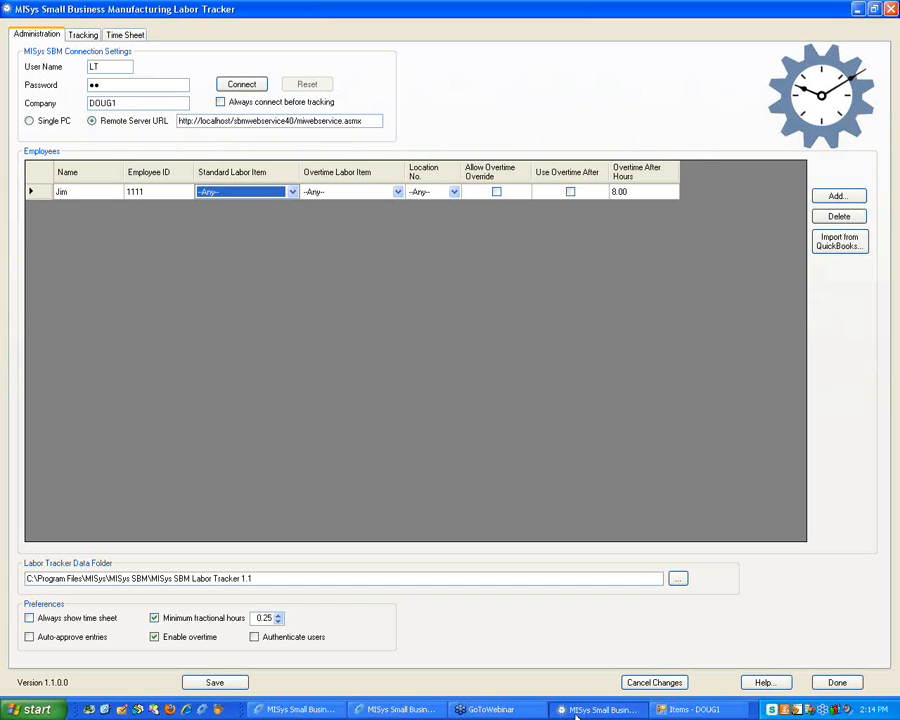
# Pick LABOR-A as Jim's standard labor item and reconnect to the server
pyautogui.click(291, 192)
pyautogui.click(259, 213)
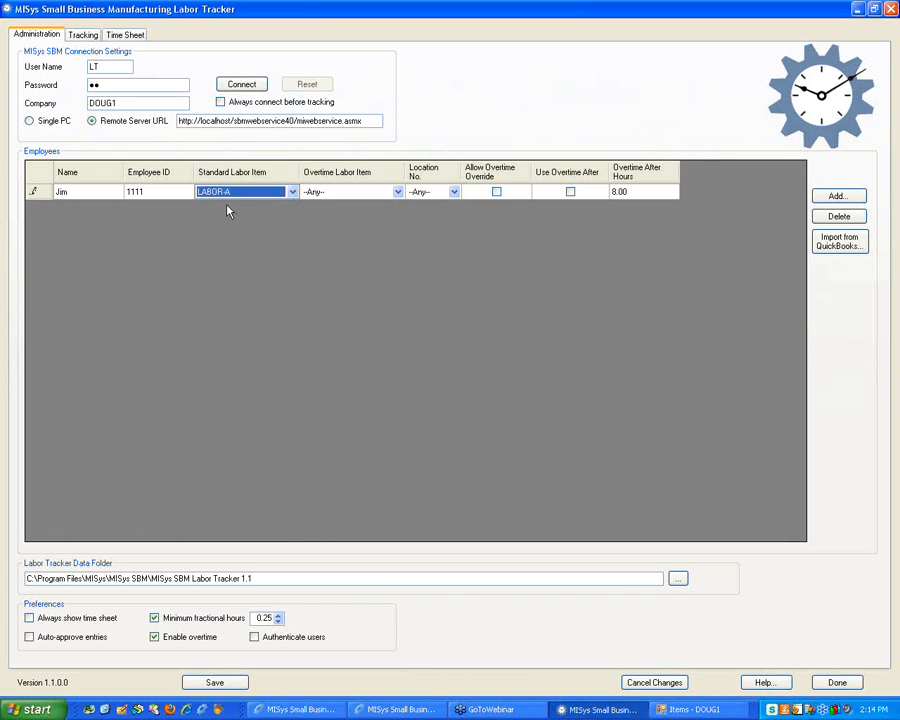
pyautogui.click(240, 84)
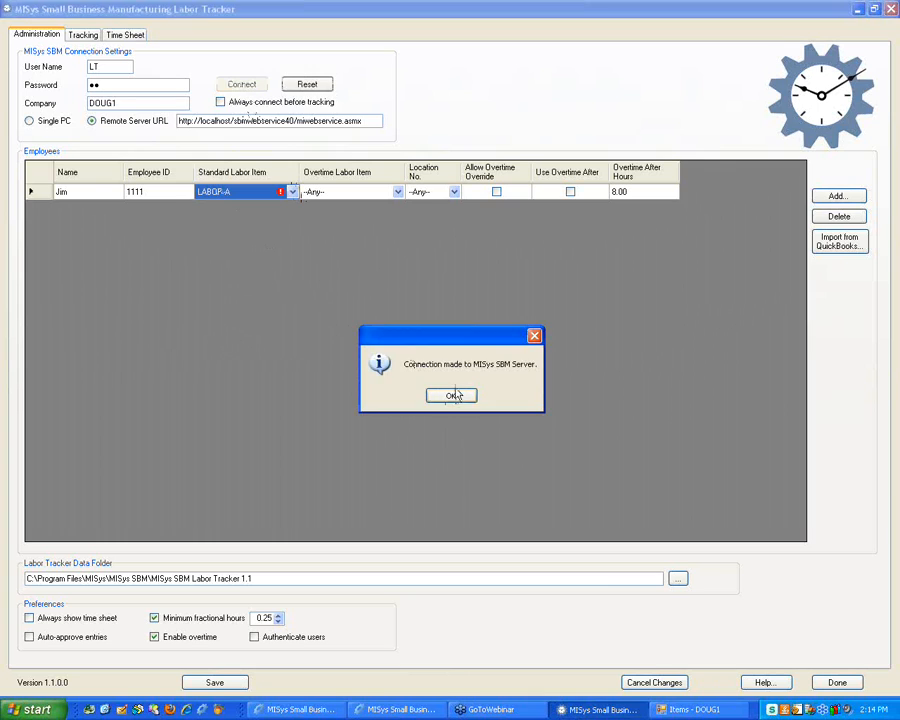
pyautogui.click(452, 396)
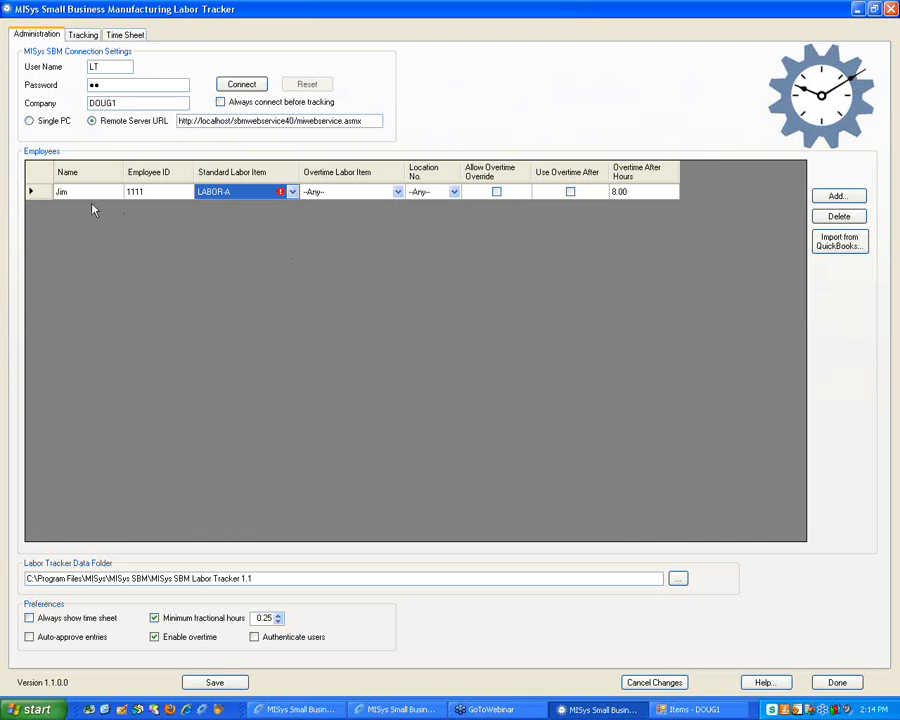
# Set the employee's standard labor item to LABOR-B
pyautogui.click(292, 192)
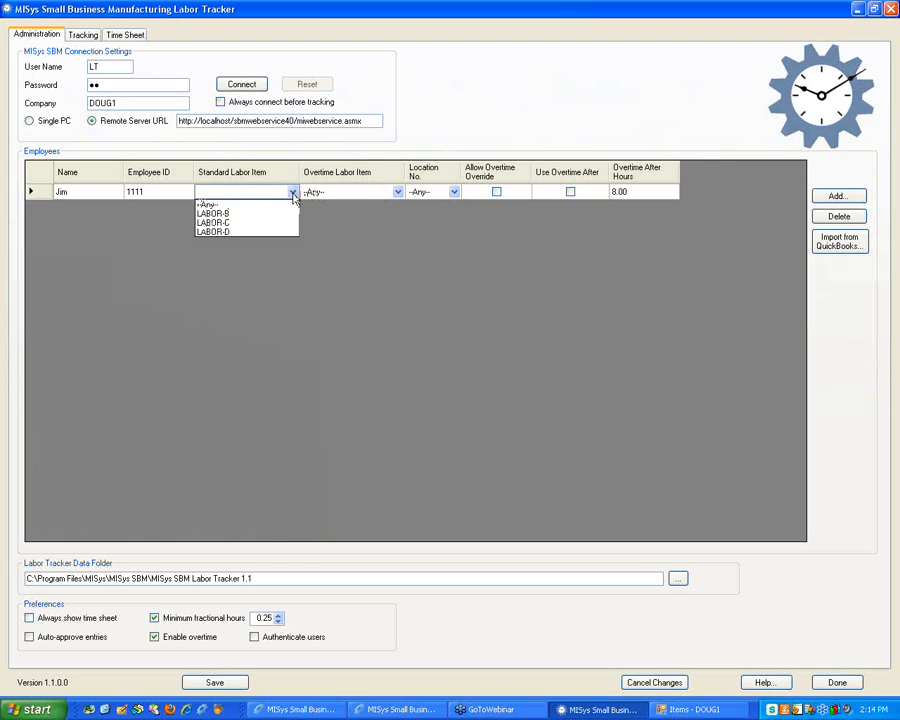
pyautogui.click(293, 194)
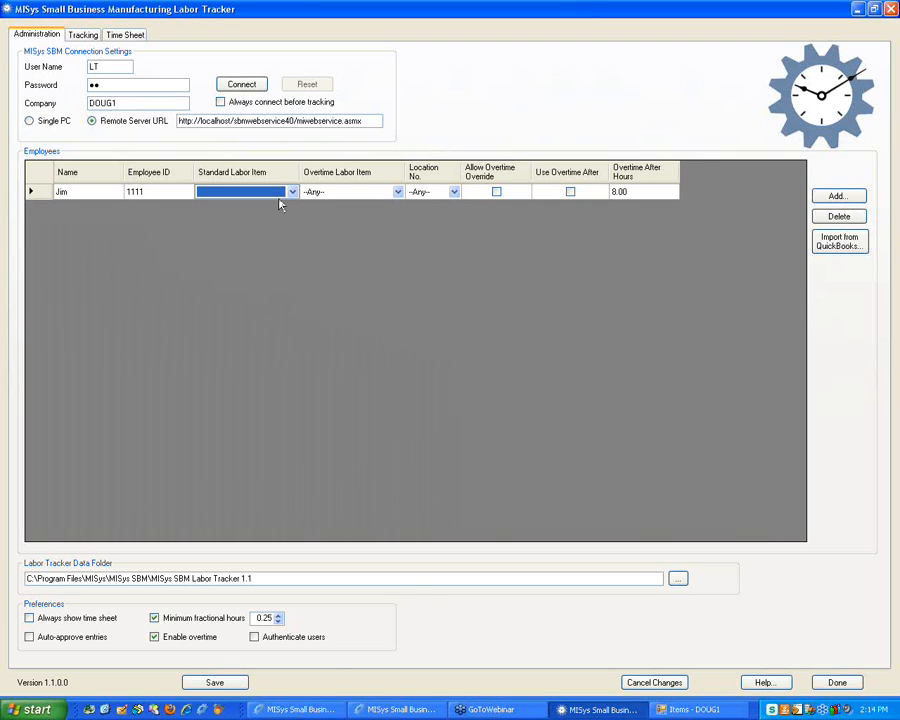
pyautogui.click(282, 194)
pyautogui.click(243, 222)
# Mark LABOR-A as Labor again, save and close its window, then reconnect Labor Tracker
pyautogui.click(689, 708)
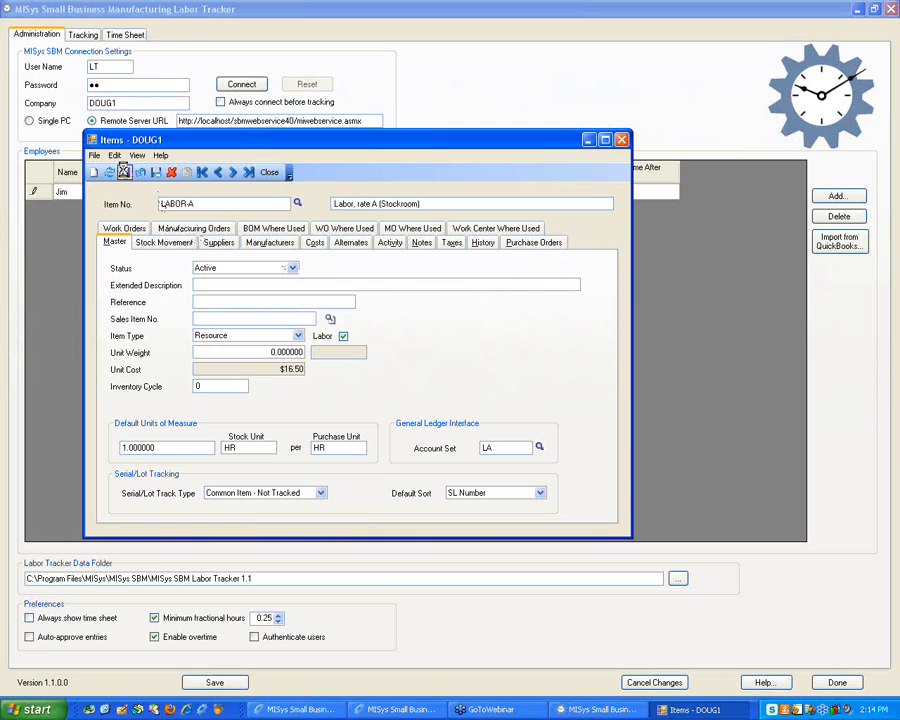
pyautogui.click(124, 172)
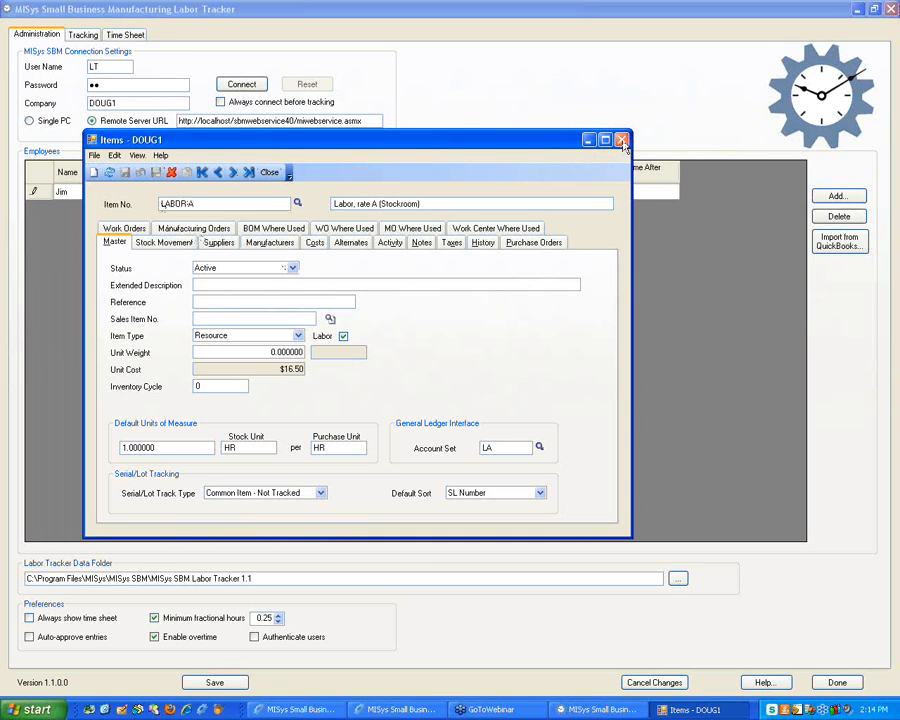
pyautogui.click(621, 140)
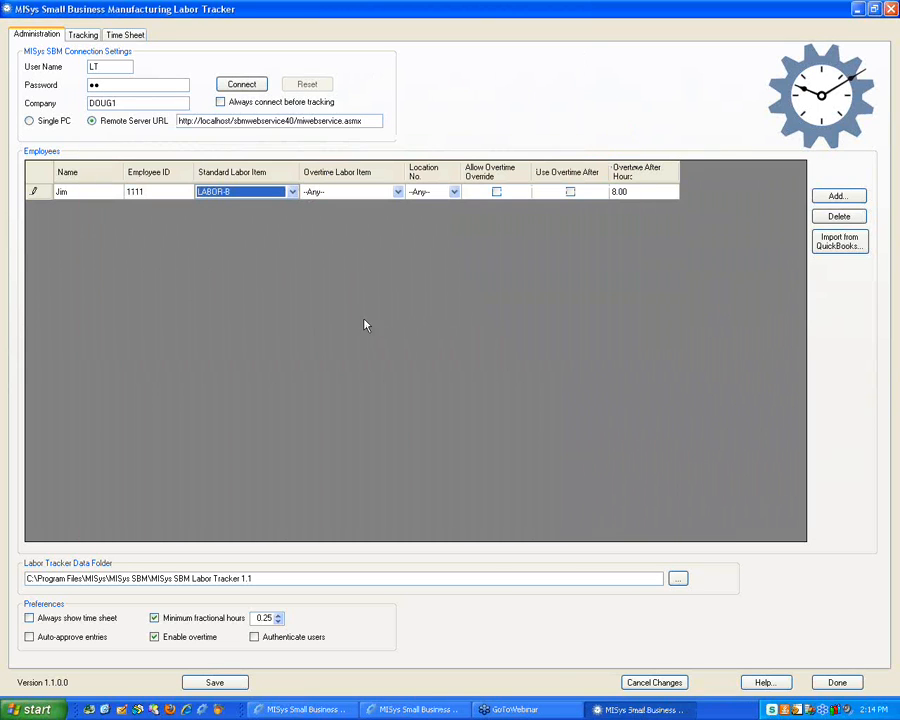
pyautogui.click(240, 85)
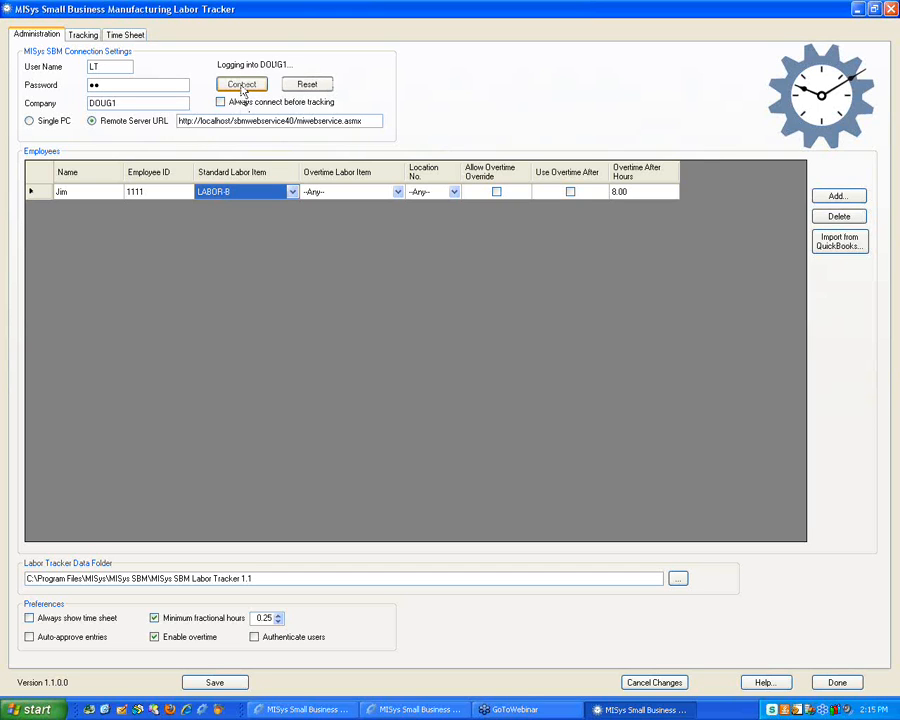
# Acknowledge the reconnection to DOUG1 and set the employee's standard labor item to LABOR-A
pyautogui.click(449, 399)
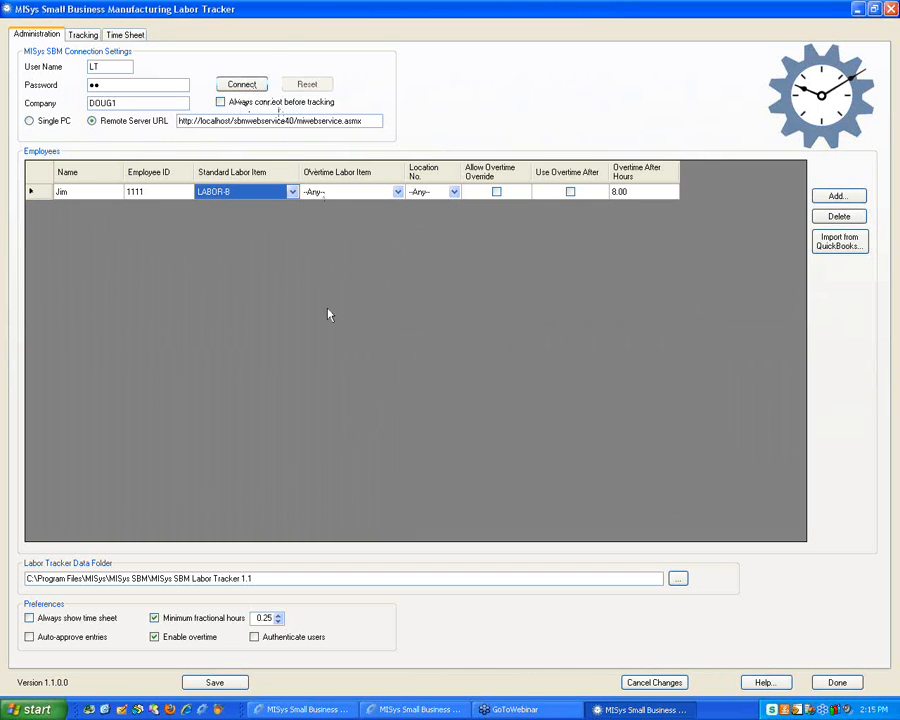
pyautogui.click(293, 192)
pyautogui.click(257, 214)
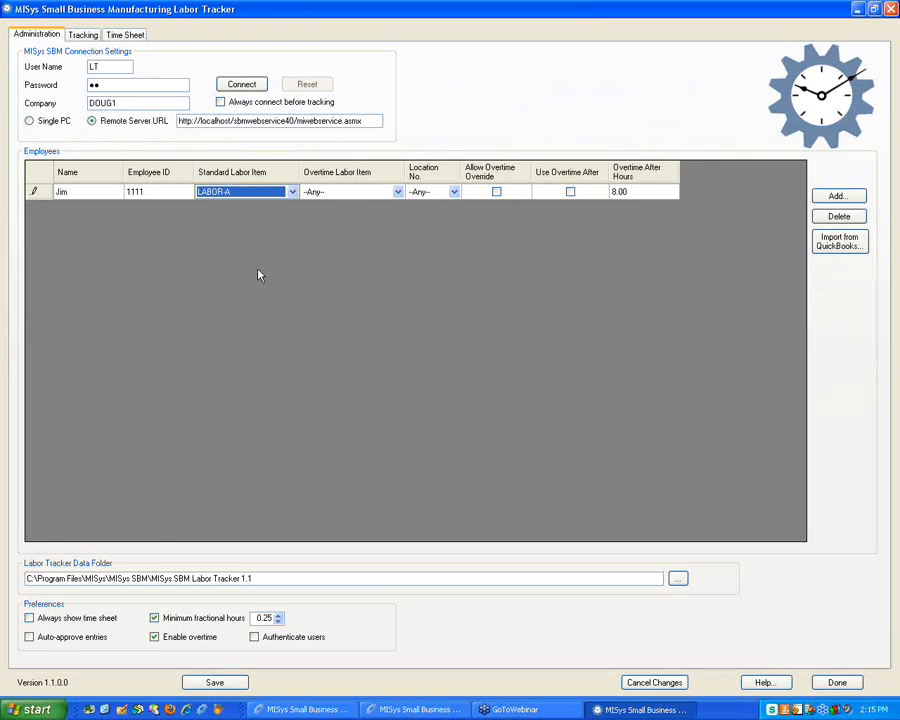
# Leave the overtime labor item unchanged and keep the employee's standard labor item at LABOR-A
pyautogui.click(397, 193)
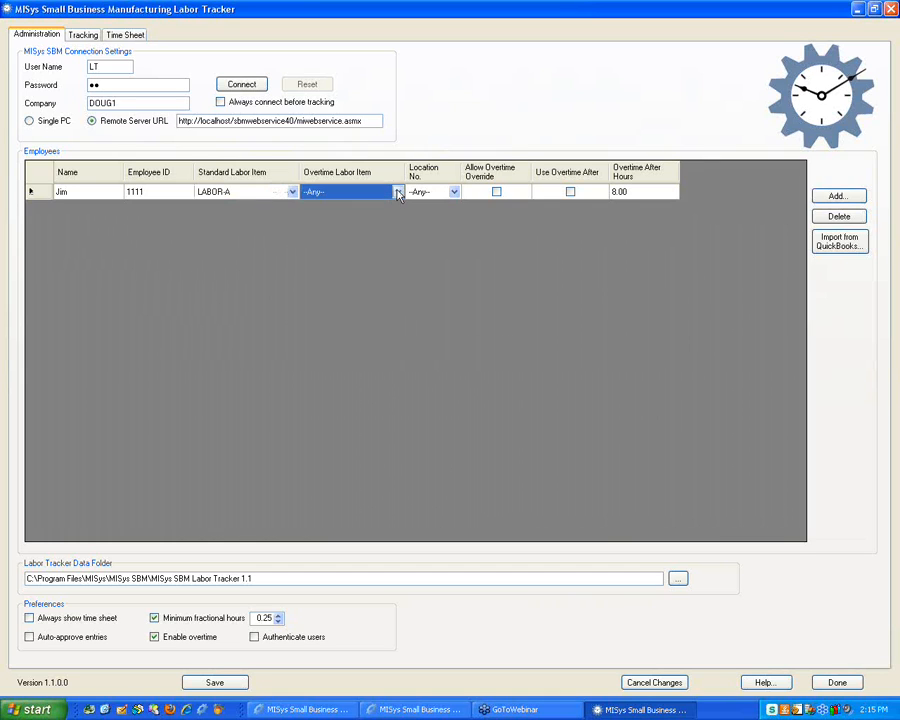
pyautogui.click(397, 192)
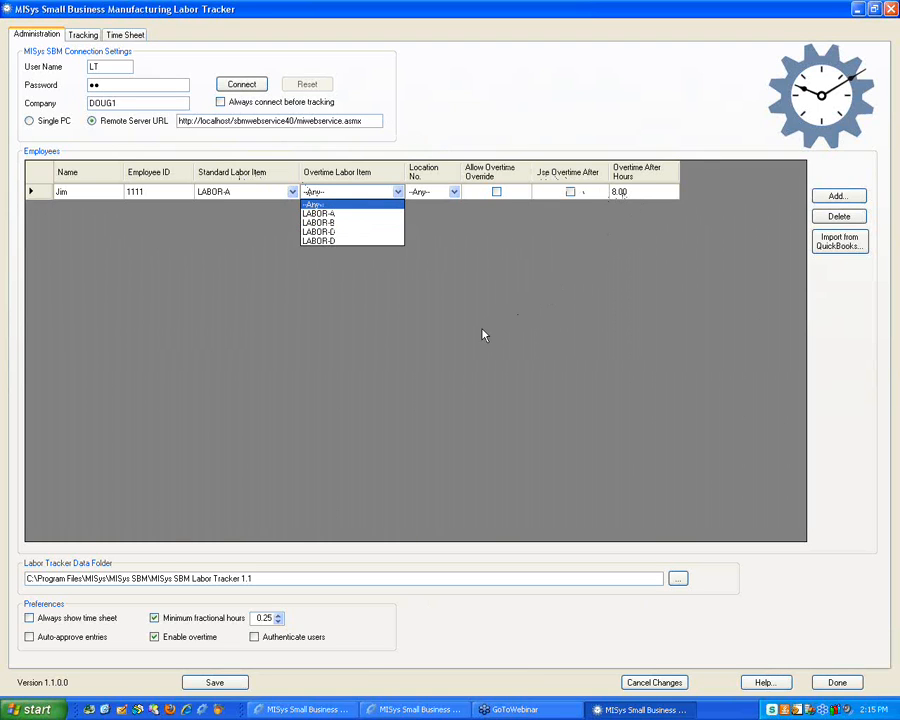
pyautogui.click(293, 199)
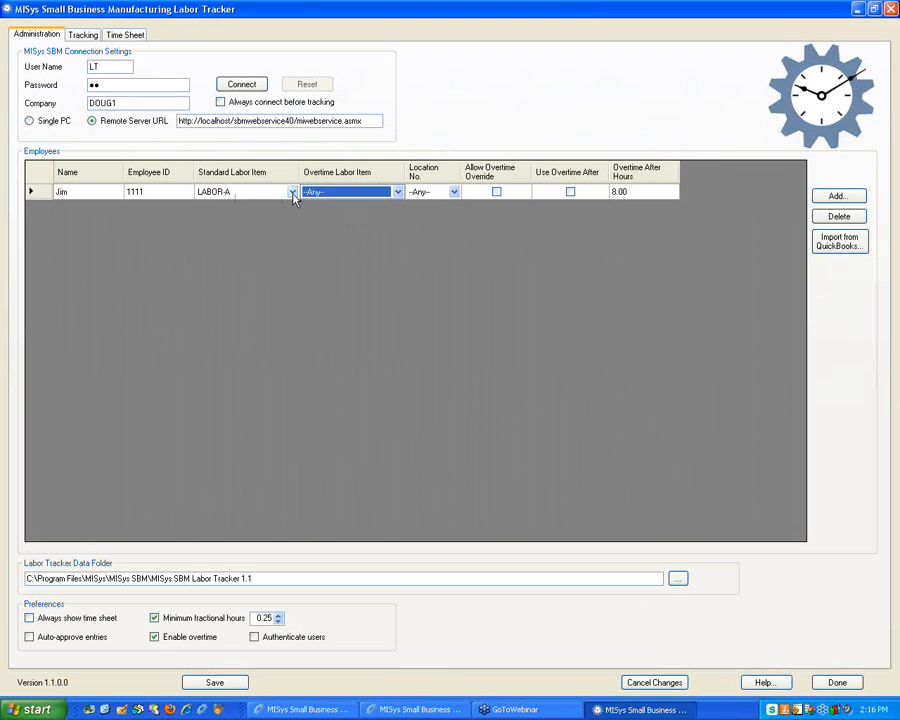
pyautogui.click(293, 193)
pyautogui.click(292, 192)
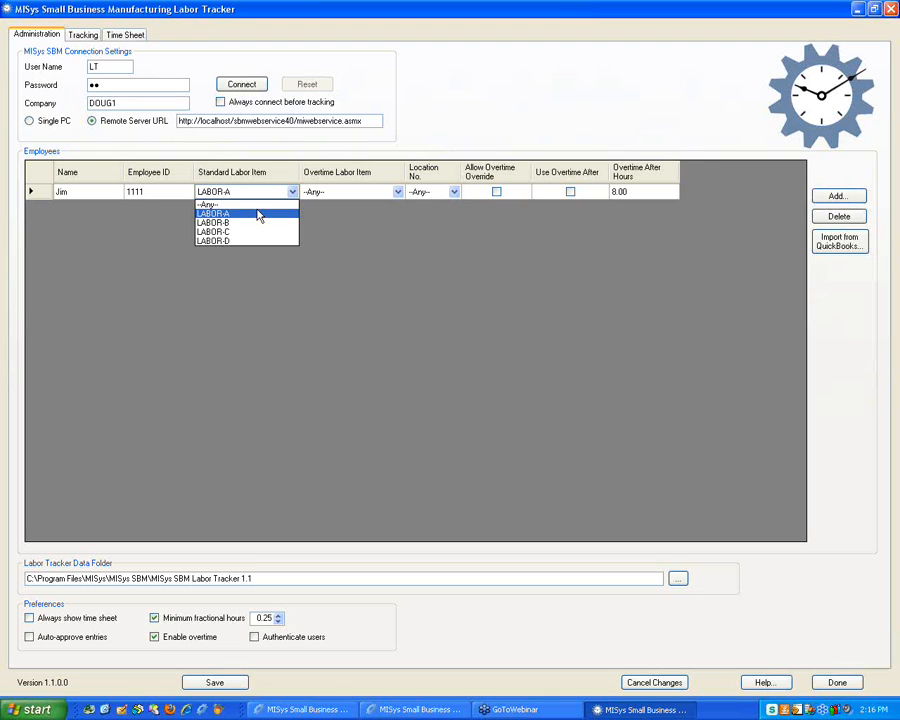
pyautogui.click(211, 214)
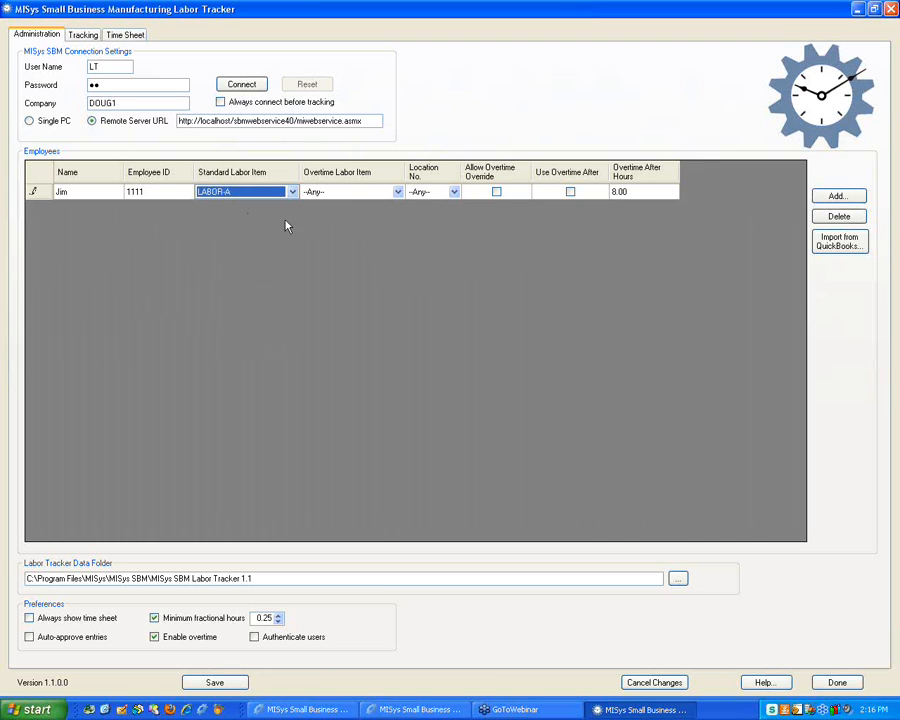
pyautogui.click(453, 195)
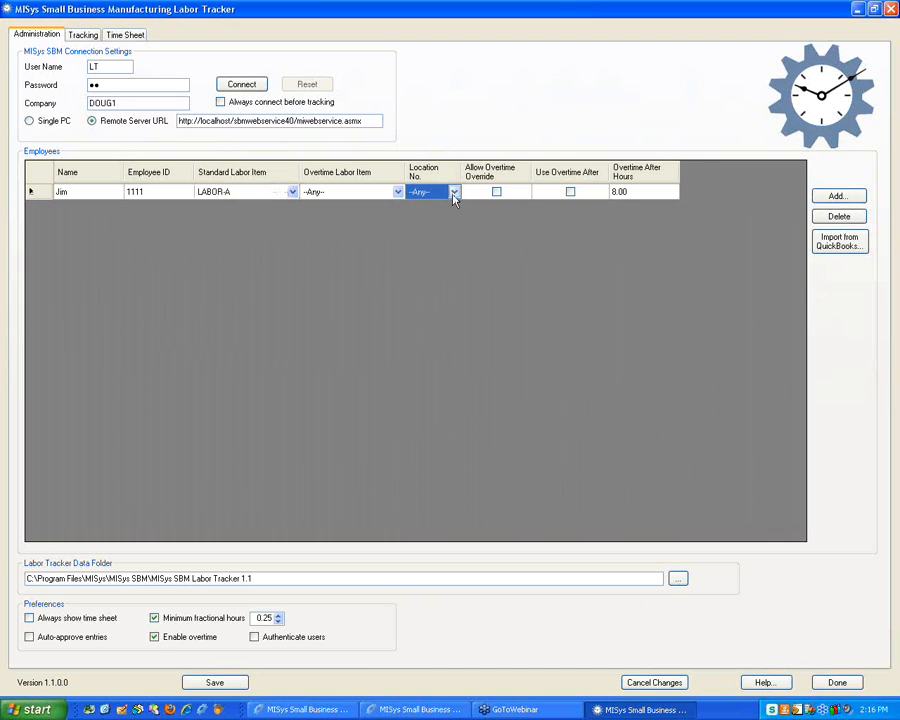
pyautogui.click(454, 194)
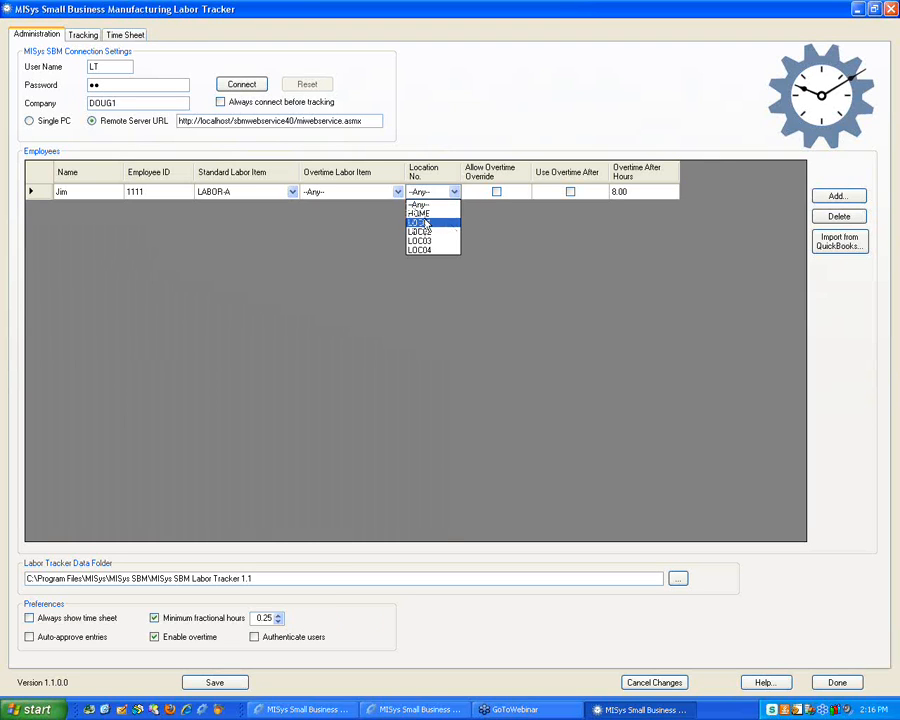
pyautogui.click(426, 222)
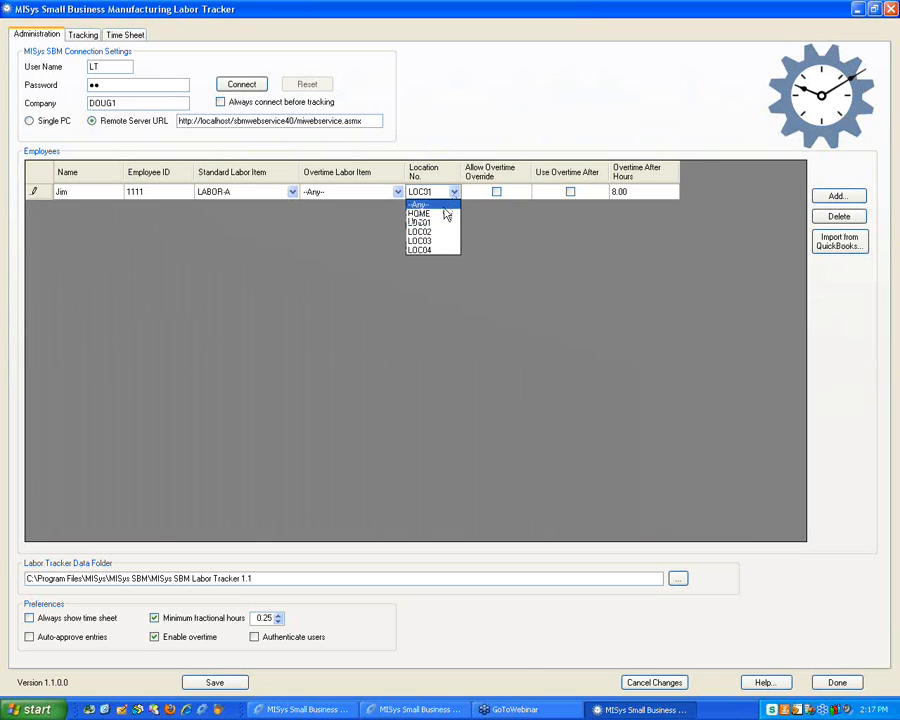
pyautogui.click(440, 202)
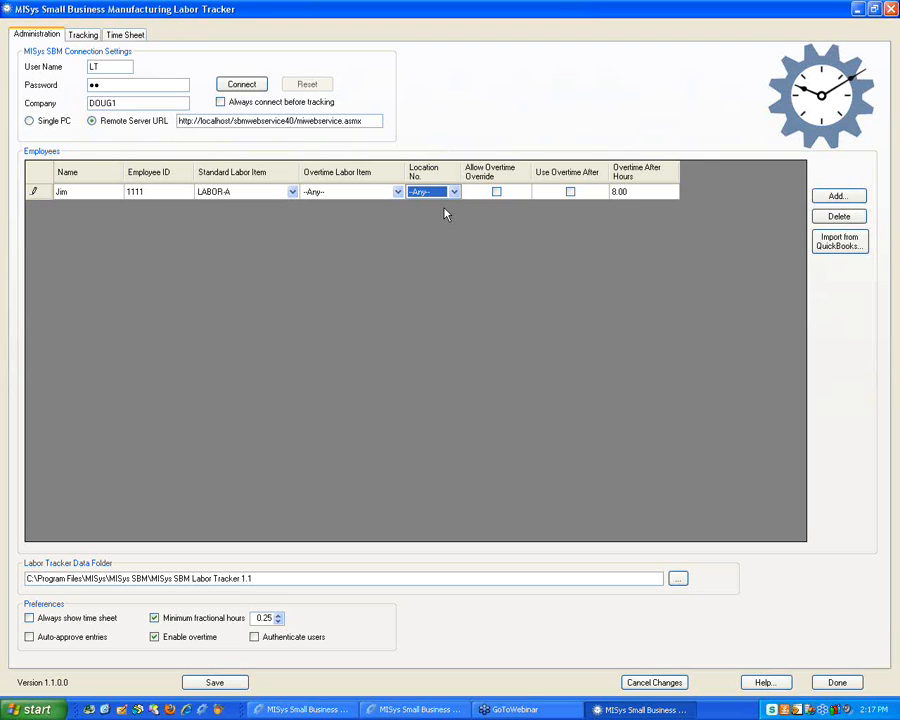
pyautogui.click(453, 192)
# Put the employee at location LOC01 and enable overtime after 8.00 hours
pyautogui.click(430, 216)
pyautogui.click(570, 192)
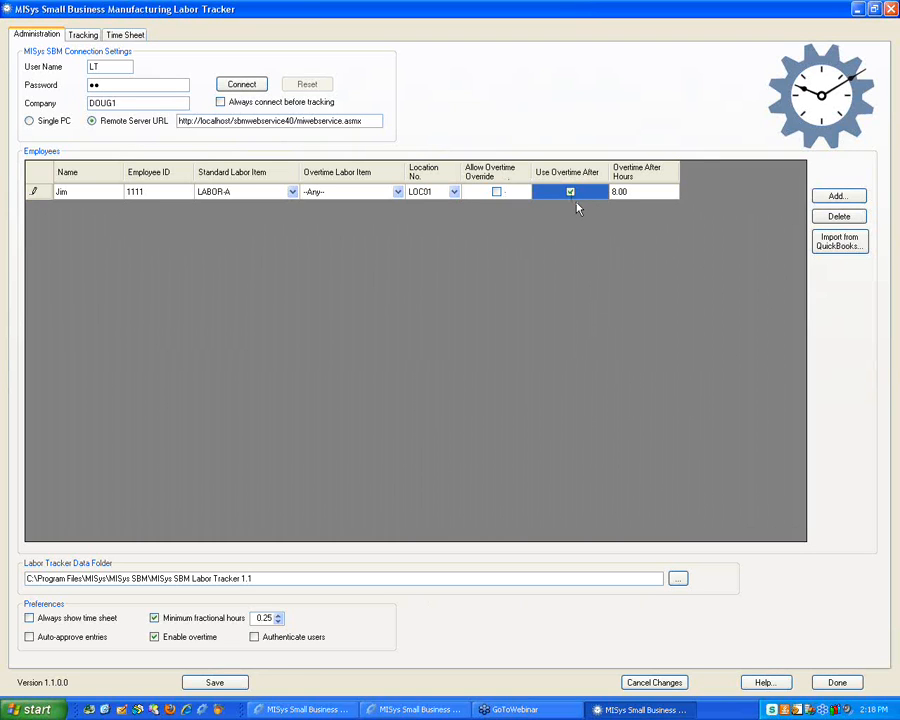
pyautogui.click(630, 192)
# Add a new employee, entering their name and employee ID
pyautogui.click(838, 198)
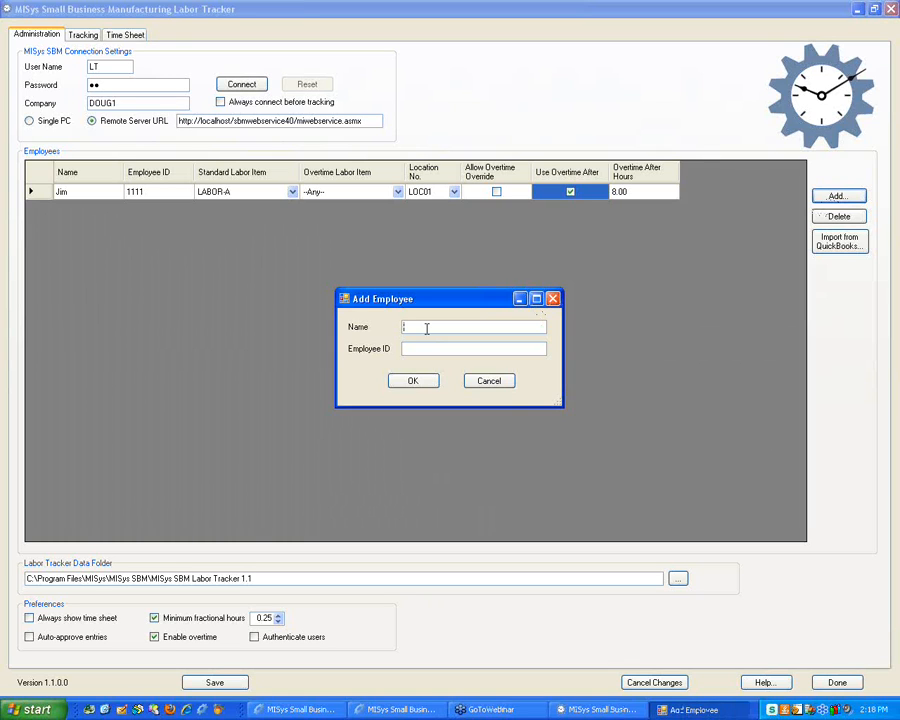
pyautogui.write('Bill')
pyautogui.press('Tab')
pyautogui.write('2222')
pyautogui.click(413, 381)
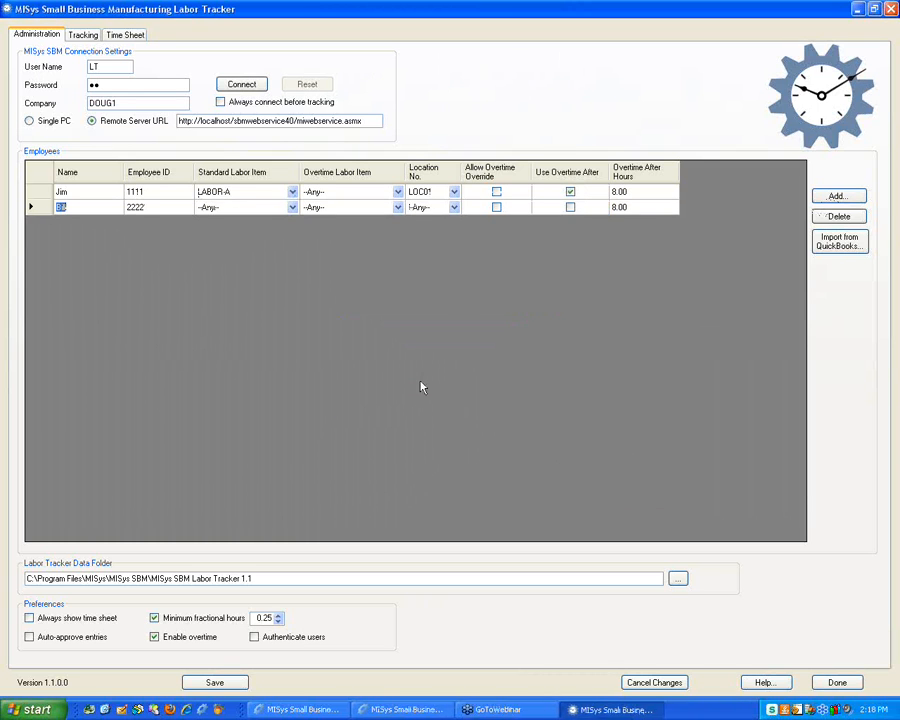
# Give the new employee labor item LABOR-A, location LOC02 and overtime after hours, then save
pyautogui.click(266, 210)
pyautogui.click(266, 209)
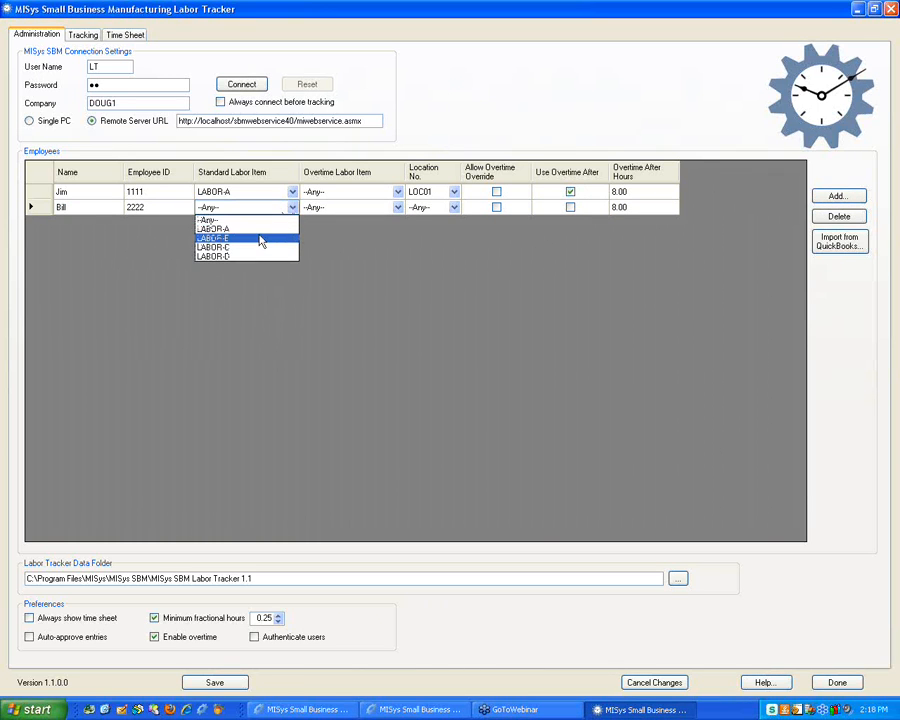
pyautogui.click(263, 230)
pyautogui.click(434, 208)
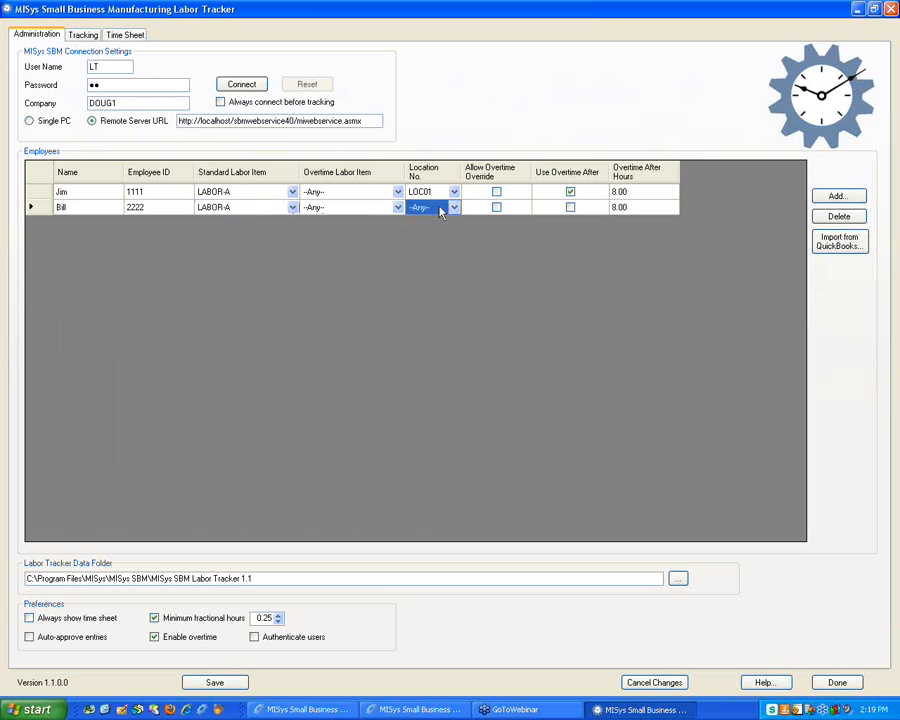
pyautogui.click(452, 208)
pyautogui.click(424, 238)
pyautogui.click(454, 208)
pyautogui.click(424, 247)
pyautogui.click(570, 207)
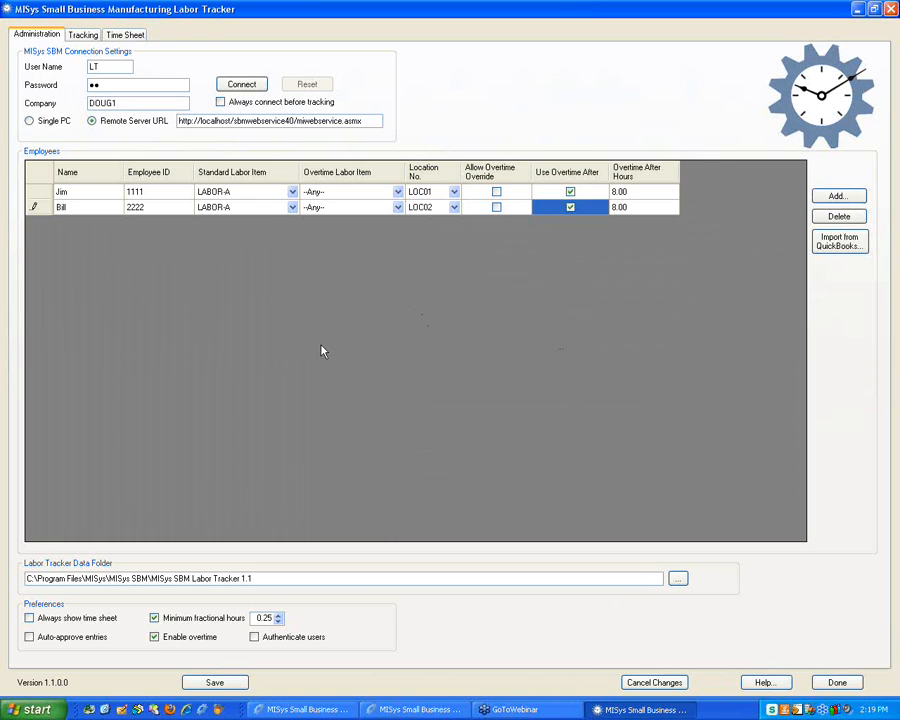
pyautogui.click(211, 682)
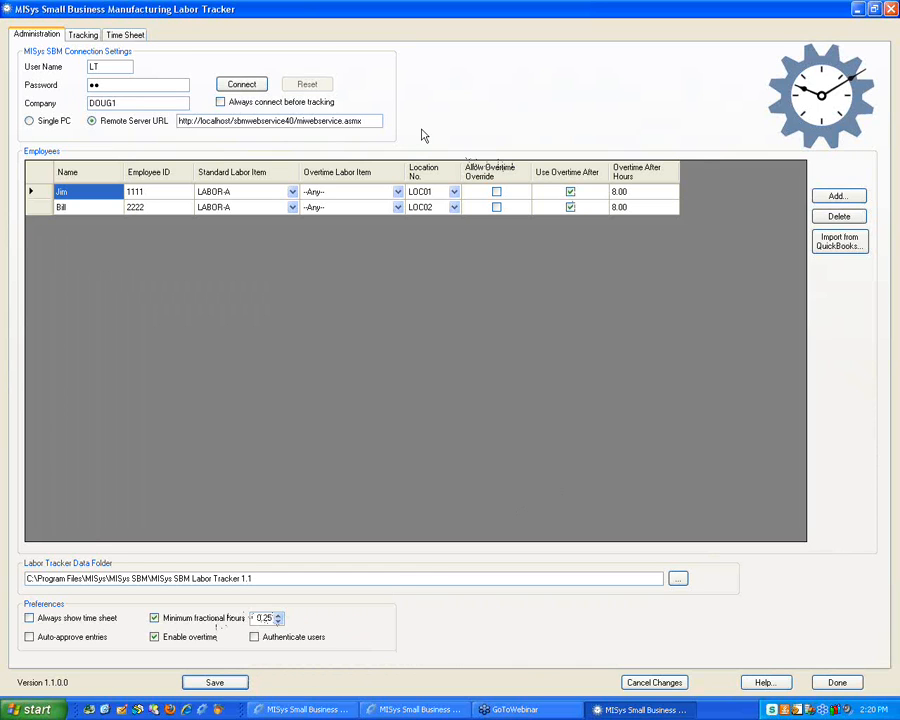
# On the Tracking tab choose order TESTNOROUTE, try job ENG02, then reselect TESTNOROUTE
pyautogui.click(72, 33)
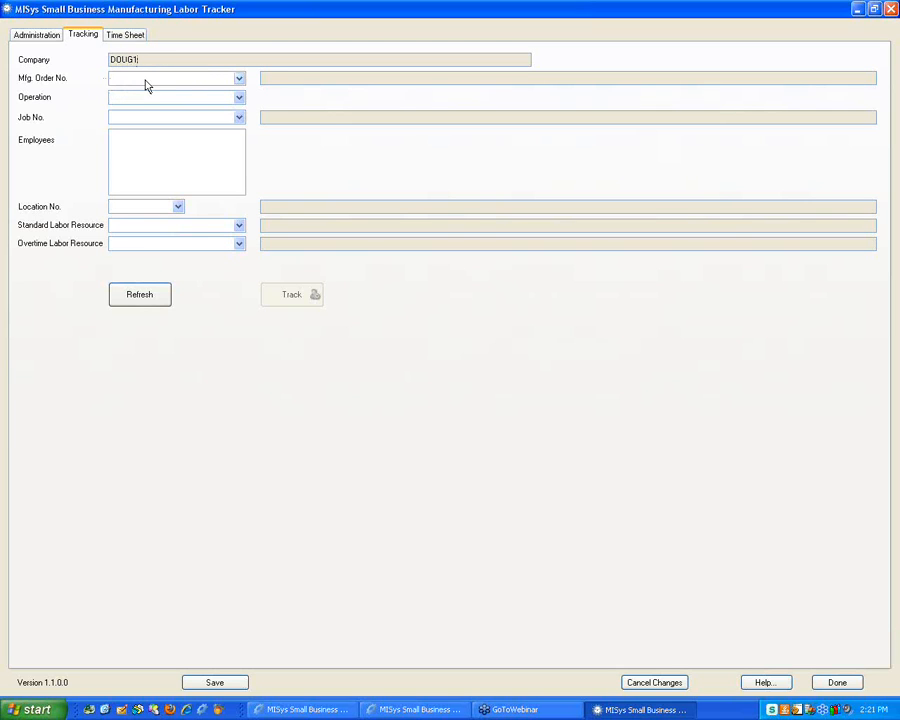
pyautogui.click(239, 79)
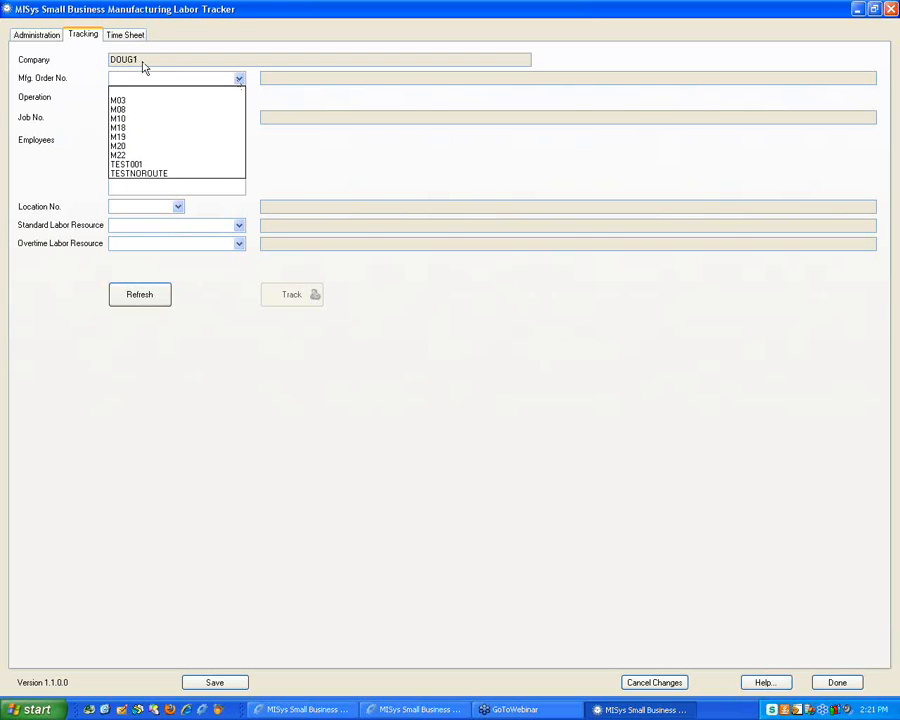
pyautogui.click(146, 175)
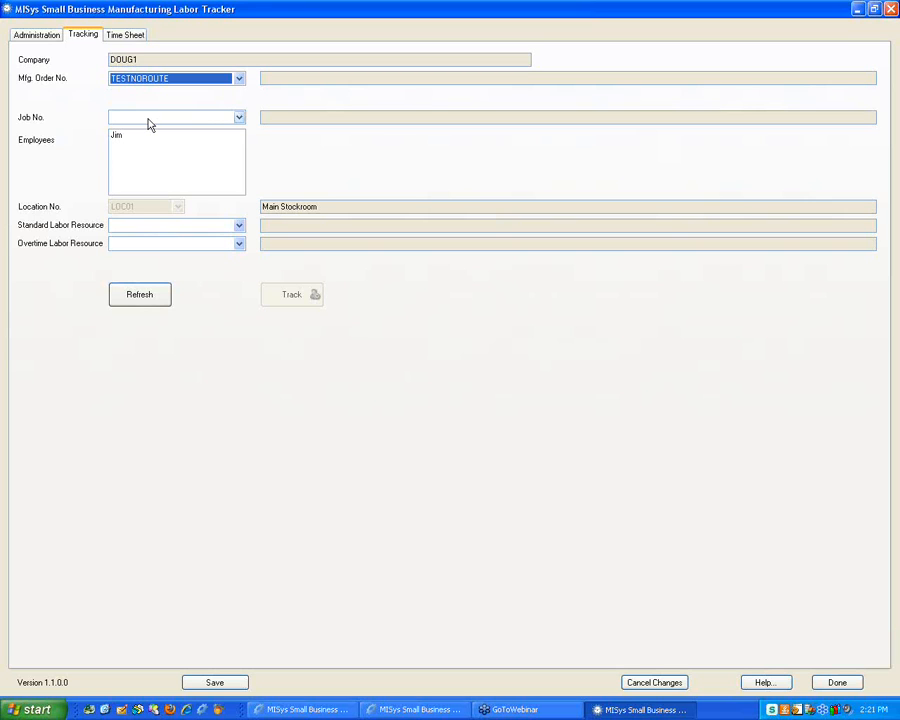
pyautogui.click(237, 117)
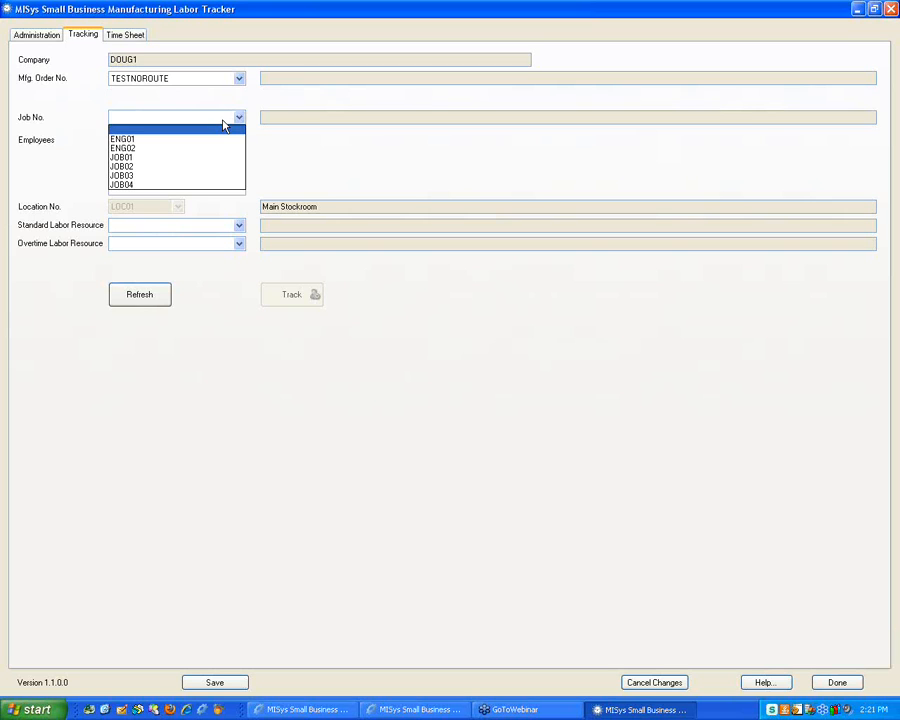
pyautogui.click(170, 148)
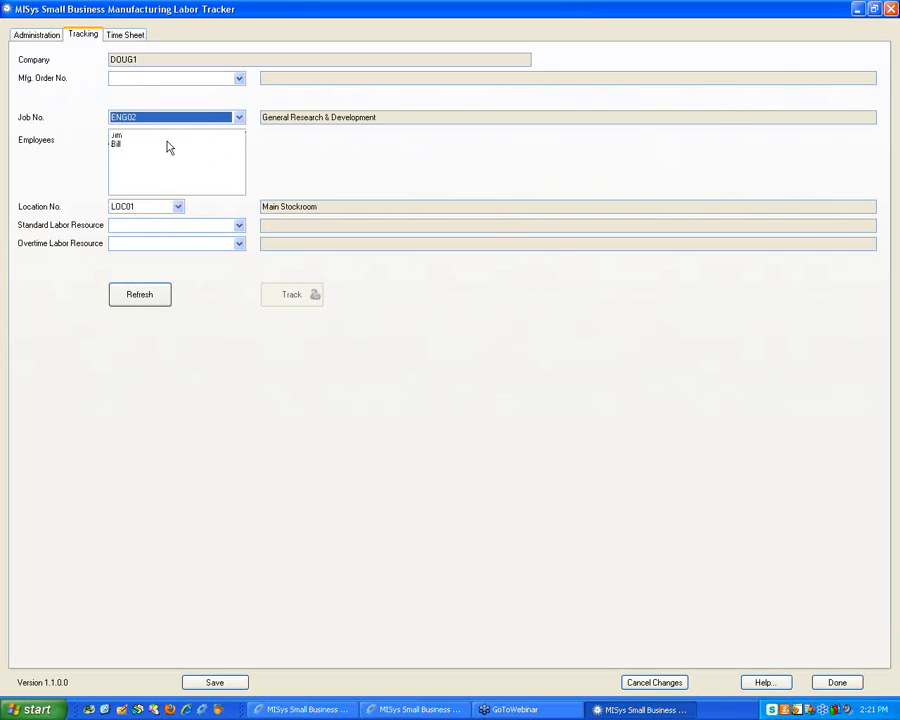
pyautogui.click(157, 82)
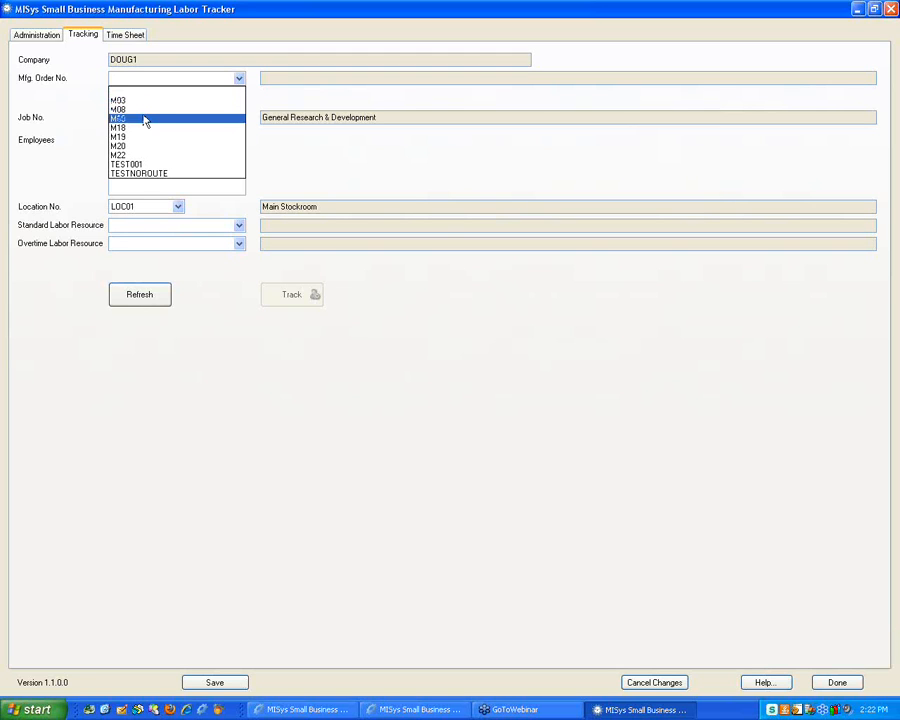
pyautogui.click(144, 177)
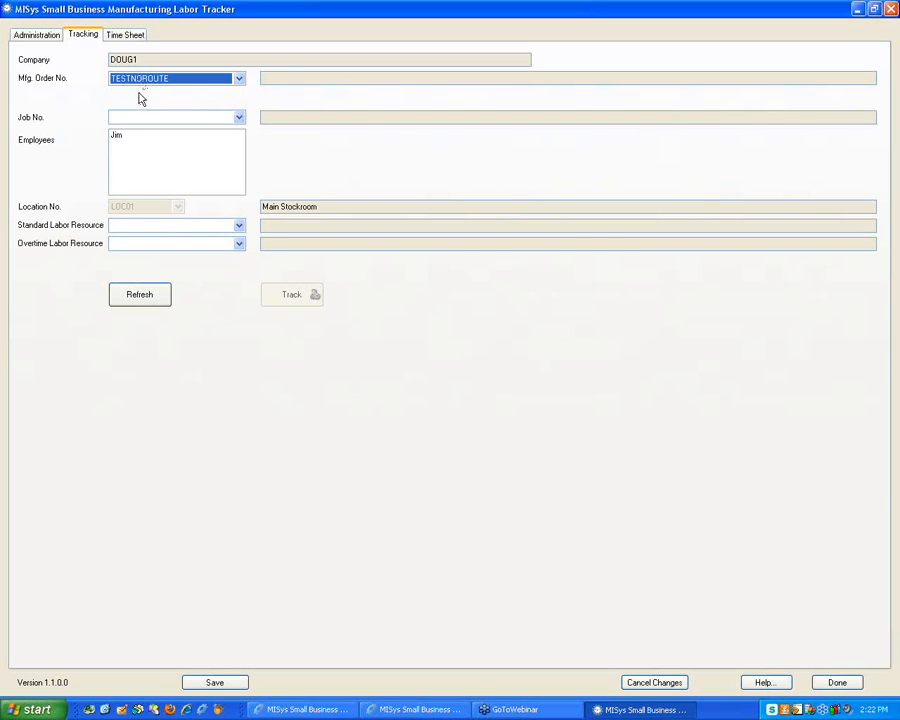
# Select the employee for TESTNOROUTE, save, and set the overtime labor resource to LABOR-A
pyautogui.click(120, 138)
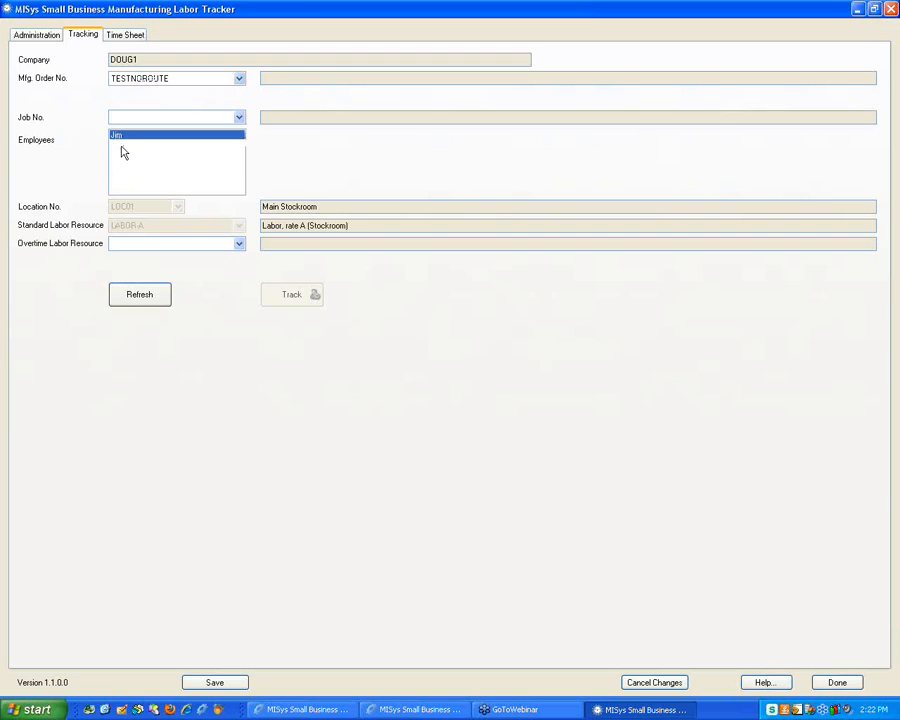
pyautogui.click(215, 683)
pyautogui.click(239, 244)
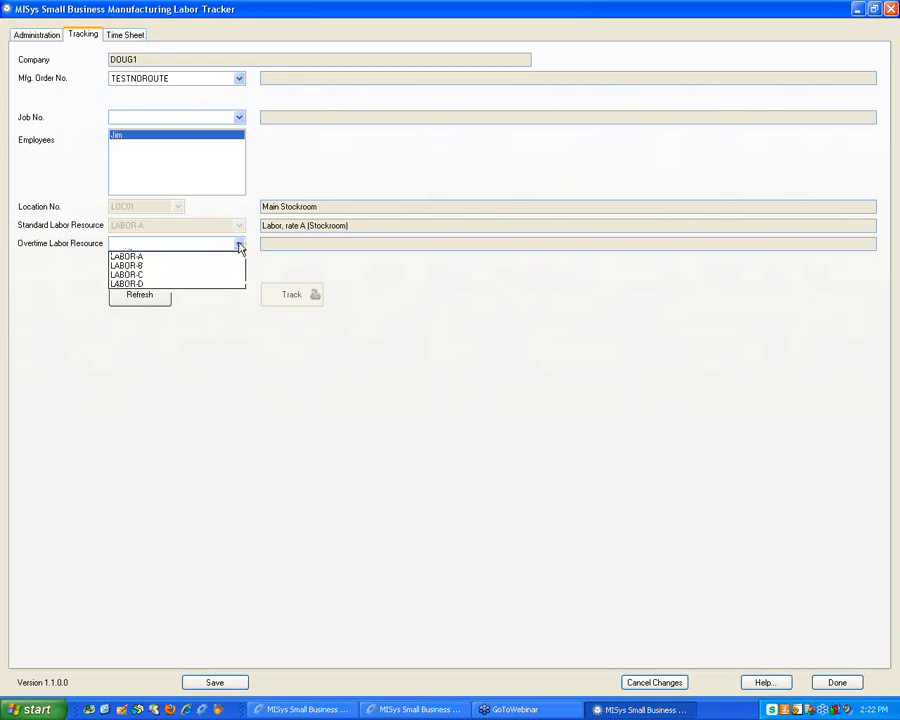
pyautogui.click(168, 257)
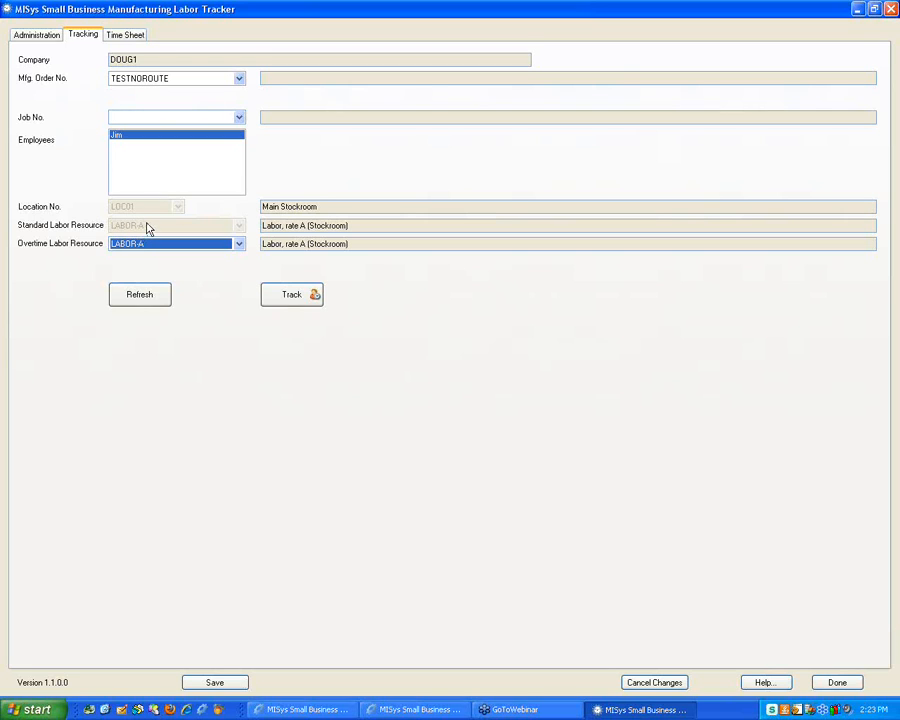
# Open the employee's task timer for TESTNOROUTE, move it aside, and start the timer
pyautogui.click(288, 305)
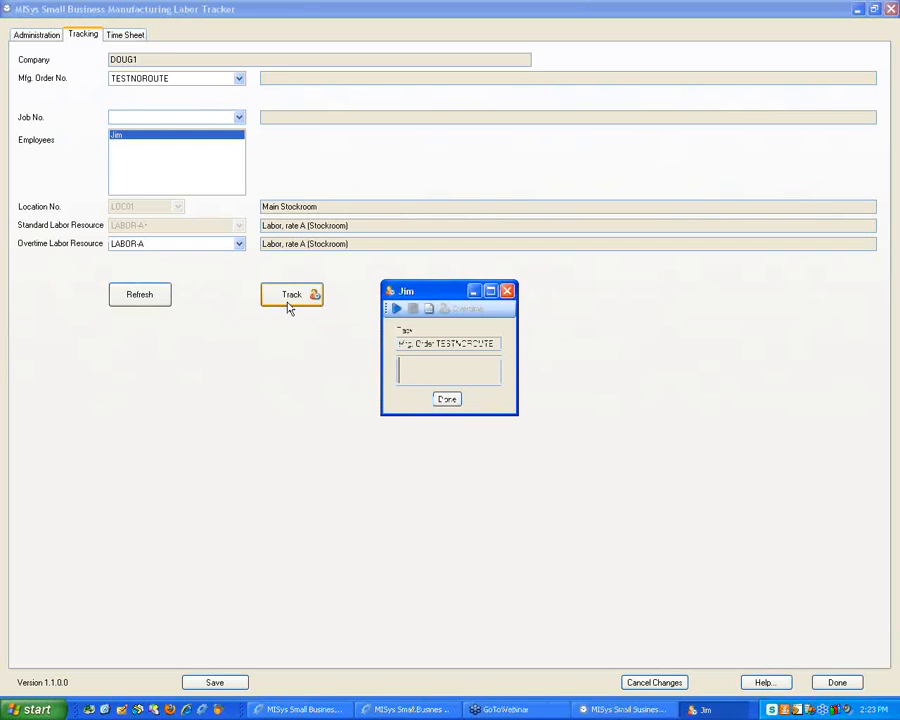
pyautogui.moveTo(425, 292); pyautogui.dragTo(512, 184)
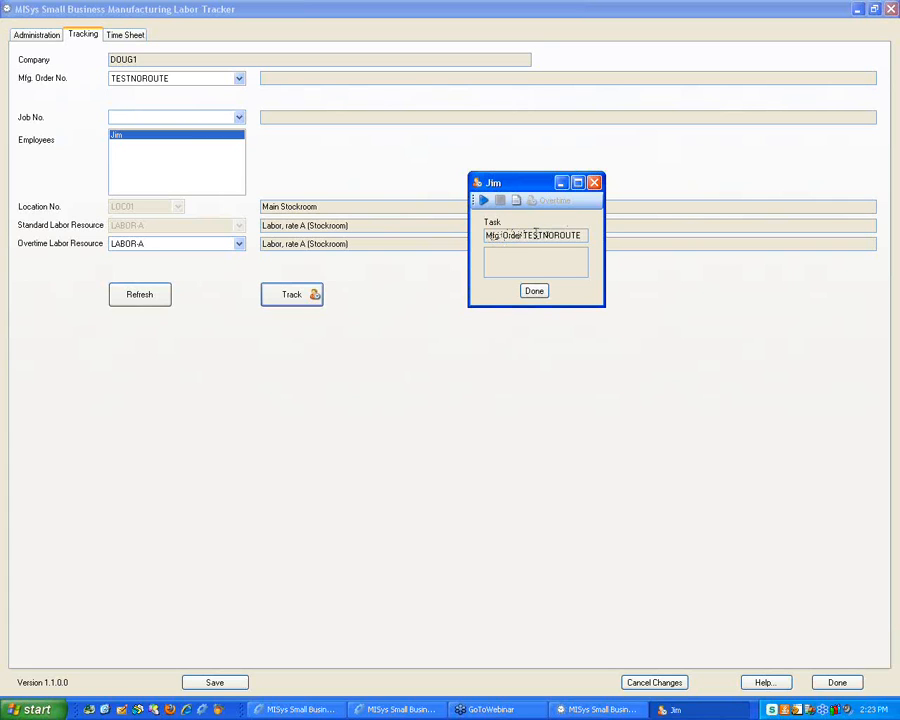
pyautogui.click(483, 201)
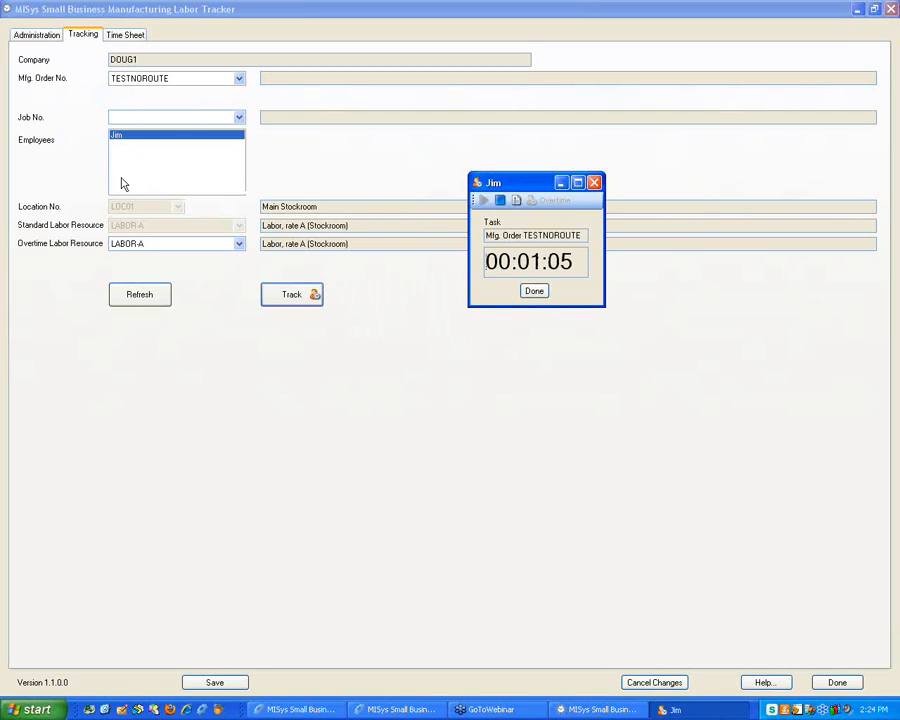
# Set order M10, job ENG01, the second employee with LABOR-B overtime, and close the timer window
pyautogui.click(239, 78)
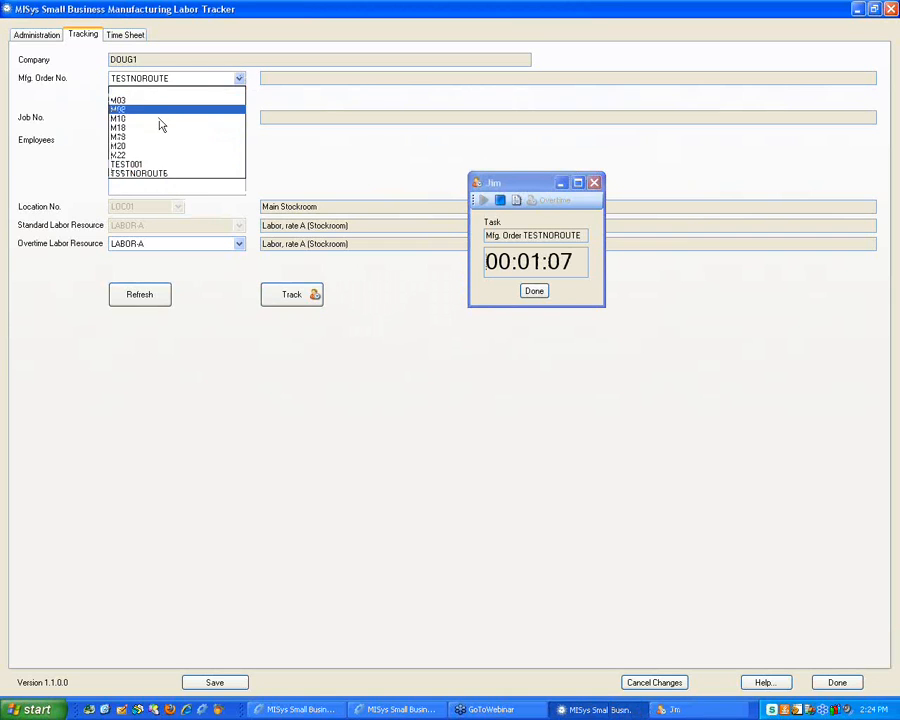
pyautogui.click(158, 121)
pyautogui.click(158, 121)
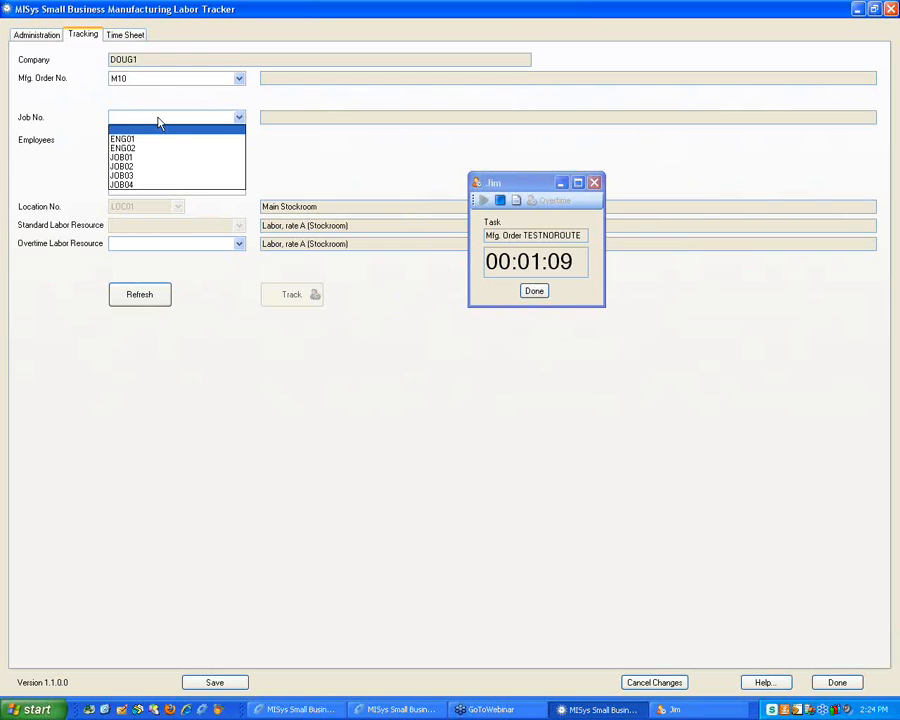
pyautogui.click(148, 141)
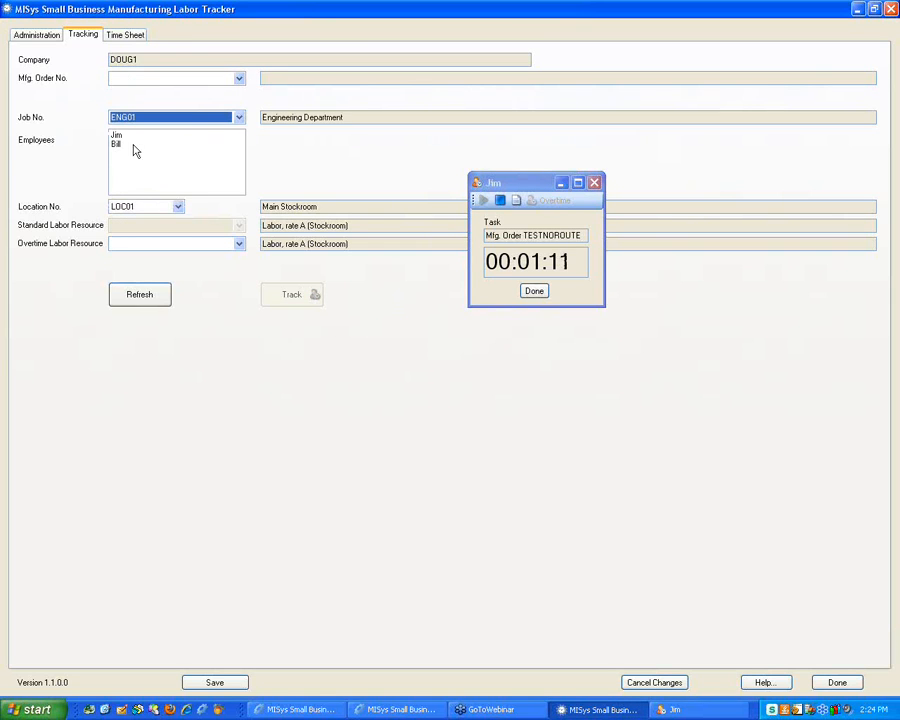
pyautogui.click(126, 148)
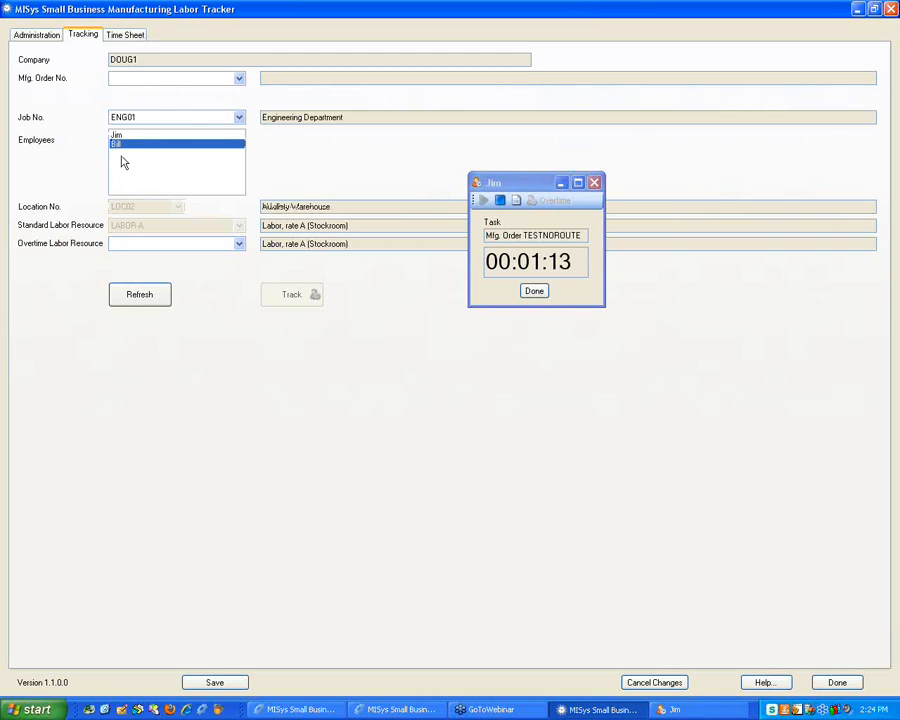
pyautogui.click(155, 243)
pyautogui.click(153, 268)
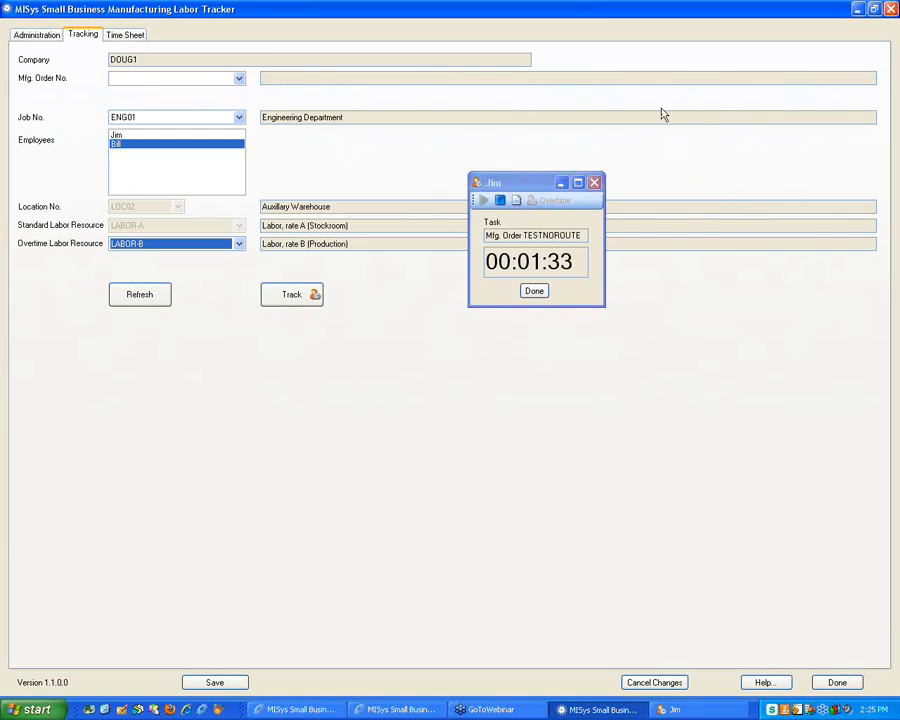
pyautogui.click(535, 292)
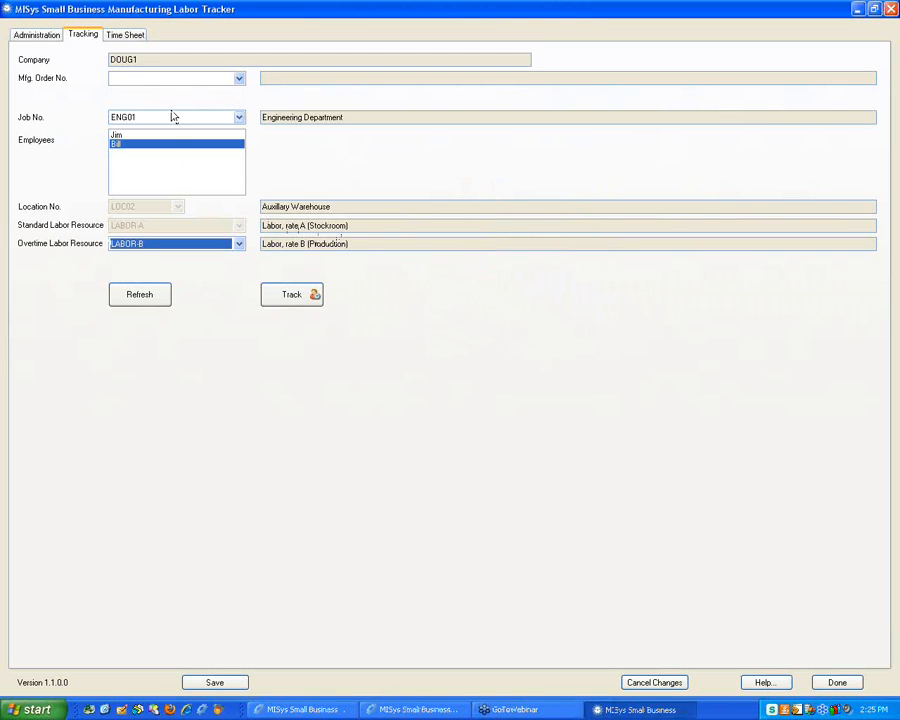
# Switch the tracking form to order M22, then bring up the main MISys labor Items list
pyautogui.click(196, 79)
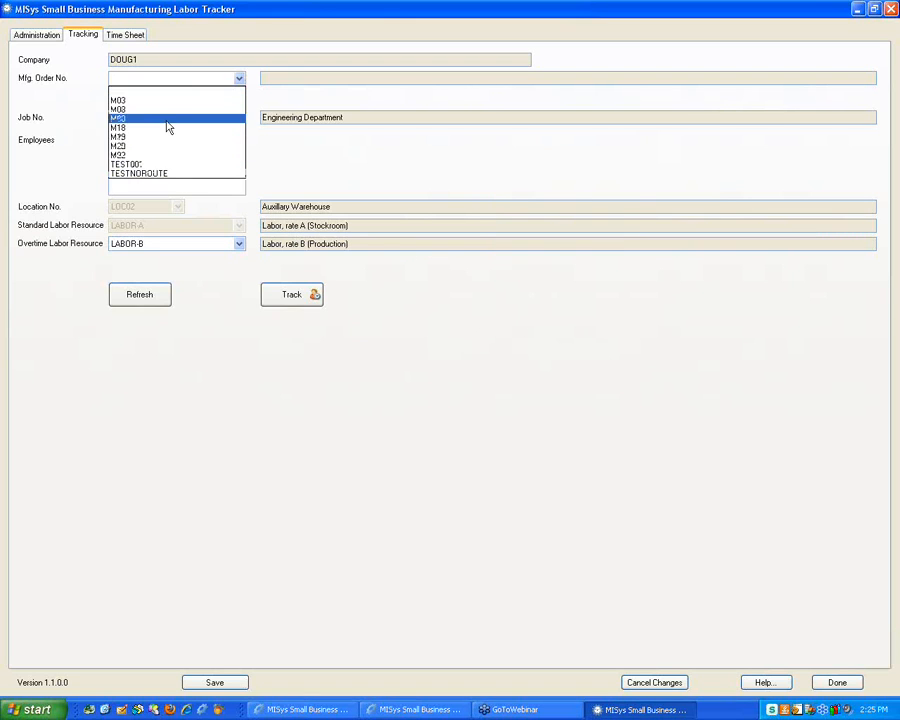
pyautogui.click(182, 155)
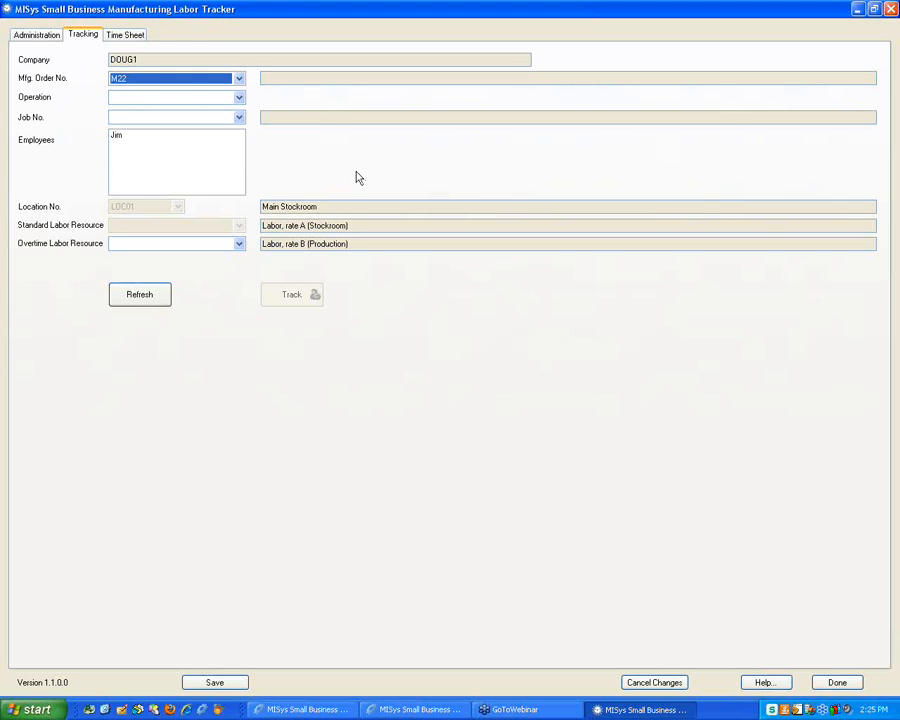
pyautogui.click(266, 59)
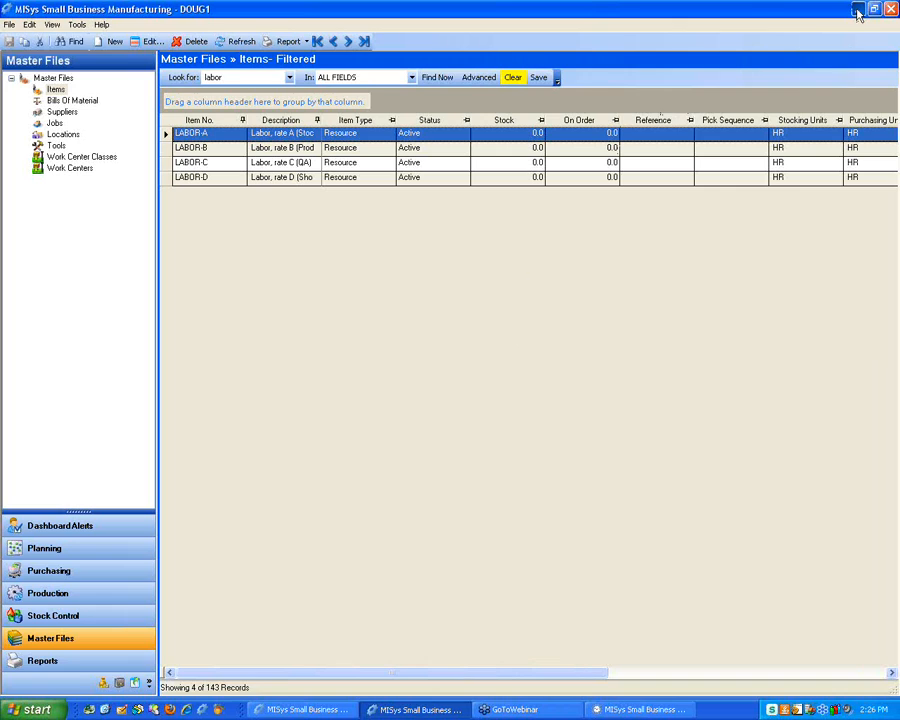
# Minimize MISys, launch the Labor Tracker from its desktop shortcut, and maximize its window
pyautogui.click(857, 10)
pyautogui.click(553, 445)
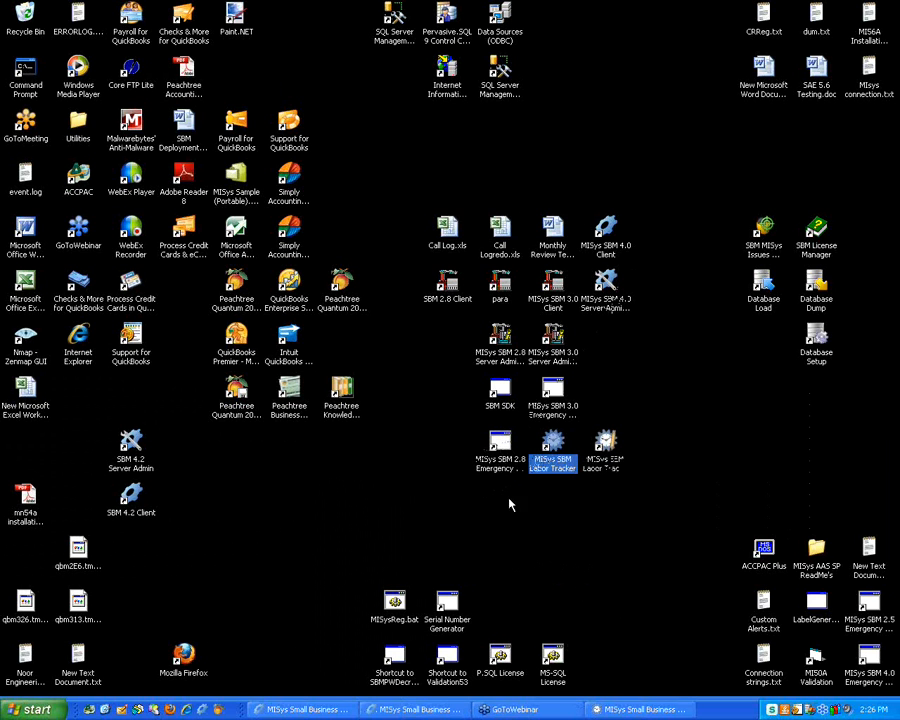
pyautogui.doubleClick(558, 452)
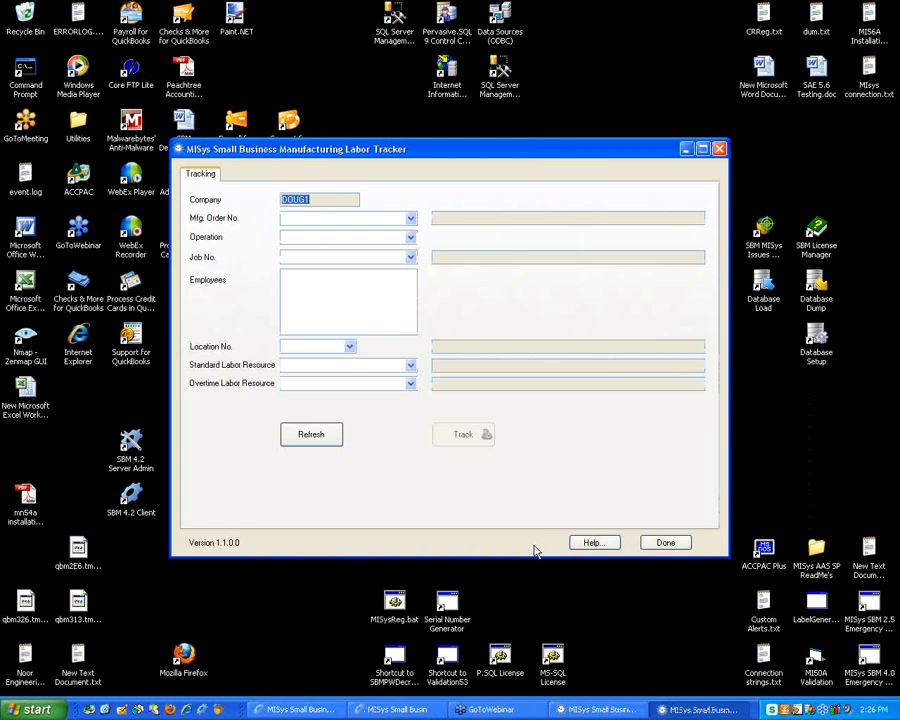
pyautogui.moveTo(551, 152); pyautogui.dragTo(389, 17)
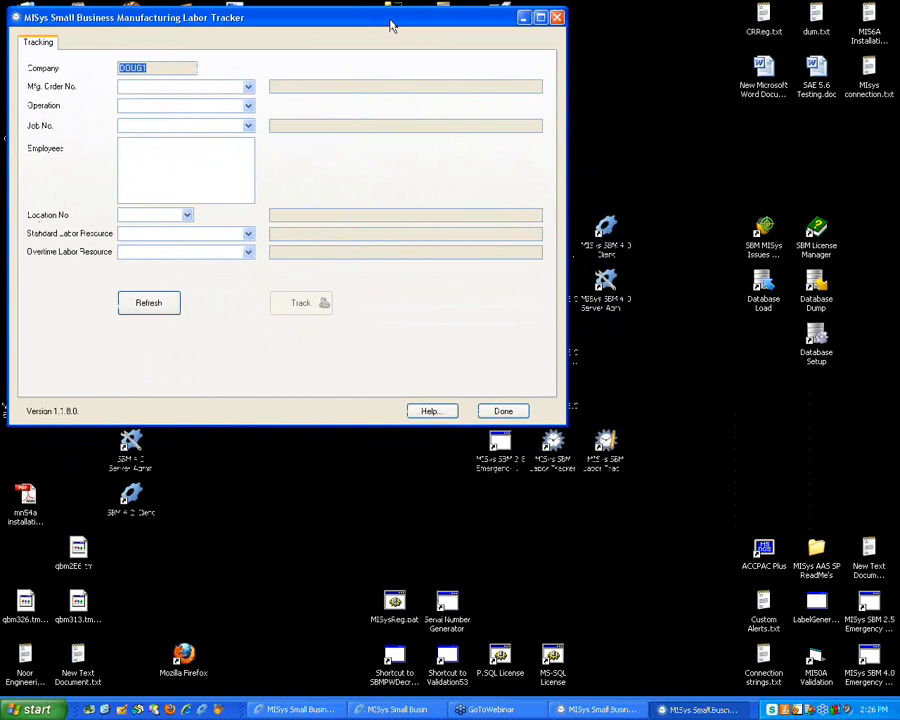
pyautogui.doubleClick(391, 24)
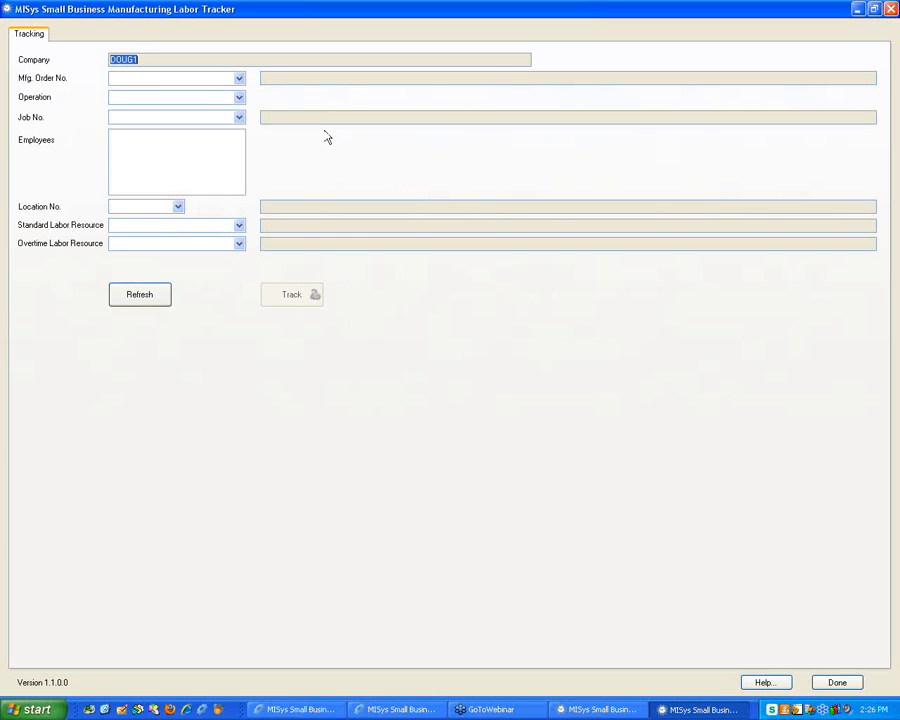
# Select manufacturing order TESTNOROUTE, after briefly picking job JOB02
pyautogui.click(240, 80)
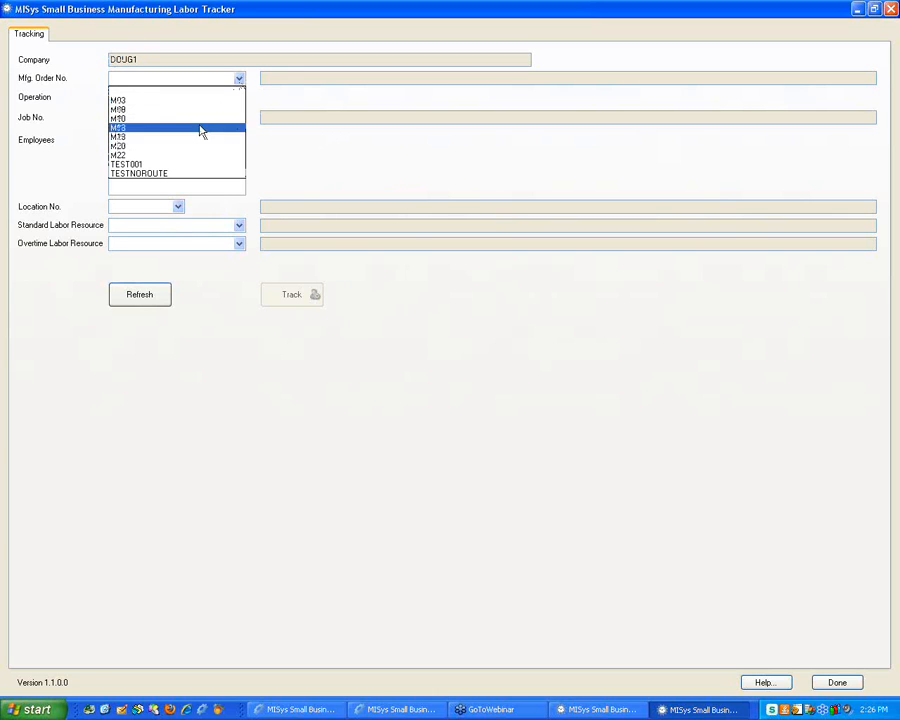
pyautogui.click(174, 176)
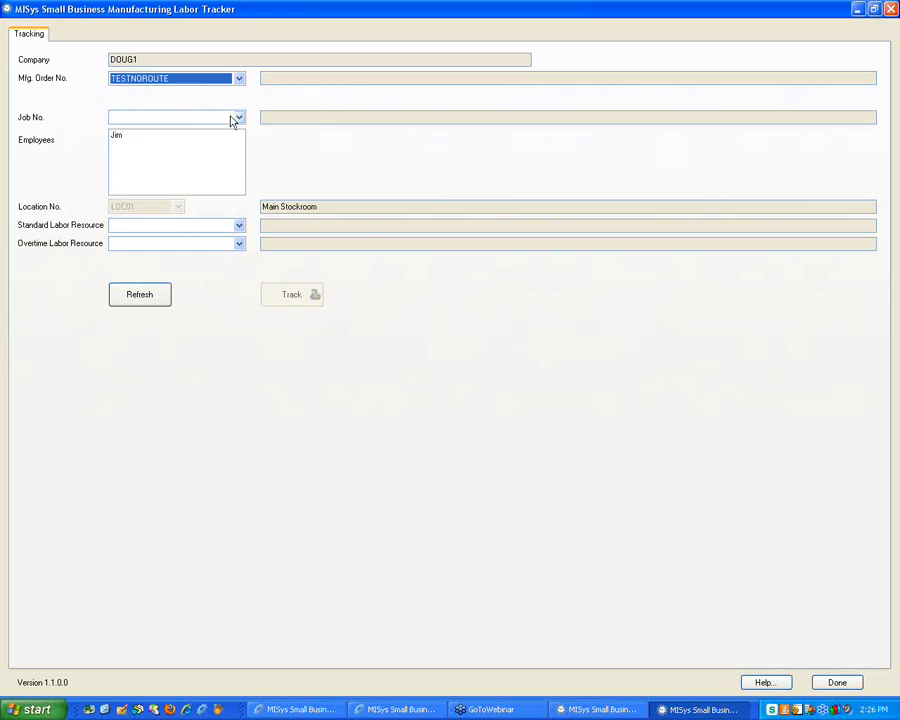
pyautogui.click(238, 118)
pyautogui.click(168, 167)
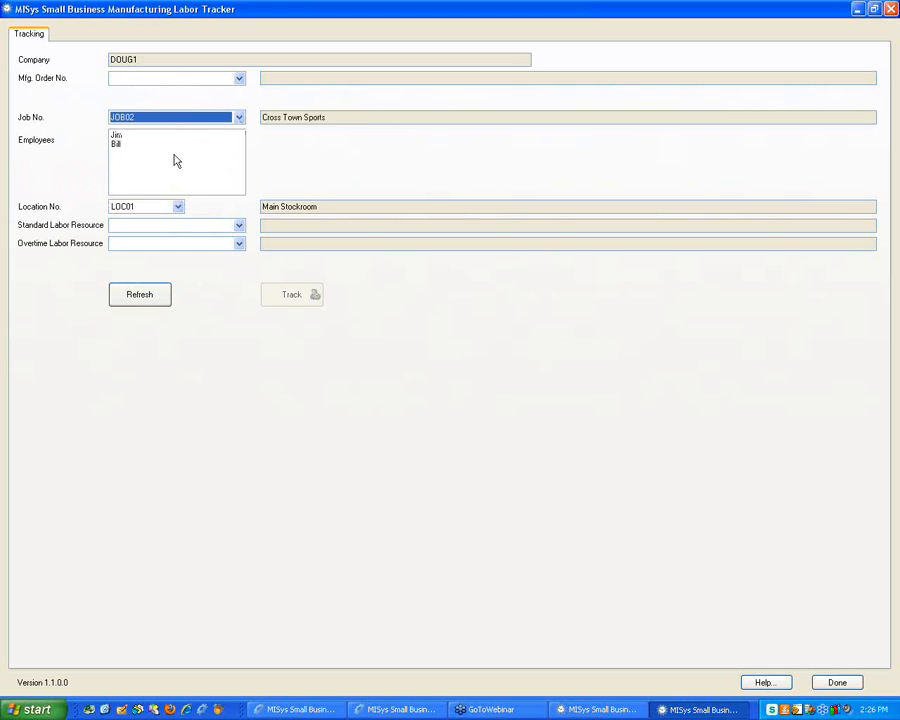
pyautogui.click(205, 82)
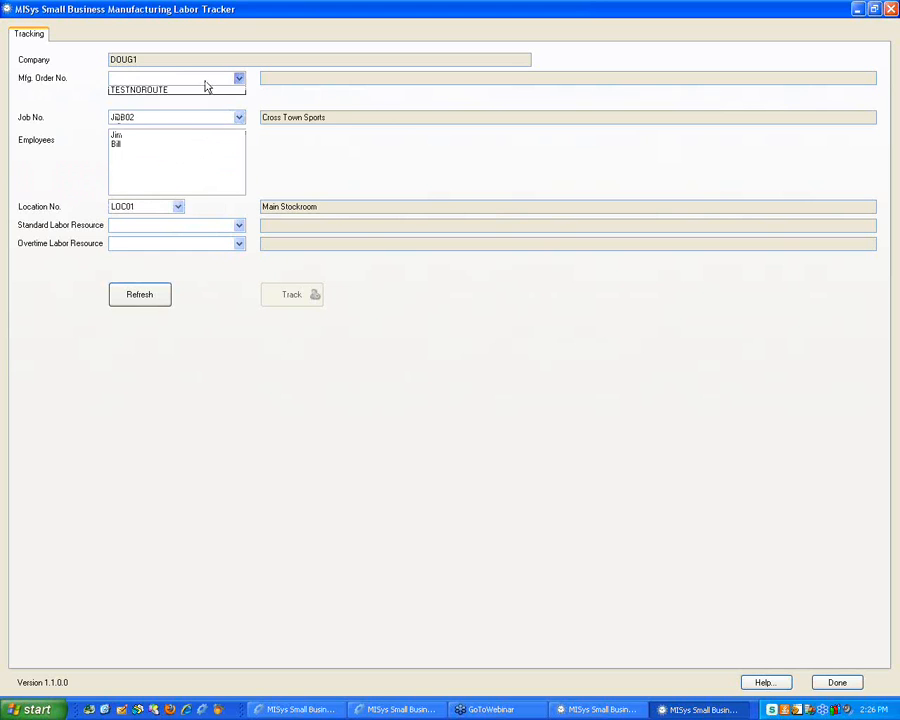
pyautogui.click(165, 174)
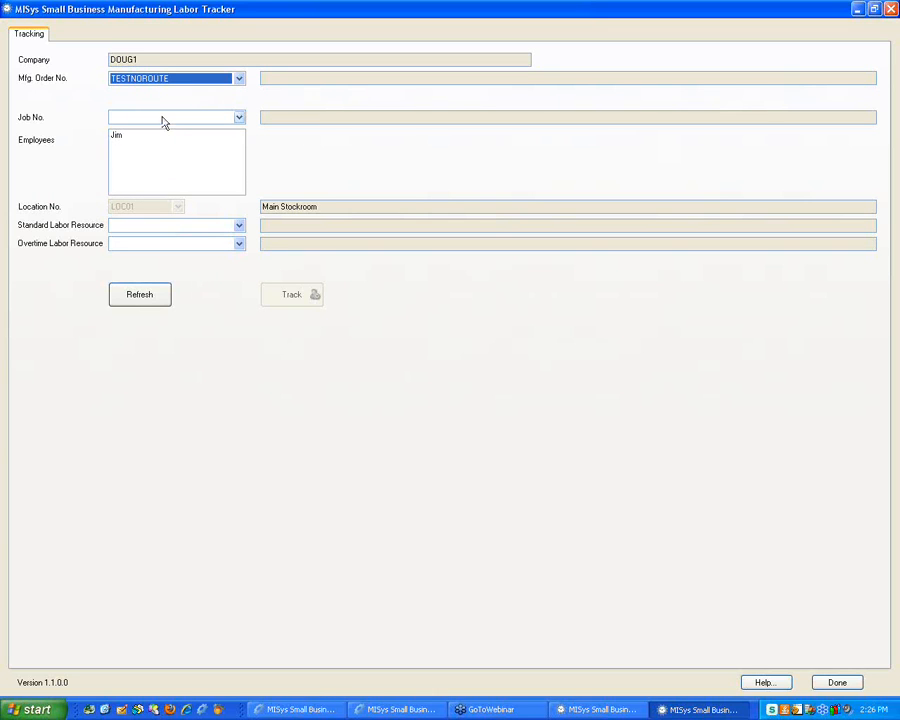
# Track the first employee on TESTNOROUTE with LABOR-C overtime and start the timer
pyautogui.click(156, 138)
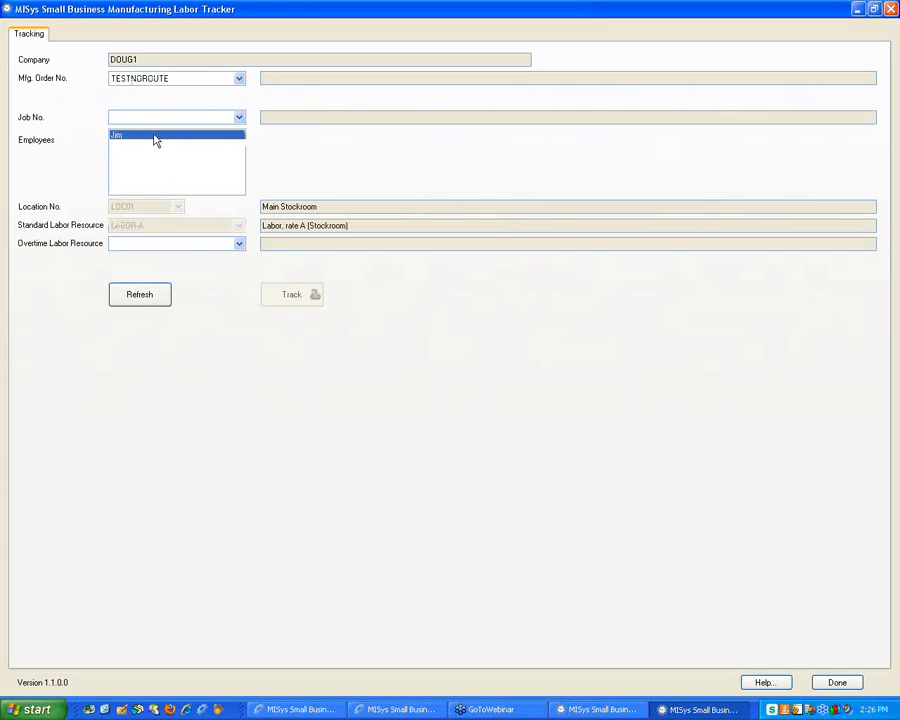
pyautogui.click(163, 247)
pyautogui.click(152, 275)
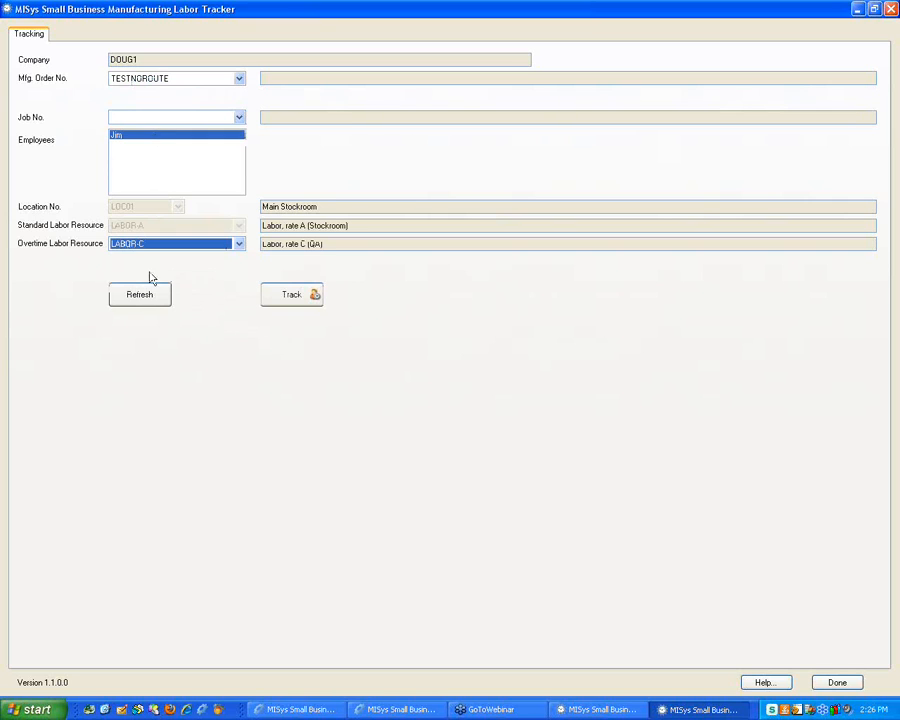
pyautogui.click(287, 299)
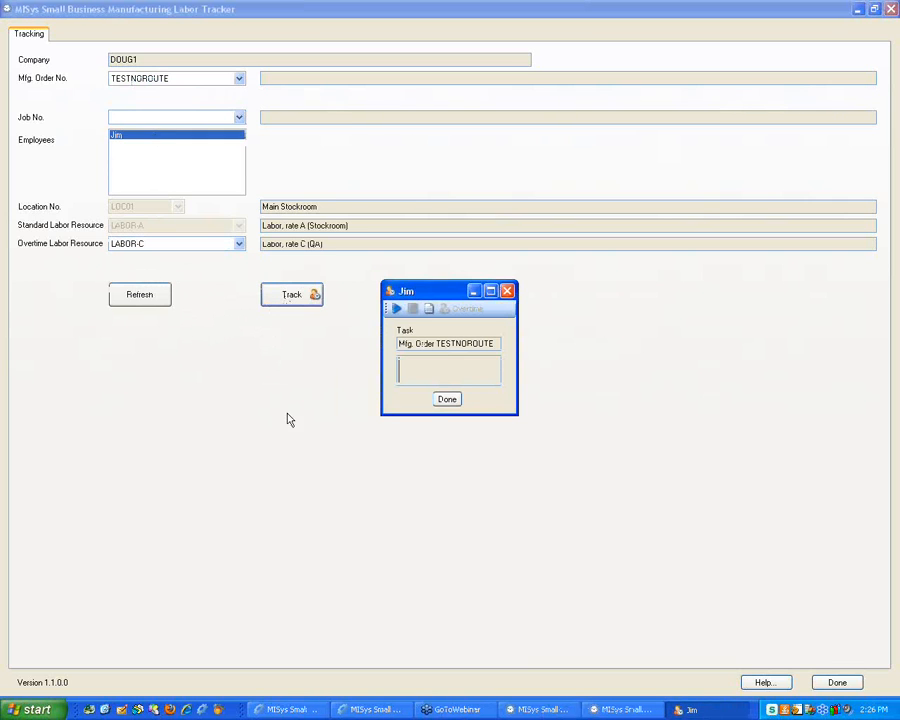
pyautogui.click(396, 308)
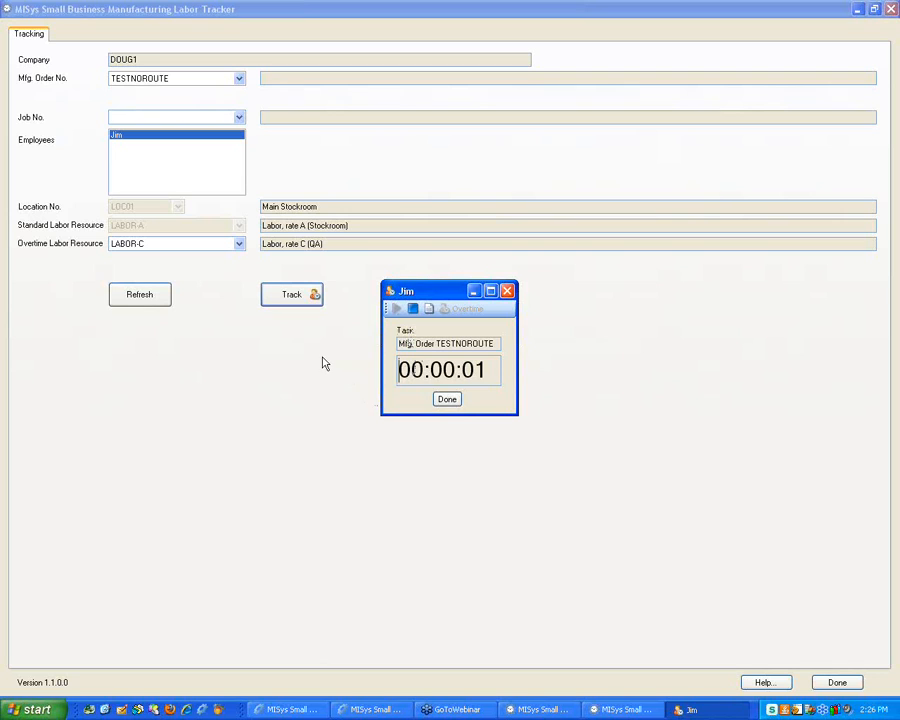
# Try order M22 with operation 000300 for the first employee, then clear those choices
pyautogui.click(239, 80)
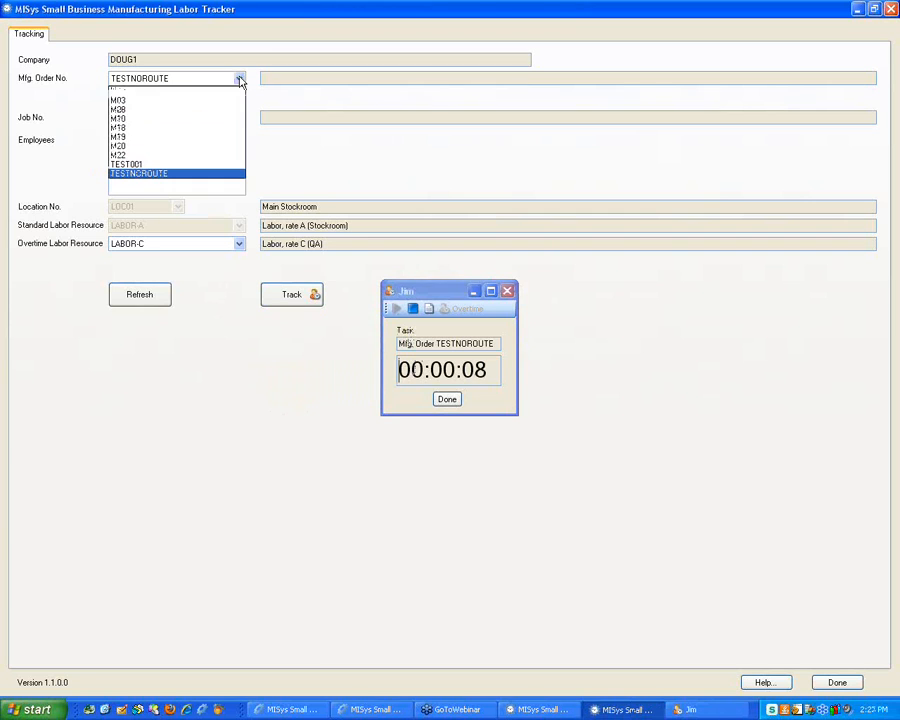
pyautogui.click(157, 157)
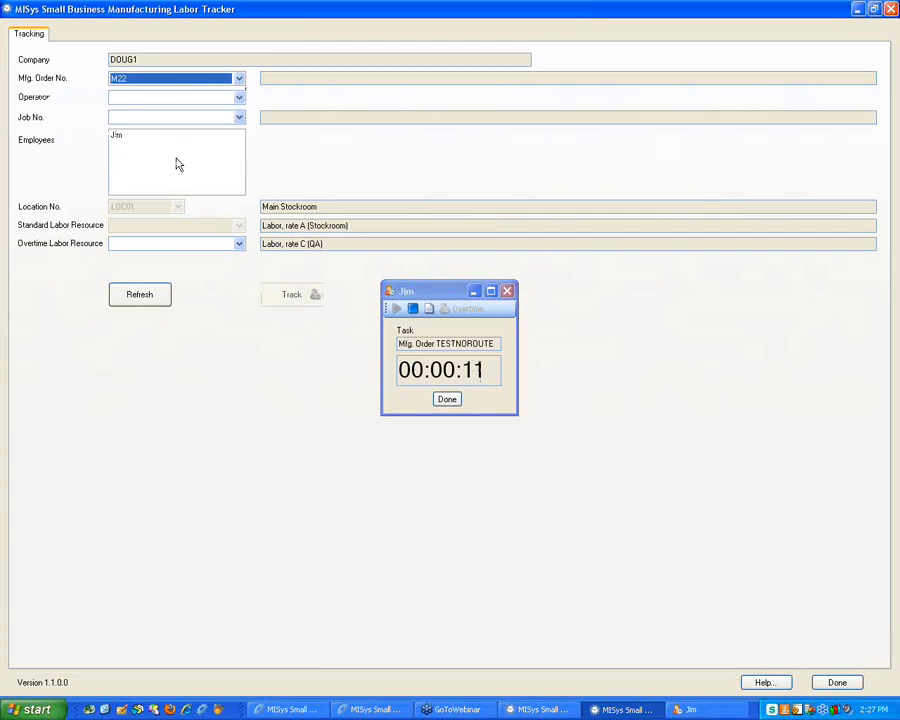
pyautogui.click(240, 103)
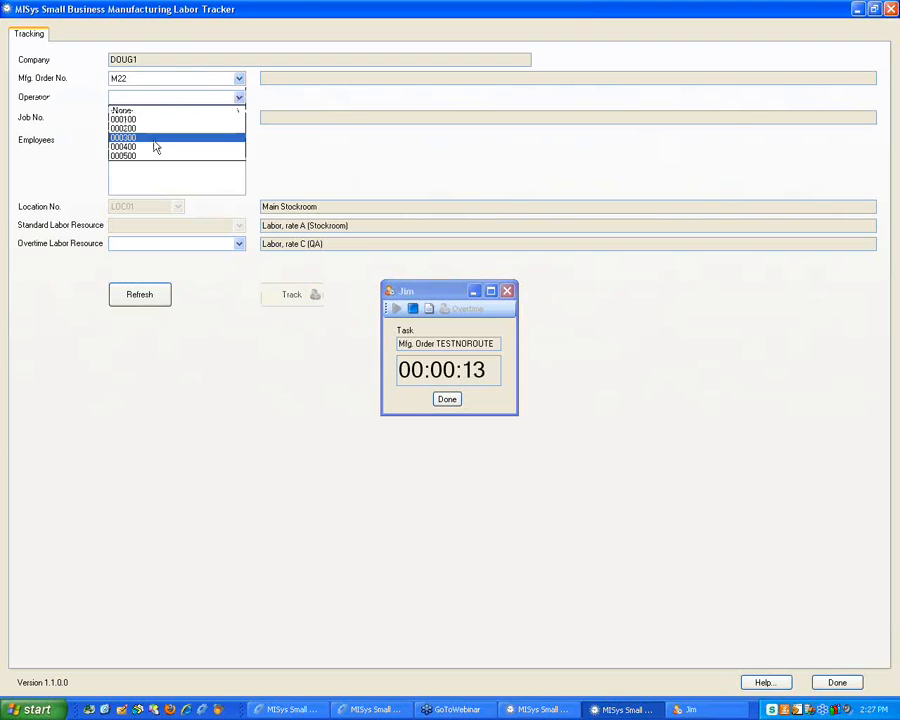
pyautogui.click(155, 139)
pyautogui.click(239, 118)
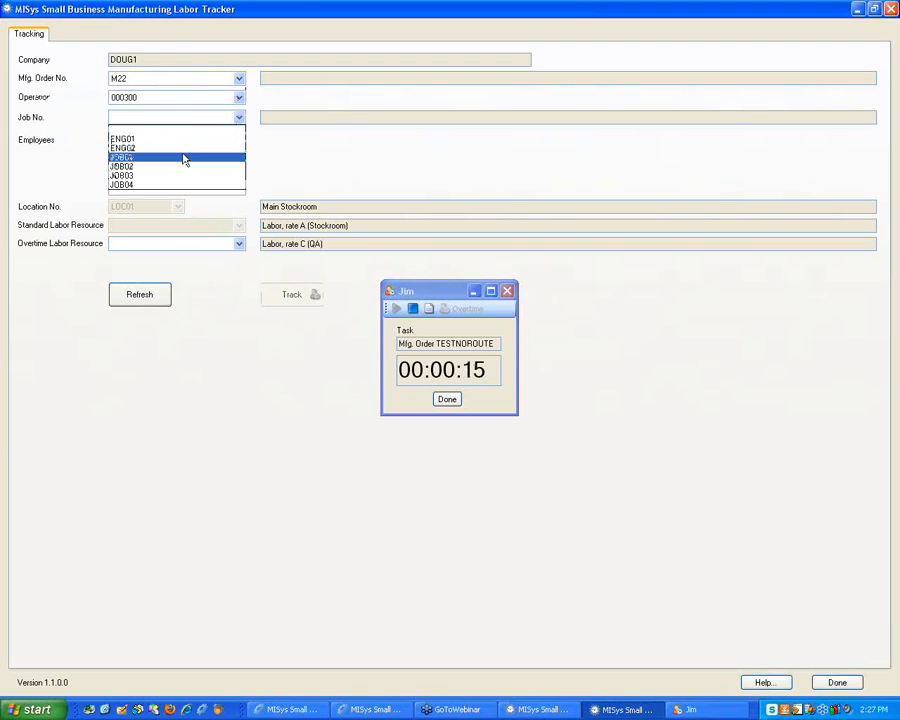
pyautogui.click(185, 184)
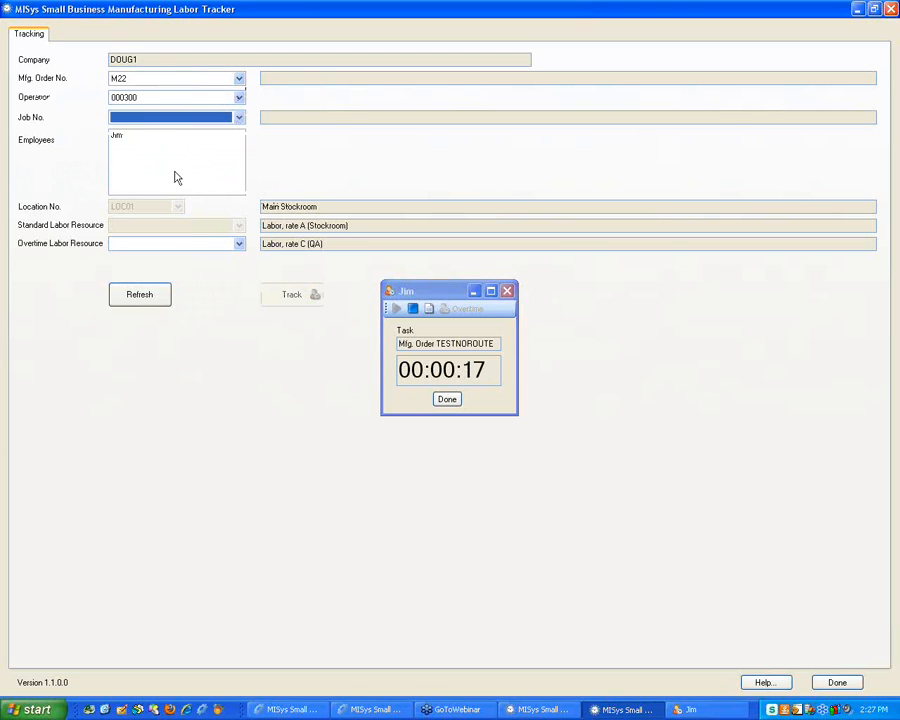
pyautogui.click(128, 138)
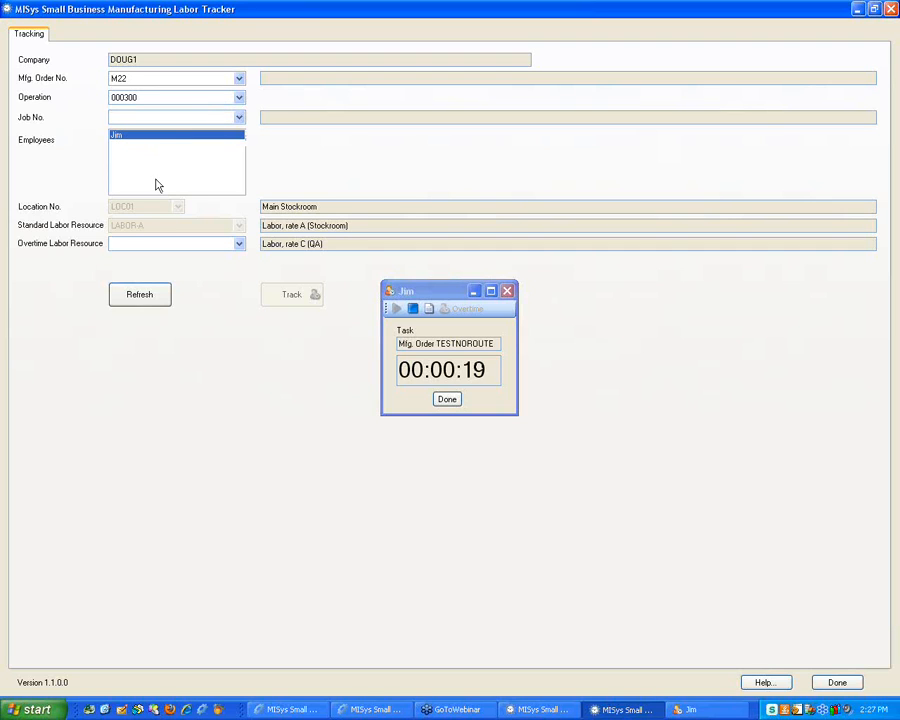
pyautogui.click(138, 293)
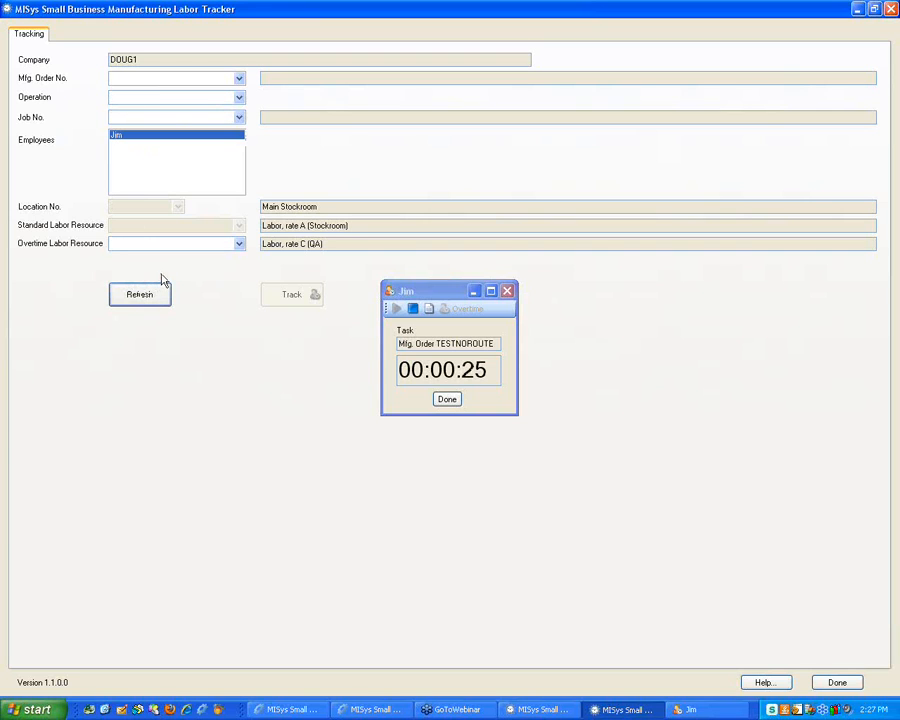
# Track the second employee on job JOB02 with LABOR-C overtime and start the timer
pyautogui.click(239, 79)
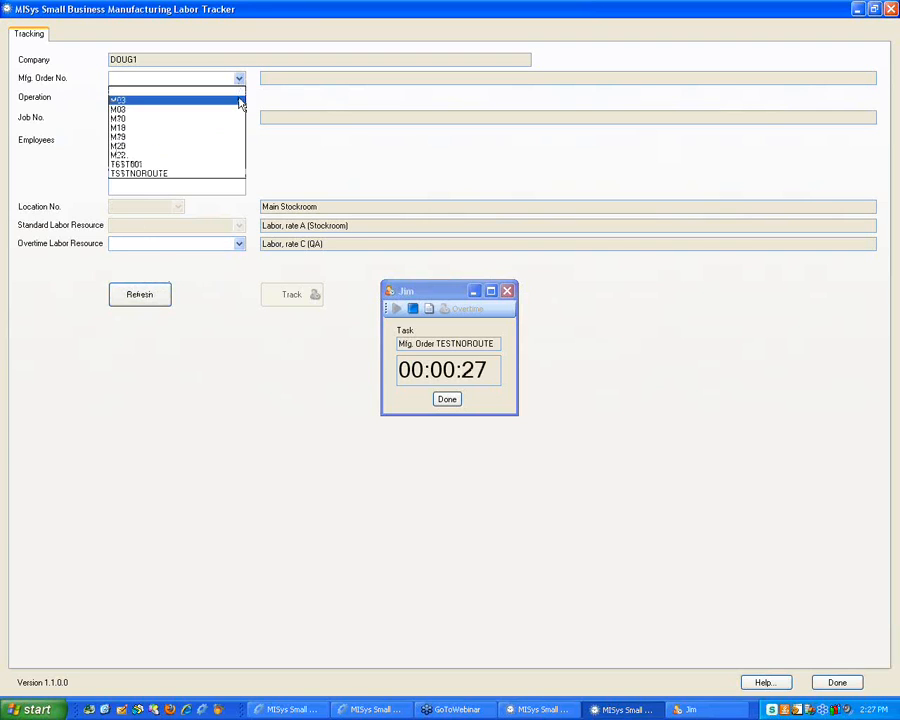
pyautogui.click(241, 82)
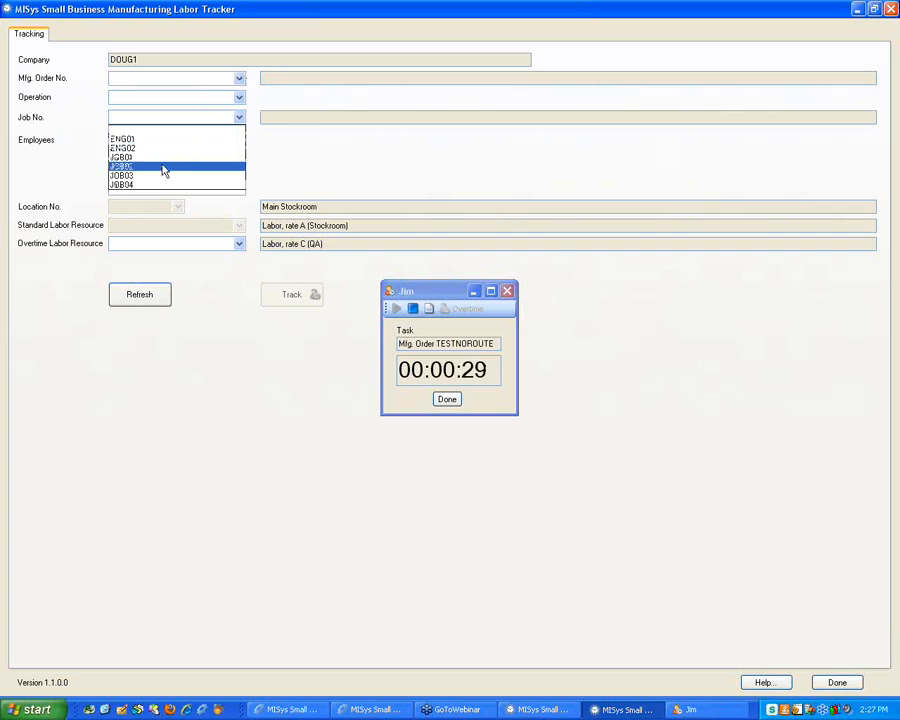
pyautogui.click(168, 166)
pyautogui.click(120, 145)
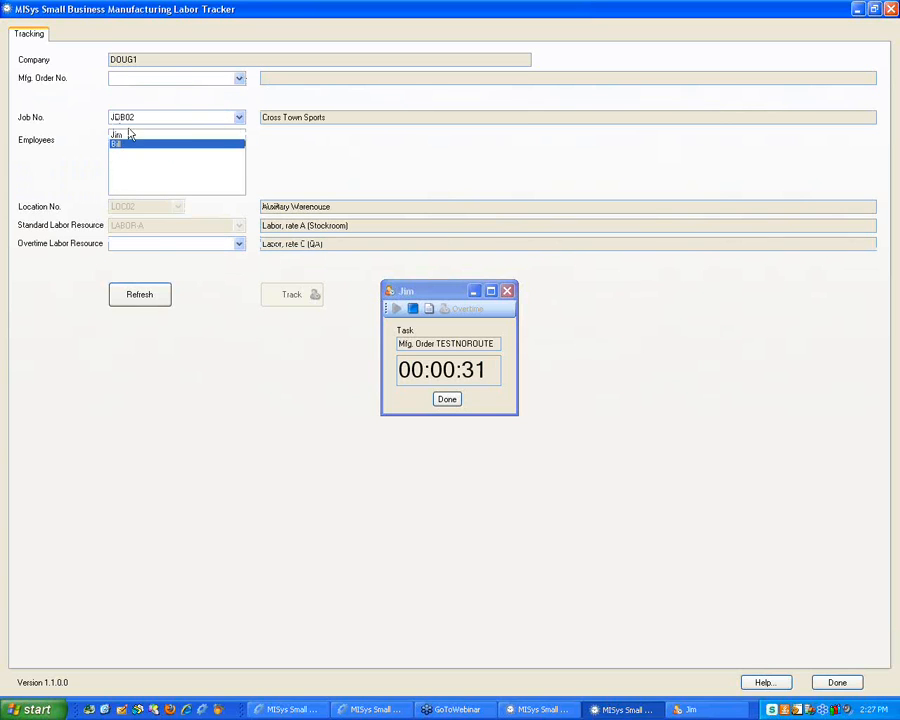
pyautogui.click(196, 250)
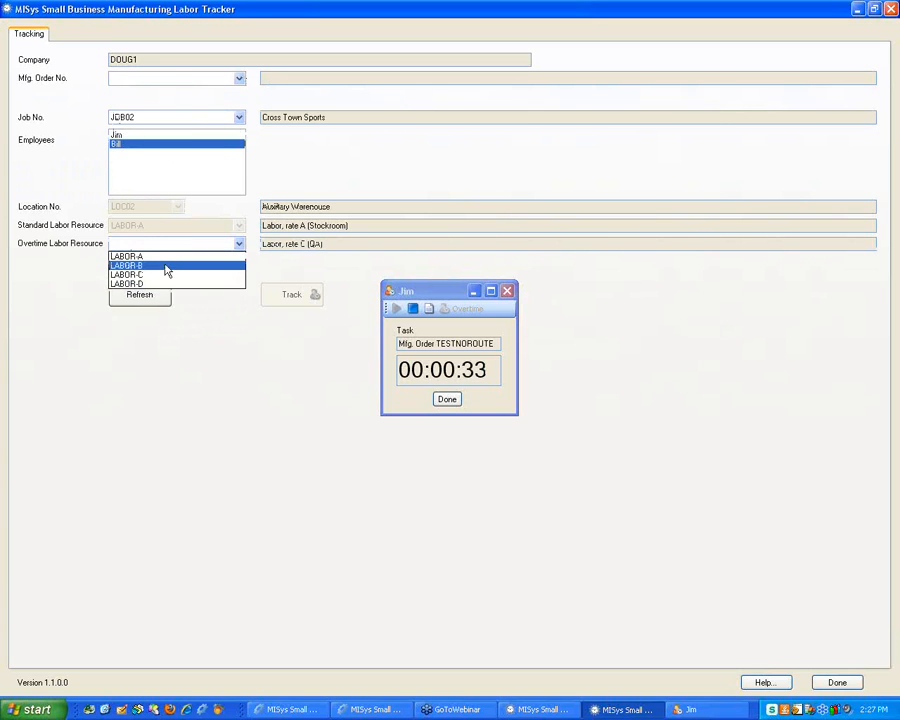
pyautogui.click(157, 276)
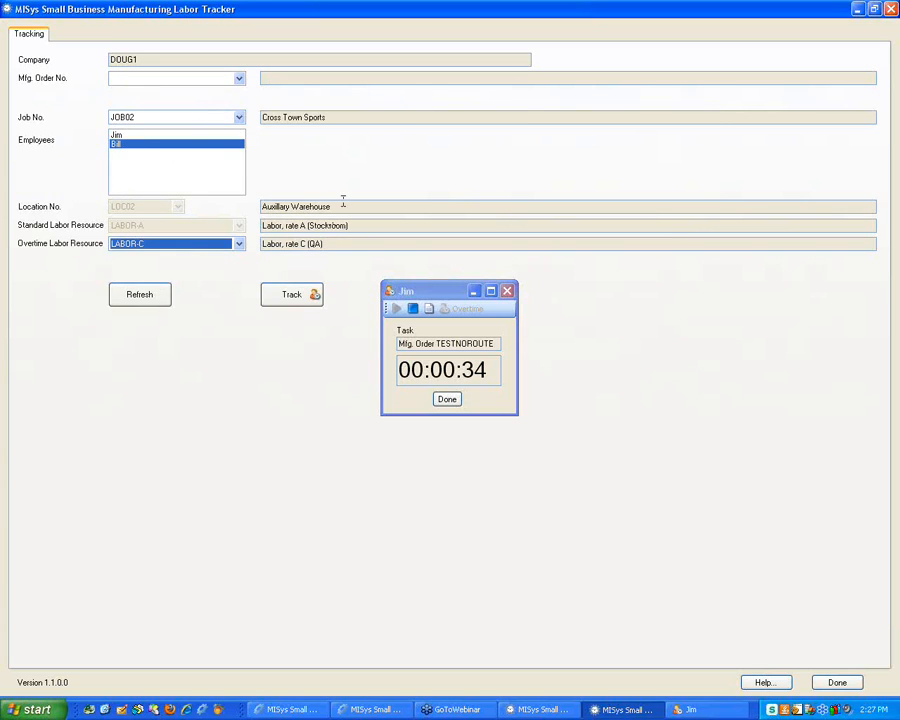
pyautogui.click(290, 296)
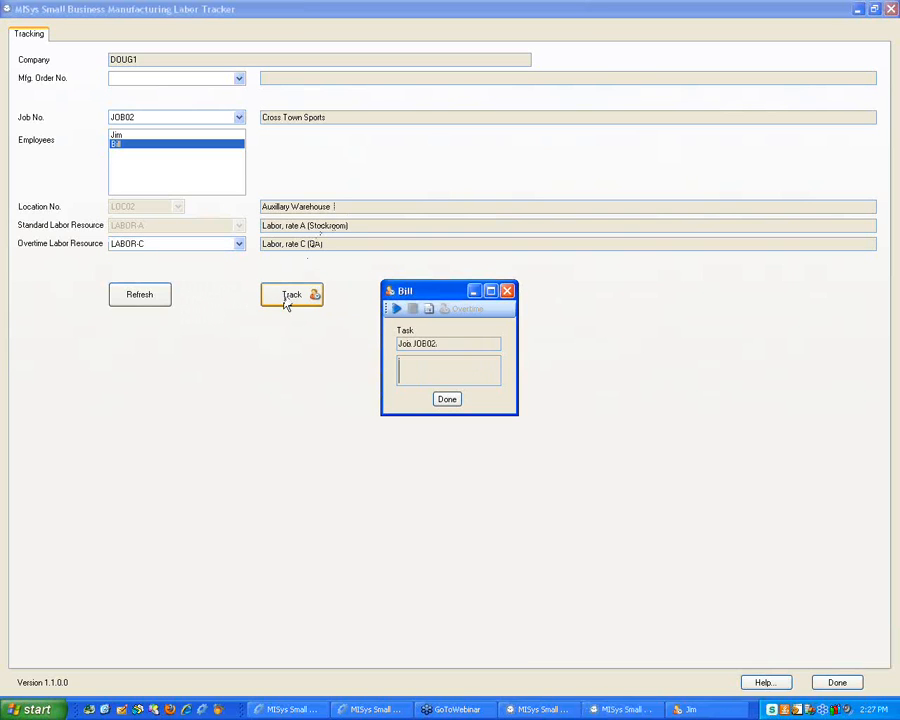
pyautogui.click(396, 309)
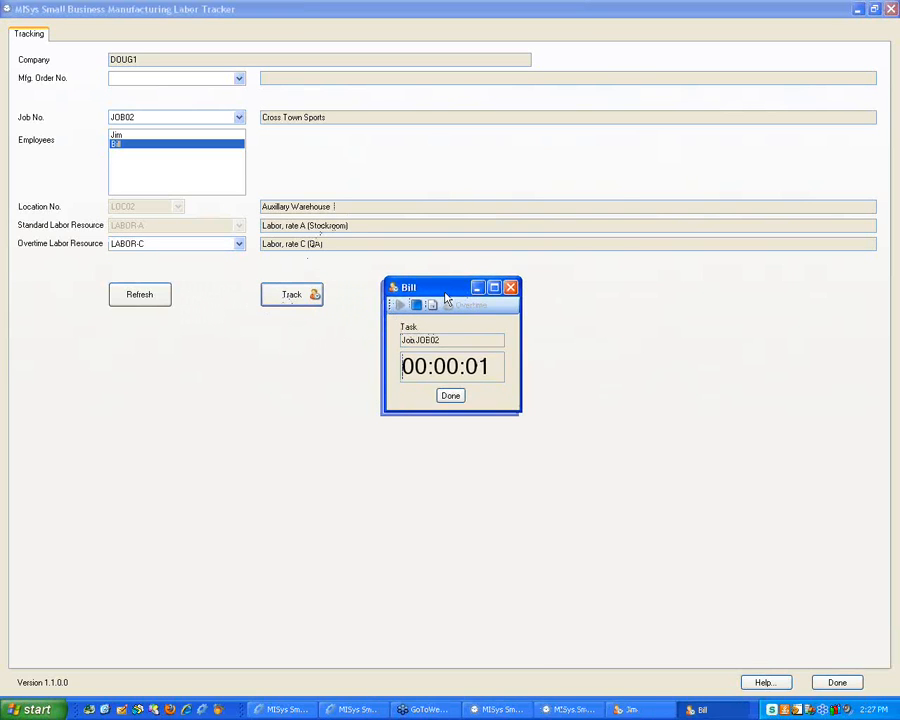
# Arrange the two timer windows so the second employee's sits below the first's
pyautogui.moveTo(450, 291); pyautogui.dragTo(629, 180)
pyautogui.moveTo(431, 298); pyautogui.dragTo(753, 24)
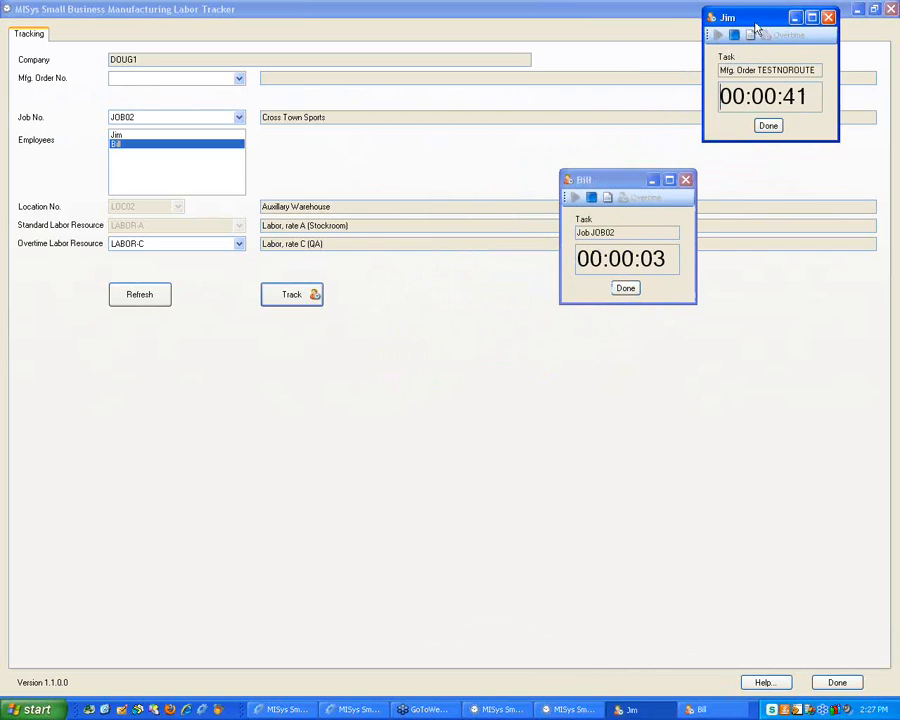
pyautogui.moveTo(612, 179); pyautogui.dragTo(746, 218)
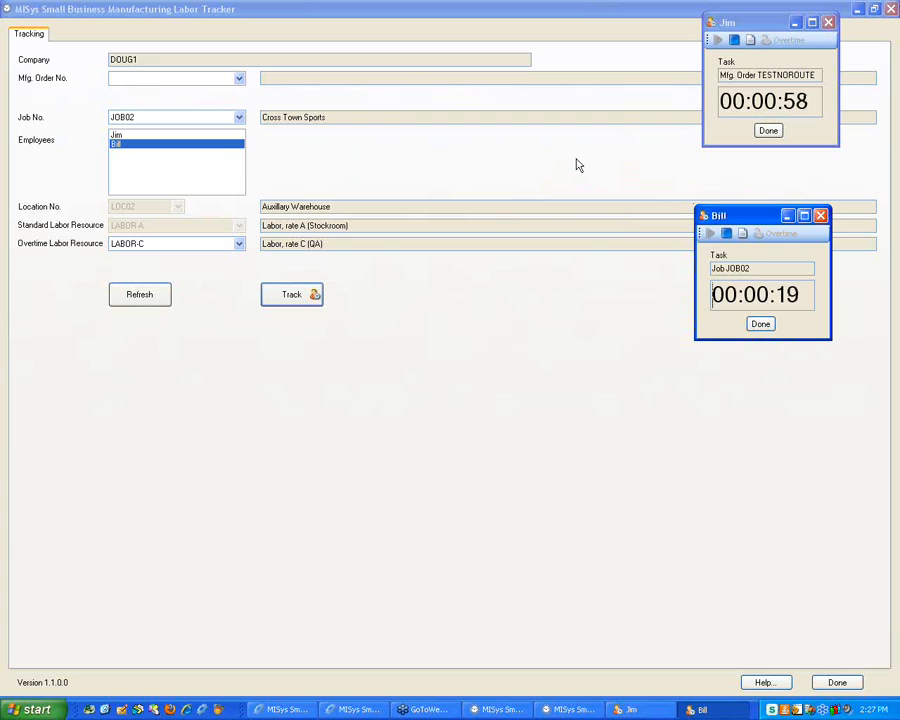
# Pause and resume the second employee's timer, then finish both timing sessions
pyautogui.click(727, 236)
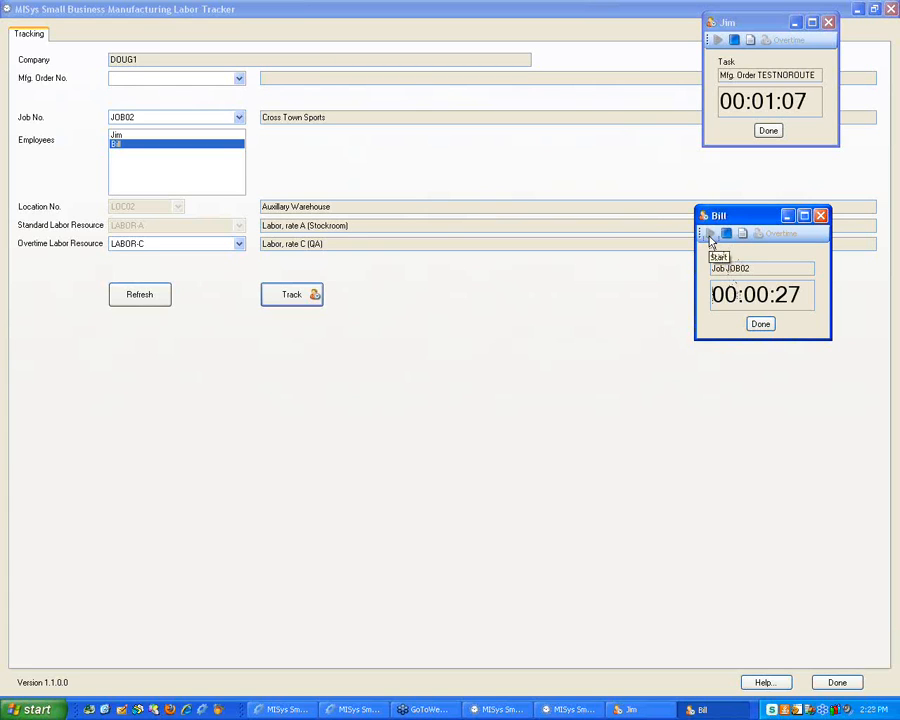
pyautogui.click(709, 236)
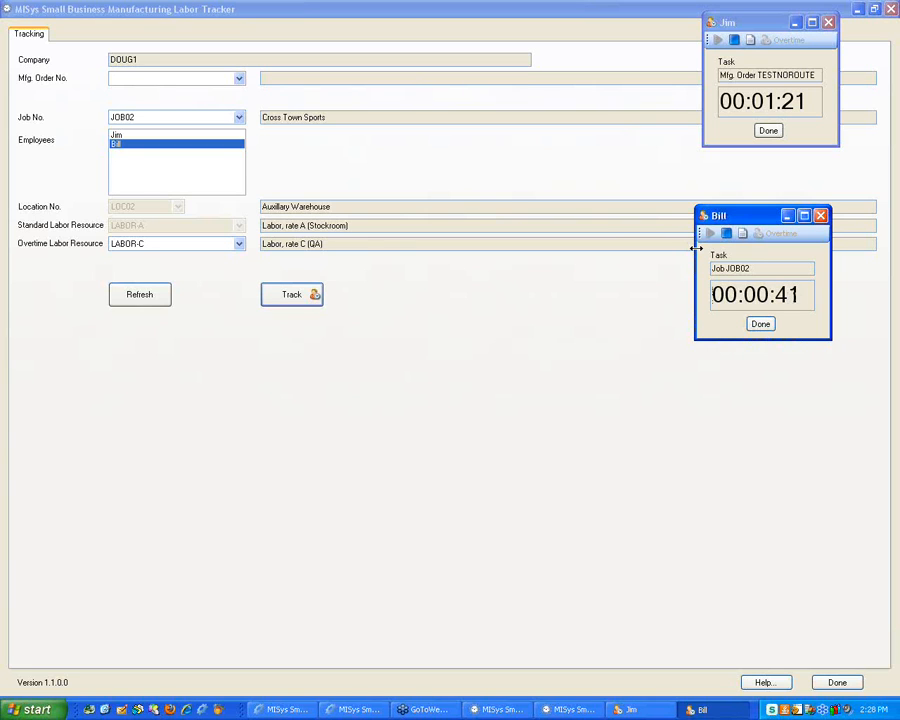
pyautogui.click(764, 326)
pyautogui.click(766, 131)
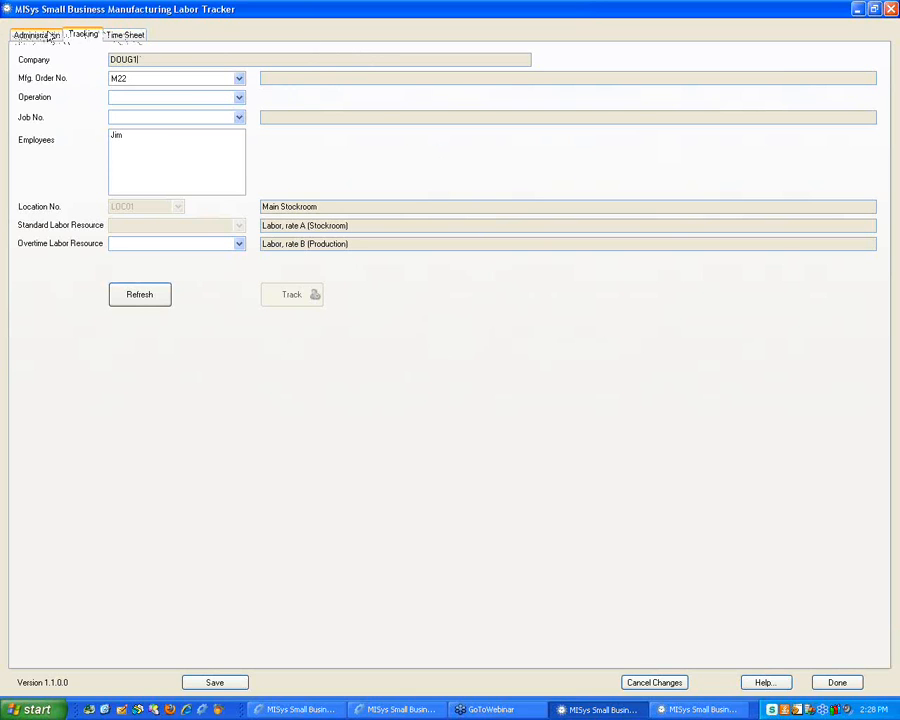
# Save the employee settings on the Administration tab, then glance at tracking and time sheet pages
pyautogui.click(42, 34)
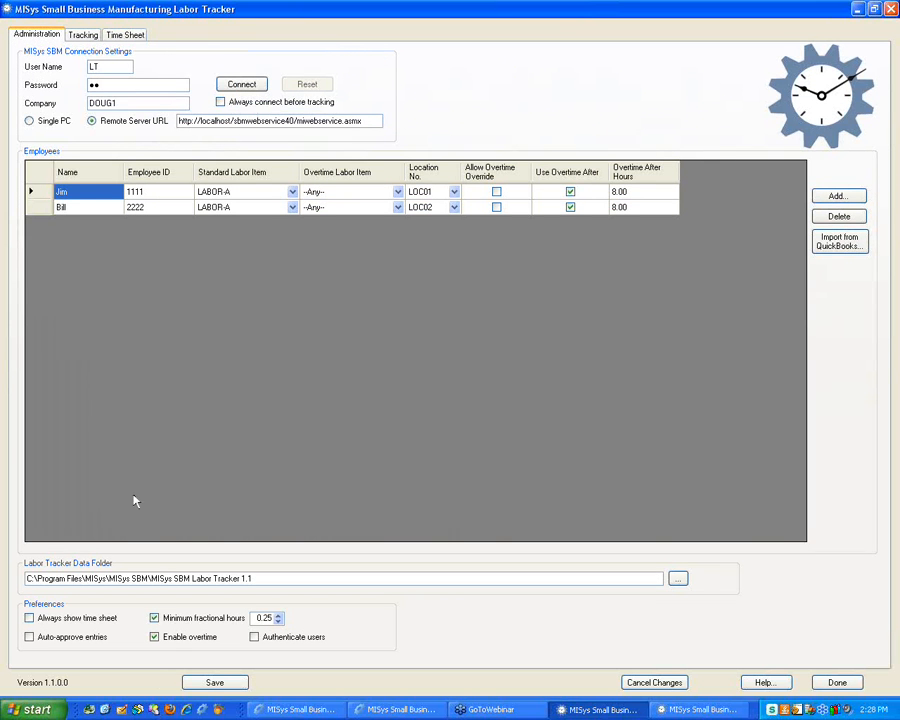
pyautogui.click(212, 681)
pyautogui.click(84, 36)
pyautogui.click(124, 36)
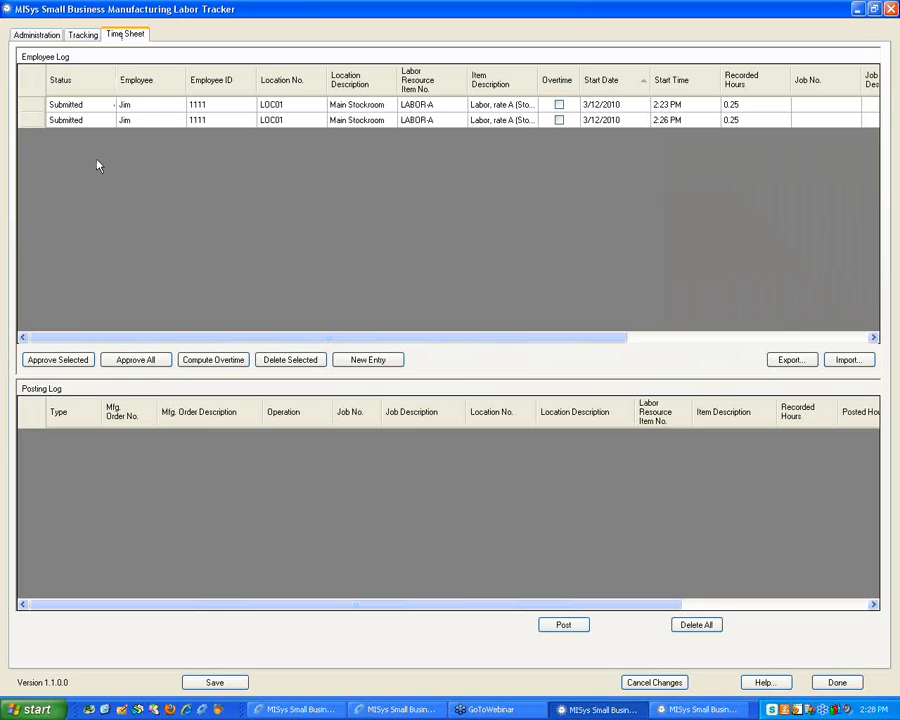
# Set the second employee's location to LOC01, save, and return to tracking
pyautogui.click(40, 34)
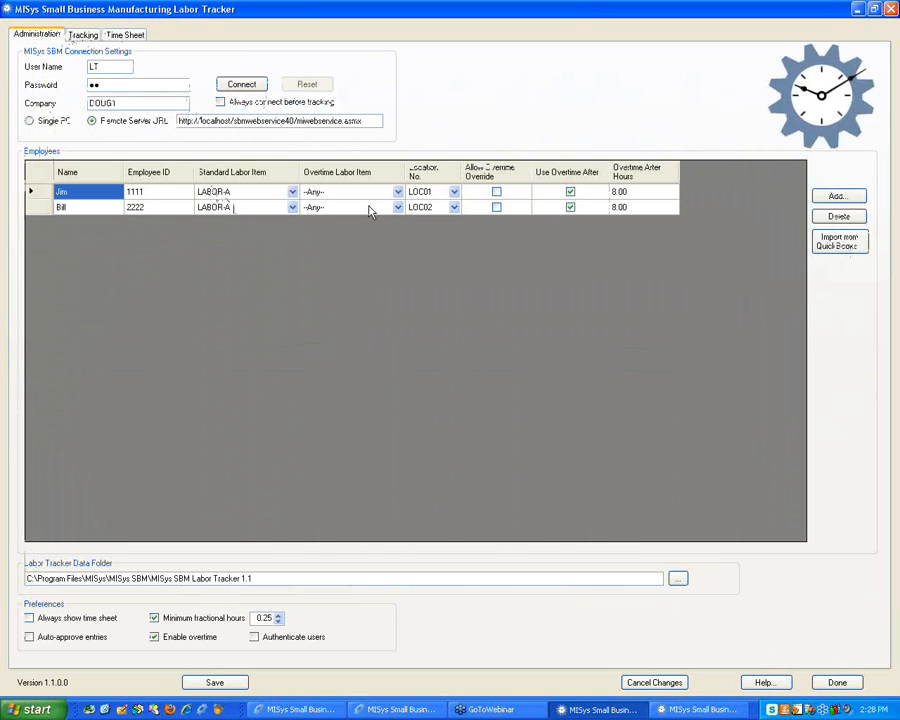
pyautogui.click(432, 209)
pyautogui.click(453, 207)
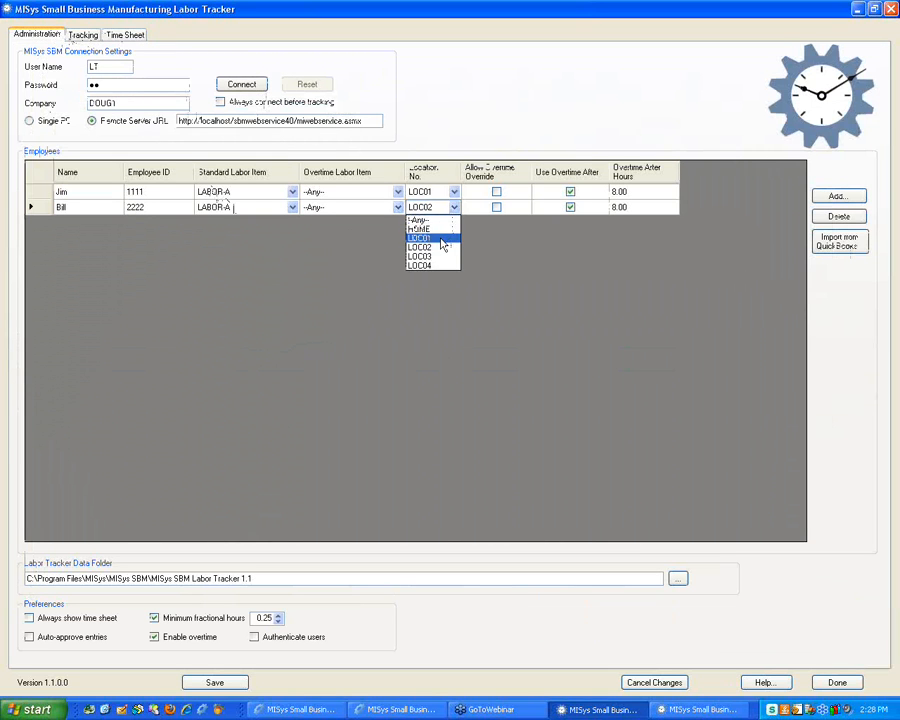
pyautogui.click(430, 238)
pyautogui.click(216, 682)
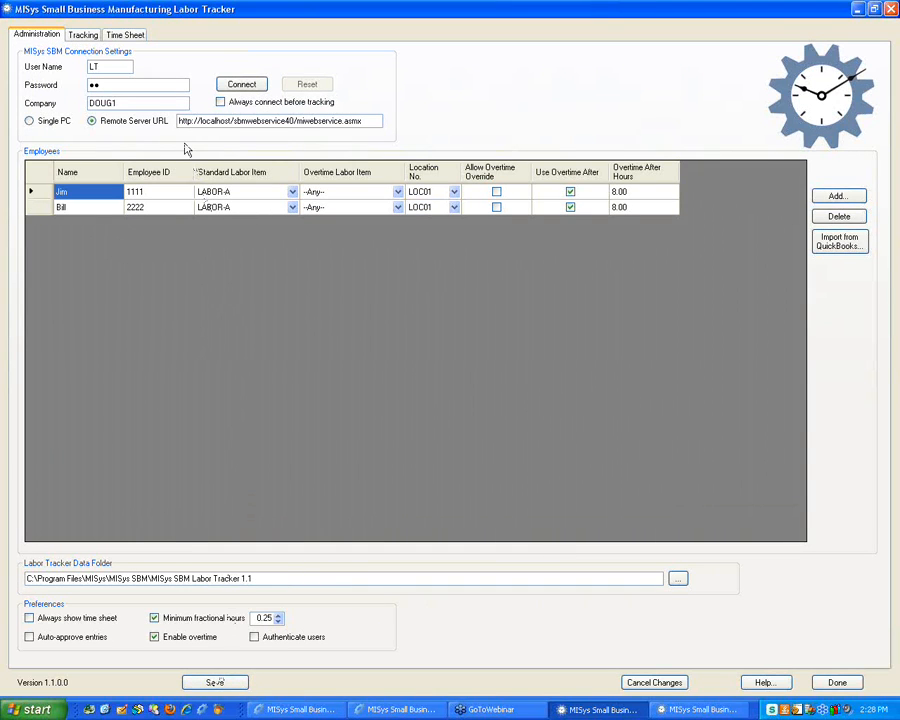
pyautogui.click(98, 35)
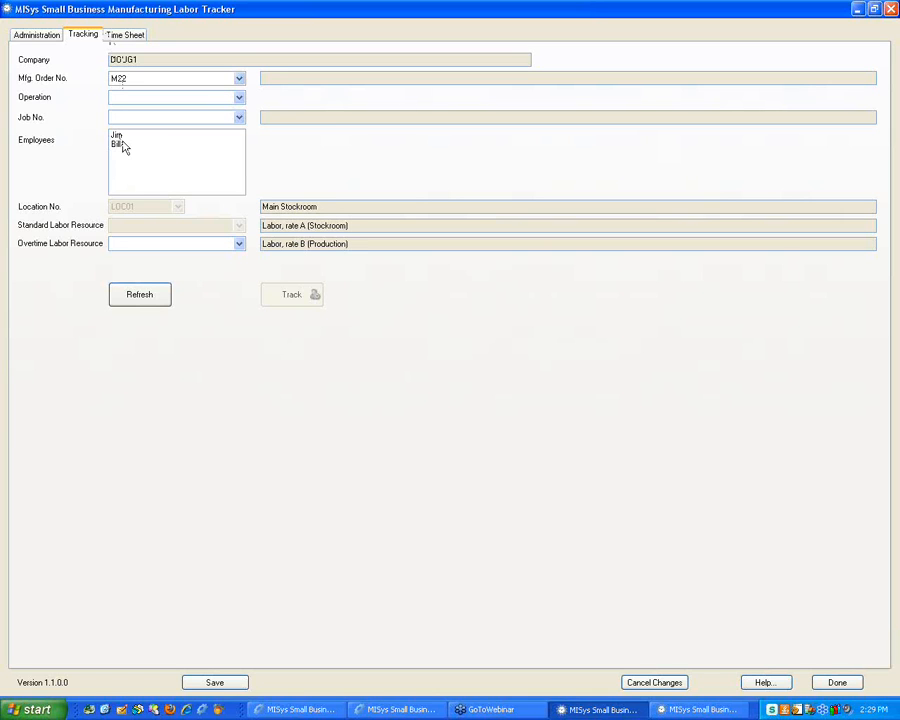
# Show the Time Sheet with two submitted 0.25-hour LABOR-A entries at LOC01
pyautogui.click(124, 36)
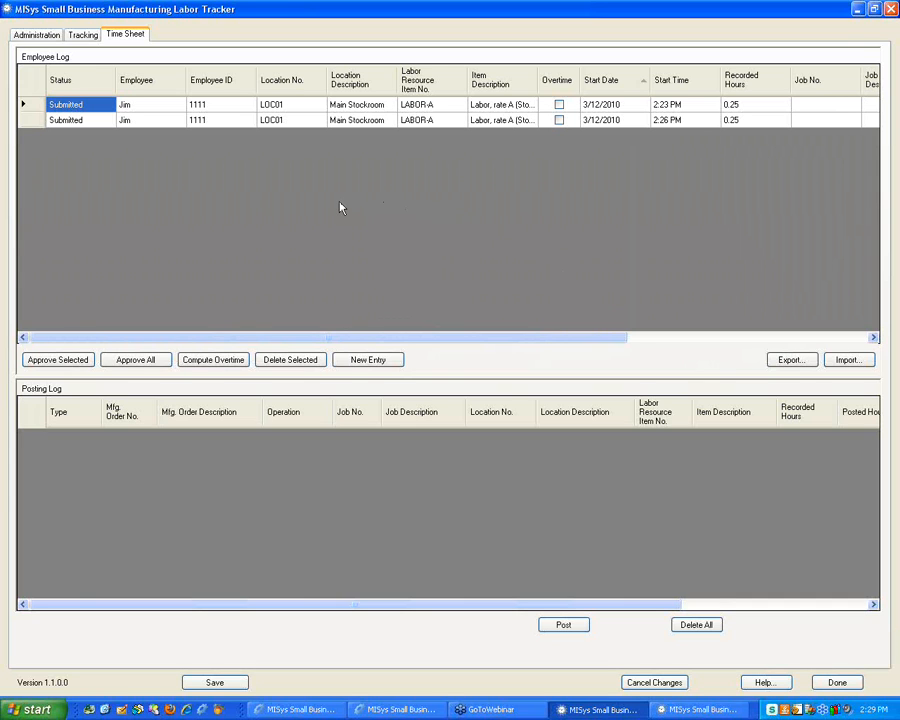
# Select the 2:26 PM time entry, then return to the Administration settings
pyautogui.click(24, 121)
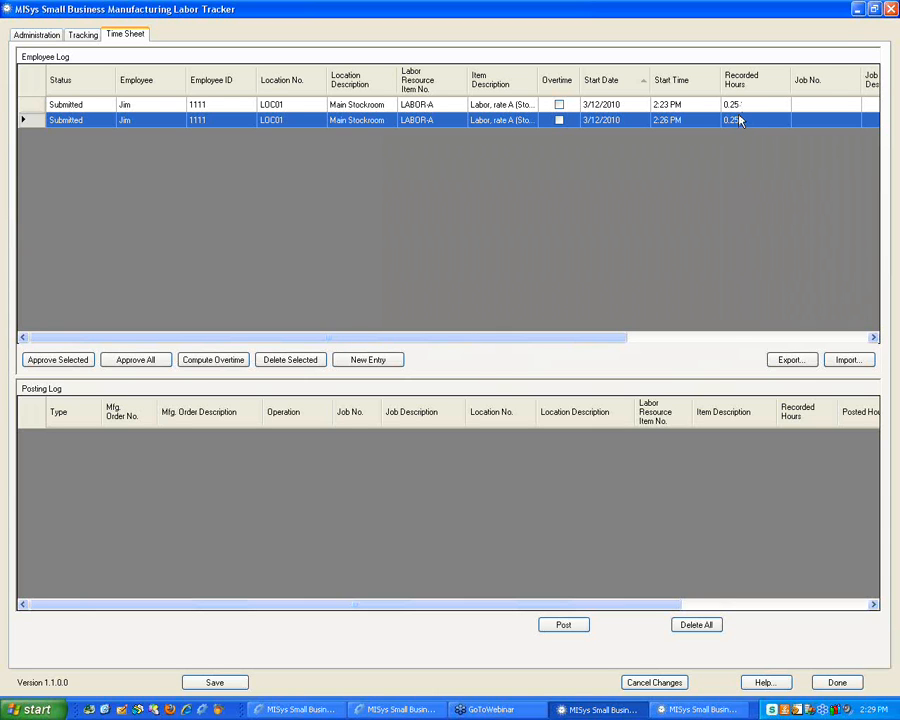
pyautogui.click(38, 36)
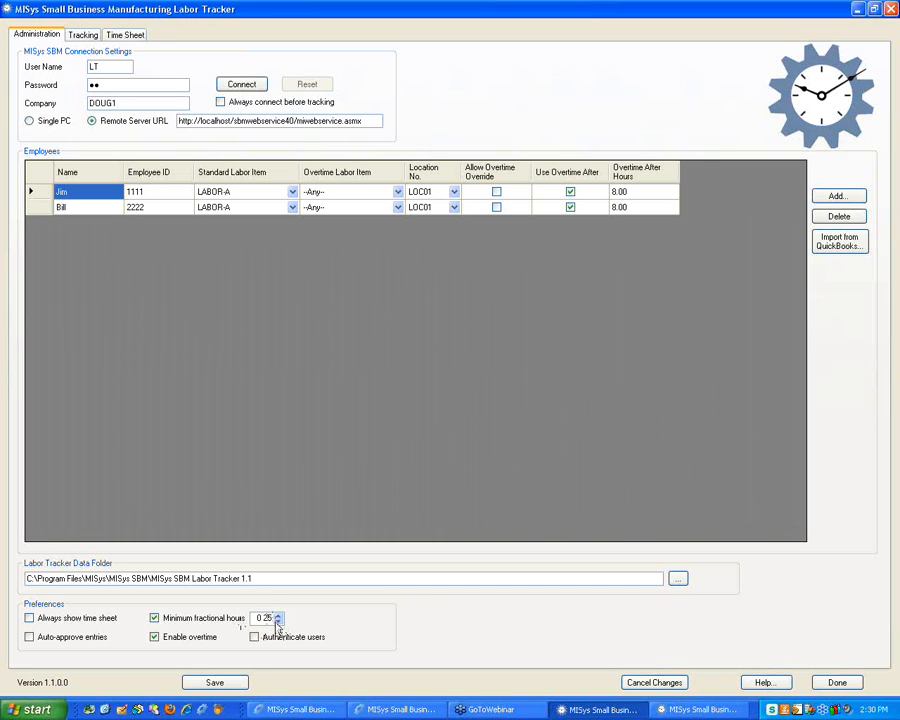
# Nudge minimum fractional hours to 0.00 and back to 0.25, then reopen the Time Sheet
pyautogui.click(278, 621)
pyautogui.click(279, 617)
pyautogui.click(122, 36)
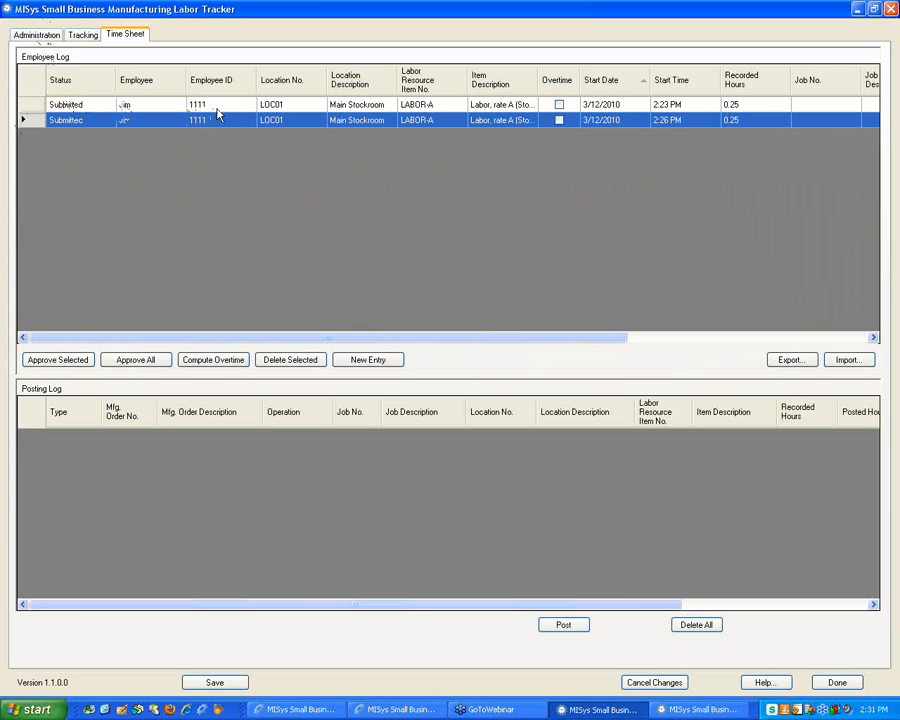
pyautogui.click(283, 108)
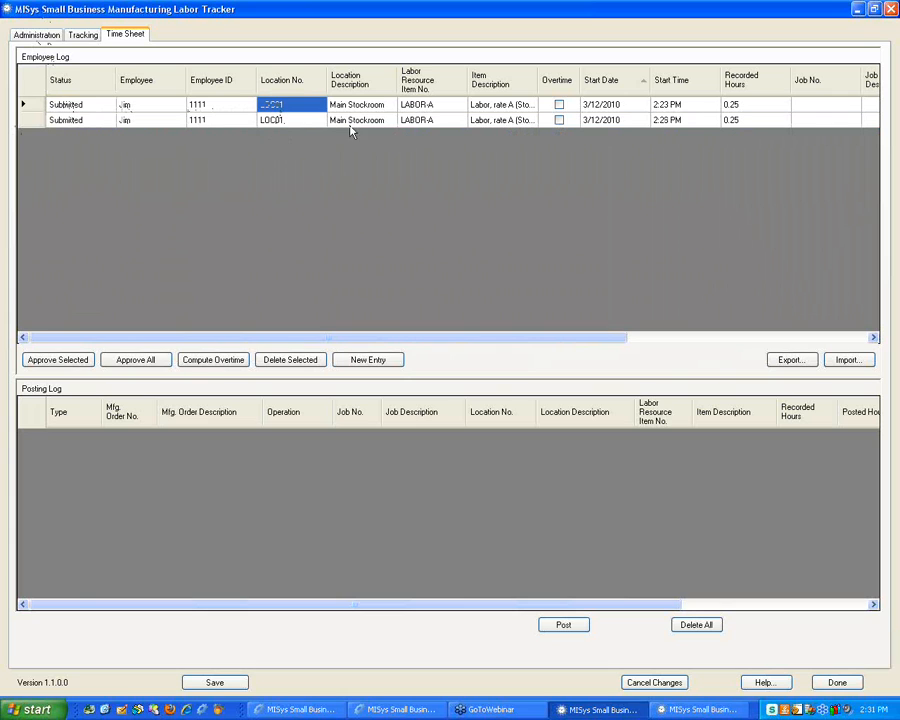
pyautogui.click(411, 110)
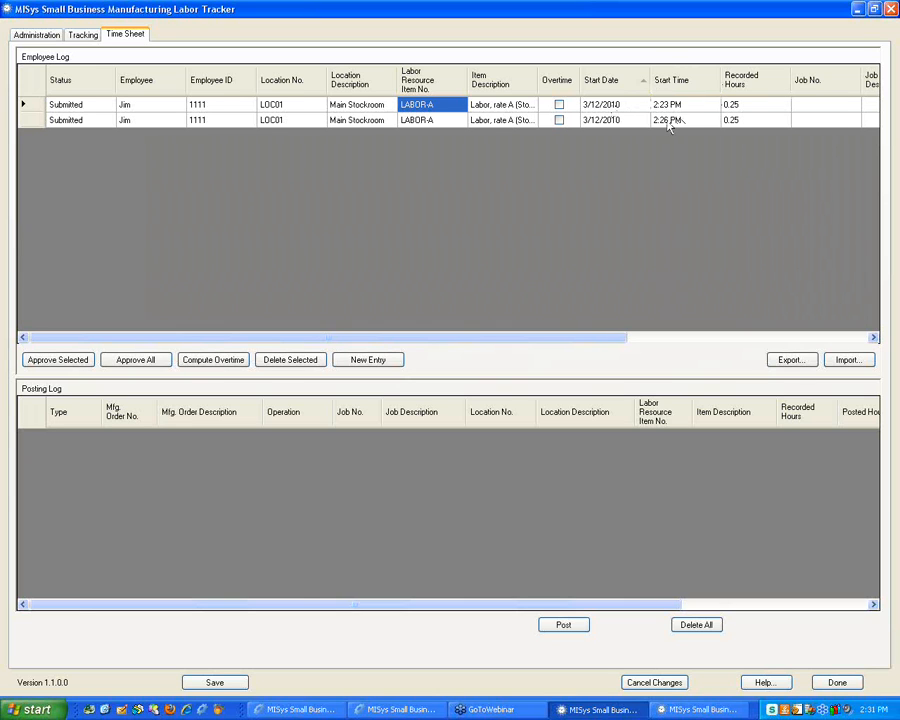
pyautogui.click(766, 107)
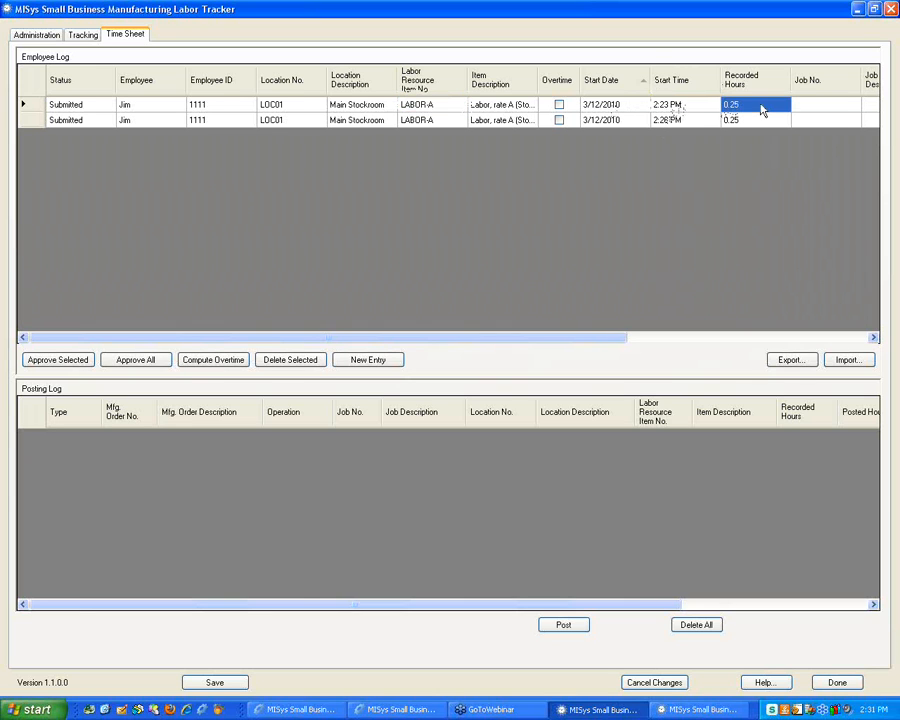
pyautogui.moveTo(578, 339); pyautogui.dragTo(856, 321)
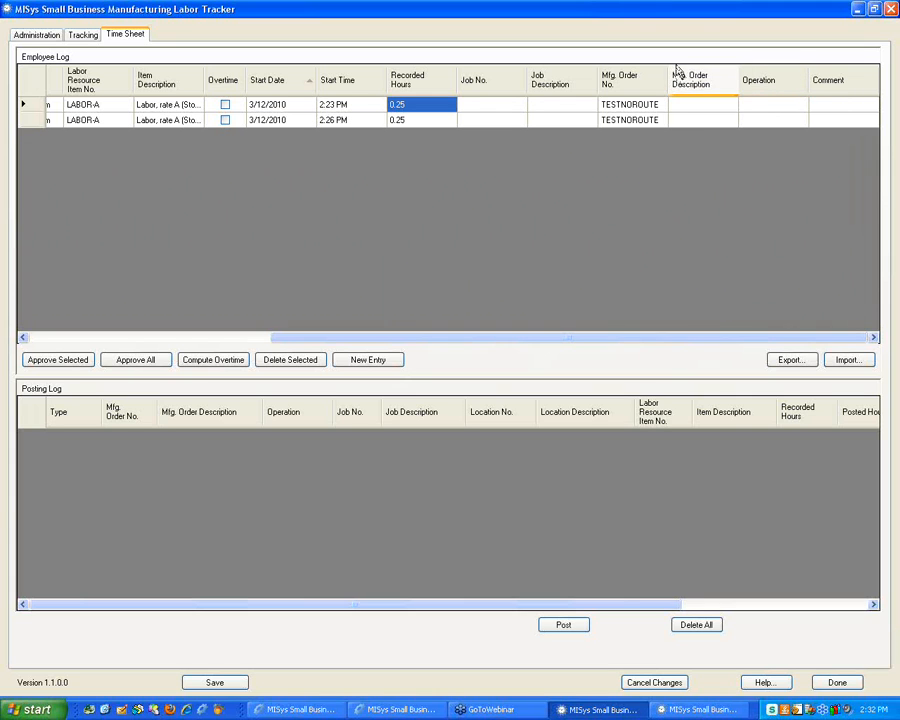
pyautogui.moveTo(396, 337); pyautogui.dragTo(135, 328)
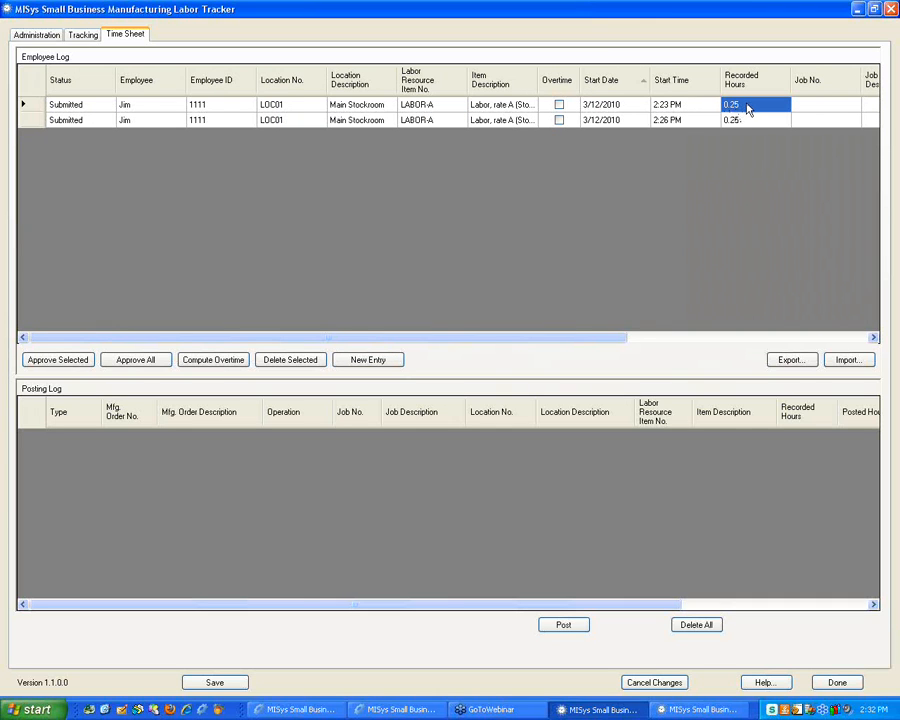
pyautogui.click(742, 104)
pyautogui.moveTo(742, 104); pyautogui.dragTo(726, 111)
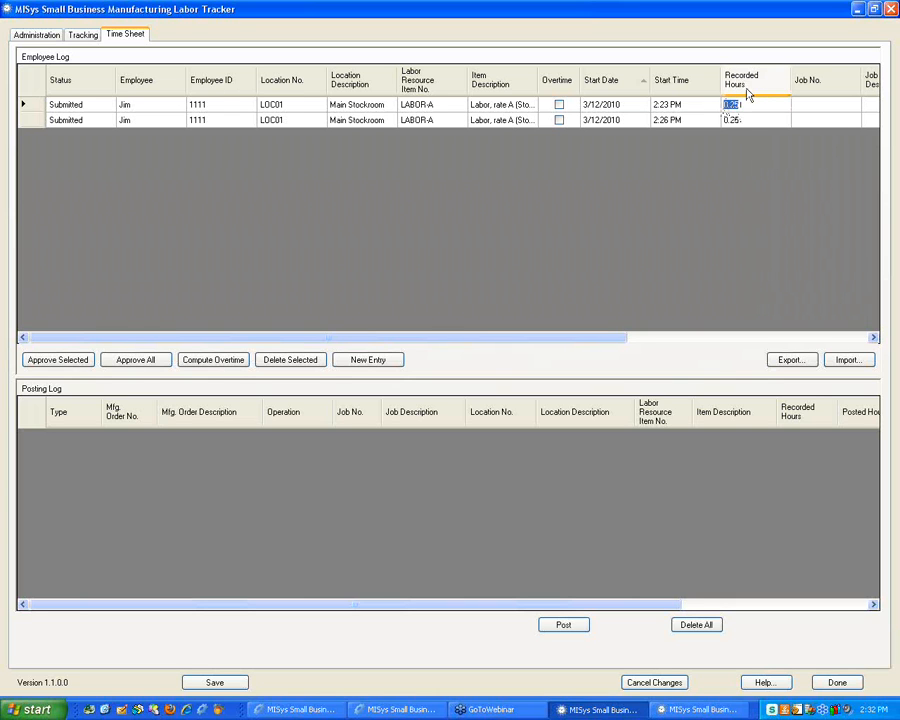
pyautogui.click(430, 106)
pyautogui.click(432, 107)
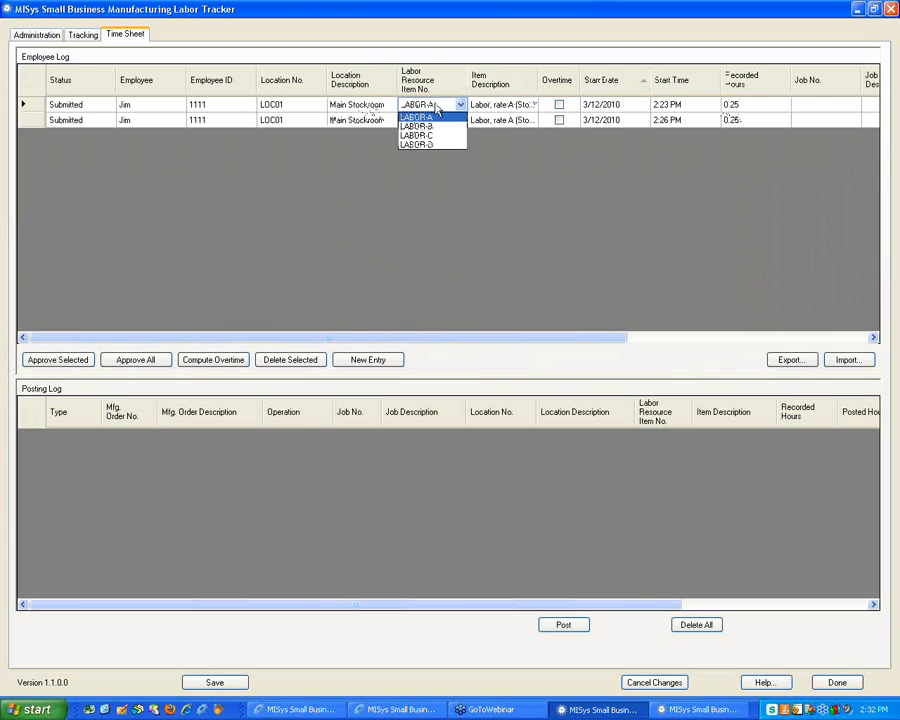
pyautogui.click(437, 110)
pyautogui.click(303, 106)
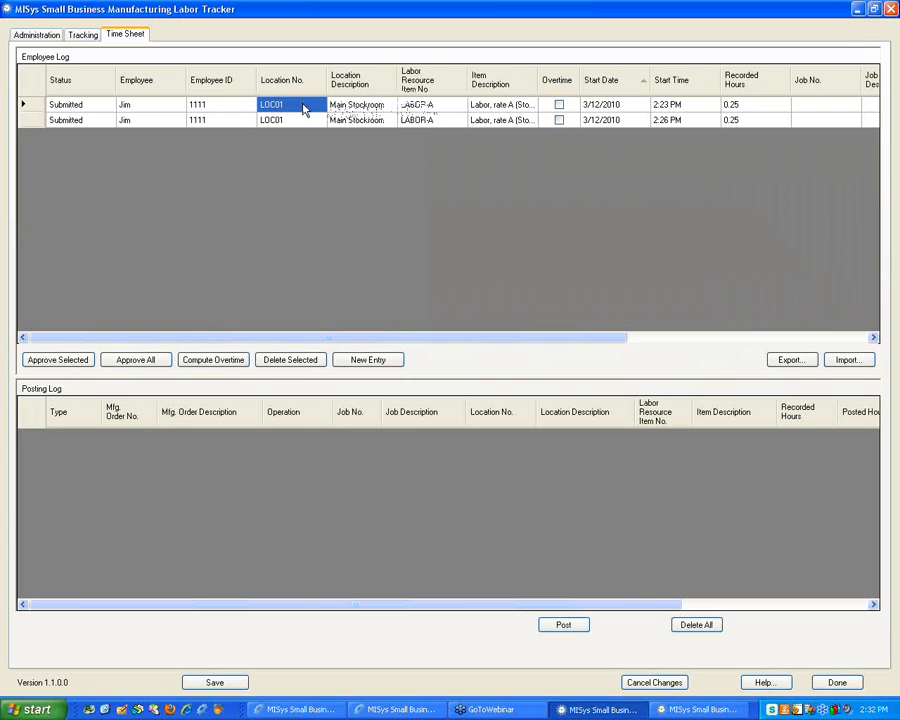
pyautogui.click(303, 106)
pyautogui.click(303, 108)
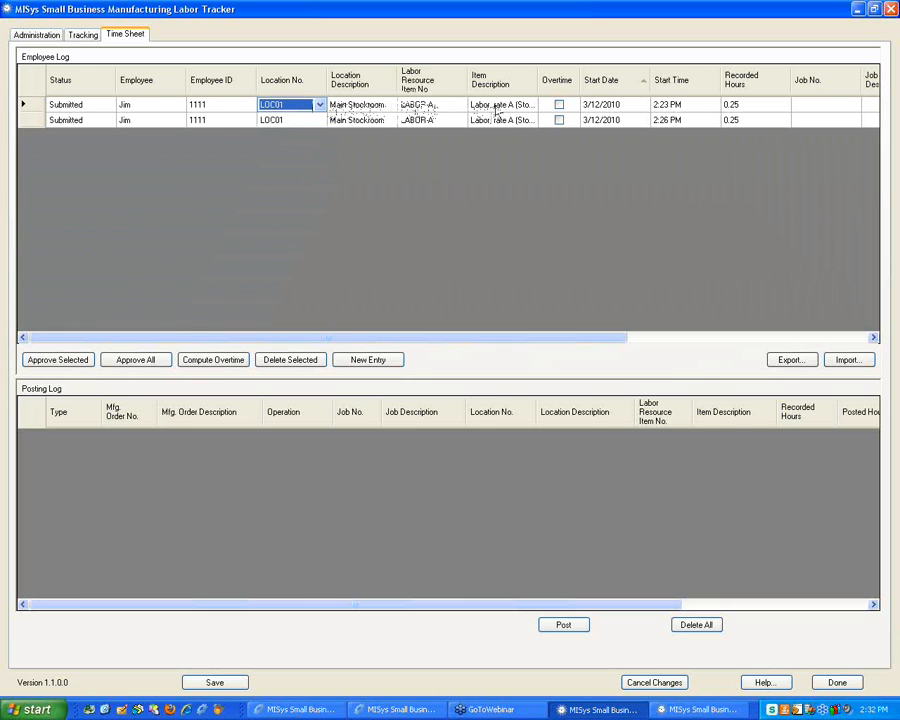
pyautogui.click(603, 106)
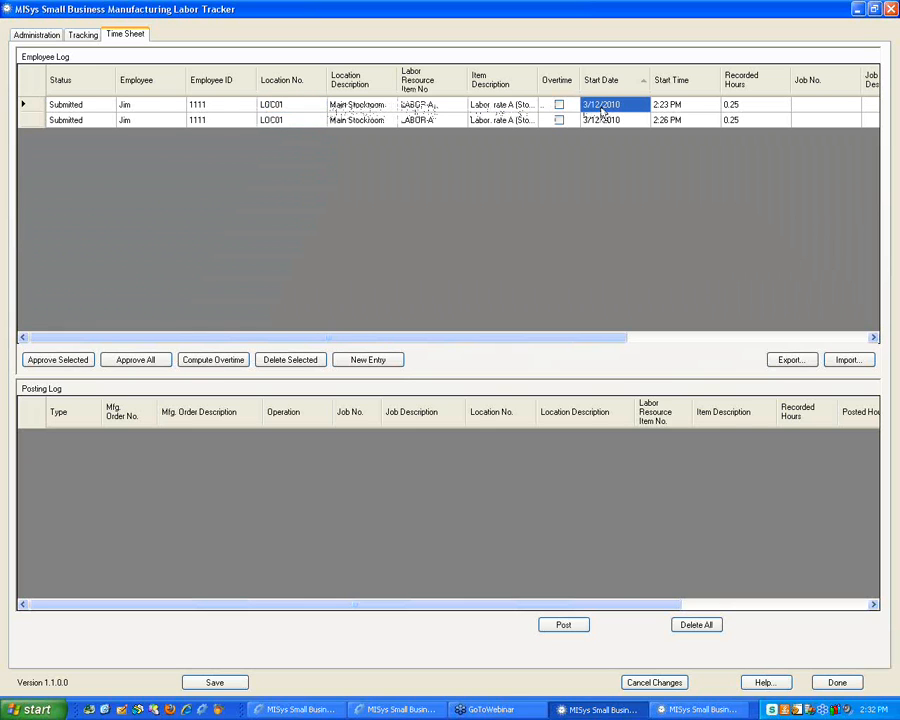
pyautogui.click(664, 106)
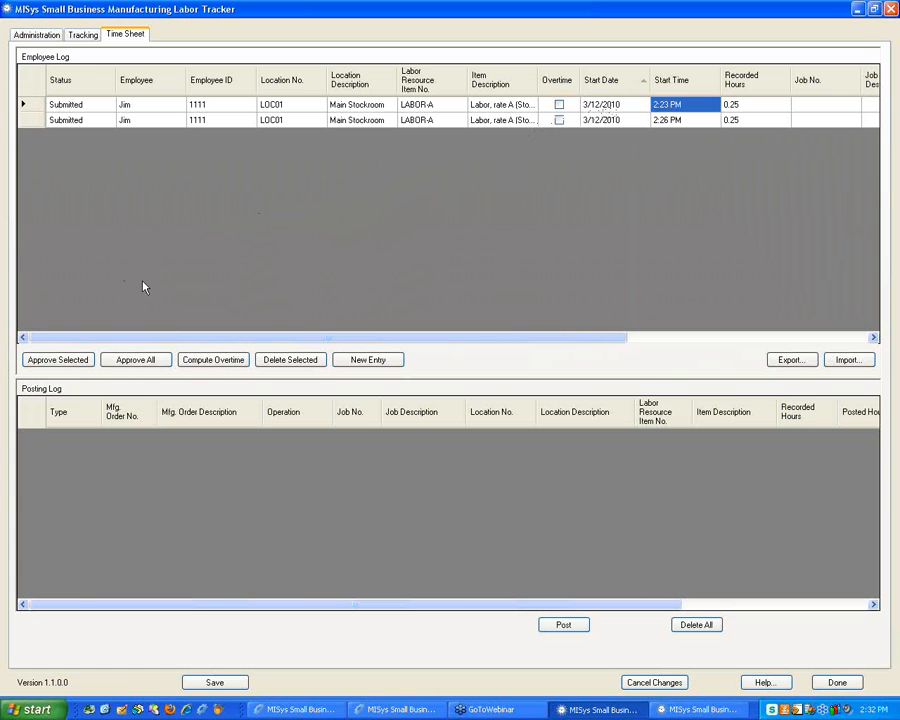
pyautogui.click(33, 106)
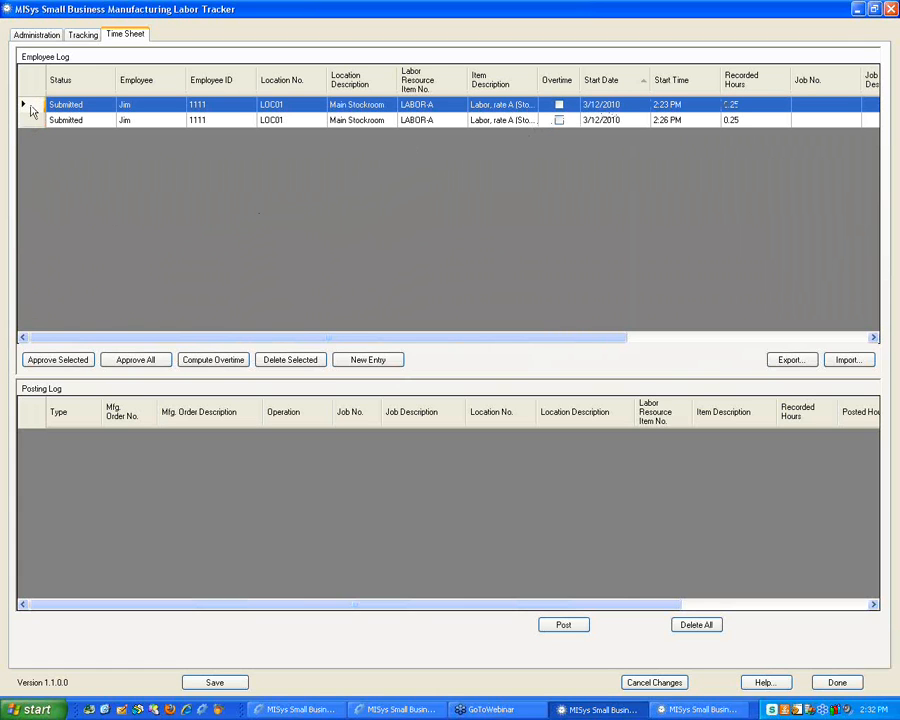
# Approve the selected 2:23 PM time entry and confirm it
pyautogui.click(62, 361)
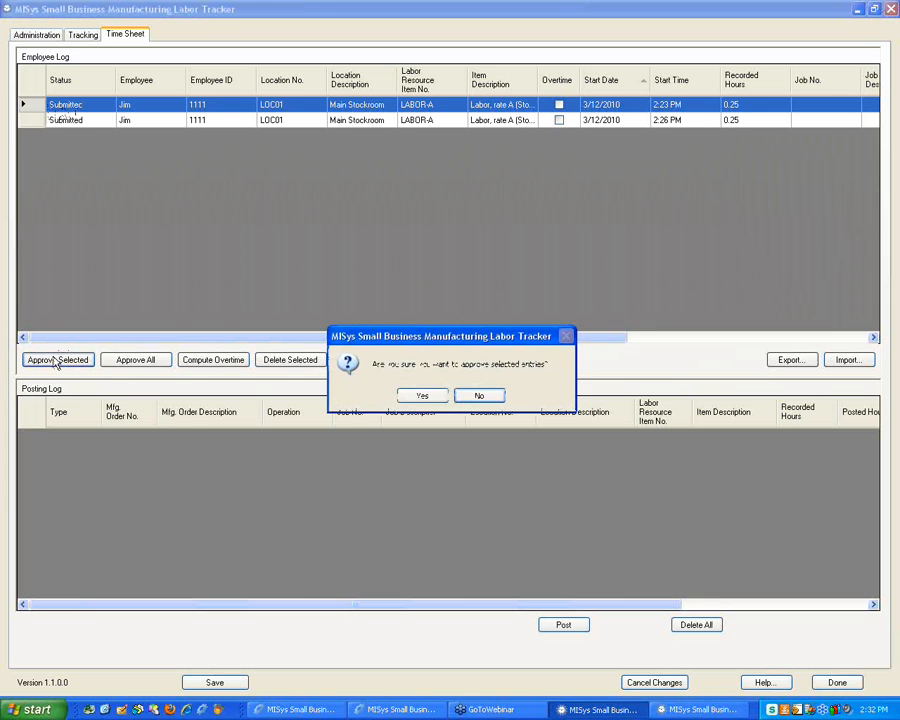
pyautogui.click(420, 396)
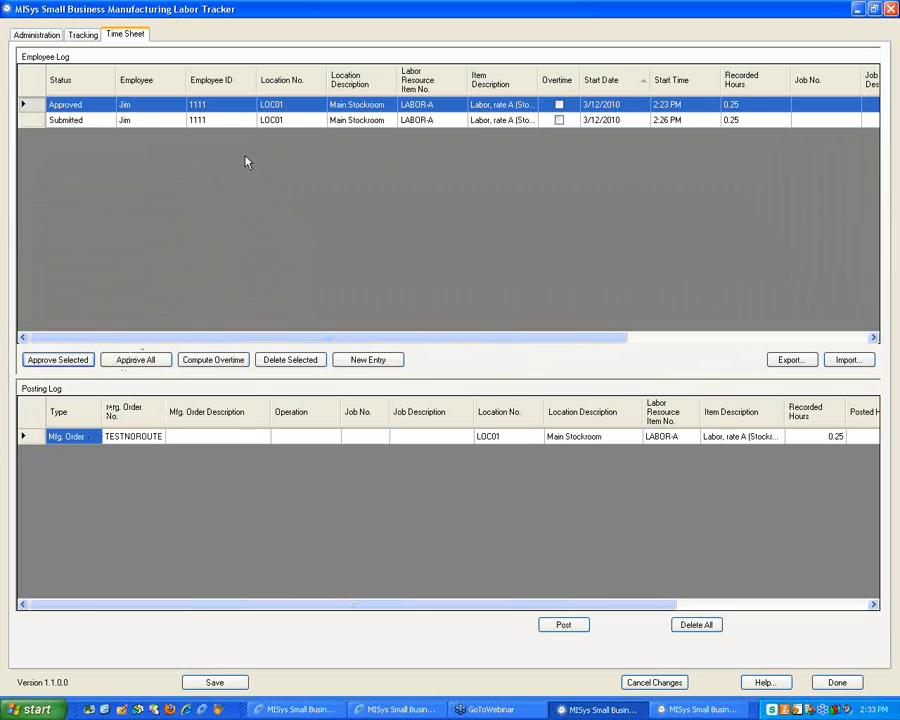
# Review the TESTNOROUTE Posting Log row and start posting its 0.25-hour LABOR-A entry
pyautogui.click(647, 439)
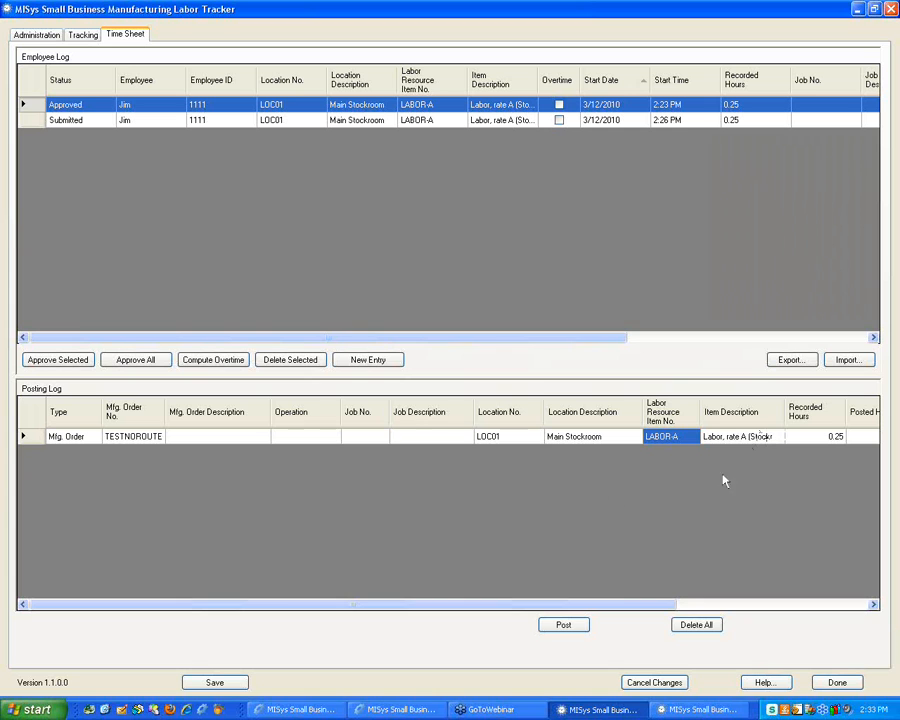
pyautogui.click(556, 624)
# Post and save the 0.25-hour TESTNOROUTE entry, archive and clear the log, and return to MISys
pyautogui.click(422, 396)
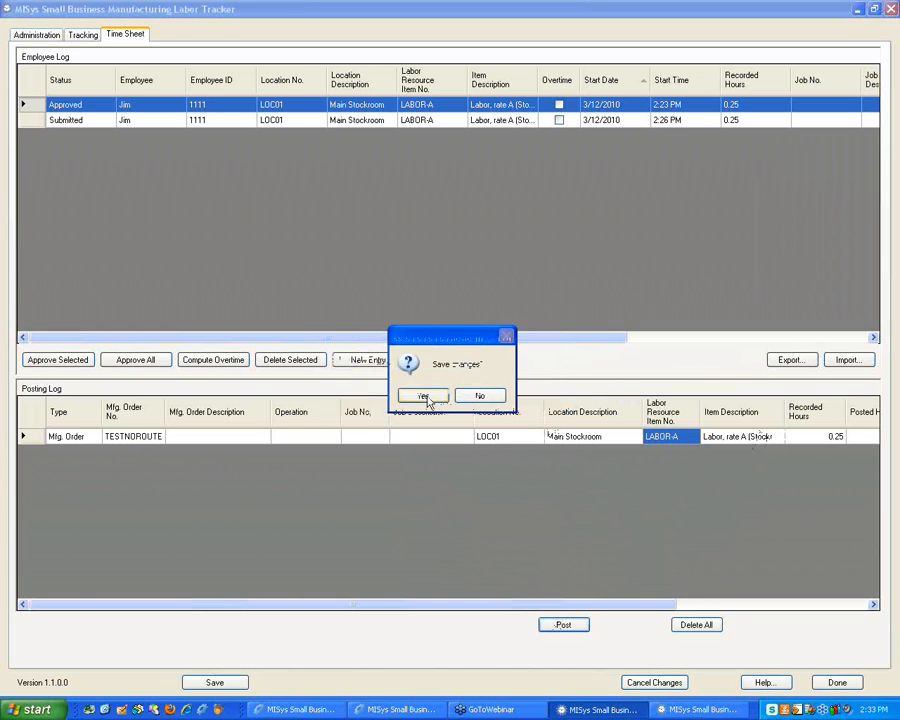
pyautogui.click(424, 397)
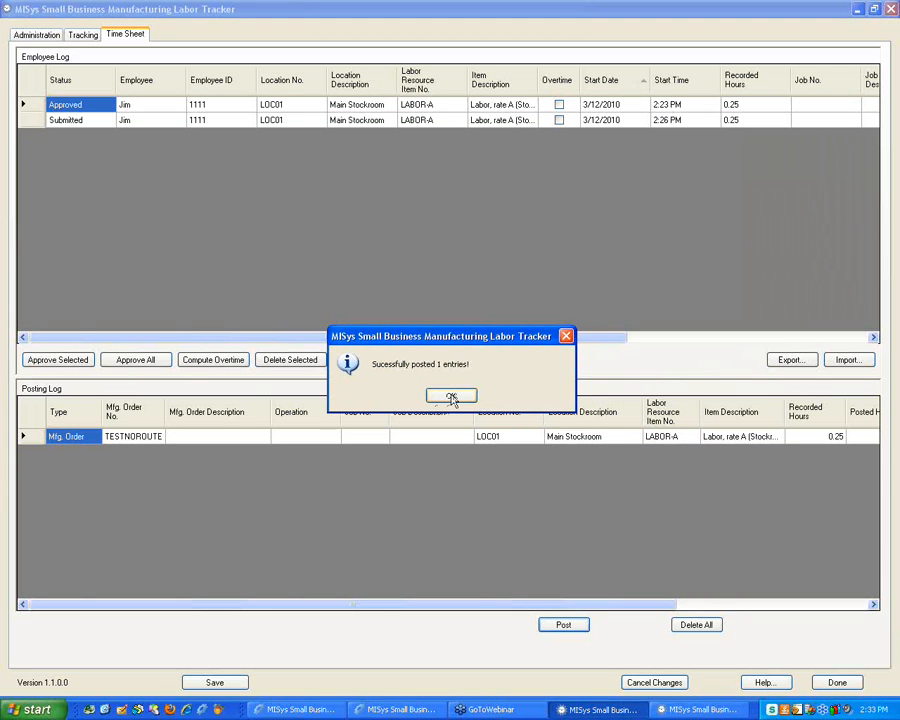
pyautogui.click(451, 396)
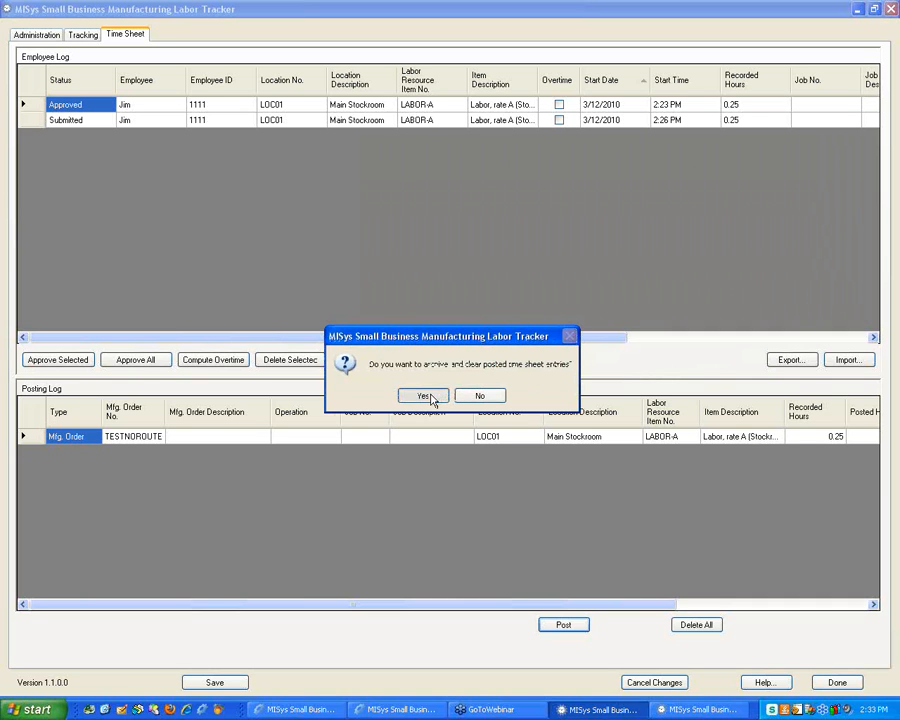
pyautogui.click(424, 396)
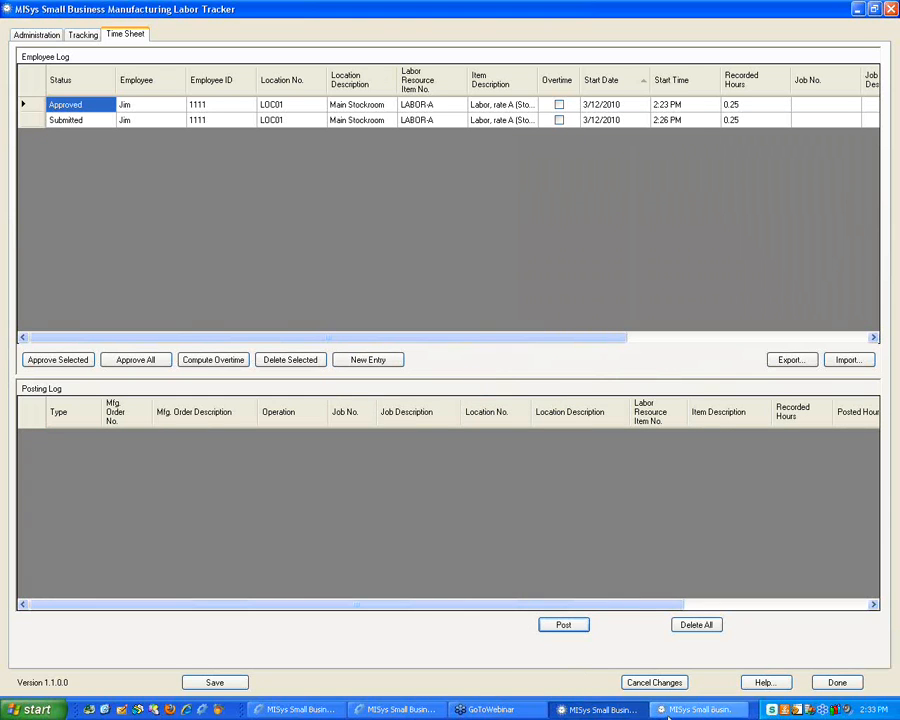
pyautogui.click(405, 710)
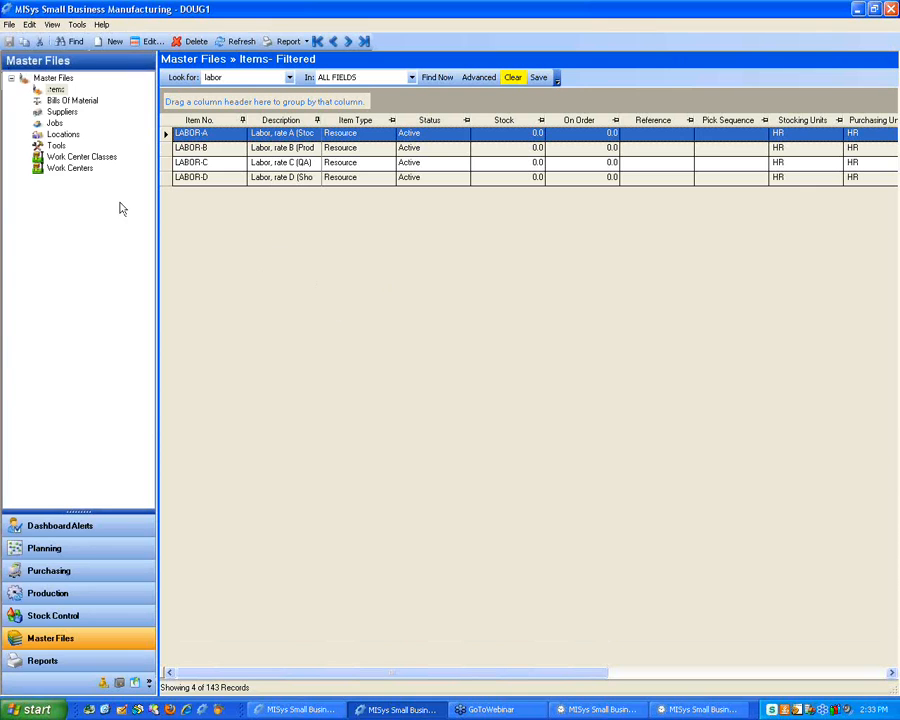
# Open manufacturing order TESTNOROUTE's Material lines and scroll to LABOR-A's 0.3 Required Qty
pyautogui.click(75, 593)
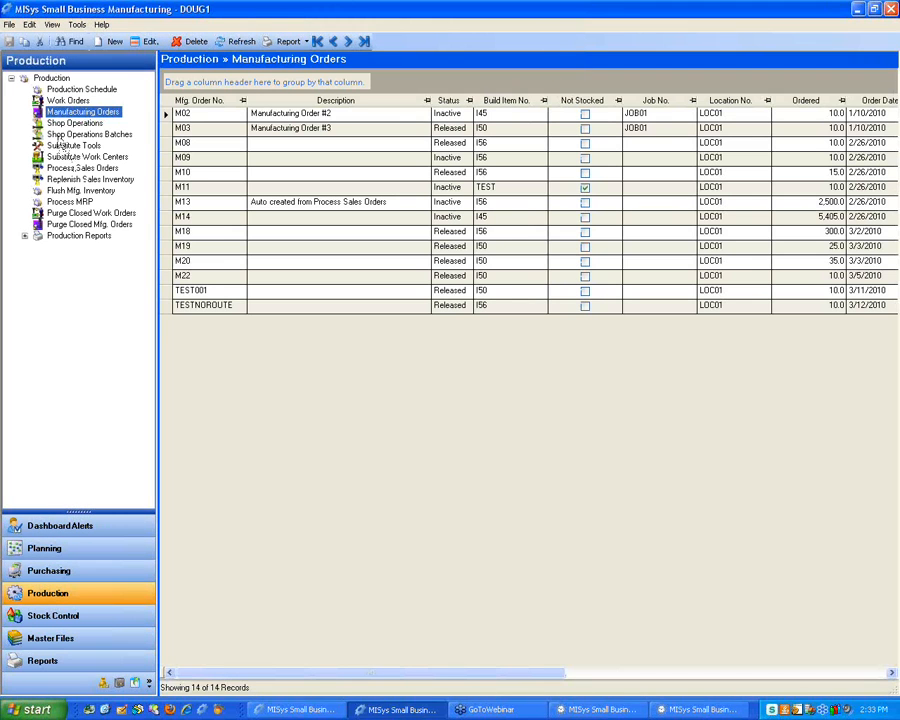
pyautogui.click(185, 305)
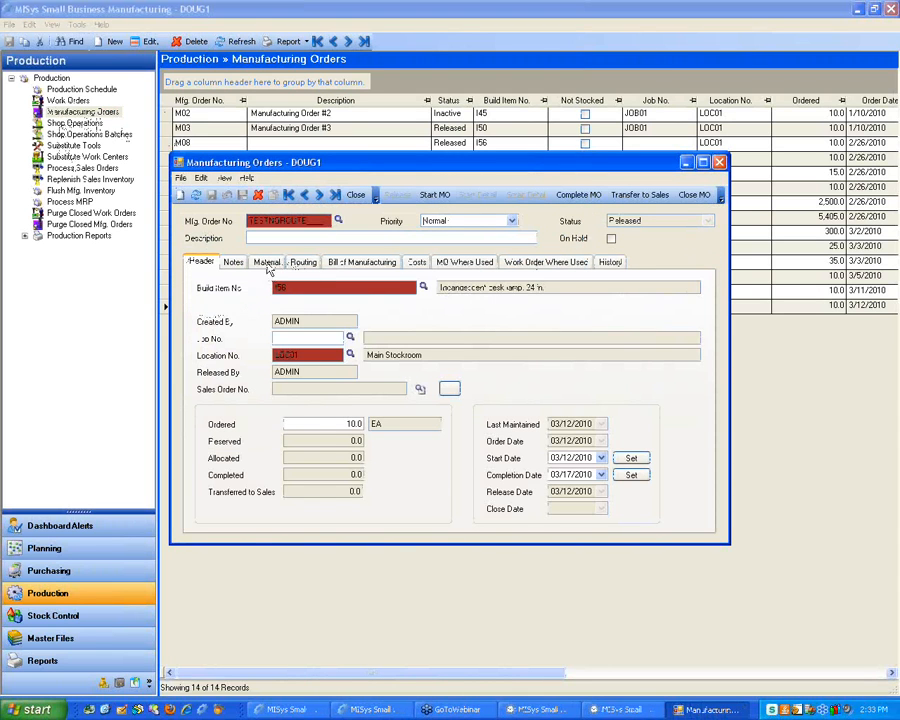
pyautogui.click(267, 262)
pyautogui.click(198, 434)
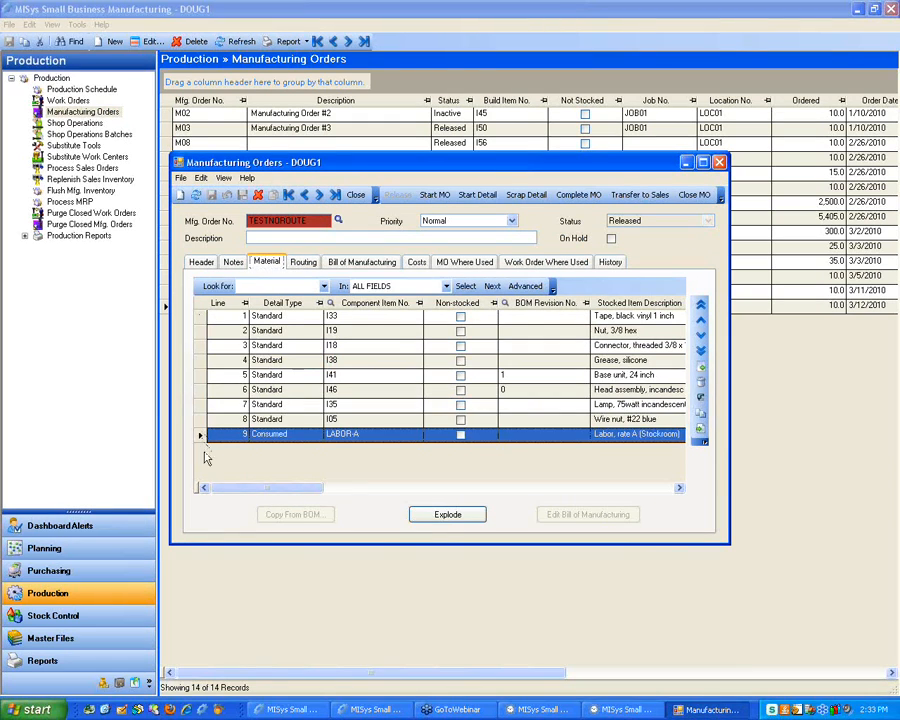
pyautogui.moveTo(279, 488); pyautogui.dragTo(381, 492)
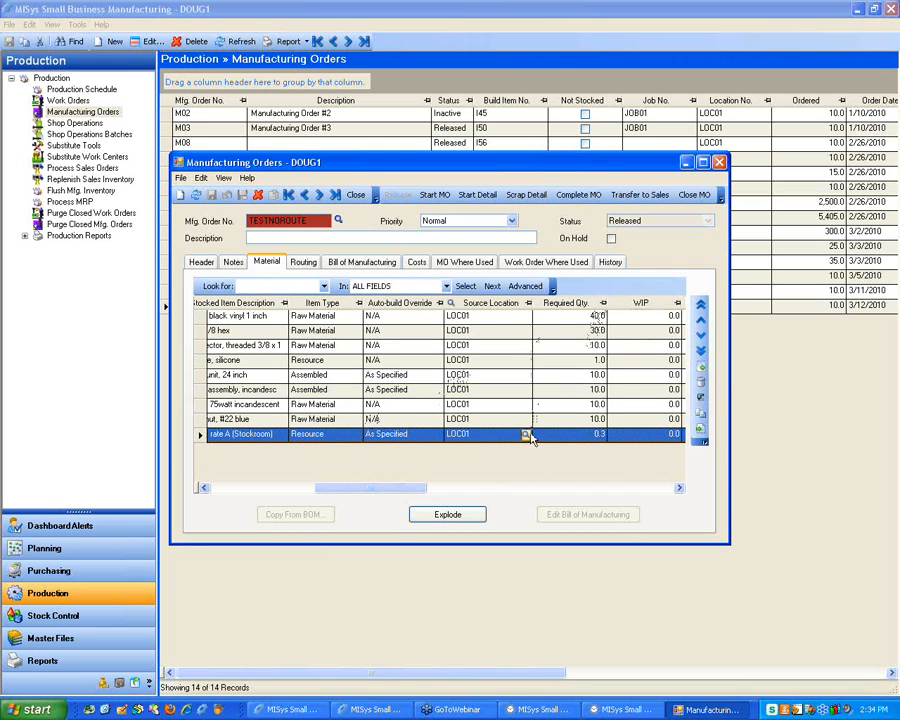
# Inspect the 3/12/2010 Dispense Stock transaction of 0.3 LABOR-A in the order's History, then view its Header
pyautogui.click(610, 262)
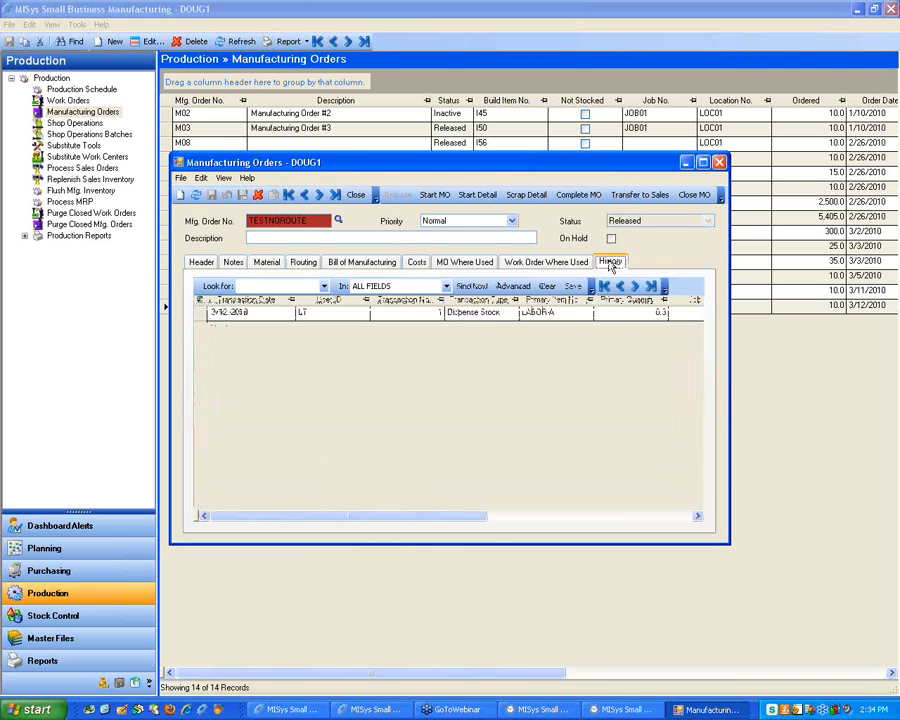
pyautogui.click(288, 313)
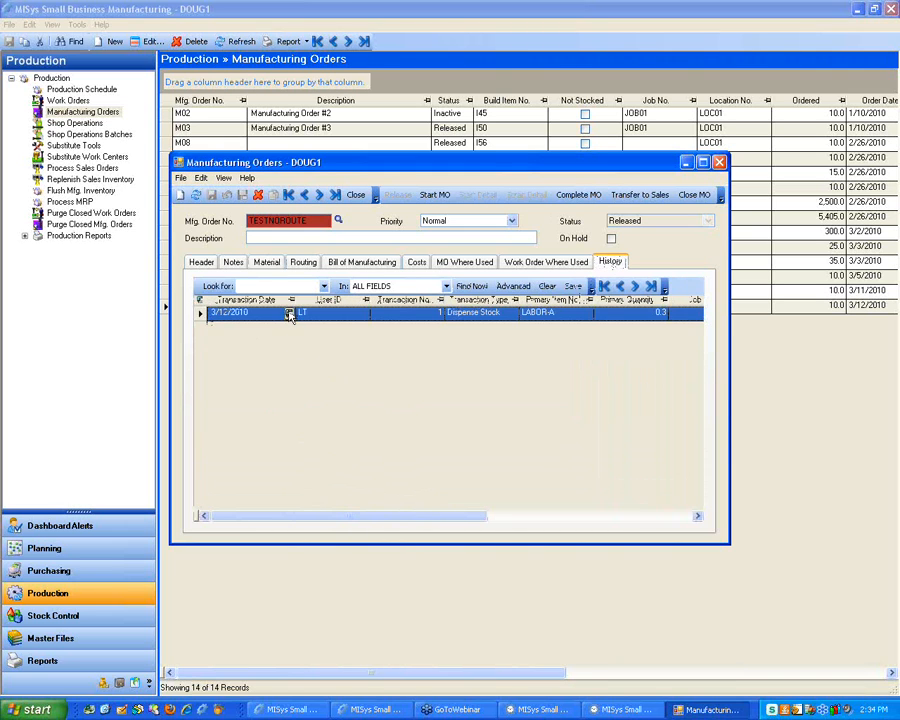
pyautogui.doubleClick(288, 313)
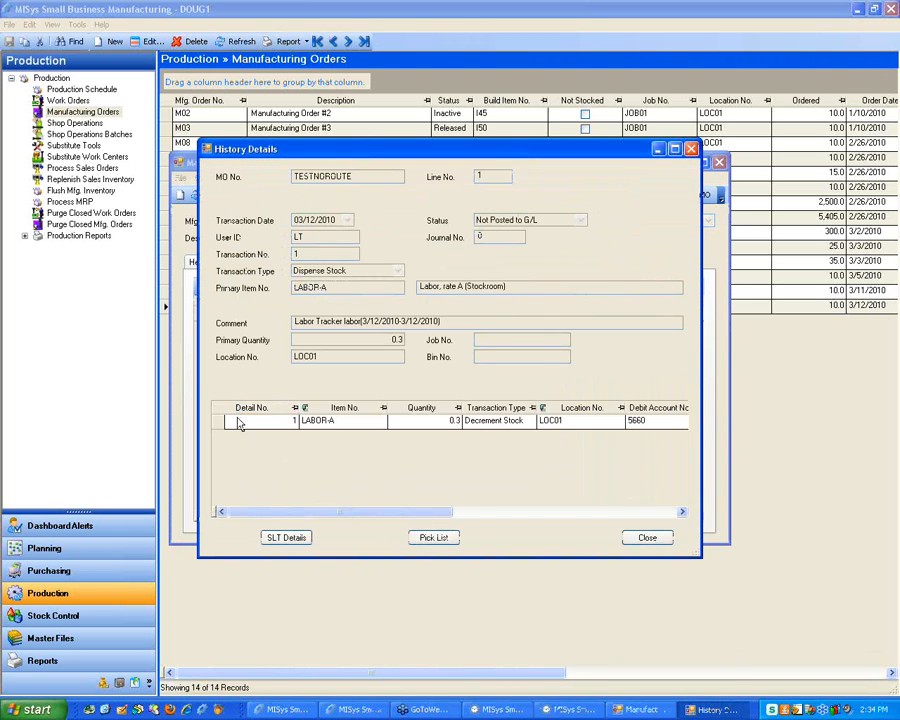
pyautogui.moveTo(418, 513); pyautogui.dragTo(510, 514)
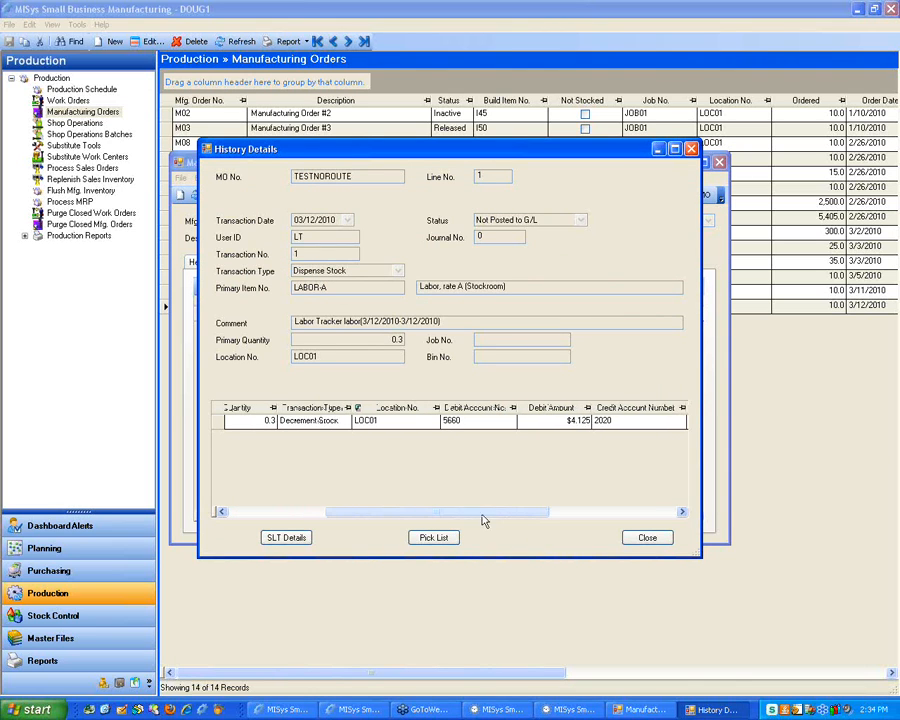
pyautogui.click(648, 538)
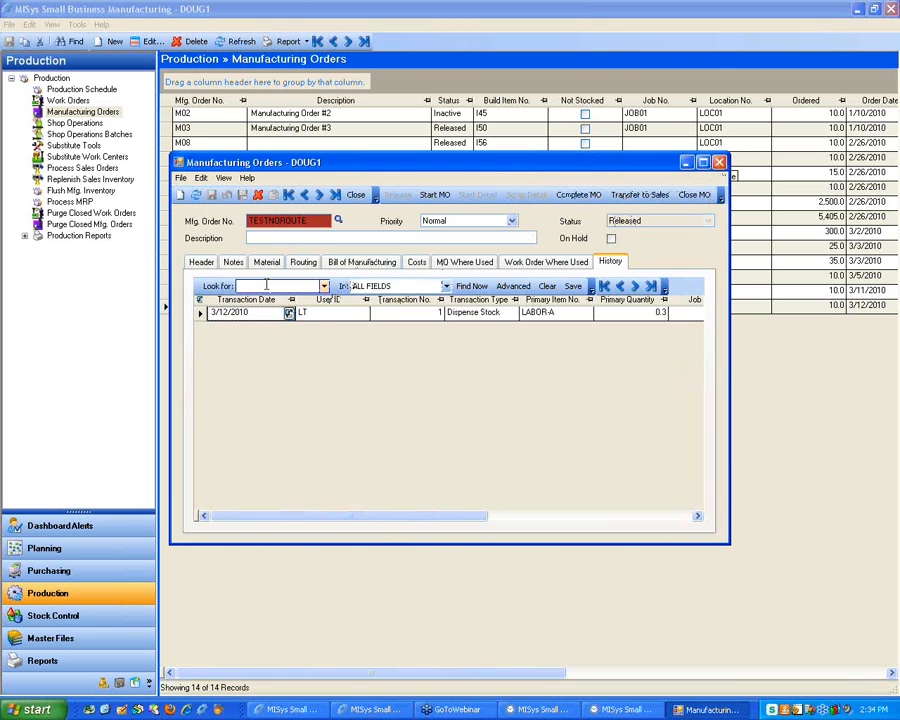
pyautogui.click(201, 262)
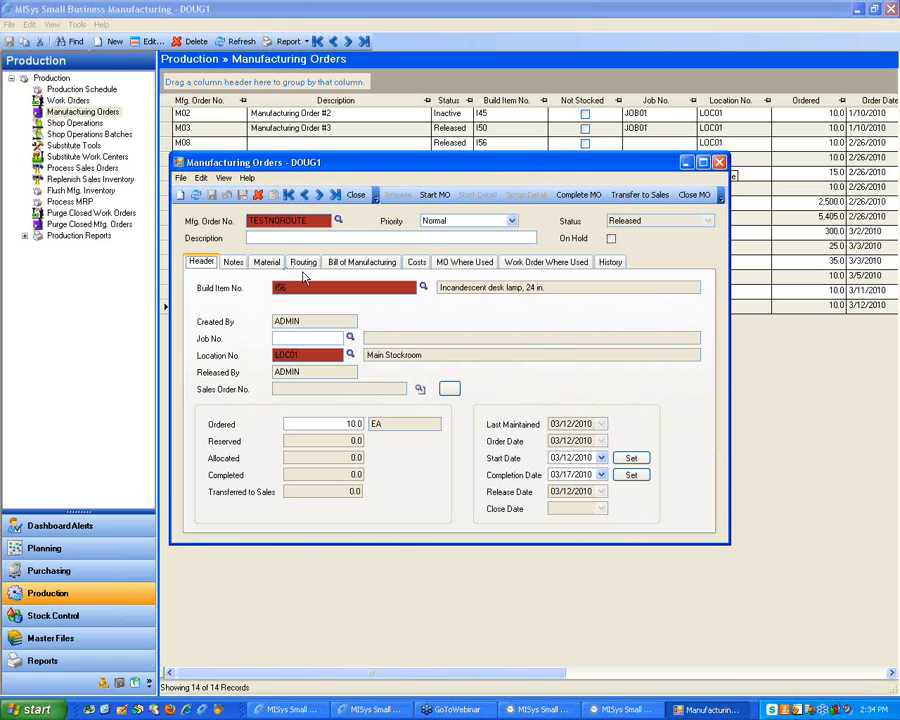
# Recheck TESTNOROUTE's LABOR-A material line and close the order window
pyautogui.click(266, 262)
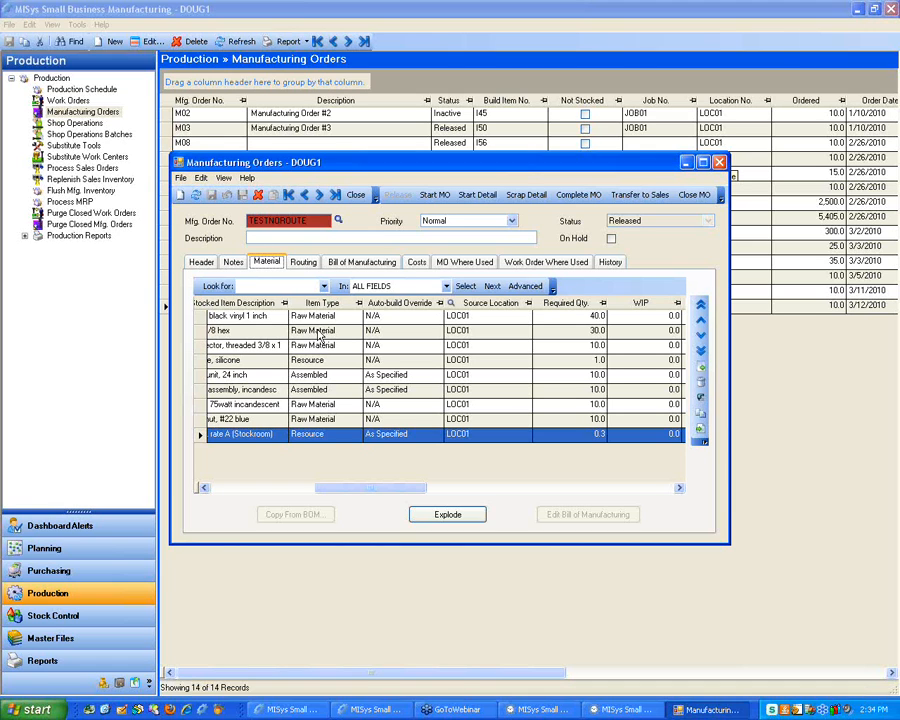
pyautogui.moveTo(320, 488); pyautogui.dragTo(282, 487)
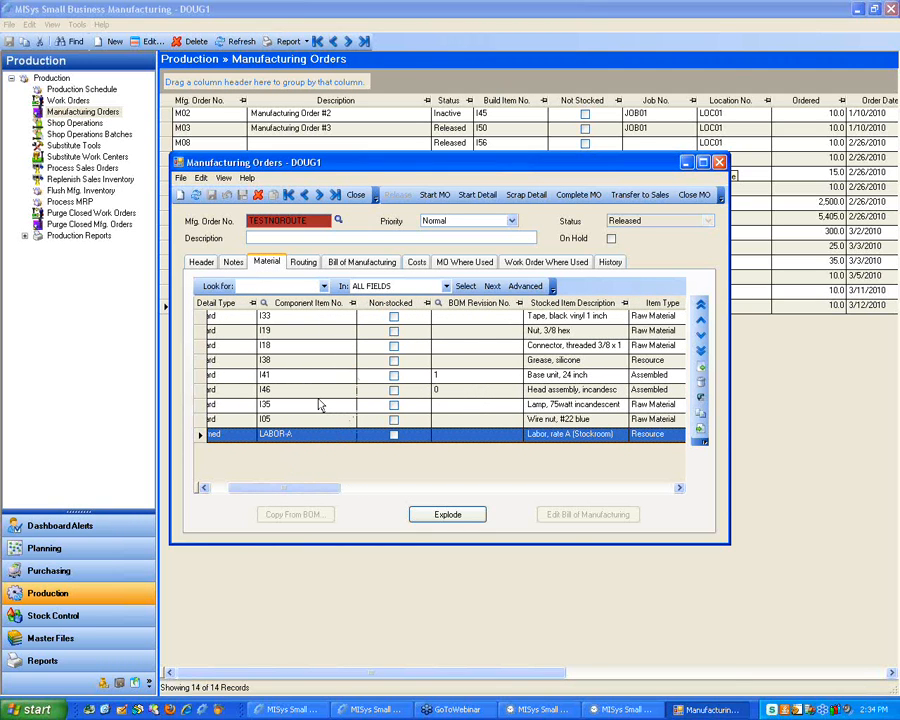
pyautogui.moveTo(569, 167); pyautogui.dragTo(563, 161)
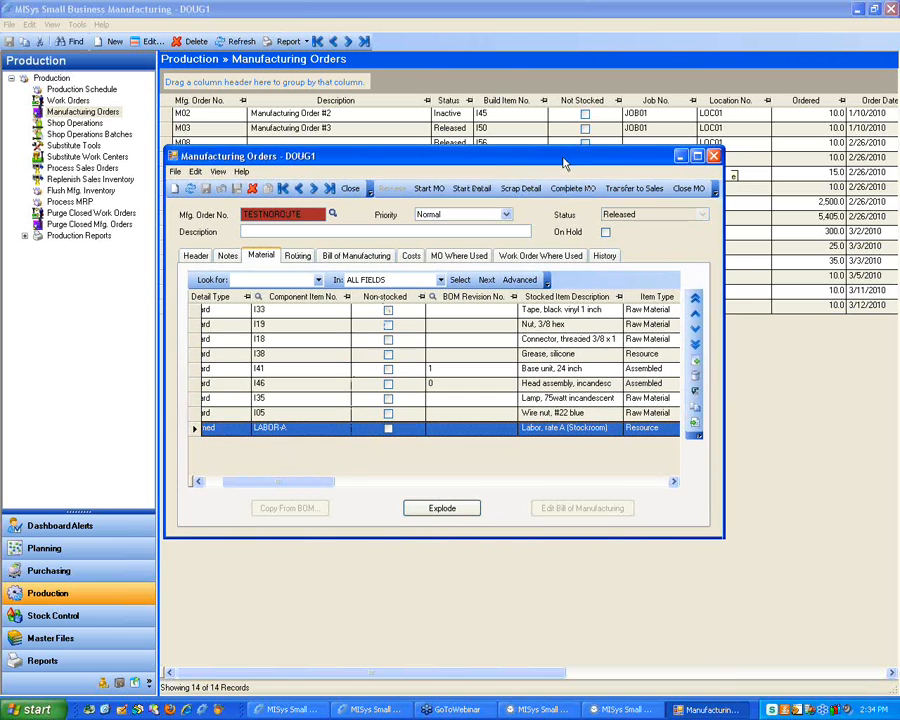
pyautogui.click(713, 157)
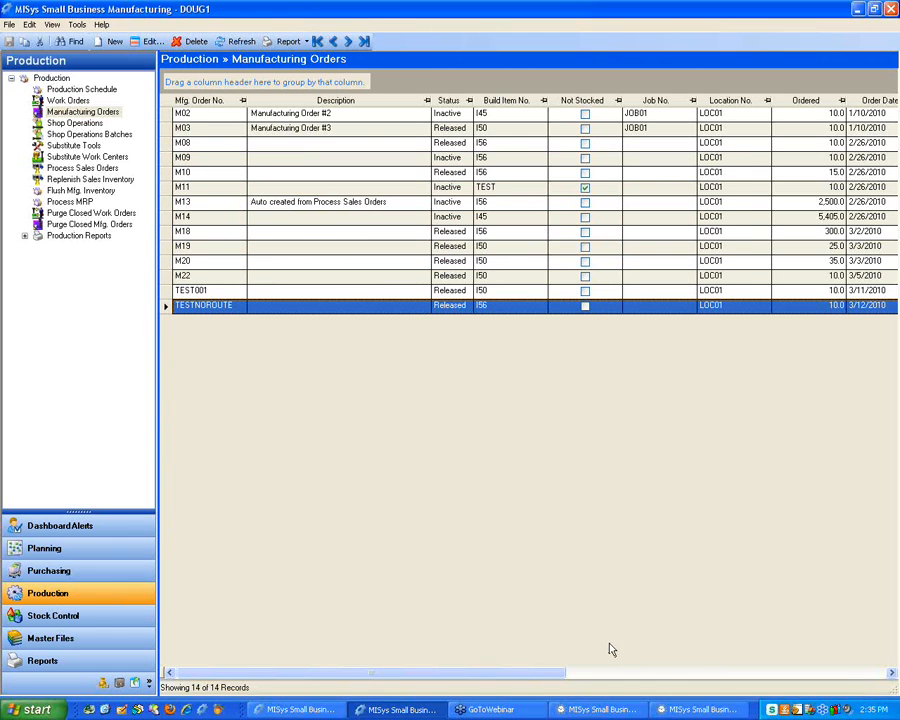
# Change the 2:26 PM time entry's recorded hours from 0.25 to 1 and save the time sheet
pyautogui.click(665, 713)
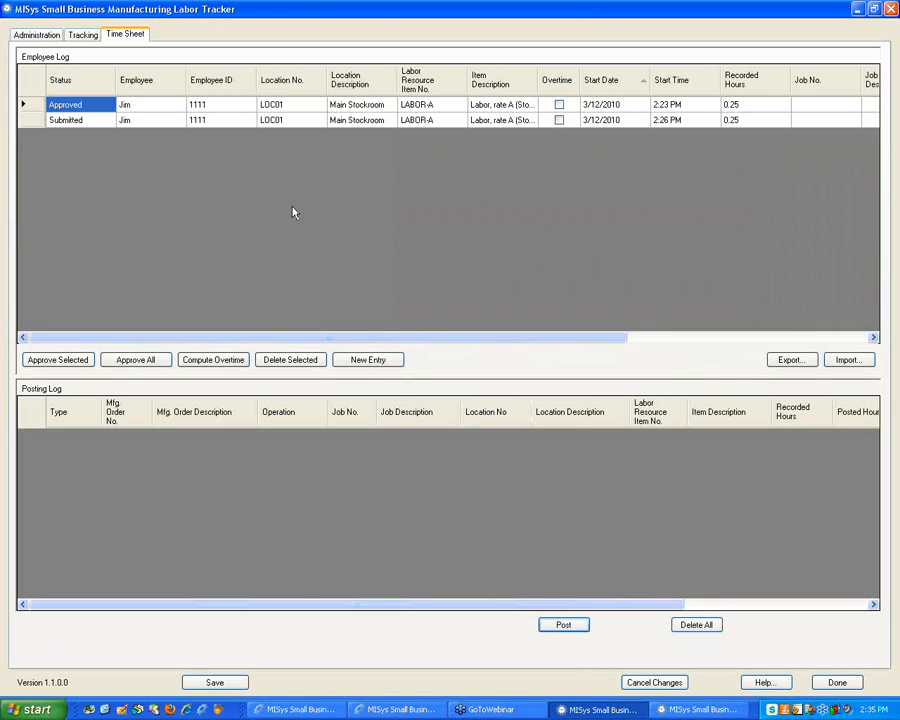
pyautogui.click(30, 120)
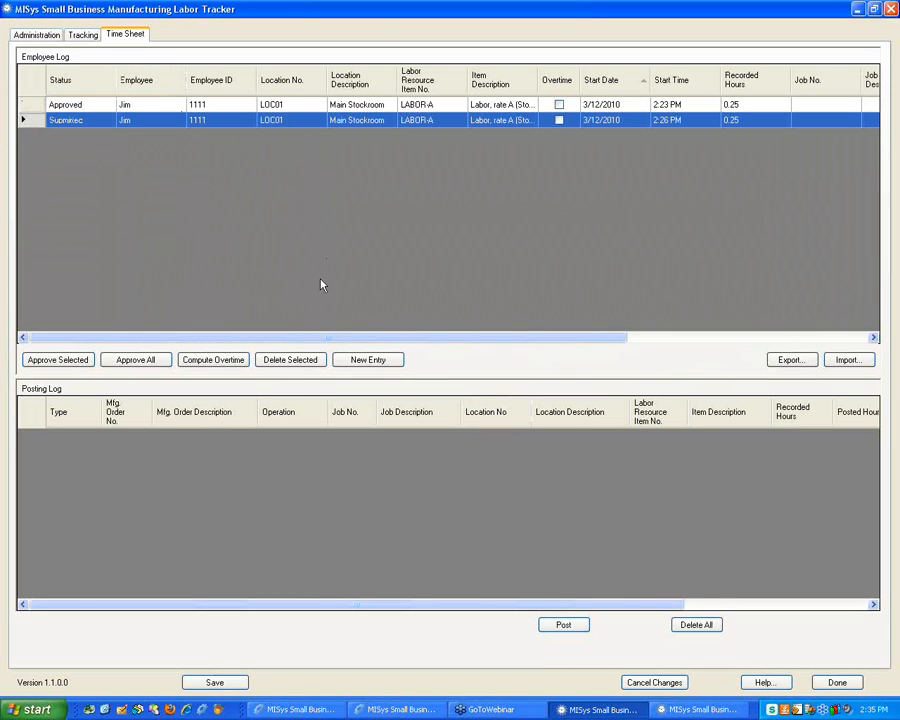
pyautogui.moveTo(307, 336); pyautogui.dragTo(427, 338)
pyautogui.click(576, 120)
pyautogui.click(576, 120)
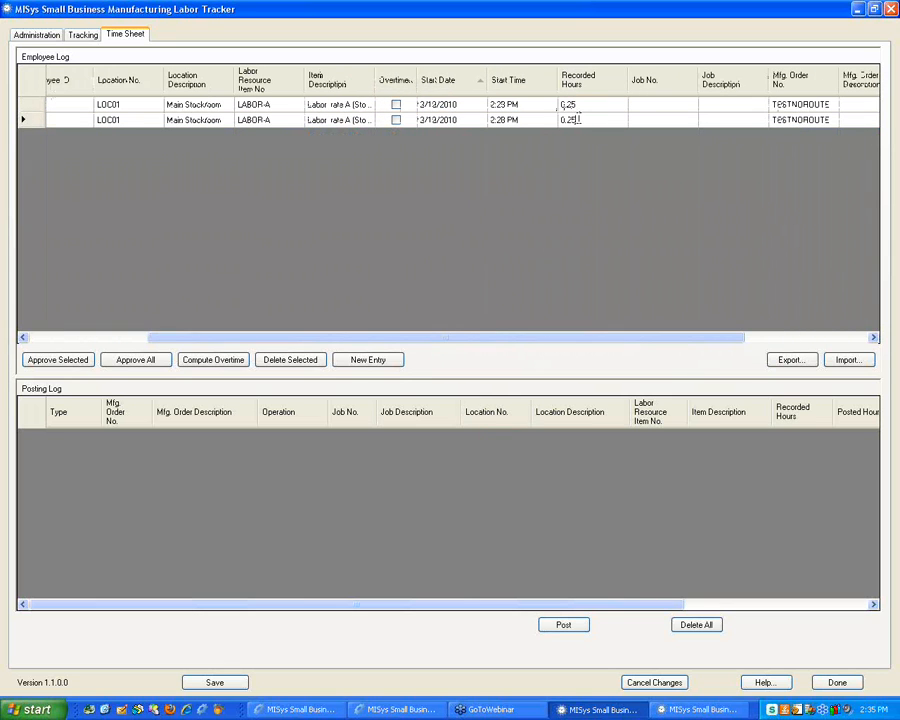
pyautogui.moveTo(574, 118); pyautogui.dragTo(552, 123)
pyautogui.write('1')
pyautogui.press('Tab')
pyautogui.click(218, 682)
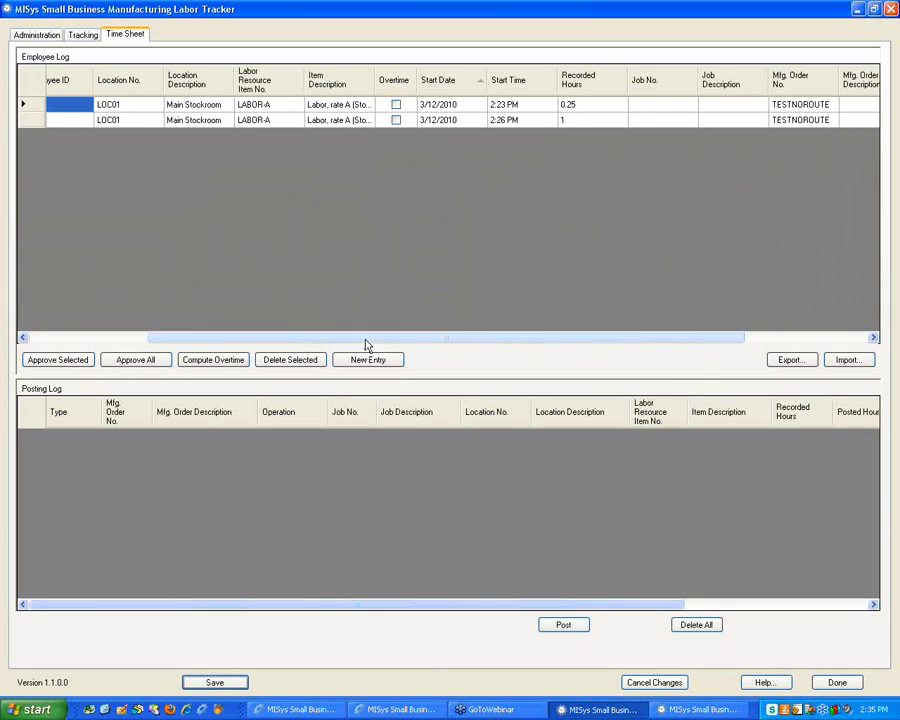
pyautogui.moveTo(366, 337); pyautogui.dragTo(197, 337)
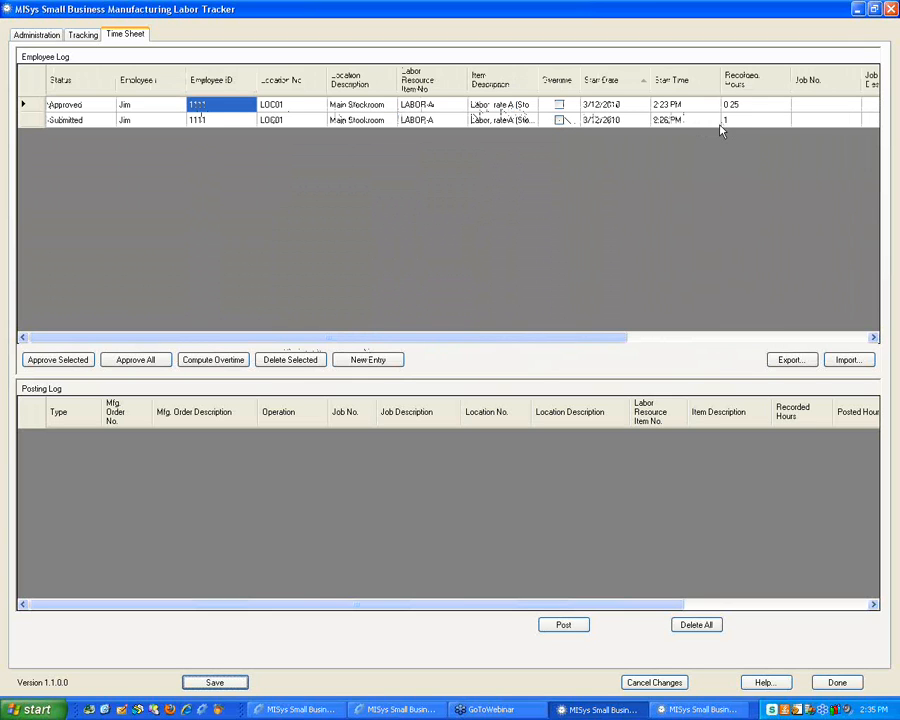
# Approve and post the 1-hour TESTNOROUTE entry, archive and clear the log, and return to MISys
pyautogui.click(27, 121)
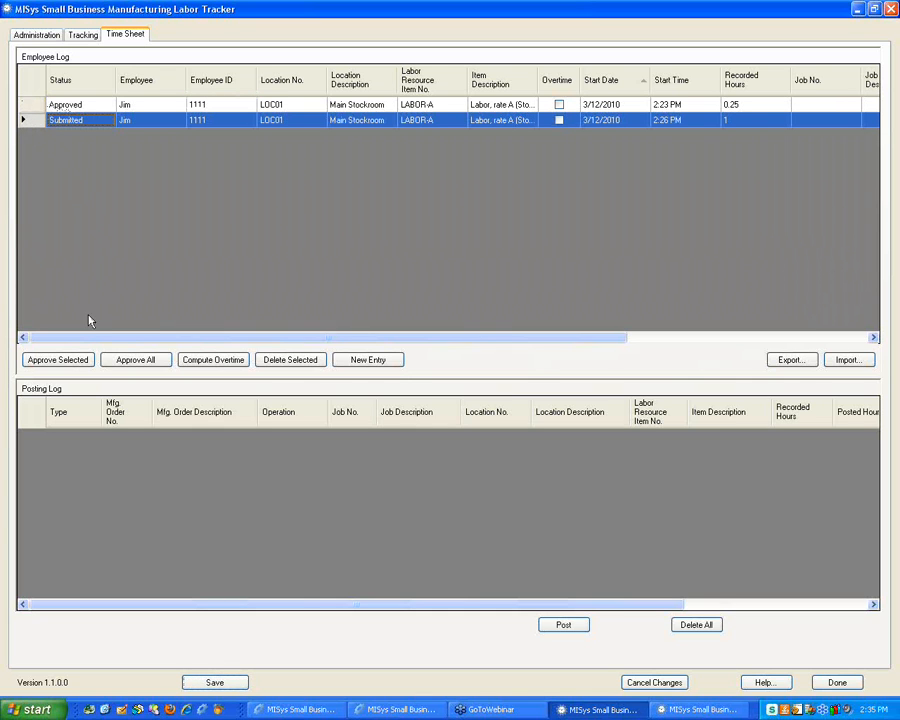
pyautogui.click(60, 360)
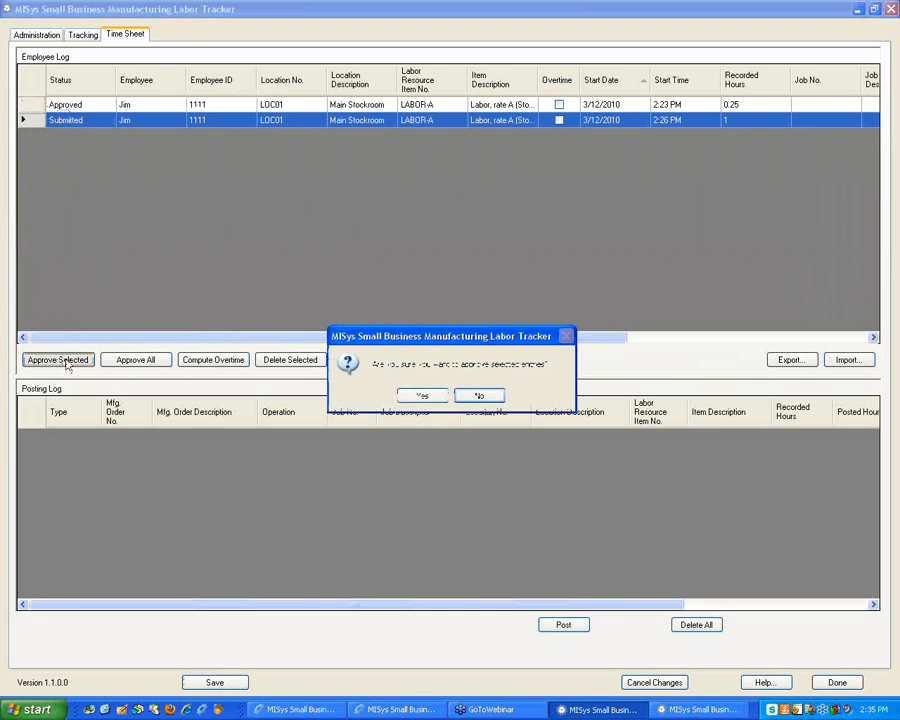
pyautogui.click(420, 396)
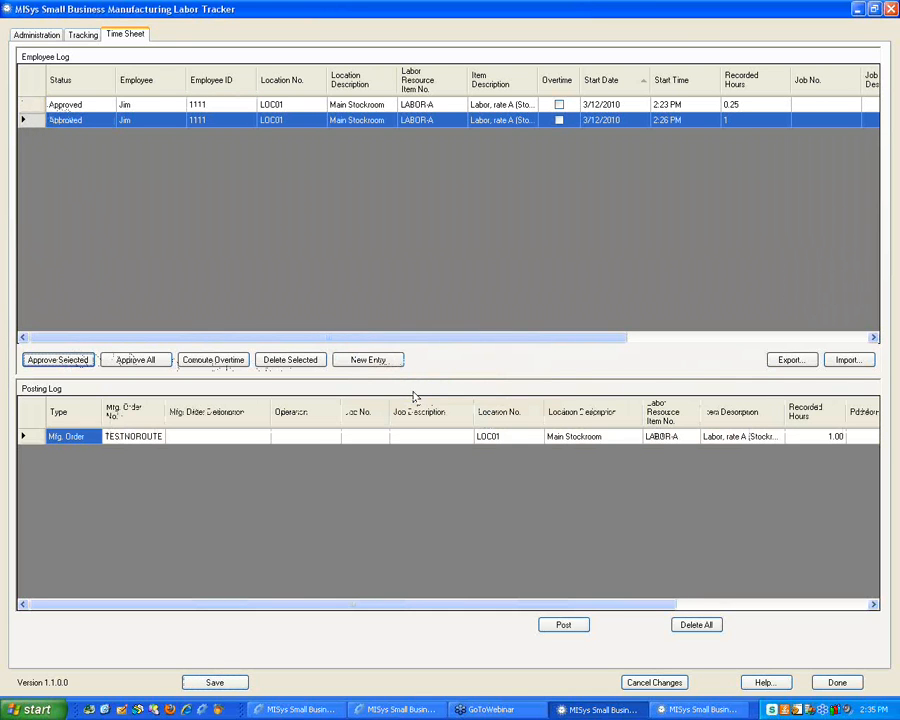
pyautogui.click(565, 628)
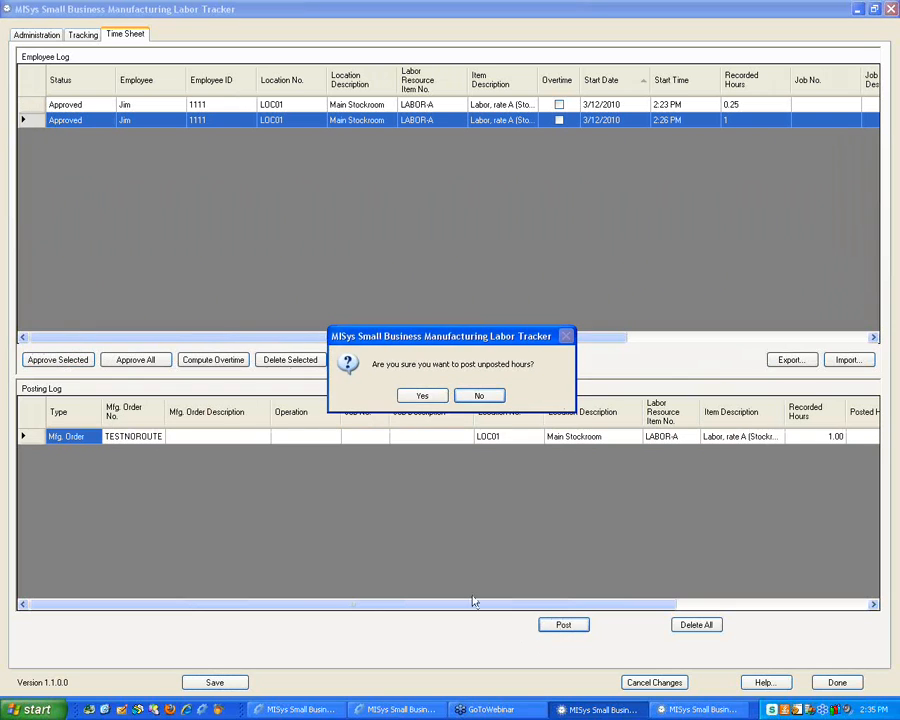
pyautogui.click(424, 397)
pyautogui.click(426, 397)
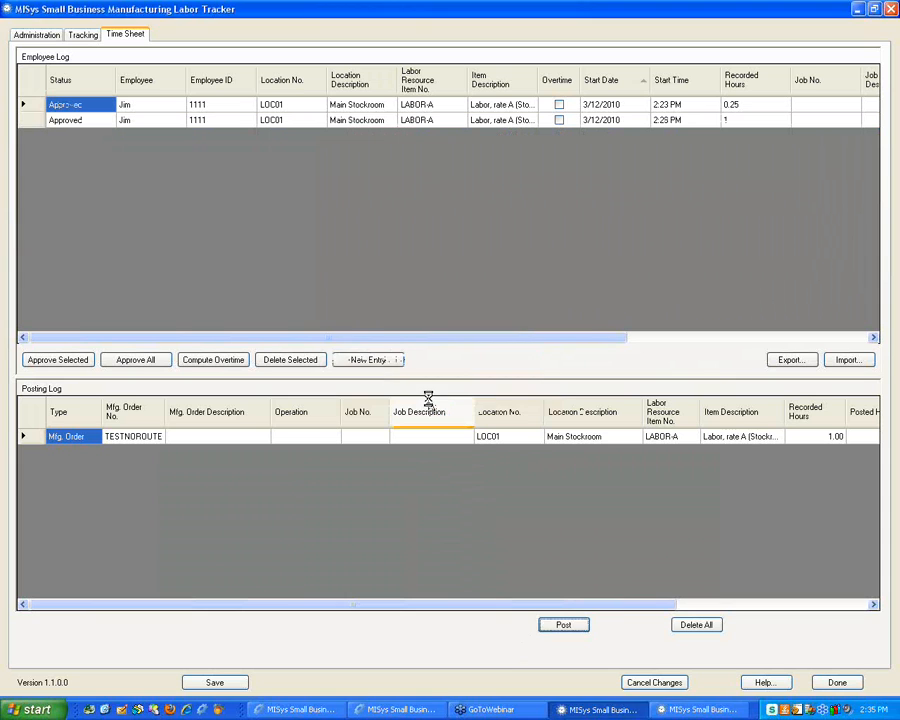
pyautogui.click(432, 393)
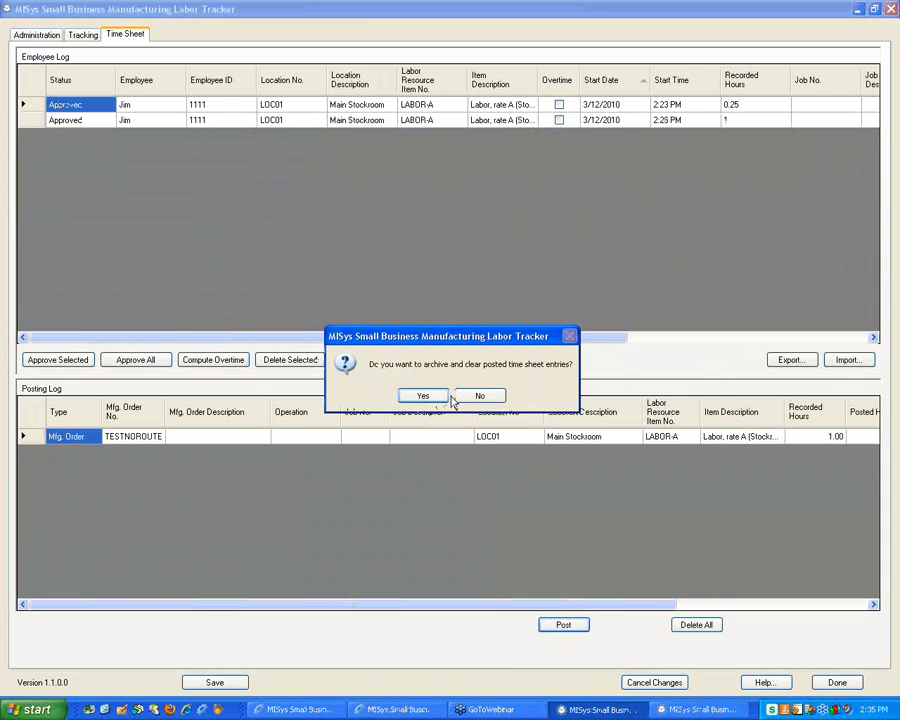
pyautogui.click(421, 394)
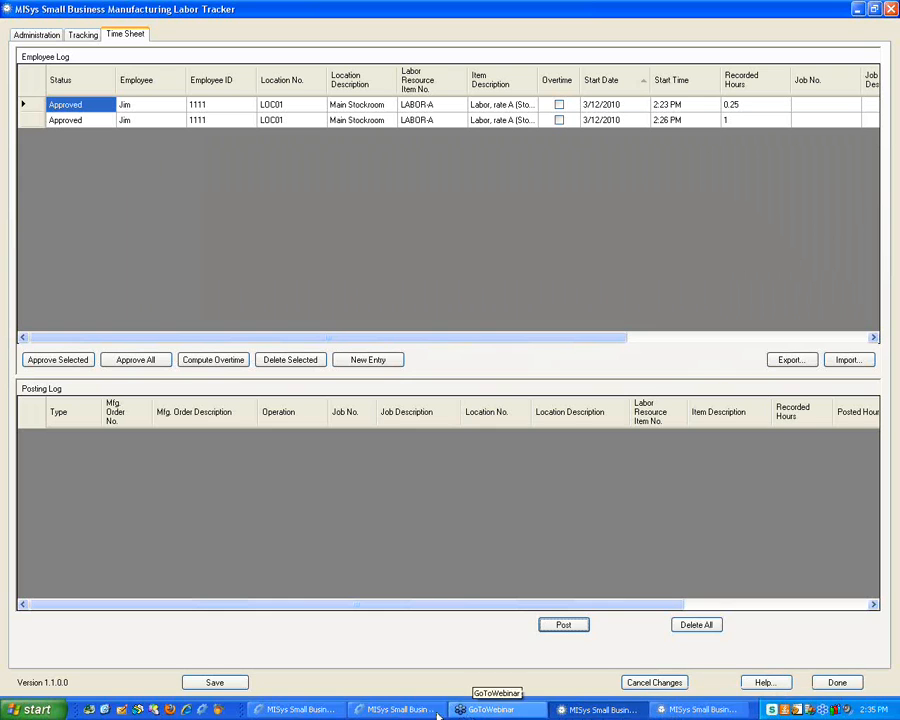
pyautogui.click(390, 710)
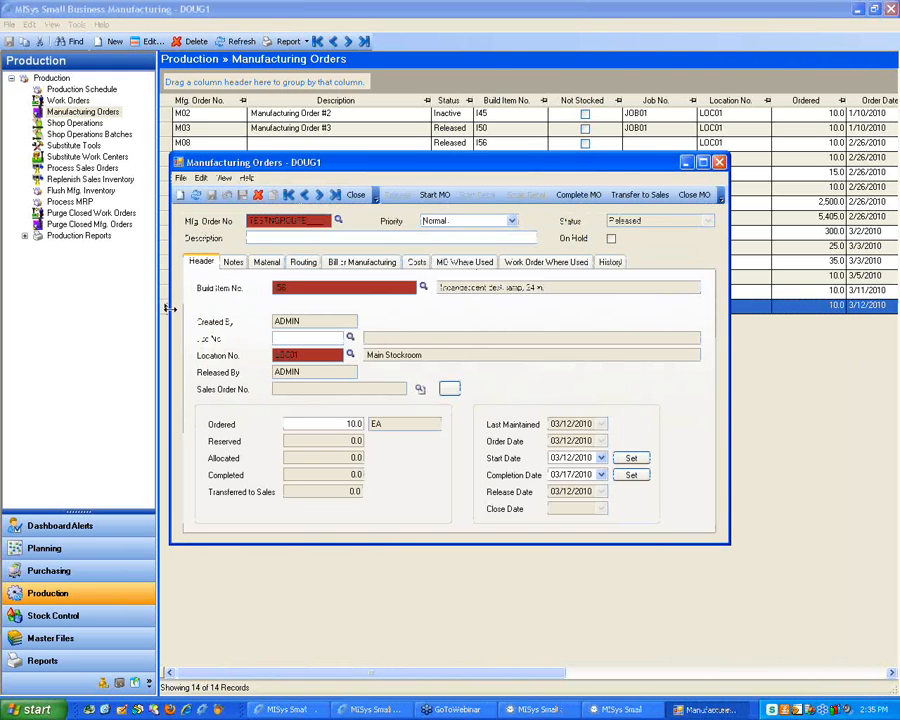
# On TESTNOROUTE's Material tab, enter 1.2 as the LABOR-A line's Required Qty
pyautogui.click(266, 263)
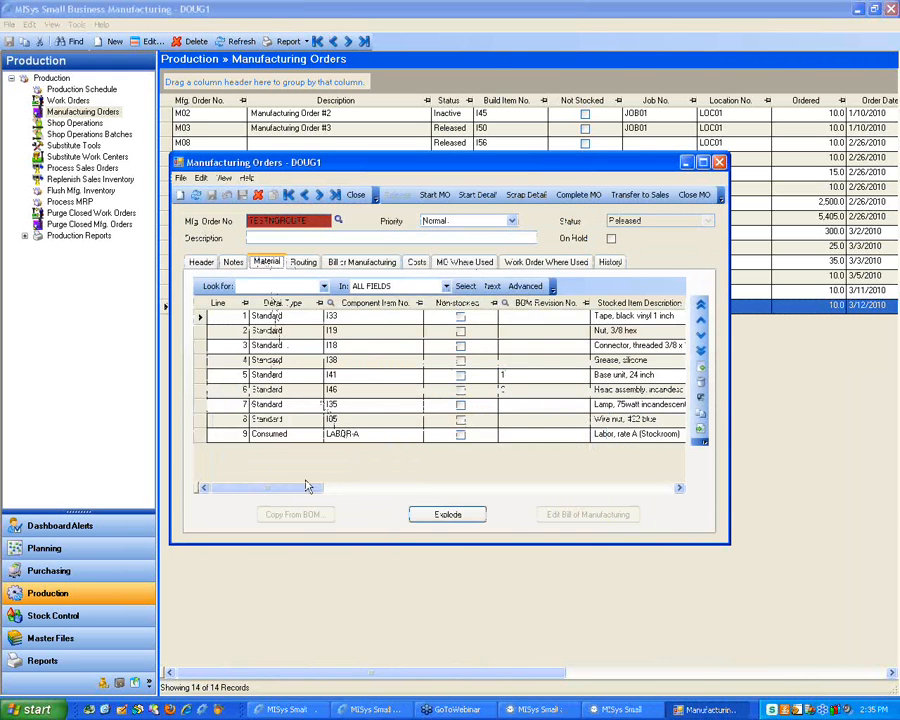
pyautogui.moveTo(297, 487); pyautogui.dragTo(407, 492)
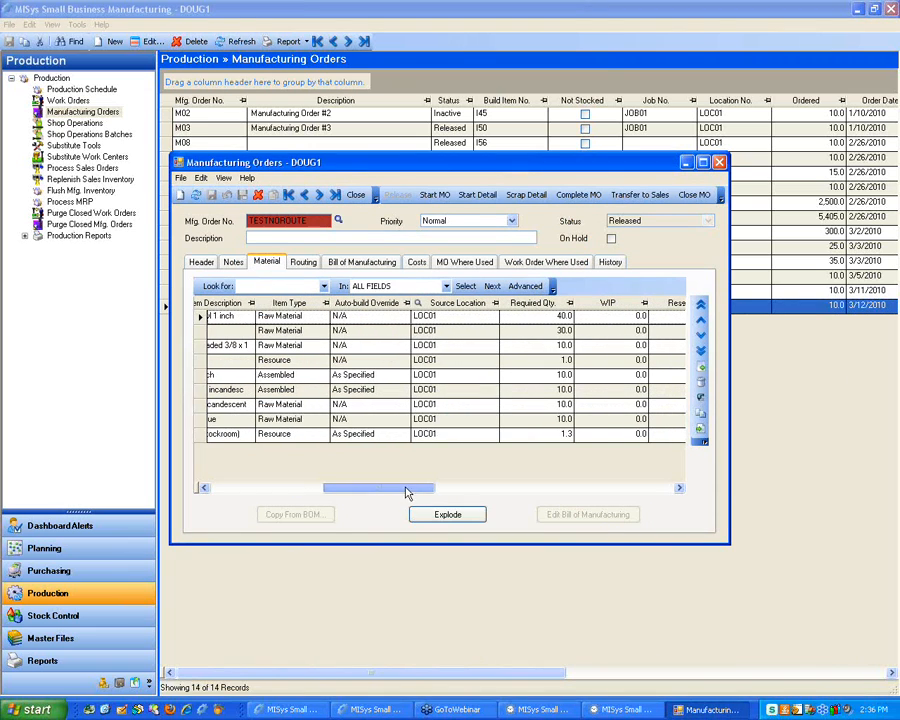
pyautogui.click(540, 433)
pyautogui.write('1.2')
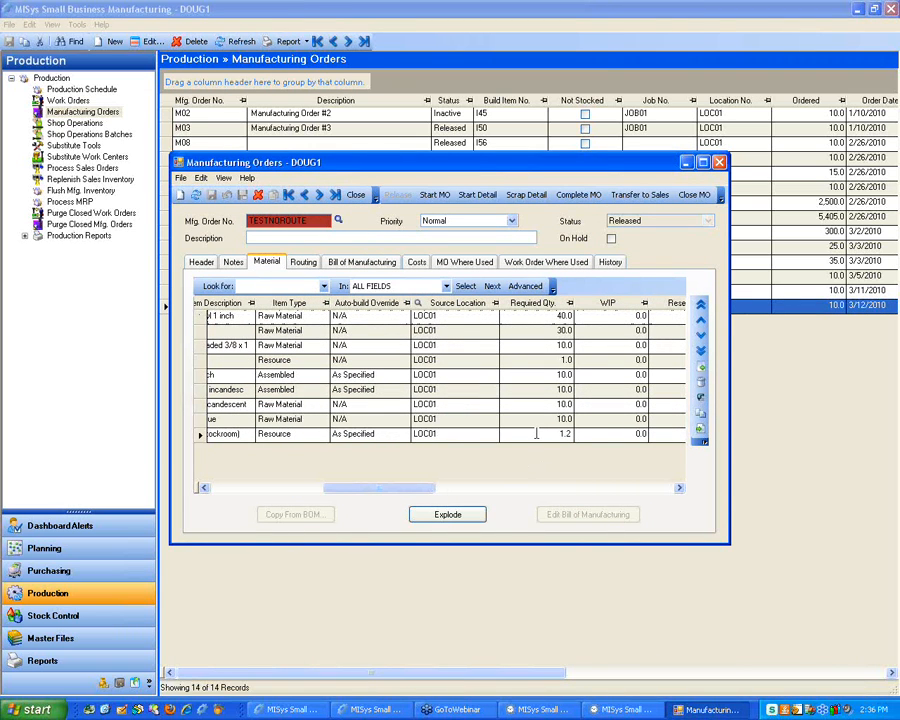
# Set Company Options quantity decimal precision to 6, save, restart the desktop, and open Production
pyautogui.click(104, 686)
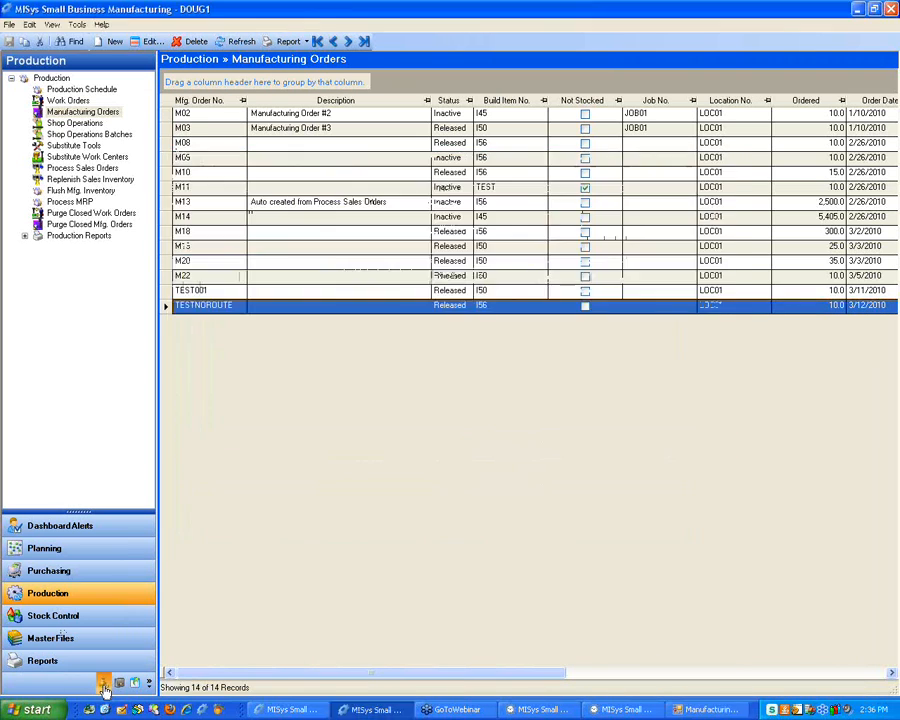
pyautogui.click(104, 686)
pyautogui.click(119, 683)
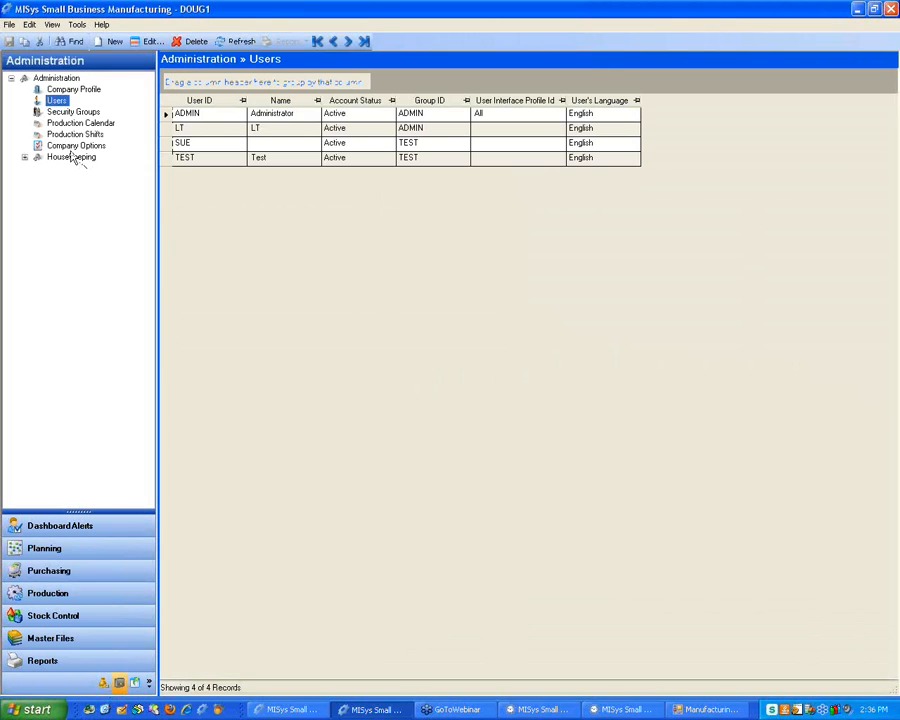
pyautogui.click(75, 146)
pyautogui.click(310, 84)
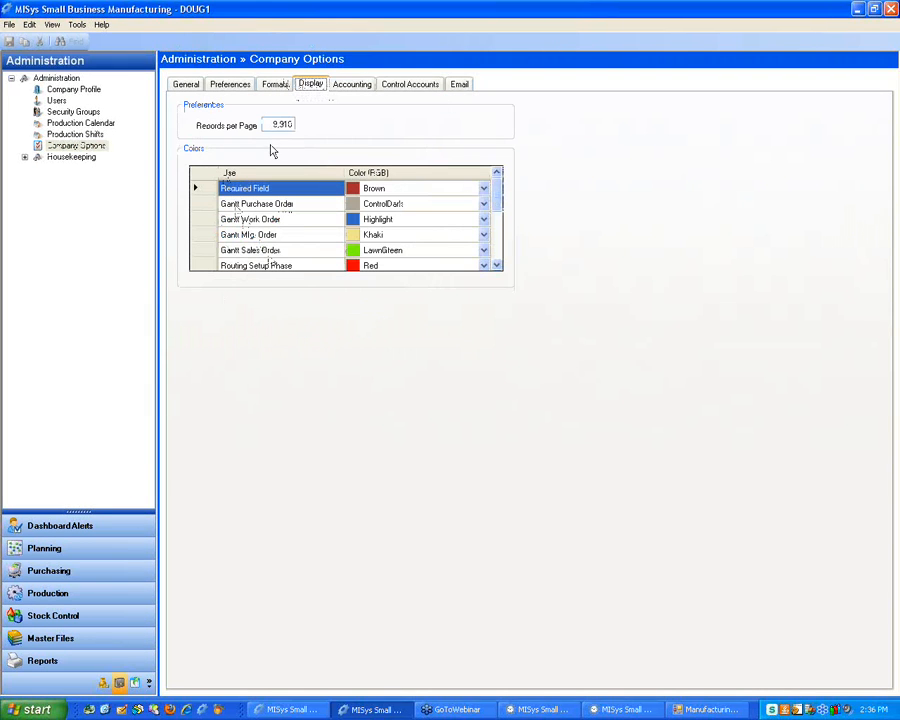
pyautogui.click(276, 85)
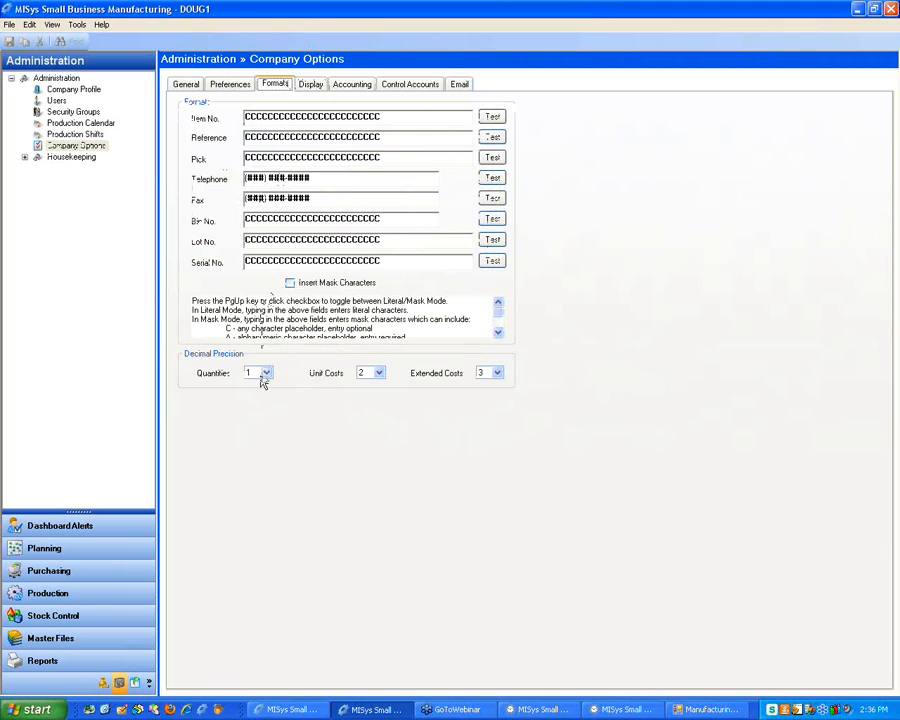
pyautogui.click(262, 376)
pyautogui.click(258, 444)
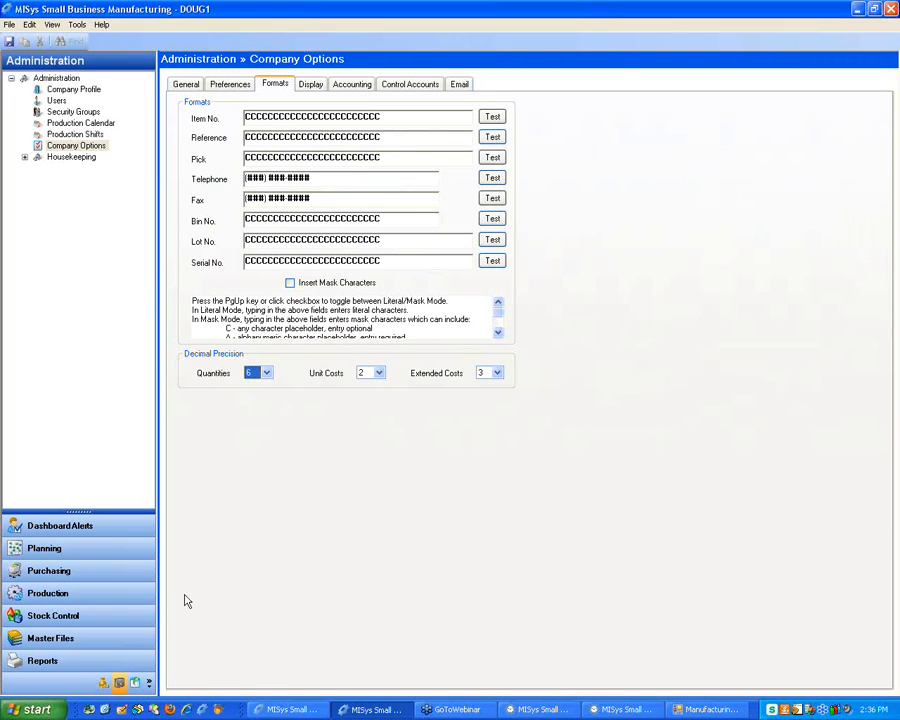
pyautogui.click(9, 42)
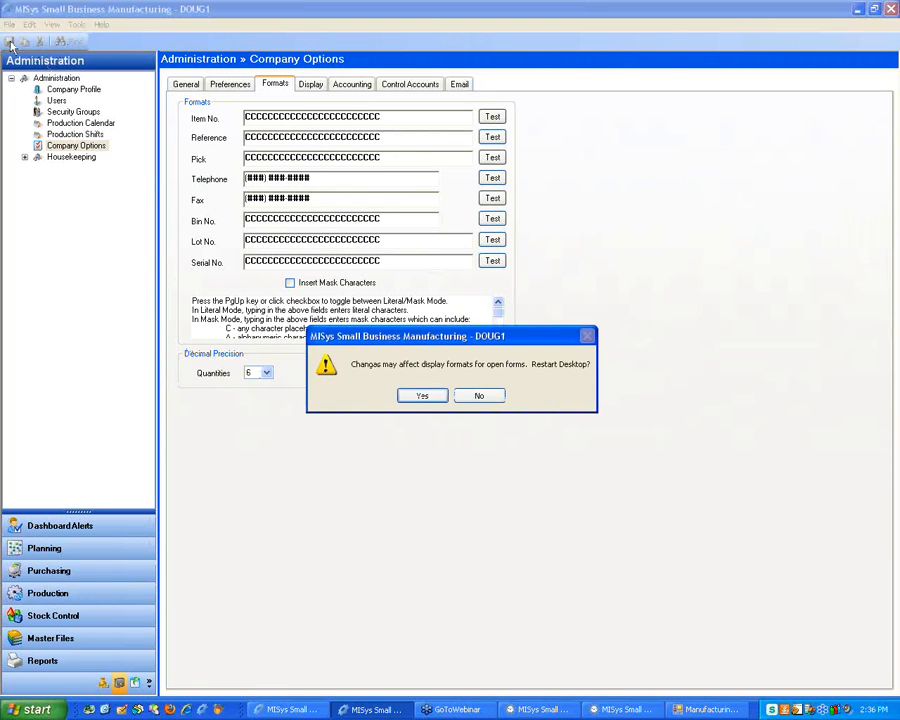
pyautogui.click(422, 395)
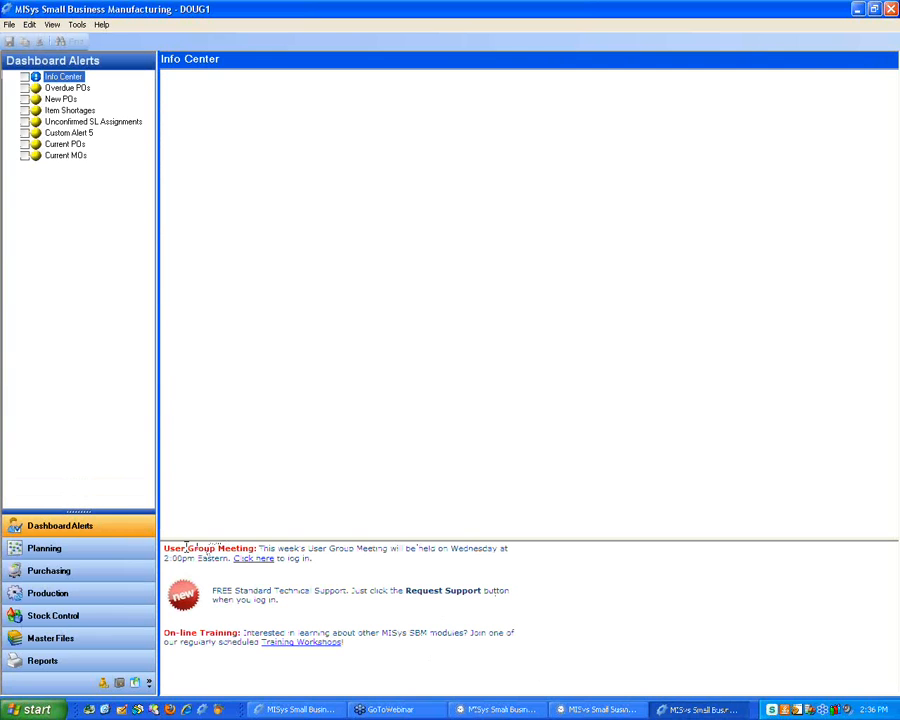
pyautogui.click(70, 571)
pyautogui.click(66, 593)
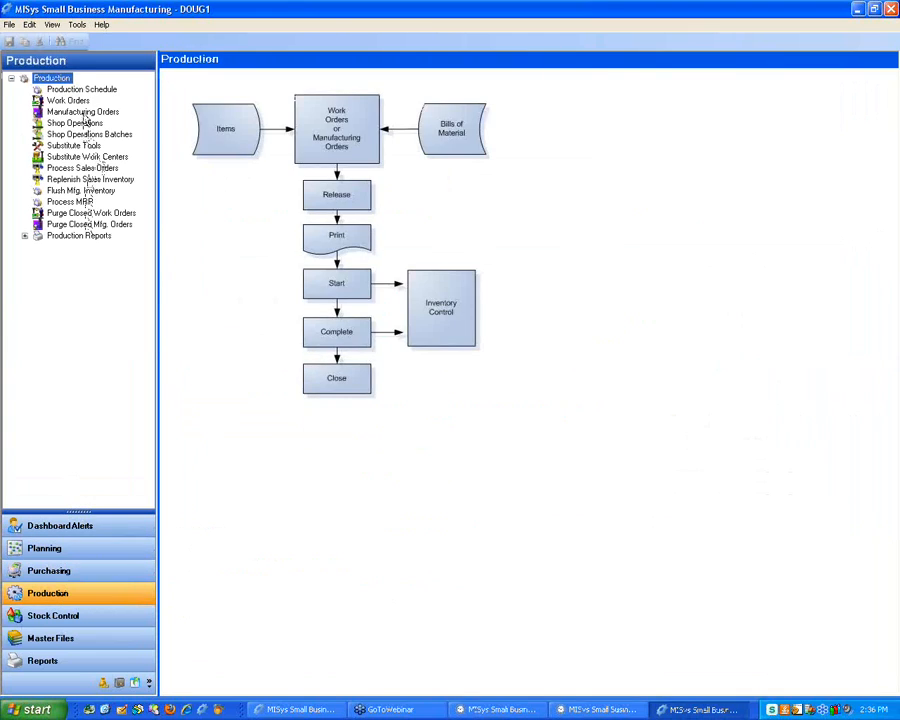
# Confirm TESTNOROUTE's material quantities show six decimals (LABOR-A 1.250000), then go back to Labor Tracker
pyautogui.click(82, 111)
pyautogui.click(178, 305)
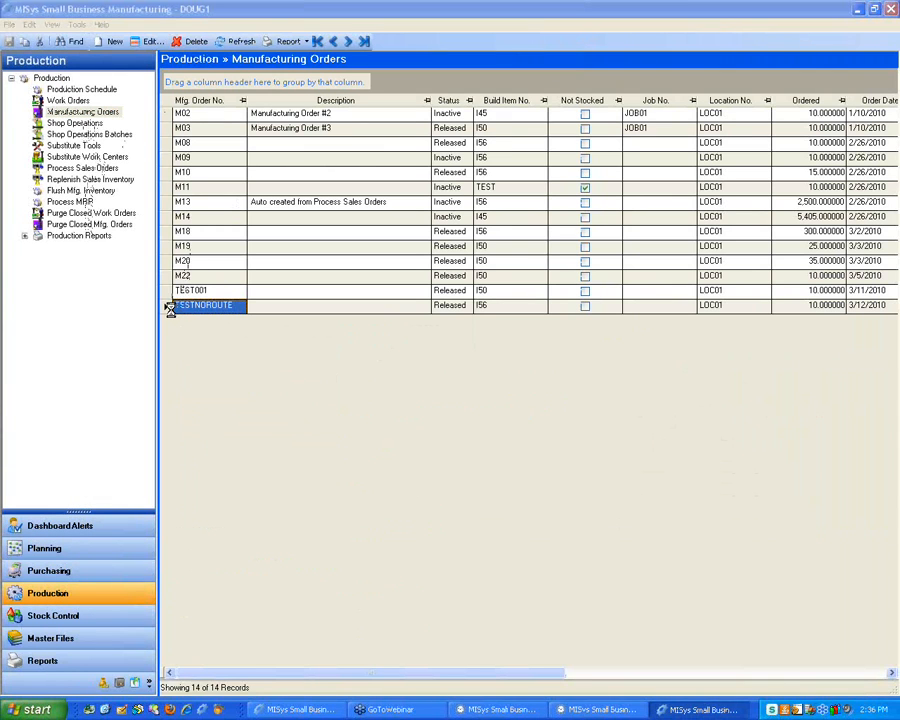
pyautogui.click(266, 261)
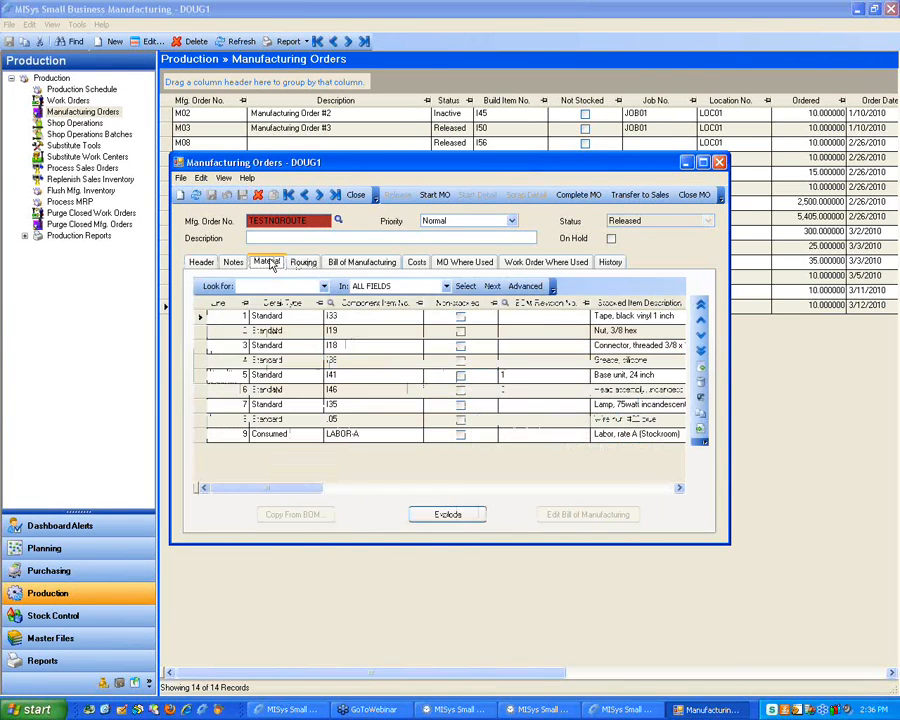
pyautogui.moveTo(290, 490); pyautogui.dragTo(380, 491)
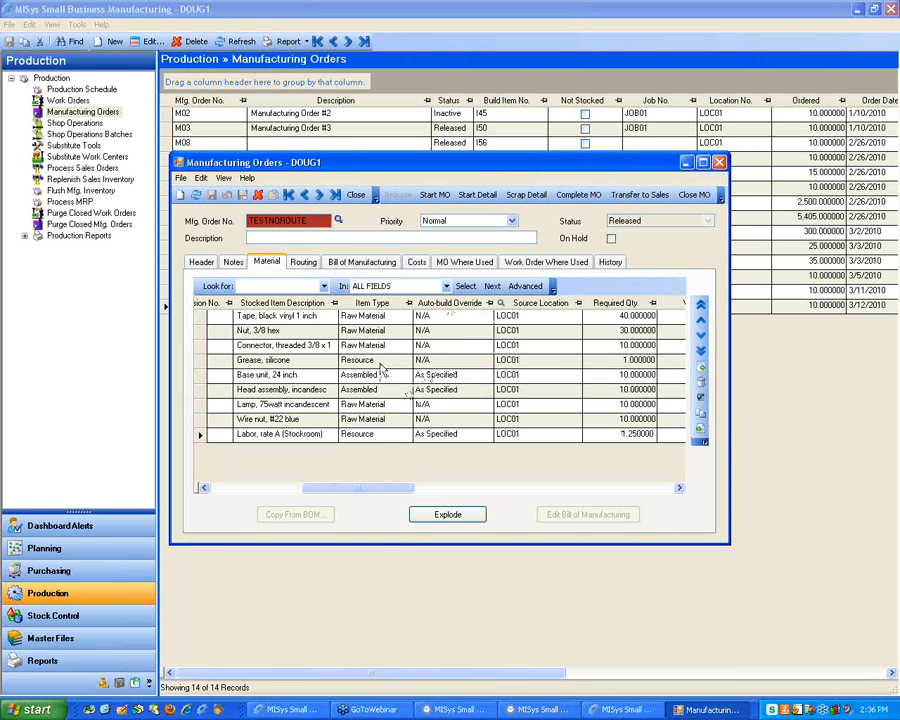
pyautogui.click(719, 163)
pyautogui.click(598, 709)
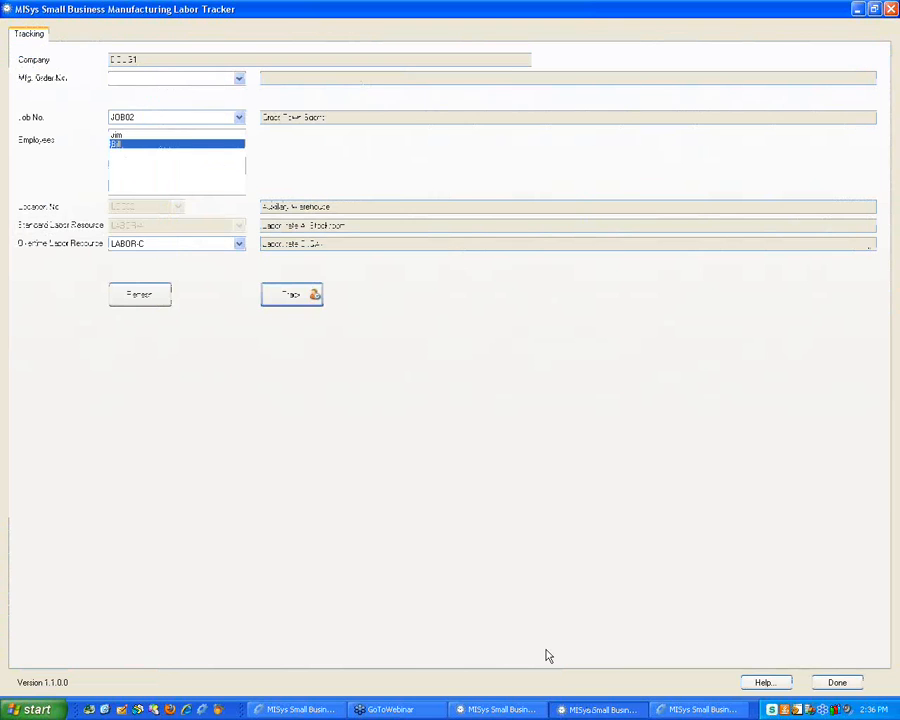
# Delete all Employee Log entries from the Time Sheet and add a new 3/12/2010 entry
pyautogui.click(522, 711)
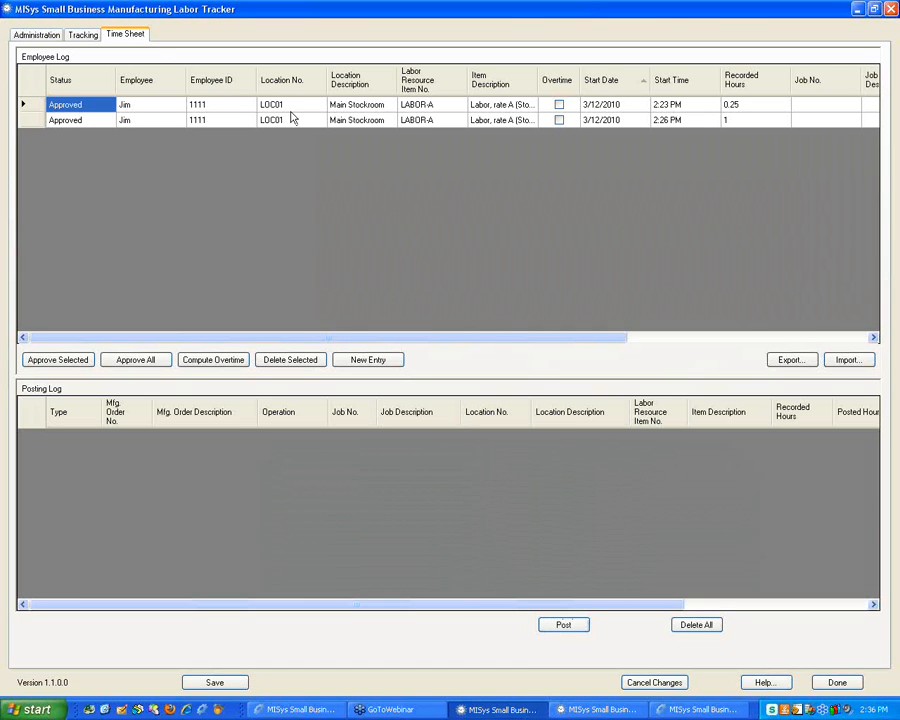
pyautogui.click(696, 625)
pyautogui.click(422, 338)
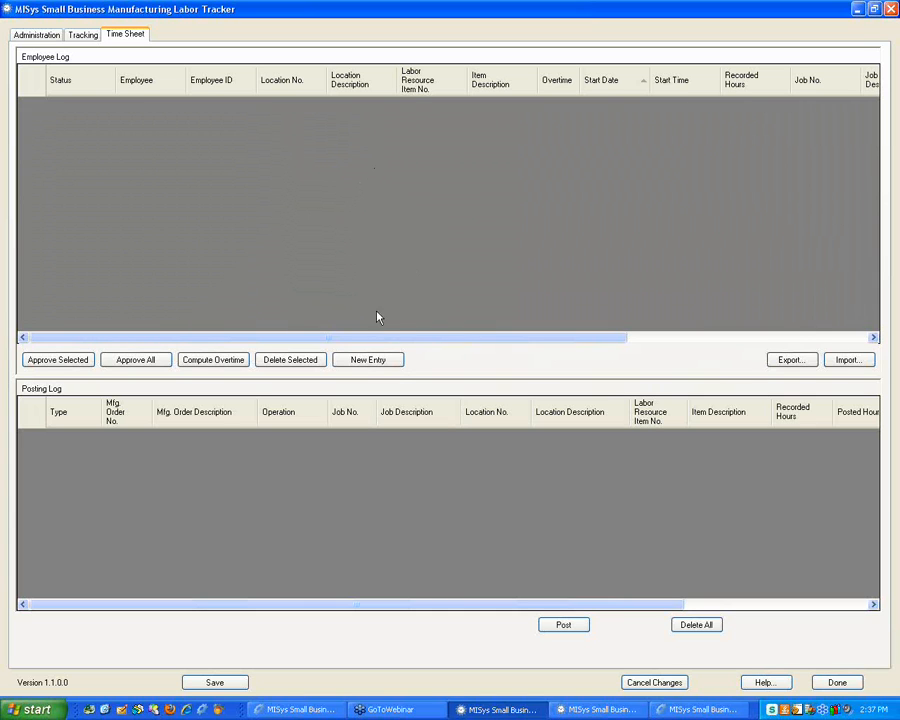
pyautogui.click(364, 362)
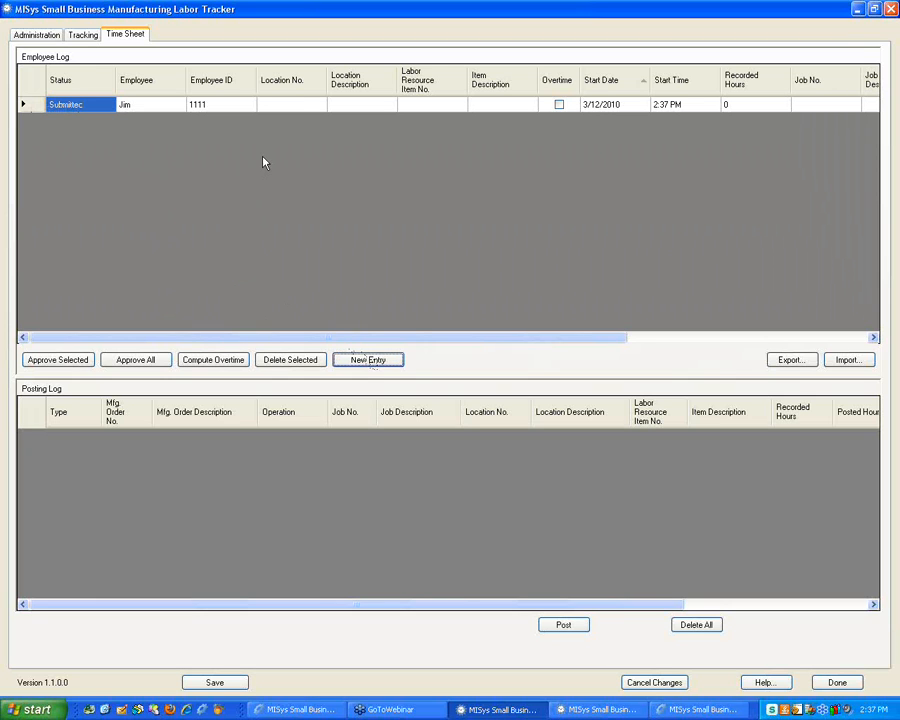
# Fill in the entry with location LOC01, labor resource LABOR-A and 2 recorded hours
pyautogui.click(286, 106)
pyautogui.click(288, 105)
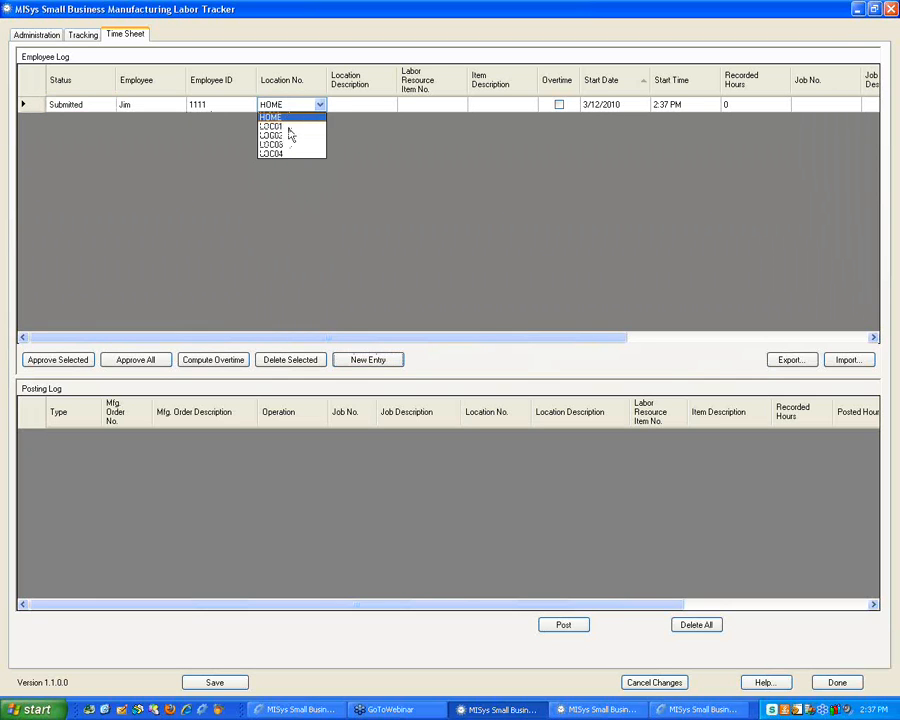
pyautogui.click(289, 127)
pyautogui.press('Tab')
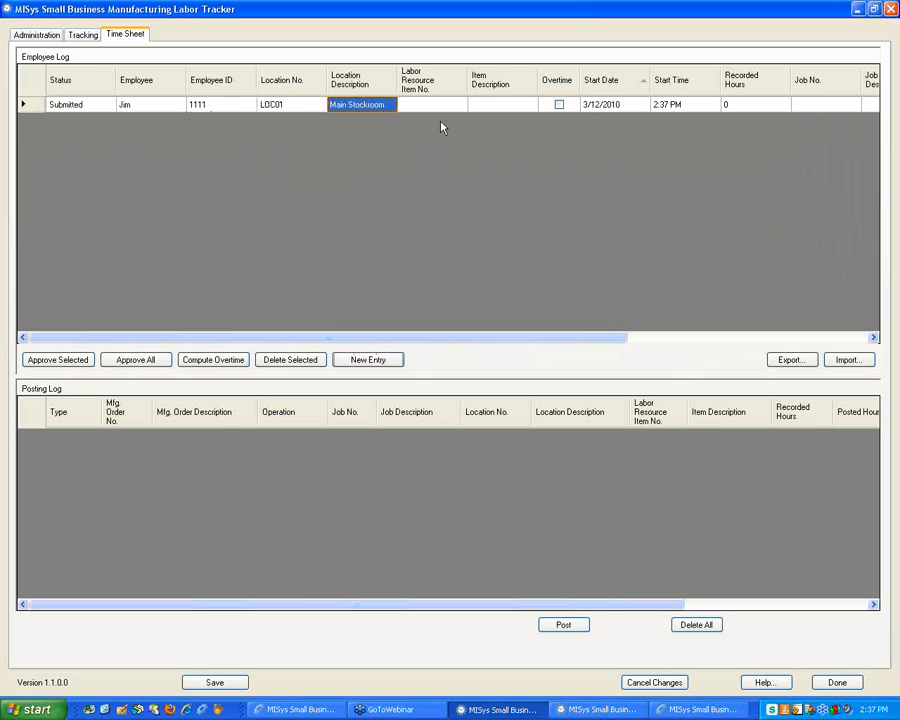
pyautogui.click(443, 109)
pyautogui.click(443, 107)
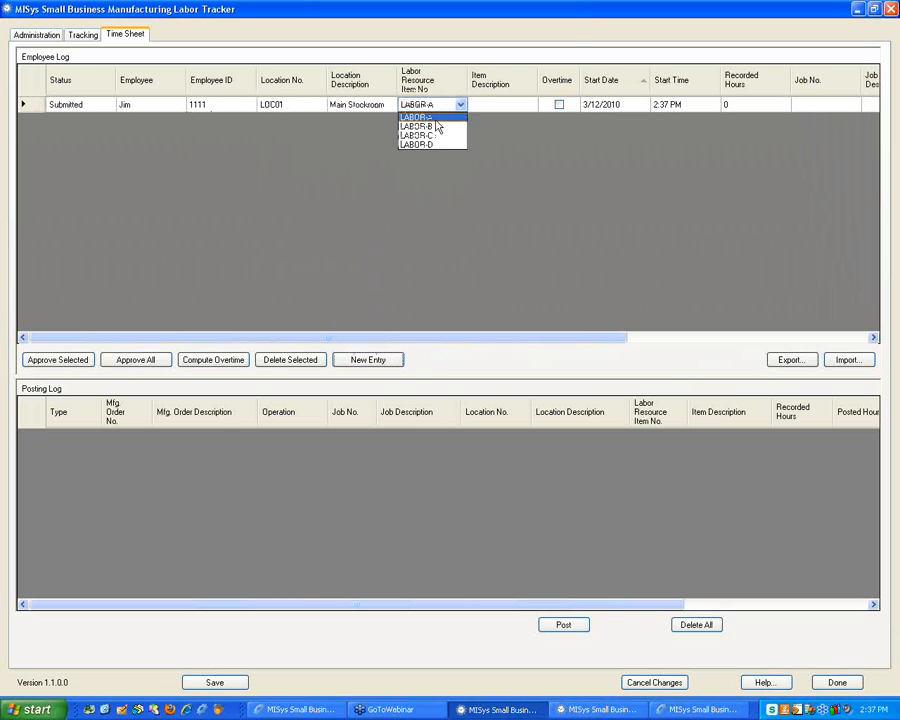
pyautogui.press('Tab')
pyautogui.press('Tab')
pyautogui.press('Tab')
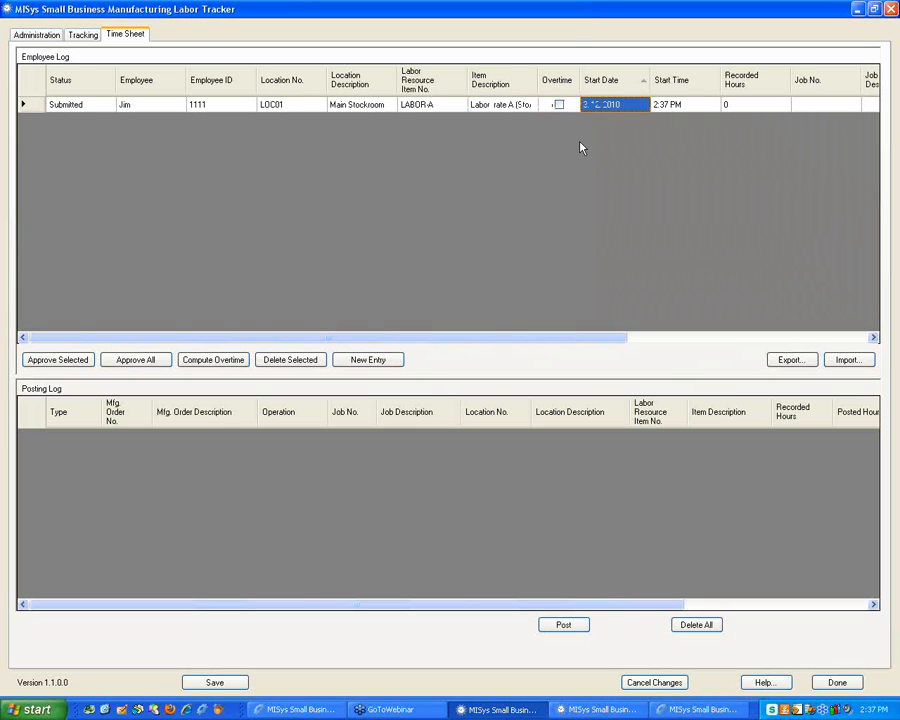
pyautogui.press('Tab')
pyautogui.press('Tab')
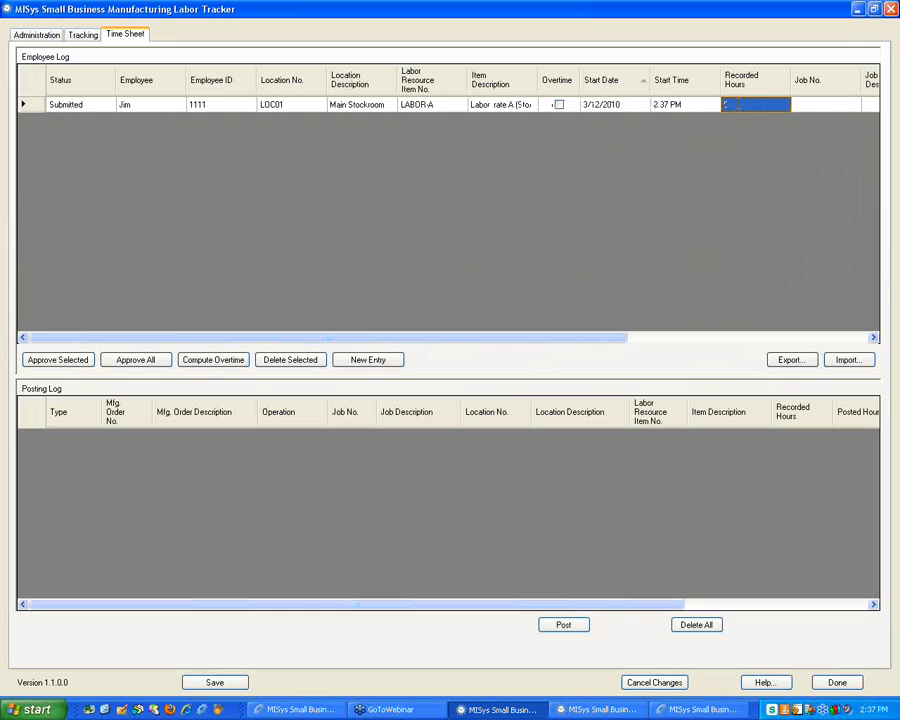
pyautogui.click(720, 106)
pyautogui.write('2')
pyautogui.press('Tab')
pyautogui.press('Tab')
pyautogui.press('Tab')
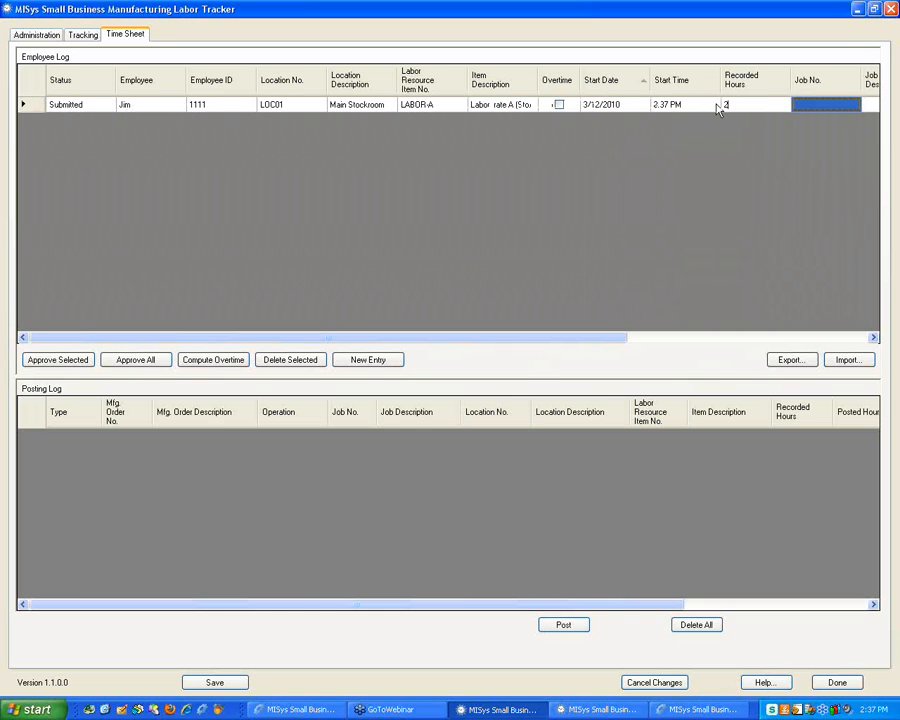
# Charge the entry to manufacturing order TEST001 with operation STOCKROOM
pyautogui.click(827, 106)
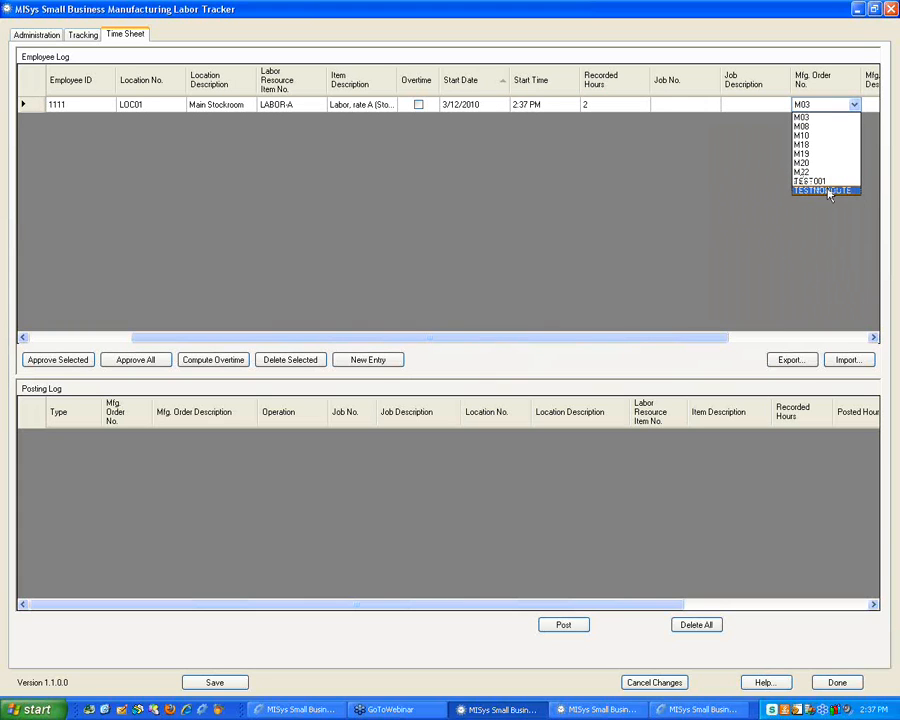
pyautogui.click(812, 182)
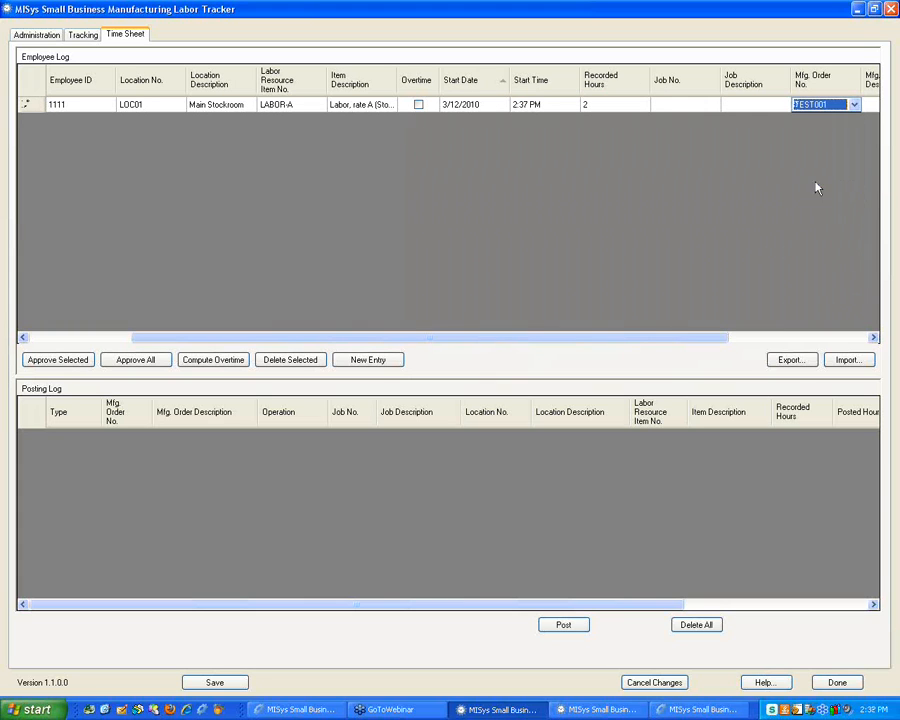
pyautogui.press('Tab')
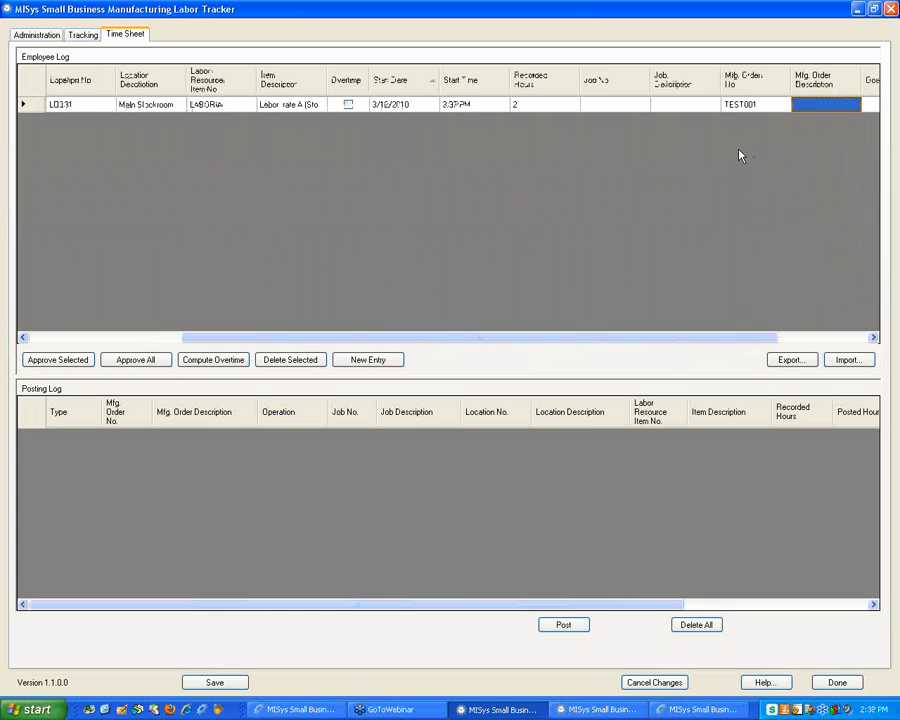
pyautogui.press('Tab')
pyautogui.click(827, 105)
pyautogui.click(827, 105)
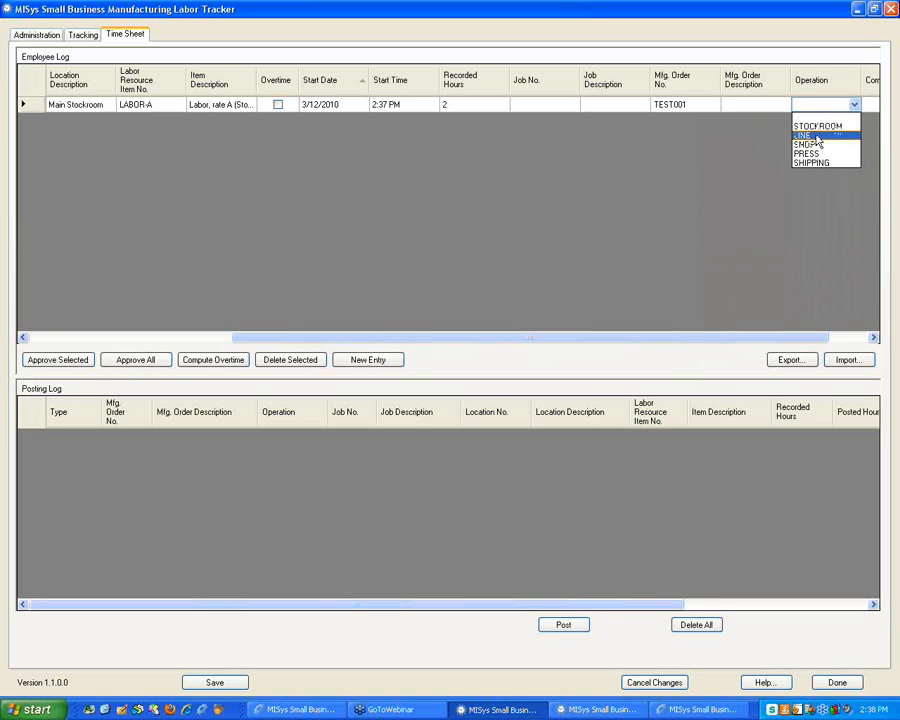
pyautogui.click(816, 126)
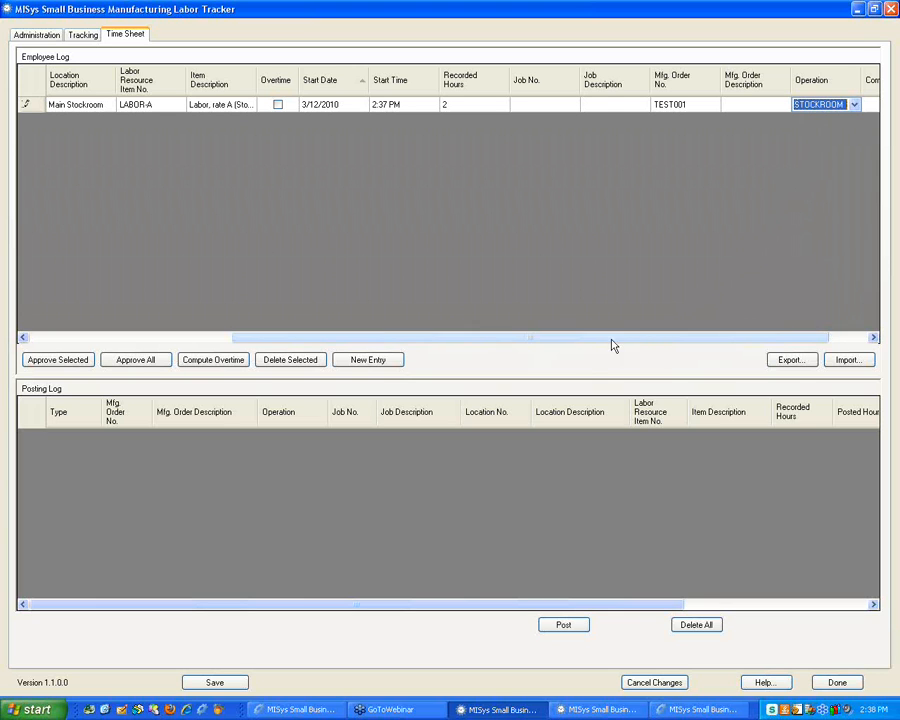
# Save the 2-hour time sheet entry and approve it
pyautogui.click(203, 683)
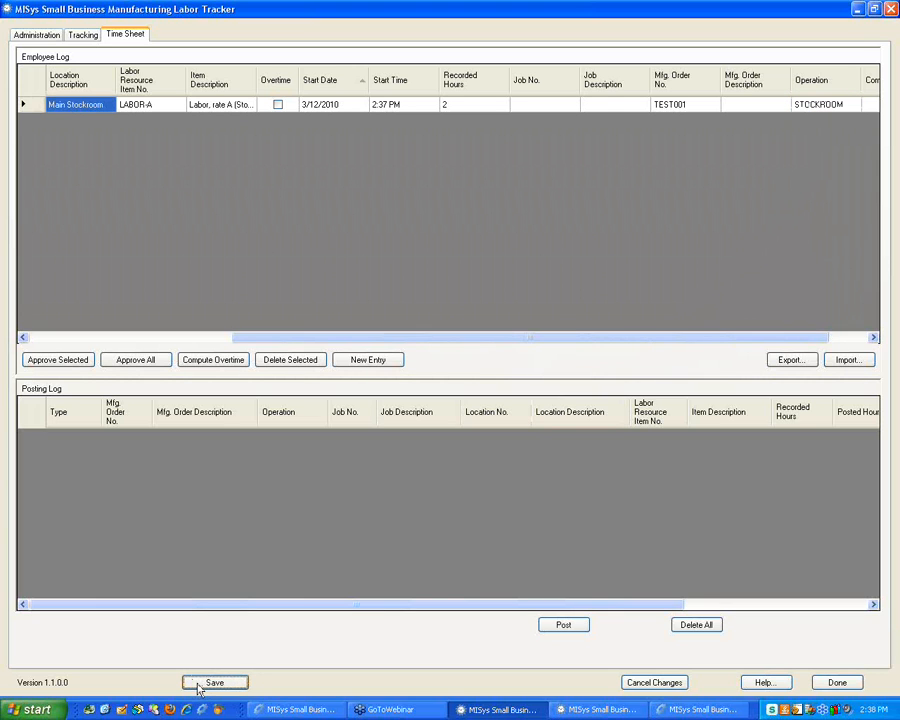
pyautogui.click(30, 104)
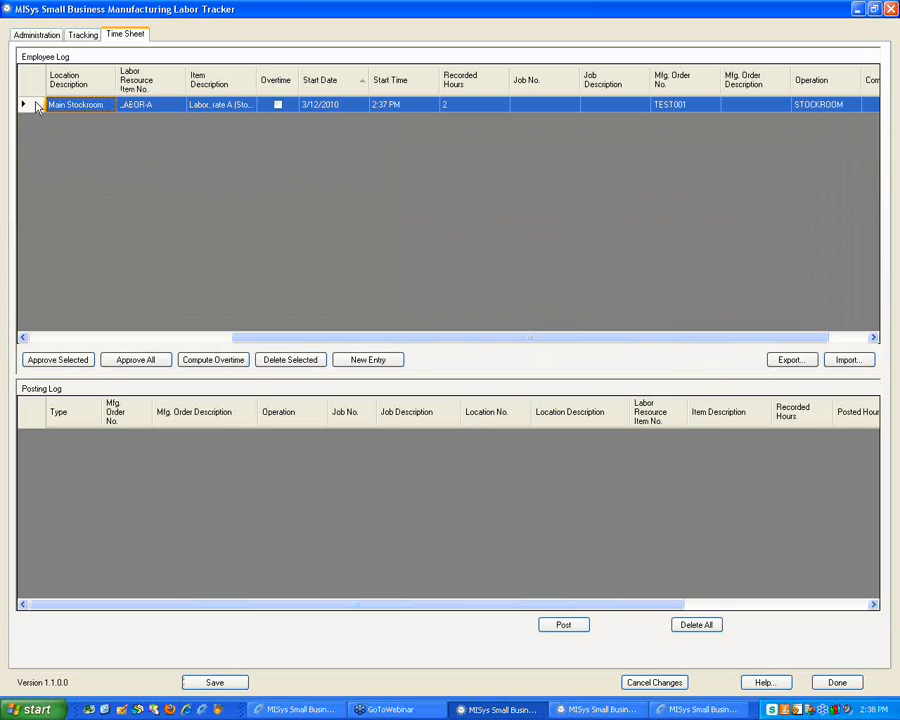
pyautogui.click(73, 362)
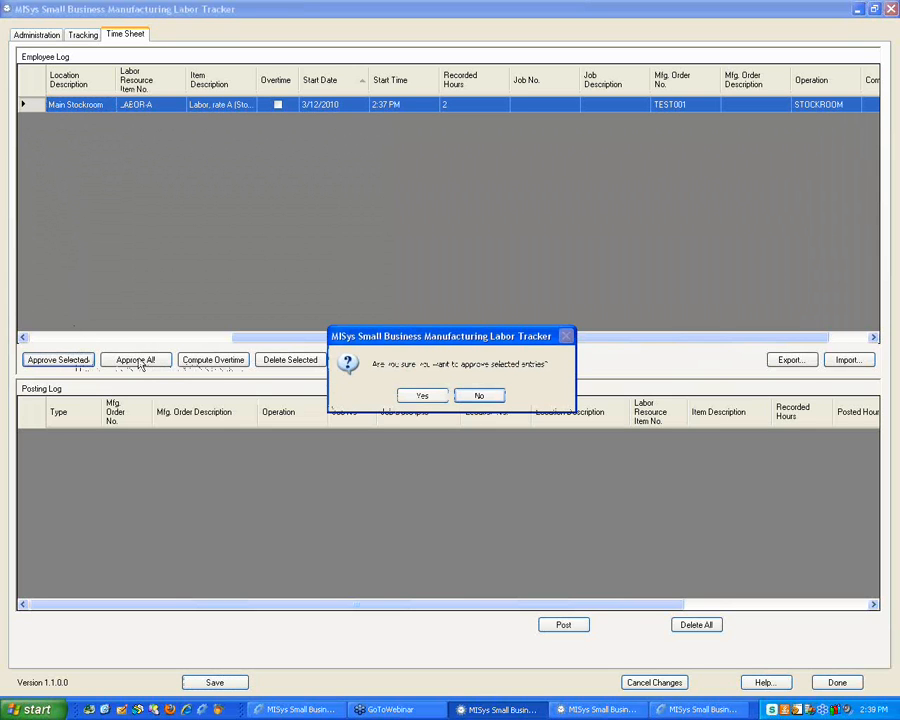
pyautogui.click(426, 398)
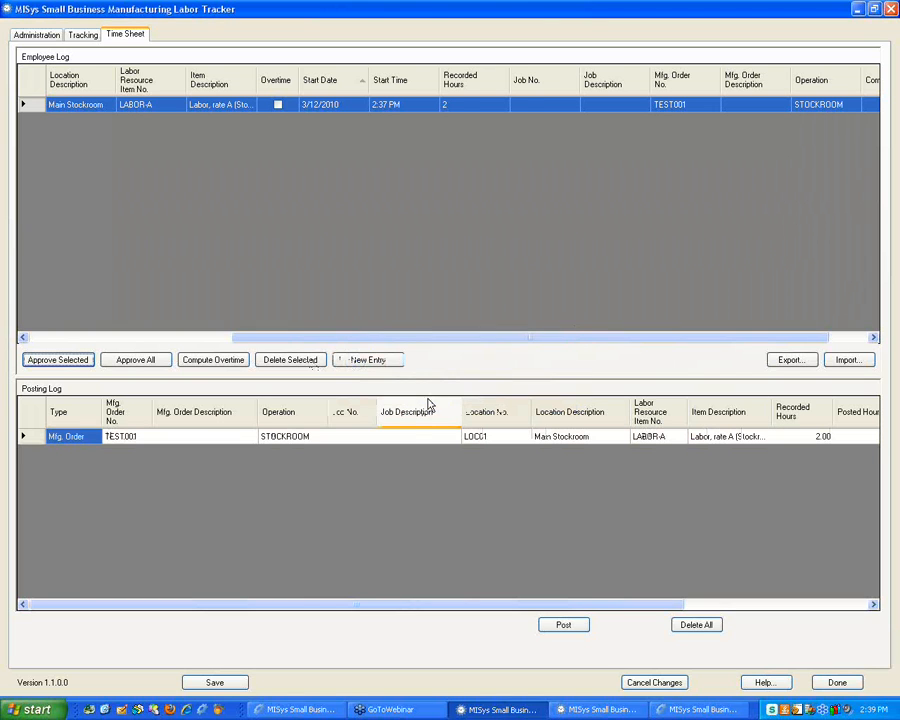
# Post the approved hours to TEST001, then archive and clear the posting log
pyautogui.click(27, 437)
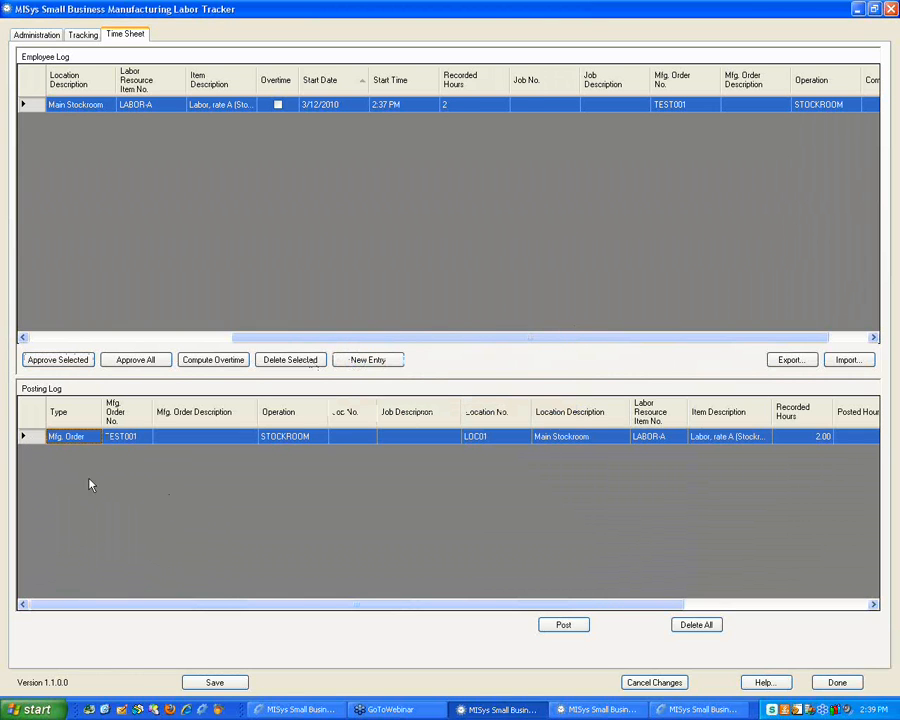
pyautogui.click(562, 625)
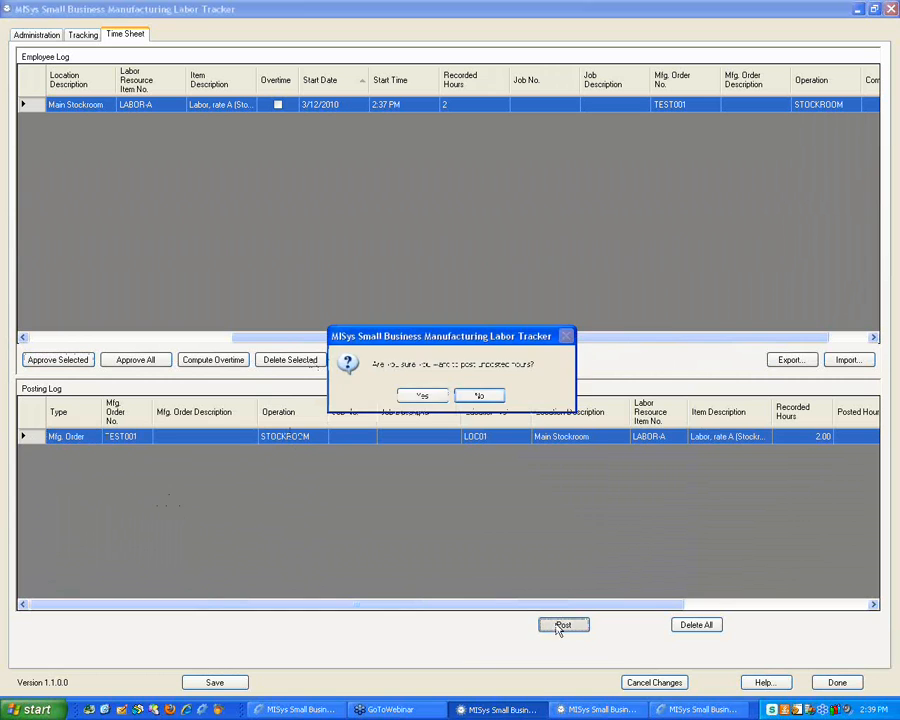
pyautogui.click(424, 397)
pyautogui.click(423, 397)
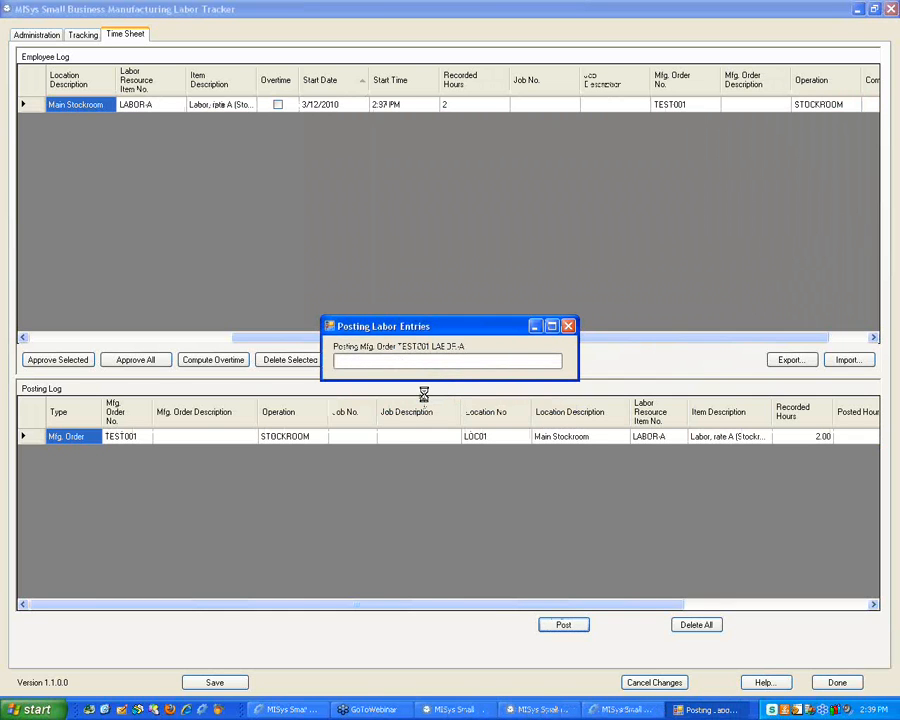
pyautogui.click(444, 394)
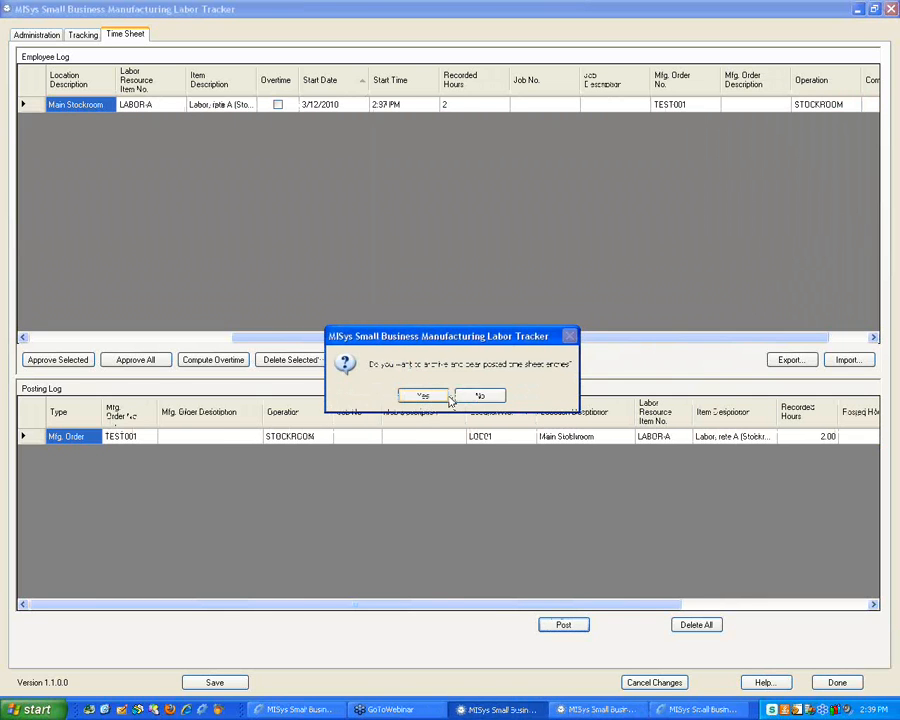
pyautogui.click(421, 396)
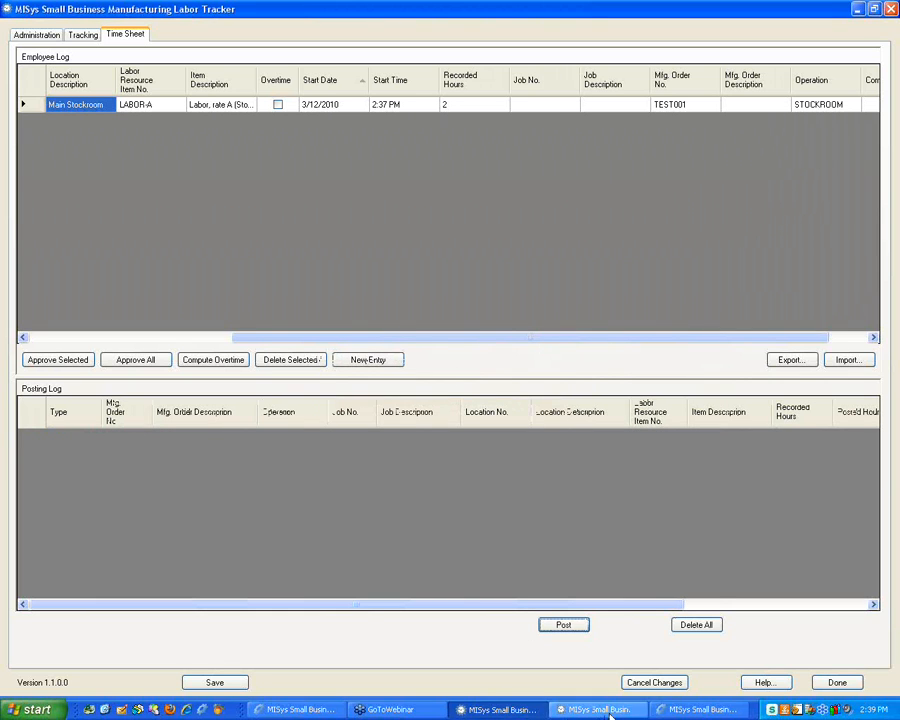
pyautogui.click(676, 712)
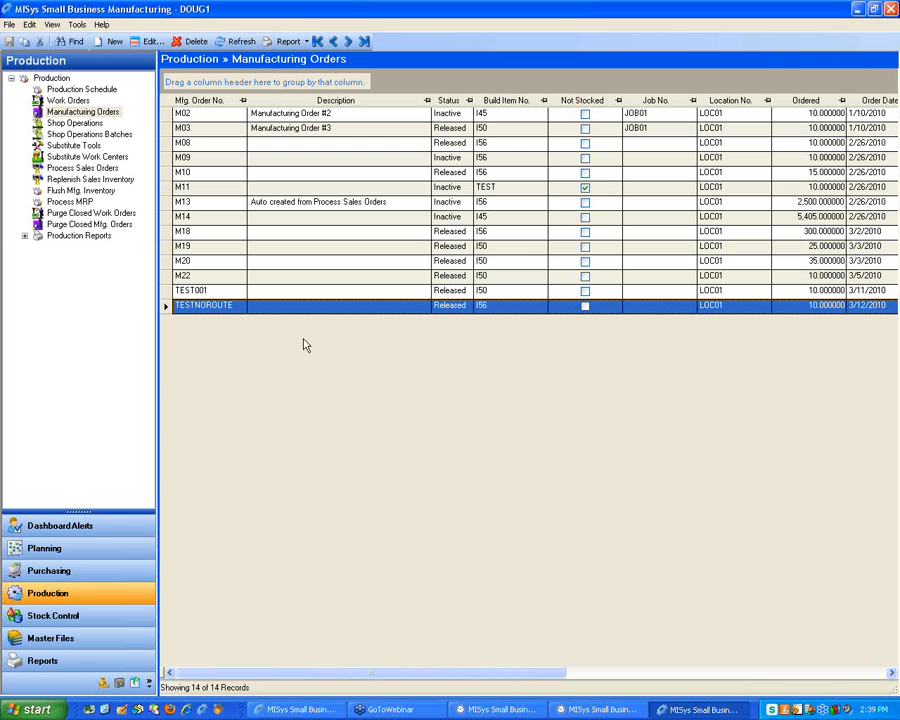
pyautogui.click(170, 291)
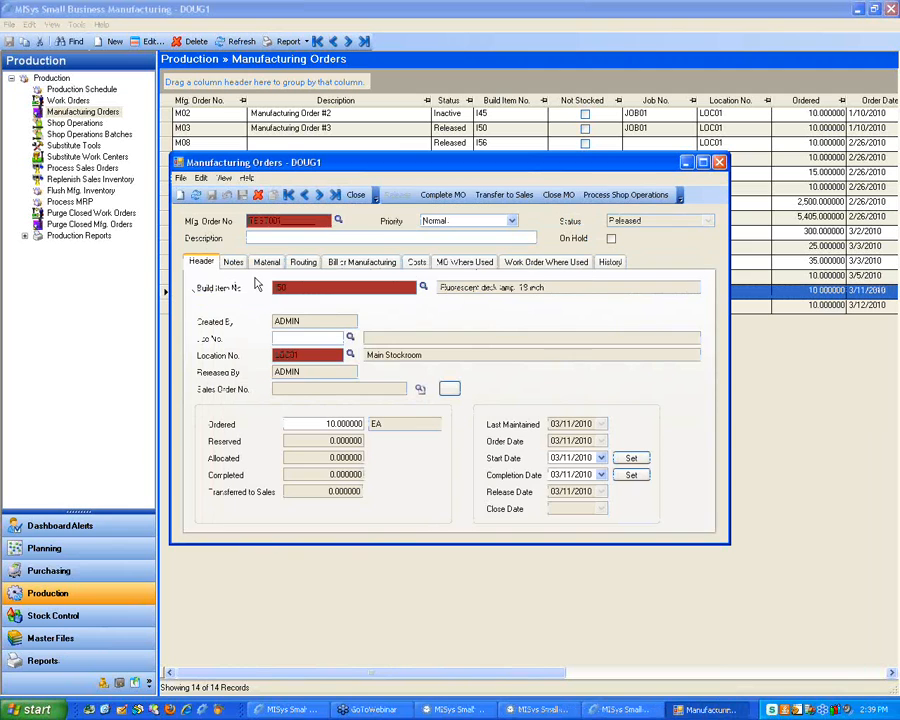
pyautogui.click(610, 261)
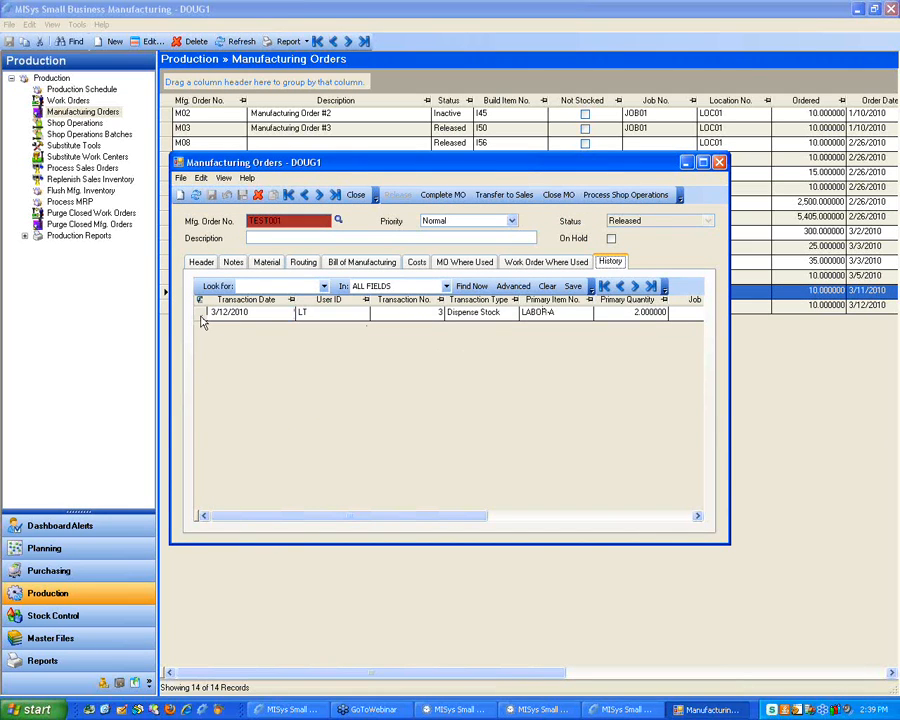
pyautogui.click(293, 313)
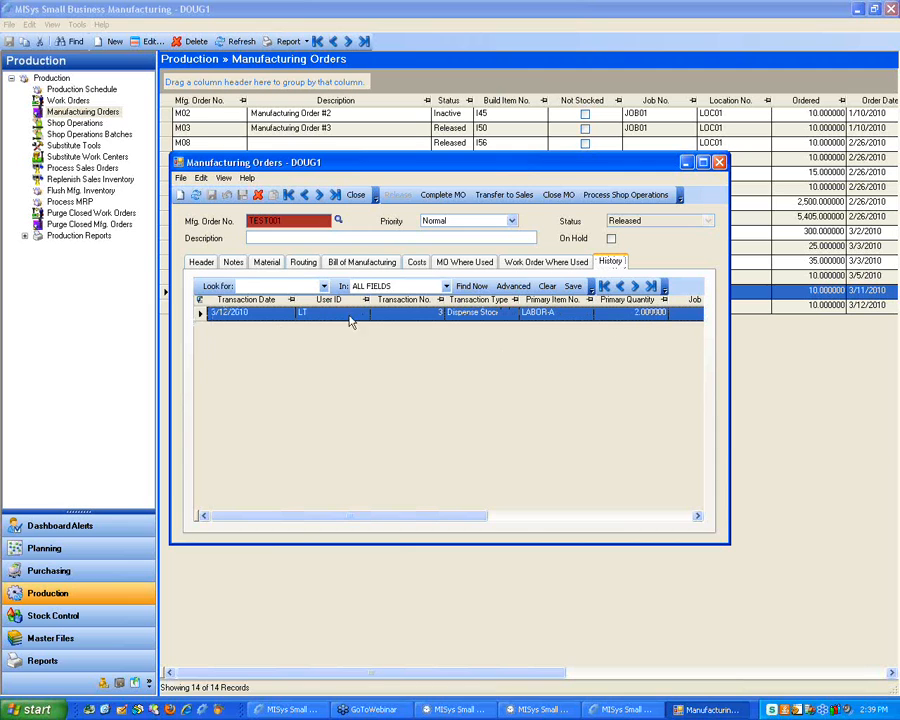
pyautogui.click(289, 313)
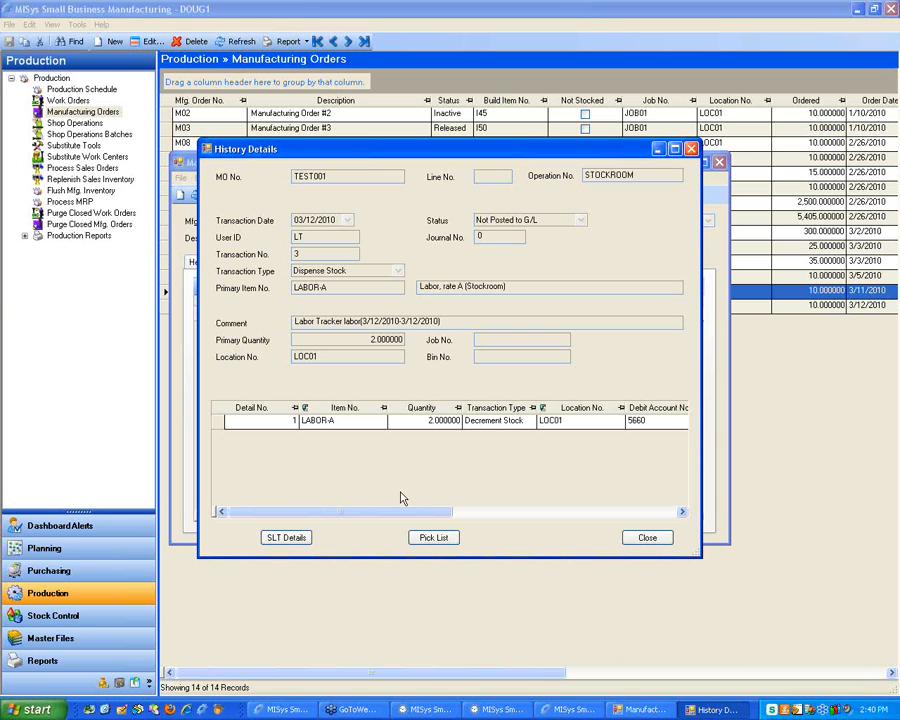
pyautogui.click(645, 537)
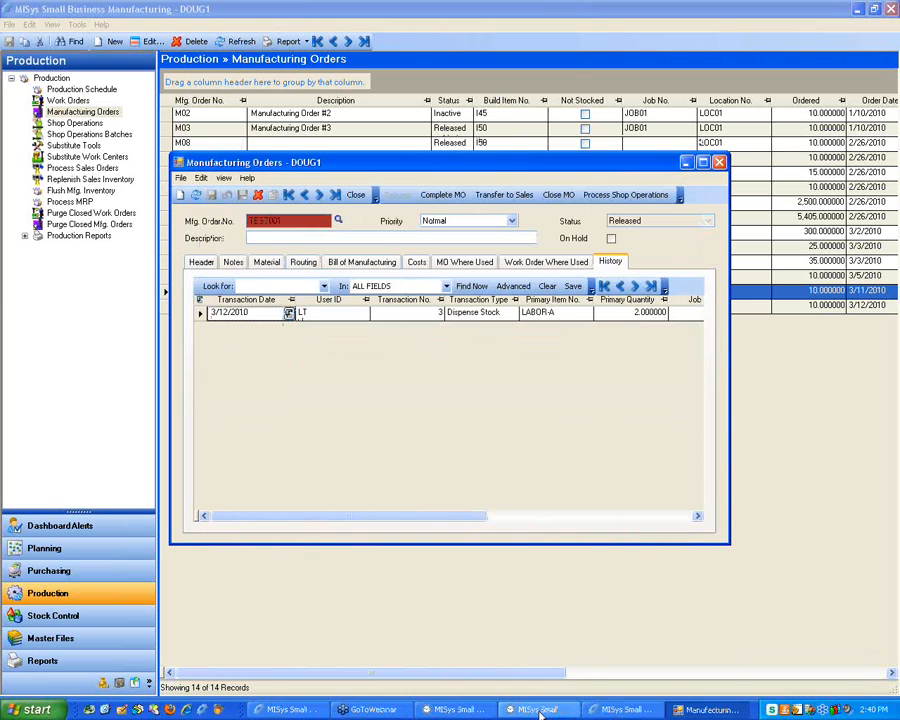
pyautogui.click(450, 709)
pyautogui.click(480, 712)
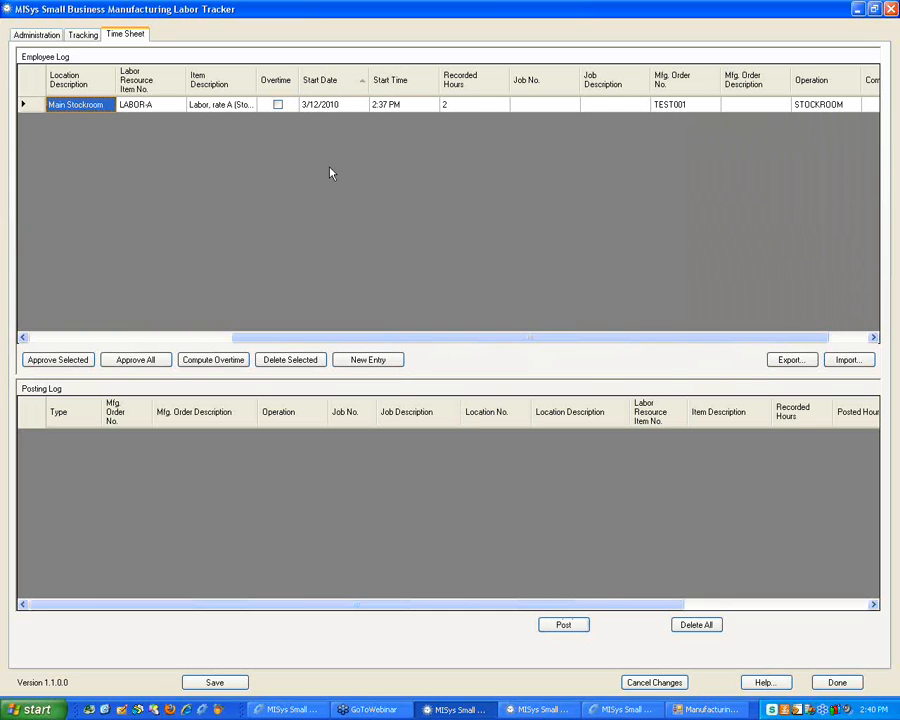
# Add a new Submitted time sheet entry and select it
pyautogui.moveTo(235, 339); pyautogui.dragTo(4, 328)
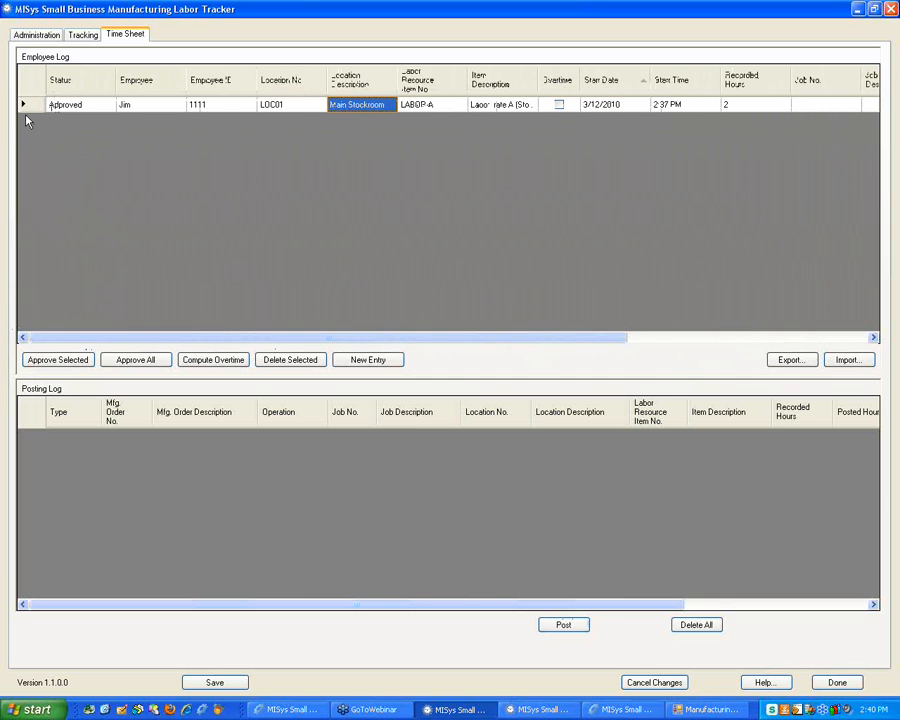
pyautogui.click(23, 104)
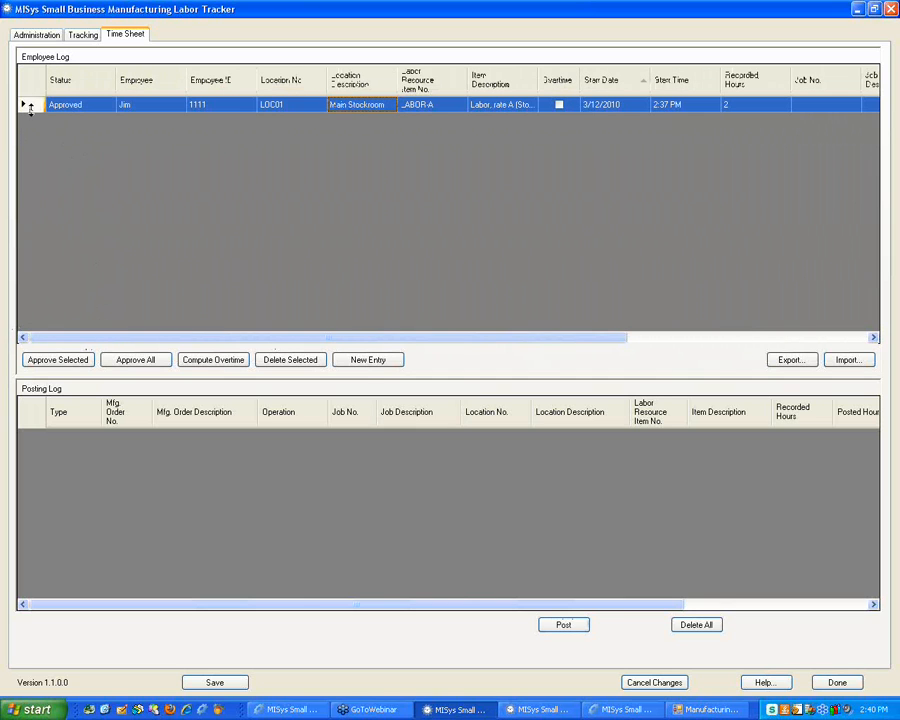
pyautogui.click(364, 361)
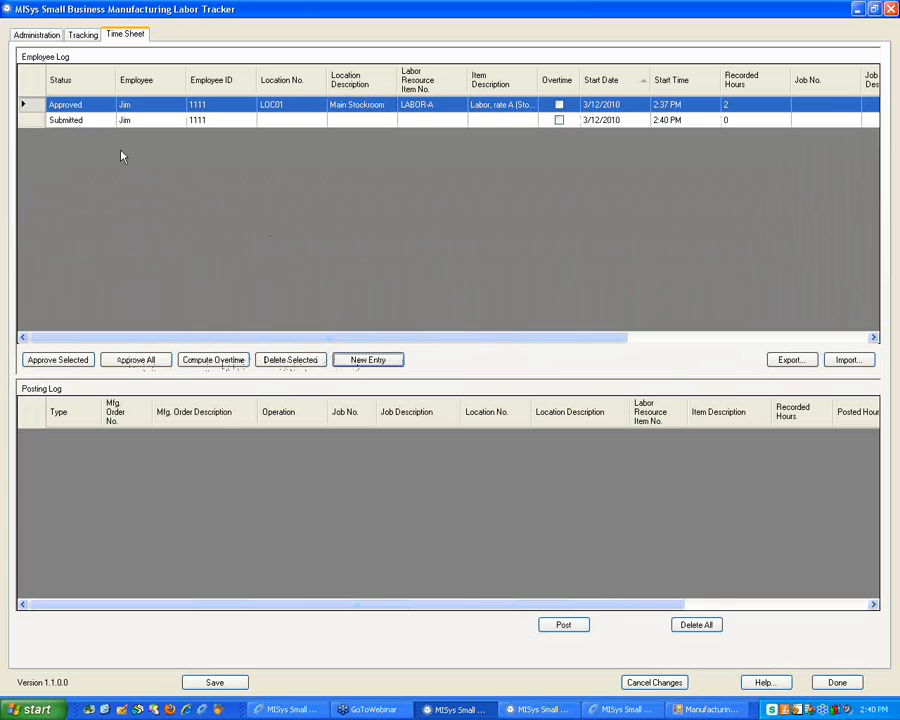
pyautogui.click(62, 120)
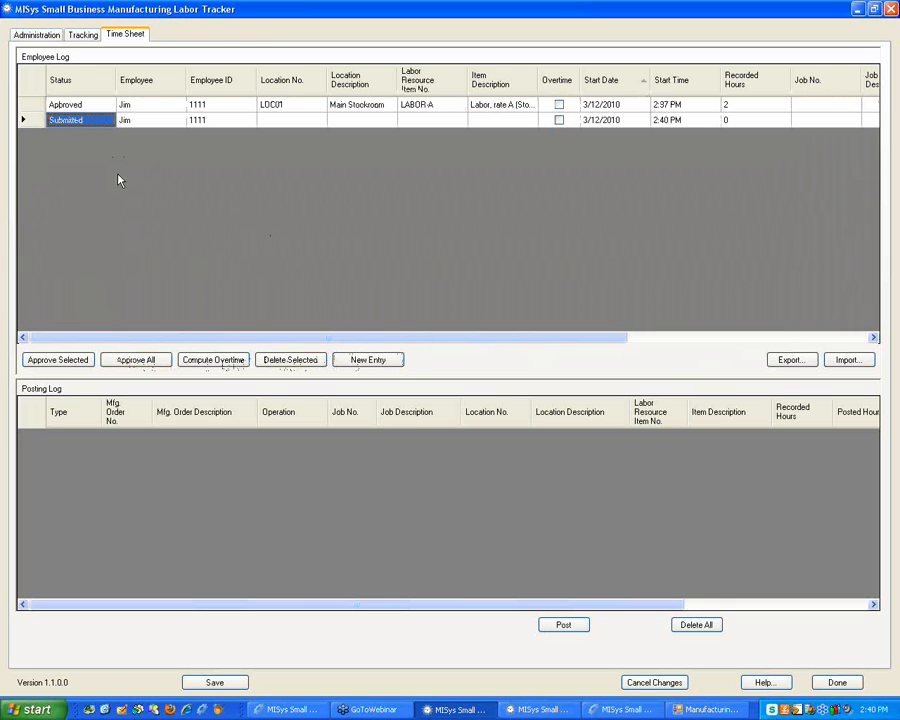
pyautogui.click(24, 120)
pyautogui.click(76, 121)
pyautogui.click(38, 121)
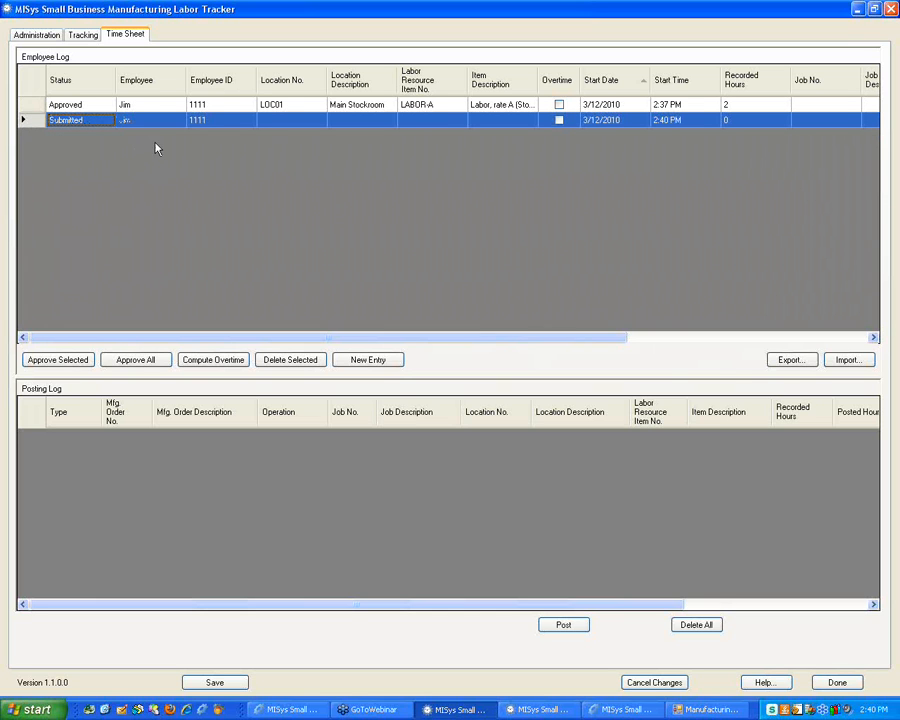
# Set the new entry's location to LOC01 and its labor item to LABOR-A
pyautogui.click(292, 124)
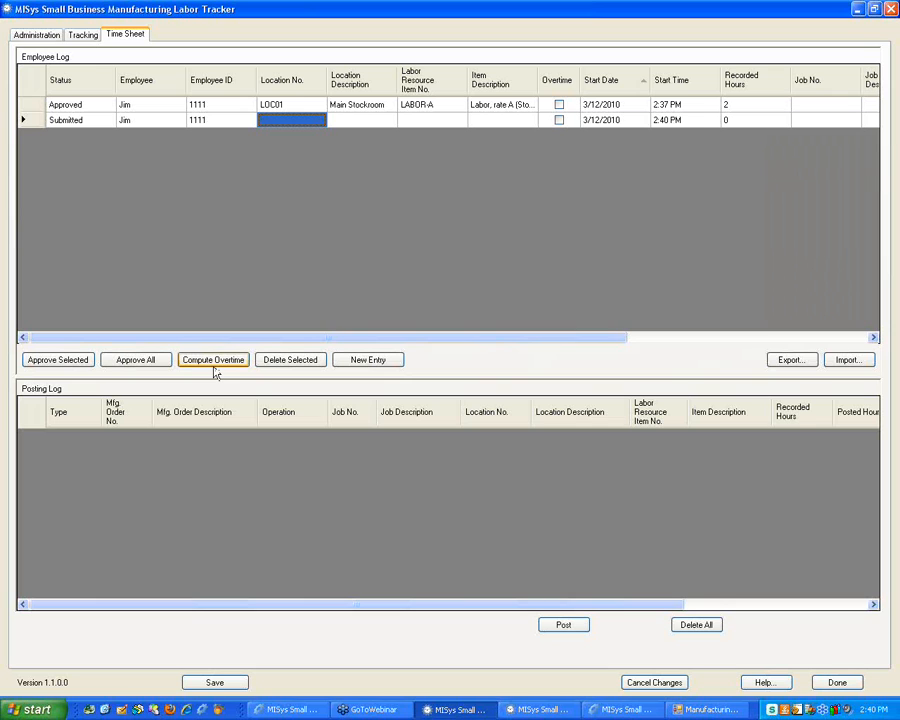
pyautogui.click(292, 124)
pyautogui.click(291, 143)
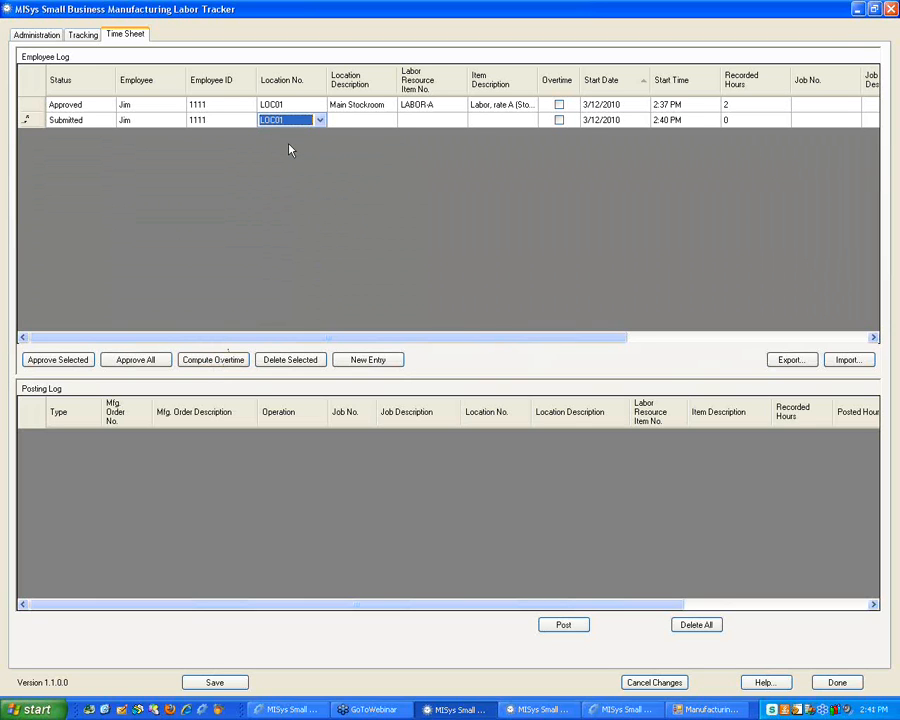
pyautogui.press('Tab')
pyautogui.press('Tab')
pyautogui.click(426, 121)
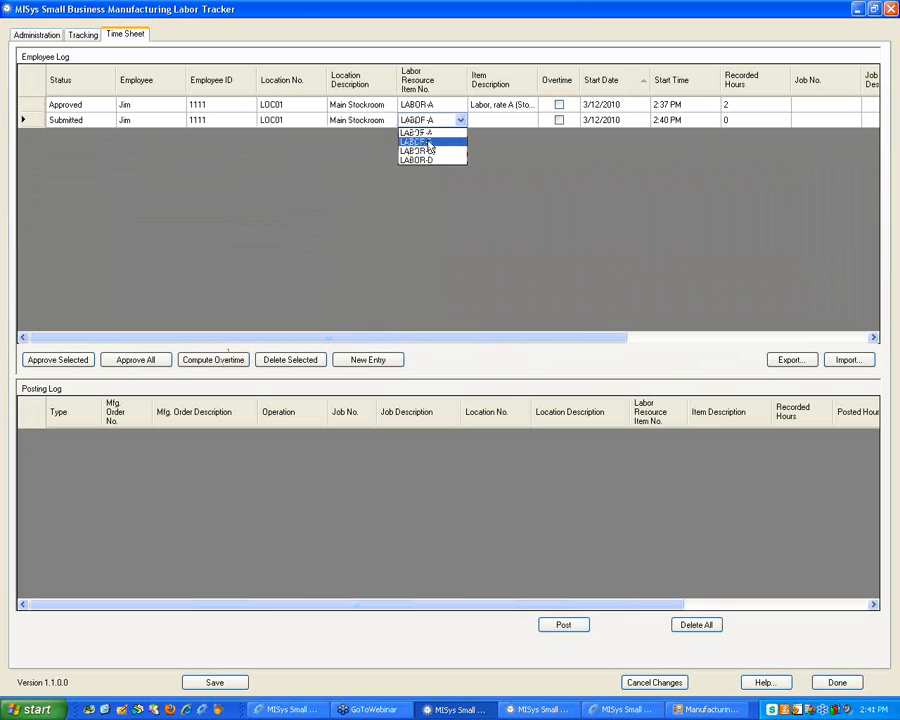
pyautogui.click(428, 143)
pyautogui.press('Tab')
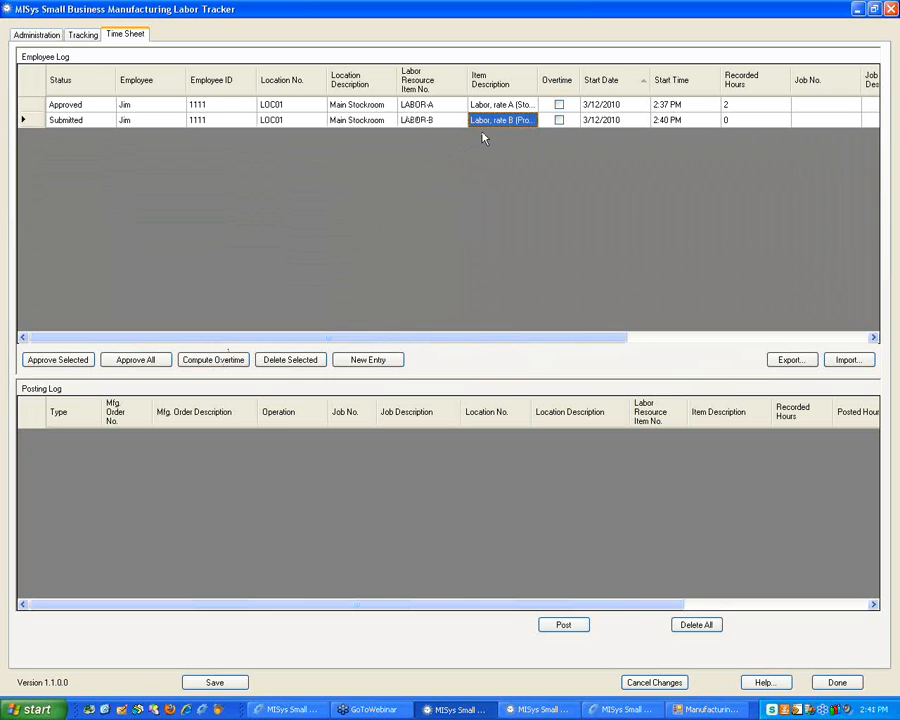
pyautogui.click(572, 124)
pyautogui.click(449, 124)
pyautogui.click(450, 123)
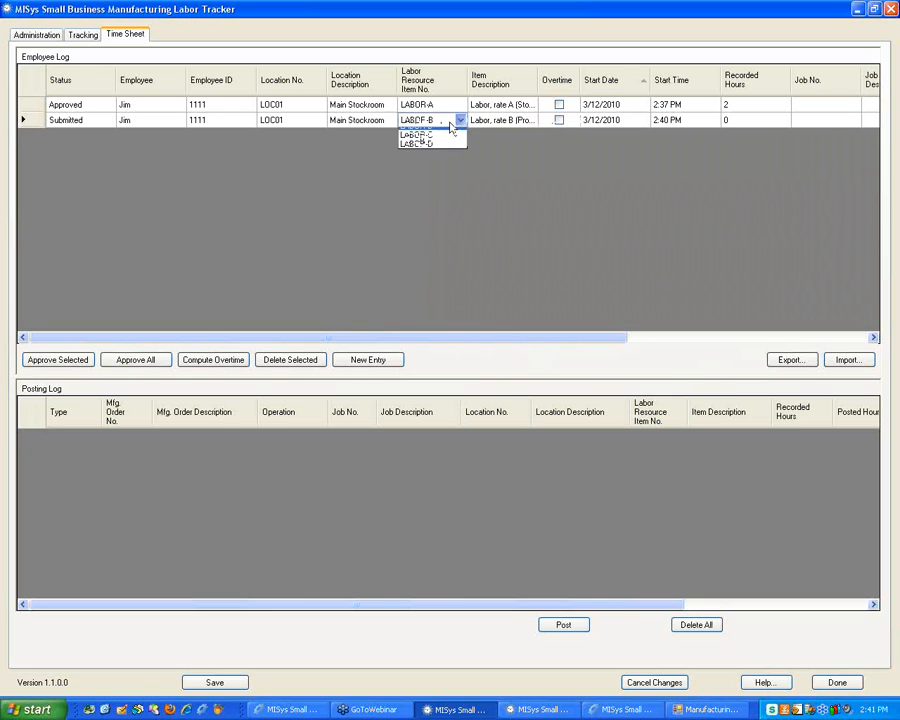
pyautogui.click(447, 134)
pyautogui.press('Tab')
pyautogui.press('Tab')
pyautogui.press('Tab')
pyautogui.press('Tab')
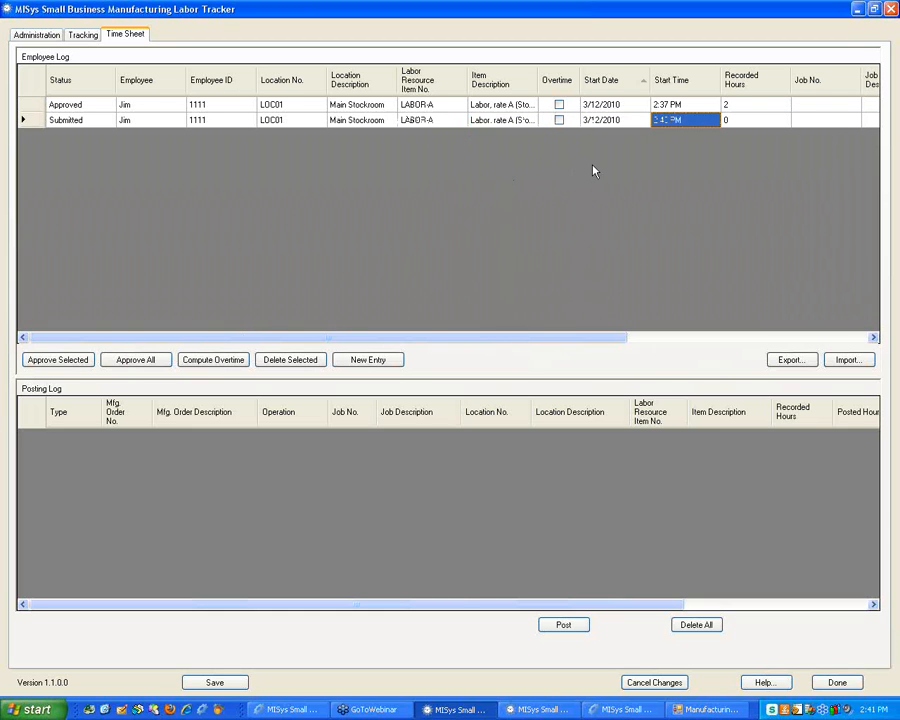
# Enter a 2:40 PM start time and 10 recorded hours
pyautogui.write('2')
pyautogui.press('Tab')
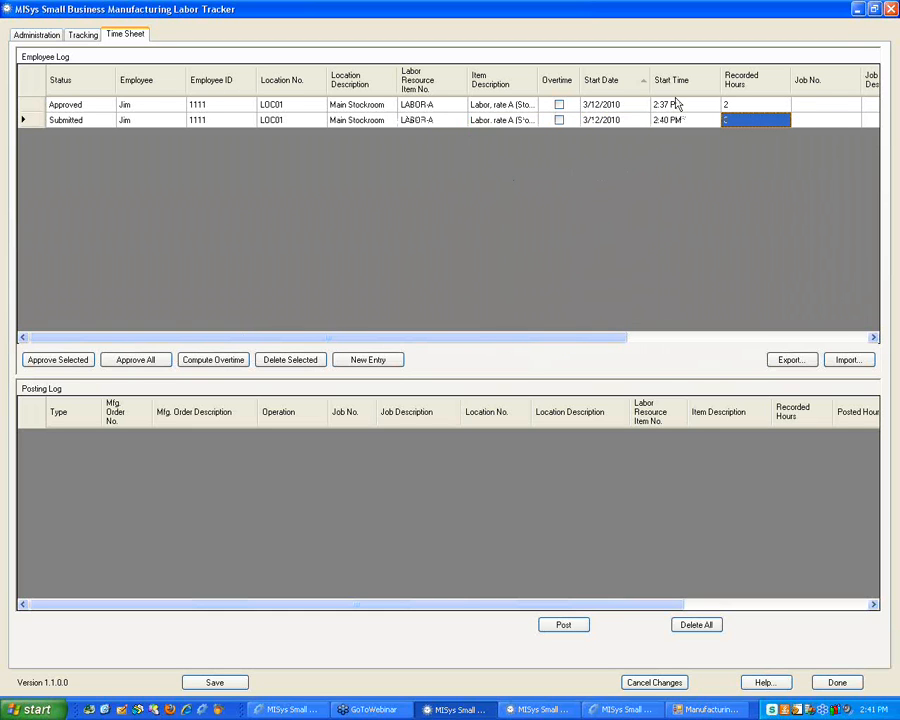
pyautogui.write('10')
pyautogui.press('Tab')
pyautogui.press('Tab')
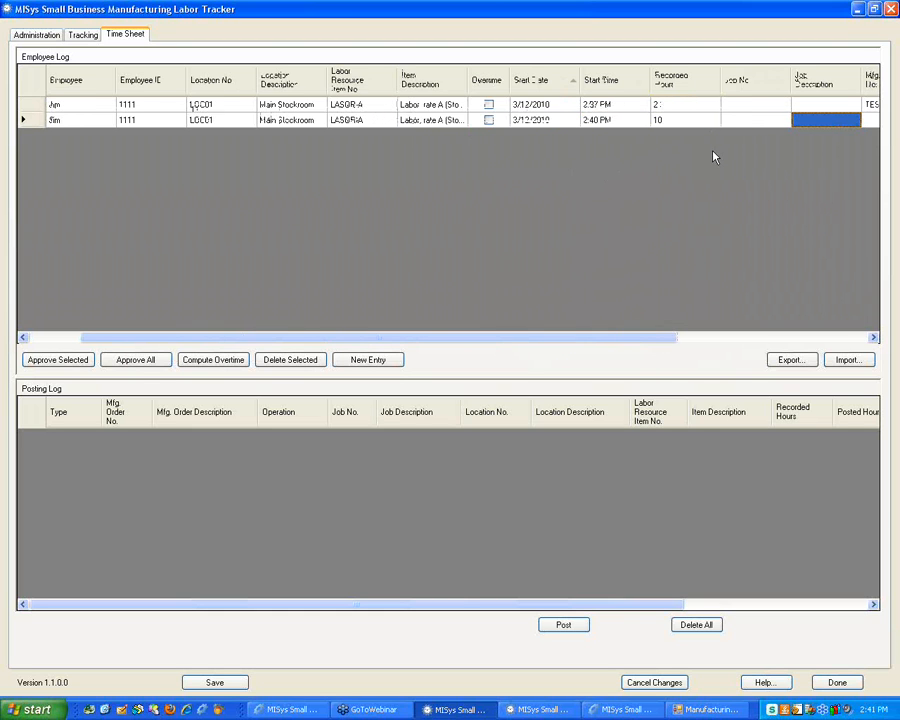
pyautogui.press('Tab')
# Assign the entry to job ENG02 and save the time sheet
pyautogui.click(818, 120)
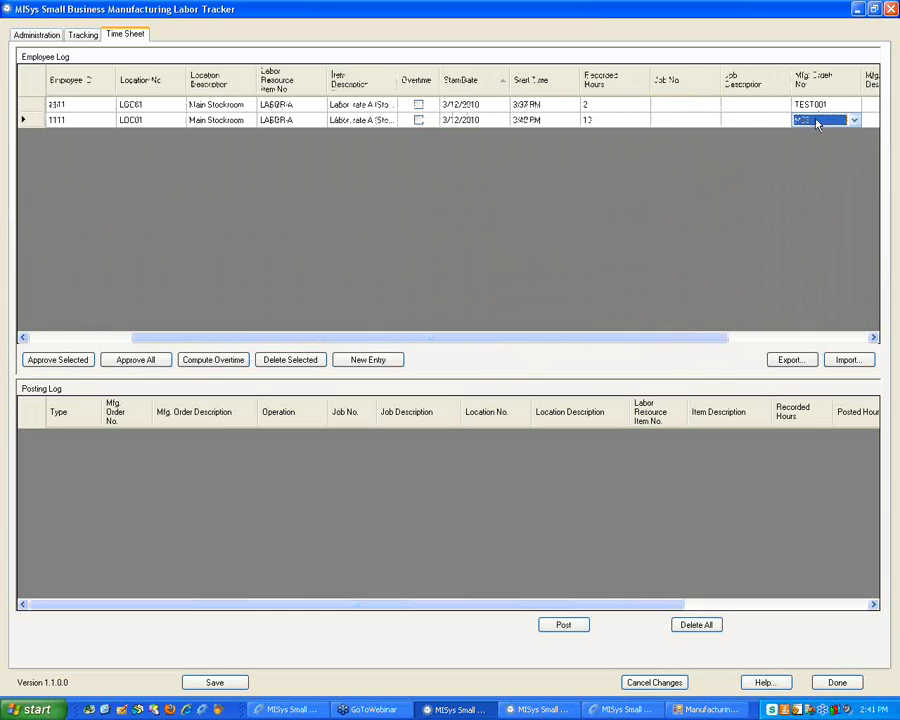
pyautogui.click(766, 123)
pyautogui.click(711, 122)
pyautogui.click(710, 122)
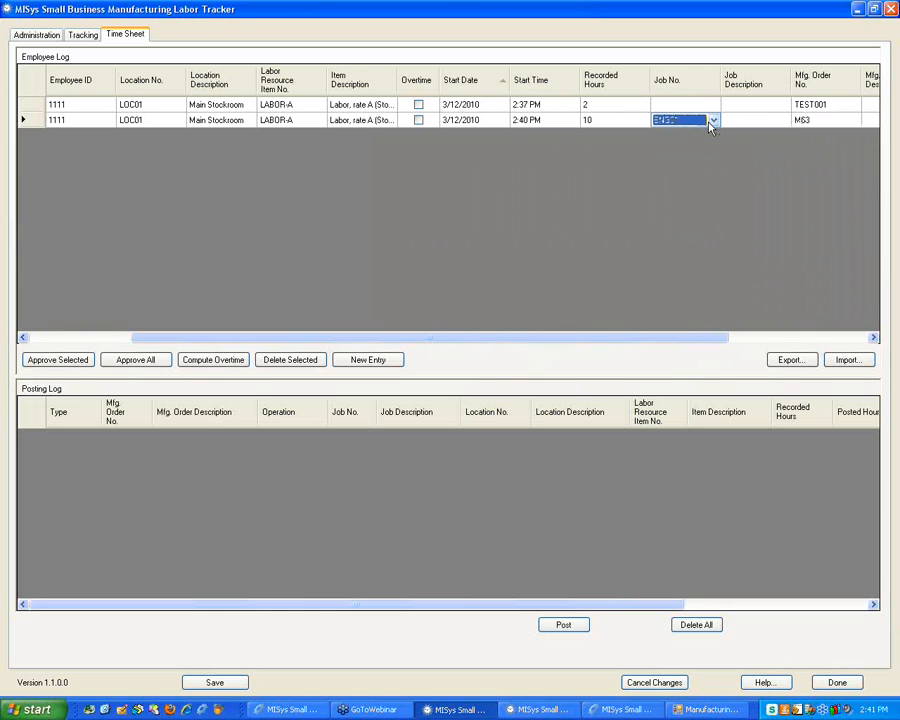
pyautogui.click(712, 121)
pyautogui.click(695, 142)
pyautogui.click(768, 124)
pyautogui.click(818, 124)
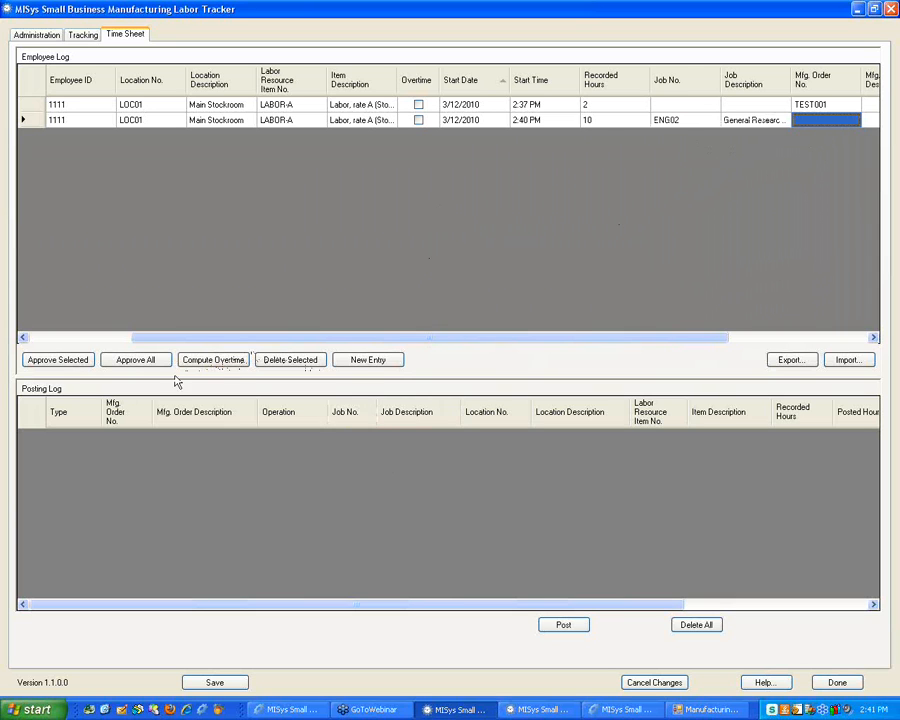
pyautogui.click(206, 684)
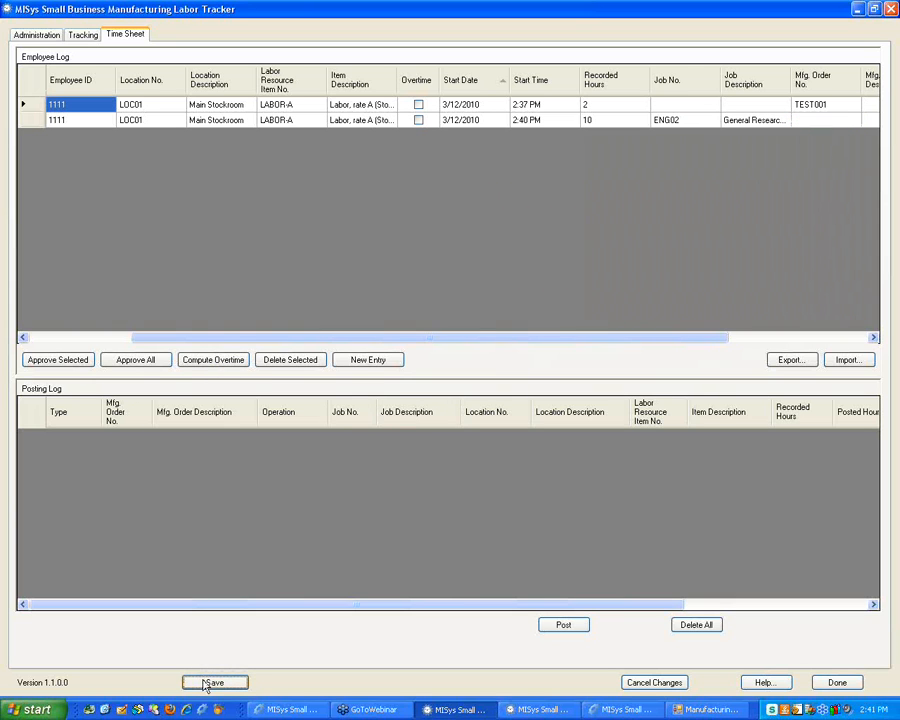
# Compute overtime for the chosen employee from 3/12/2010 to 3/12/2010
pyautogui.click(208, 364)
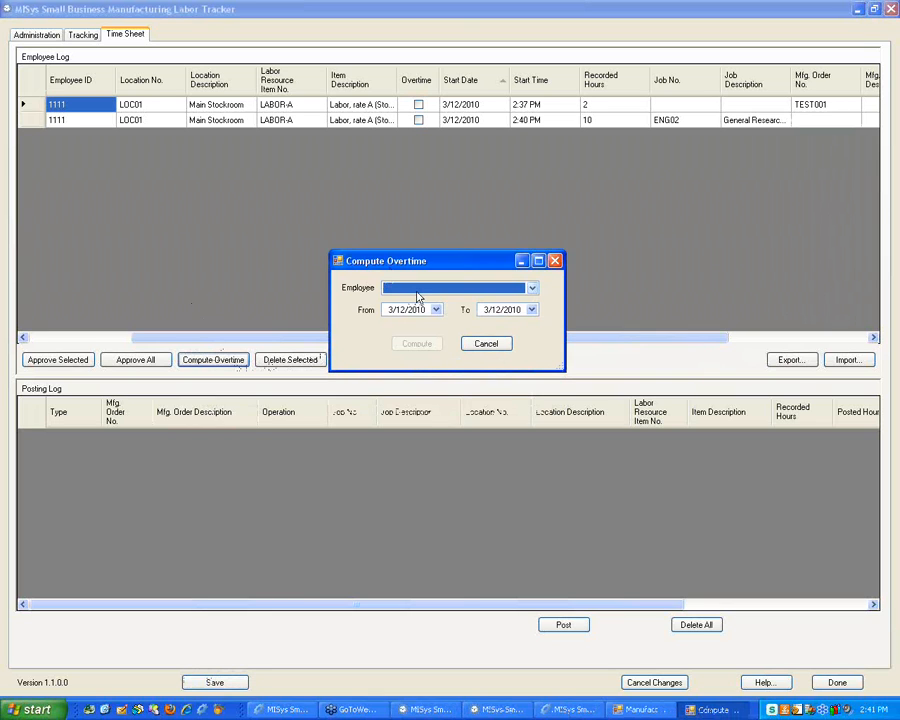
pyautogui.click(418, 292)
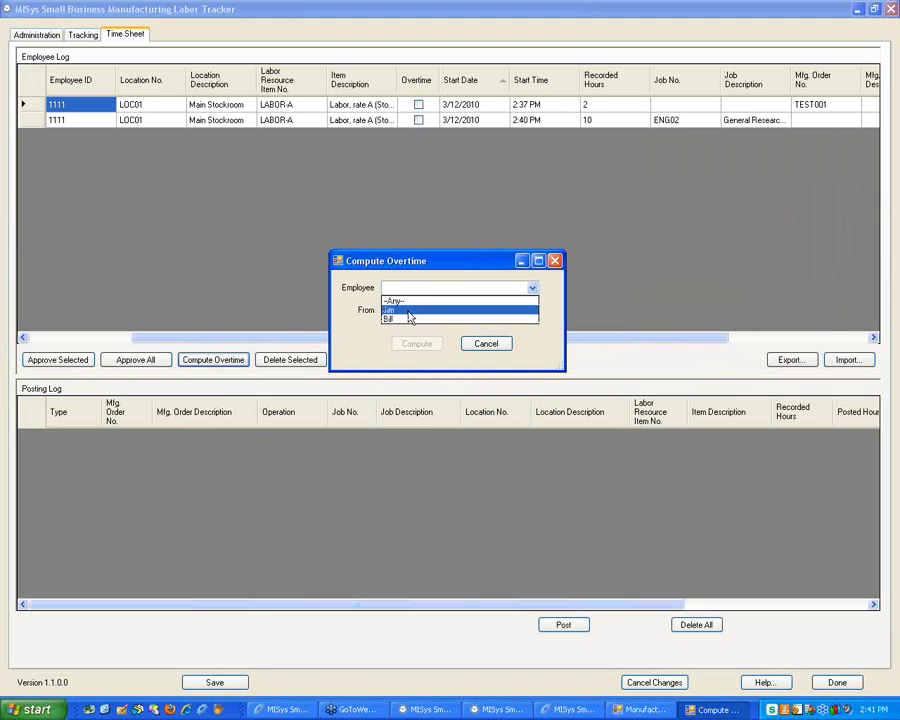
pyautogui.click(410, 314)
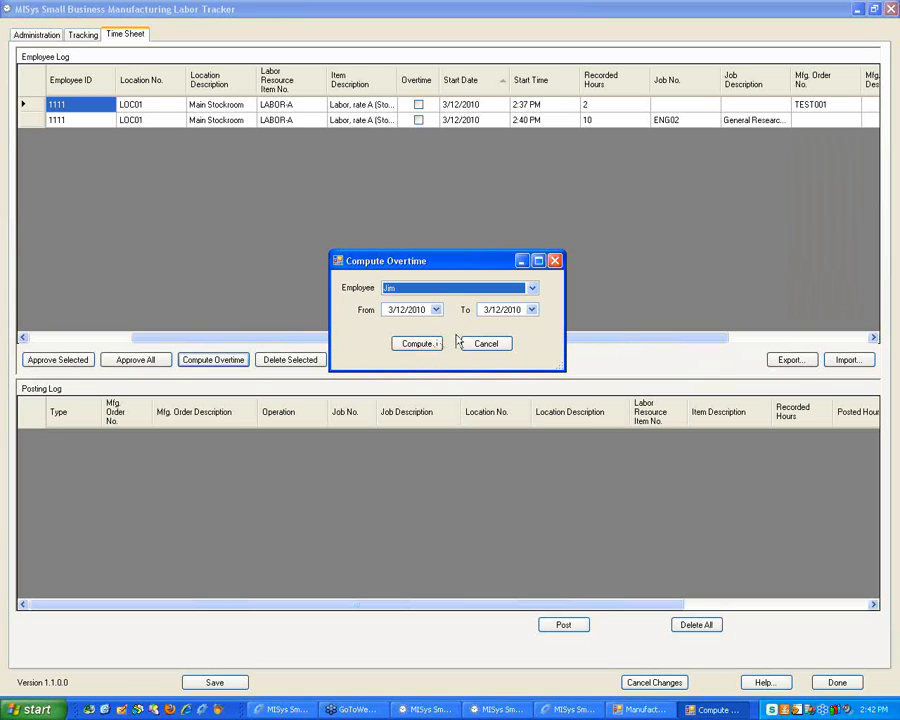
pyautogui.click(415, 346)
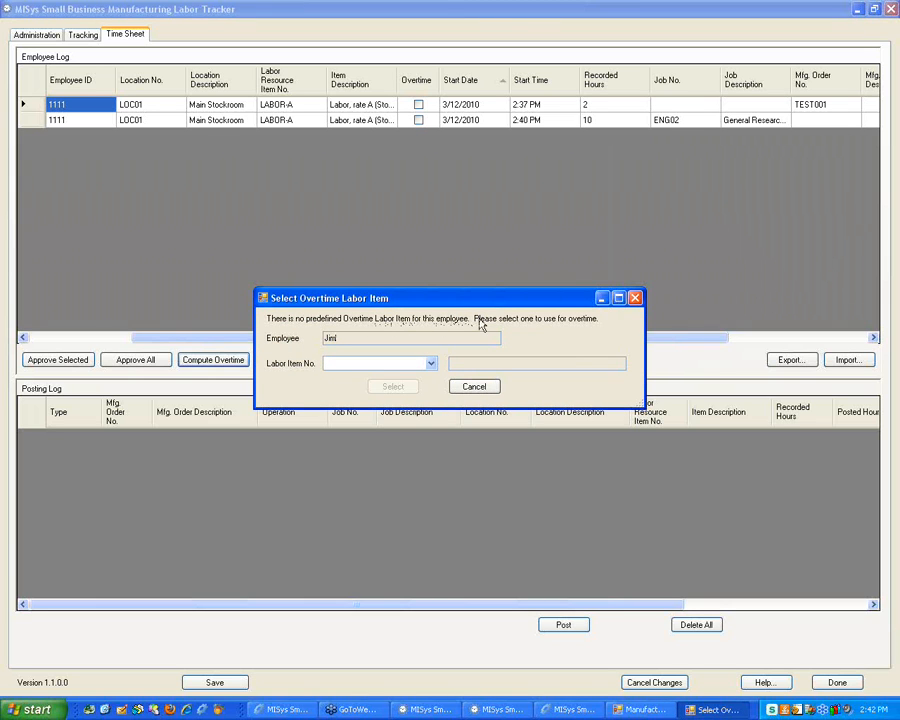
# Apply LABOR-D as the overtime labor item and close the results summary
pyautogui.click(430, 363)
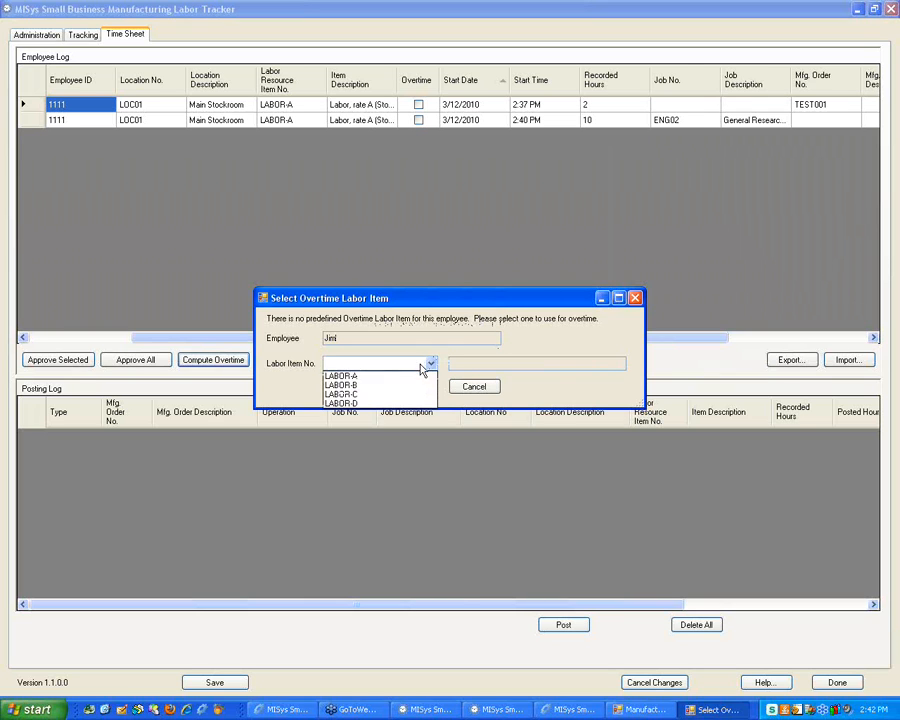
pyautogui.click(382, 403)
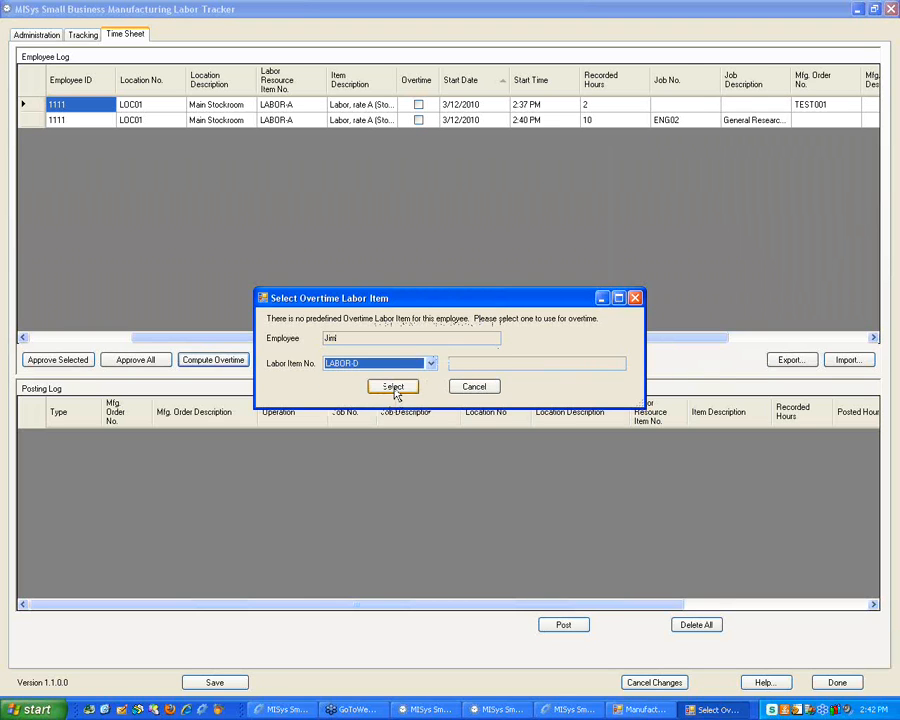
pyautogui.click(395, 390)
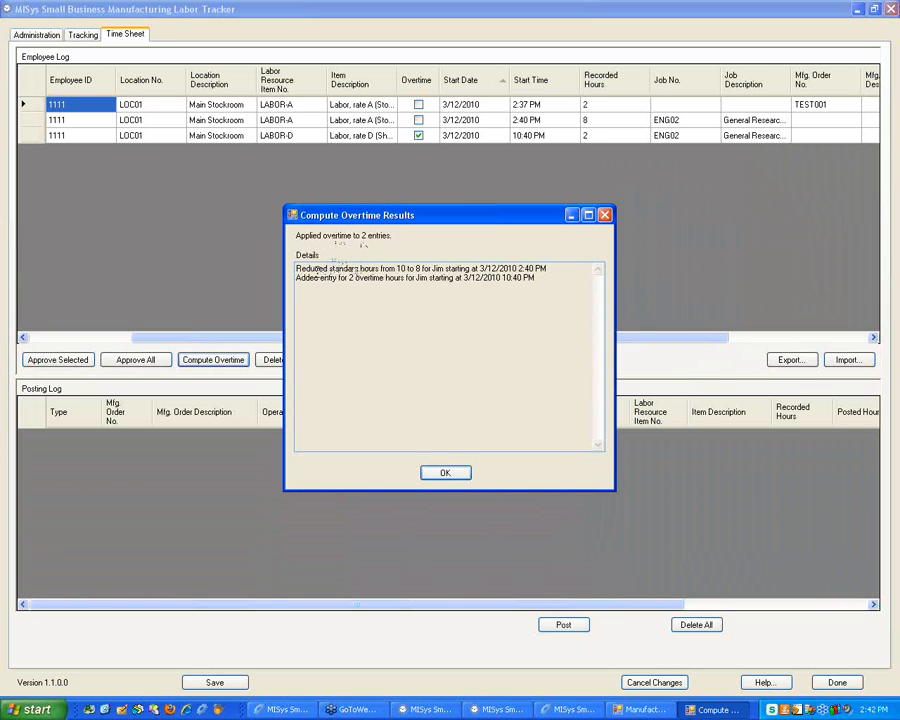
pyautogui.moveTo(314, 269); pyautogui.dragTo(406, 270)
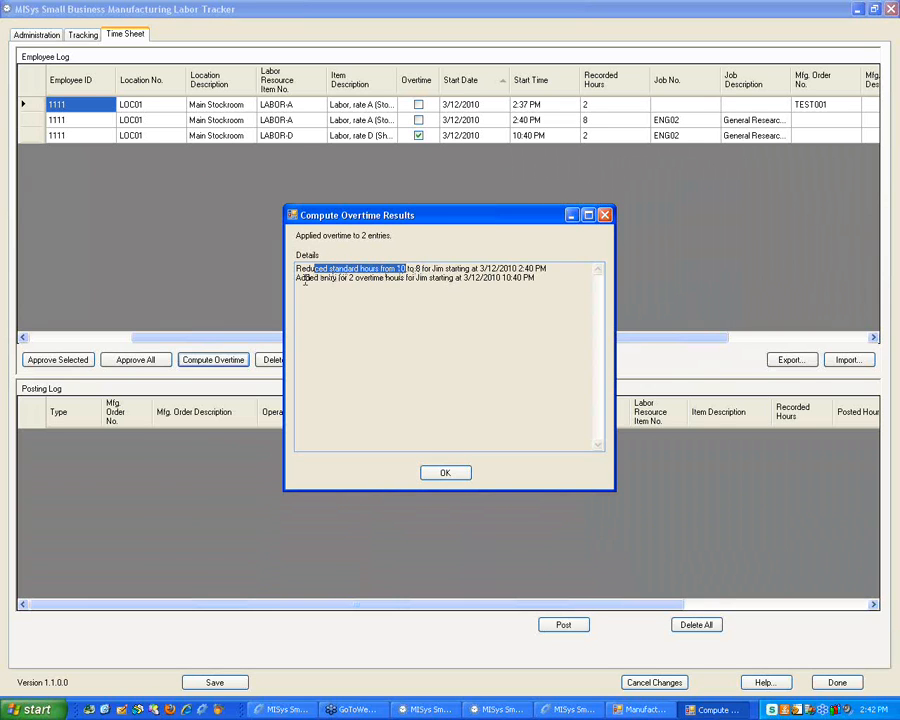
pyautogui.click(448, 478)
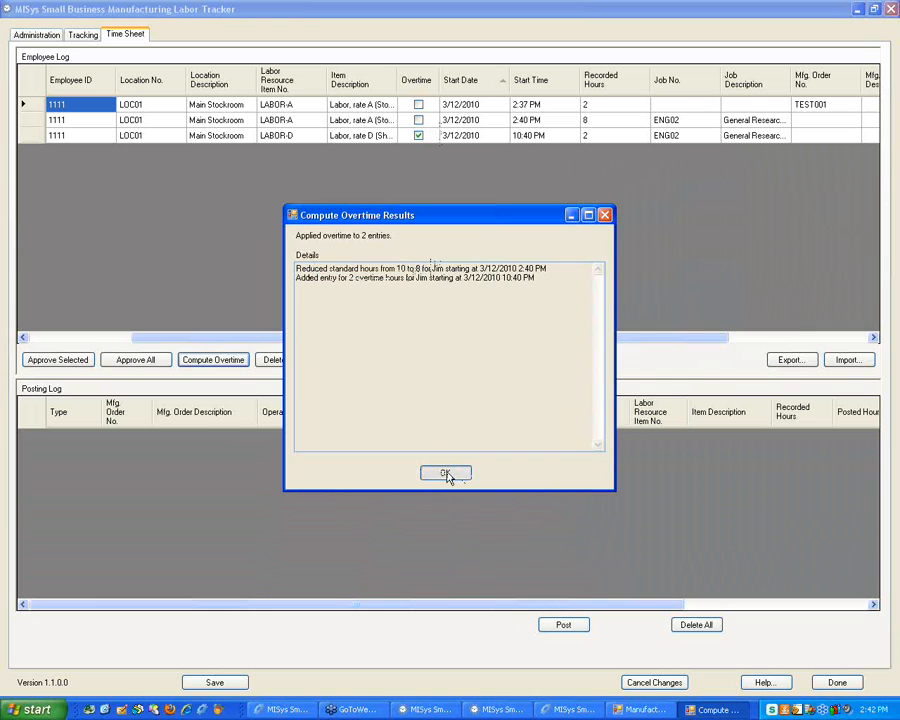
pyautogui.moveTo(390, 336); pyautogui.dragTo(248, 332)
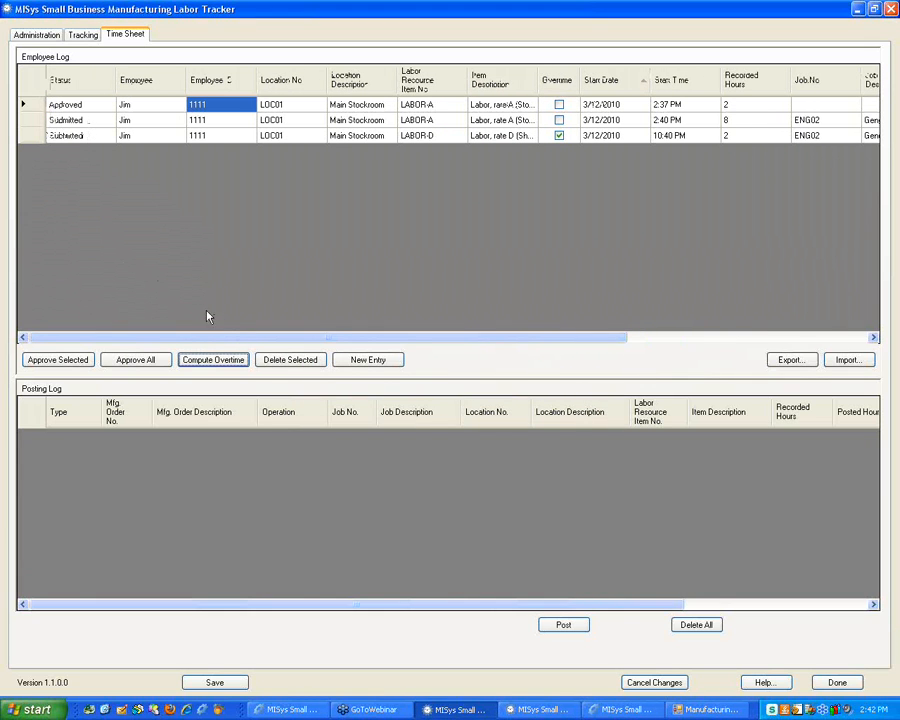
pyautogui.moveTo(207, 339); pyautogui.dragTo(406, 339)
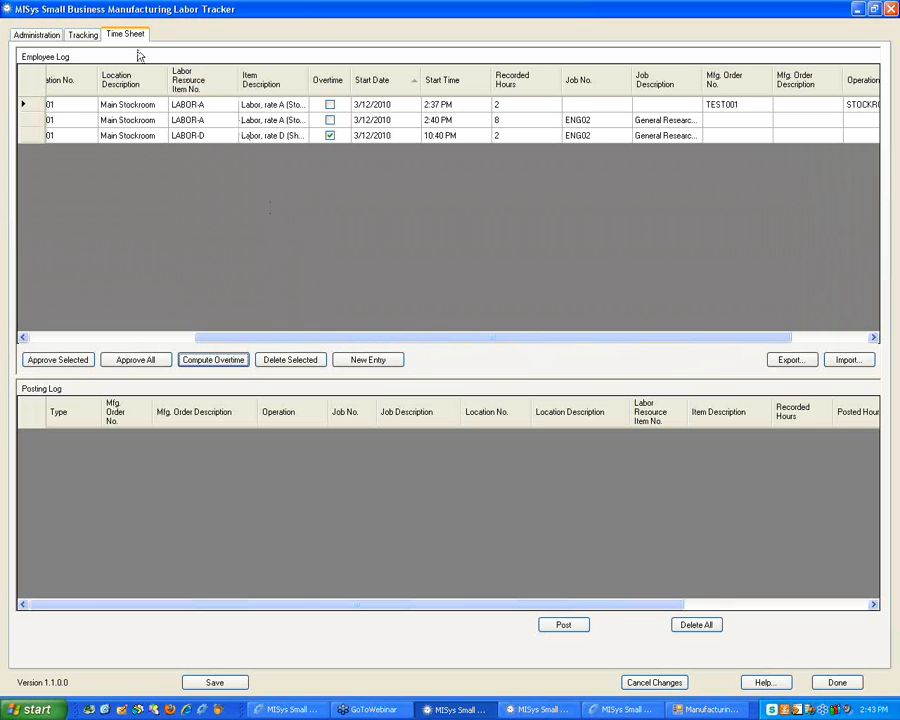
pyautogui.click(86, 35)
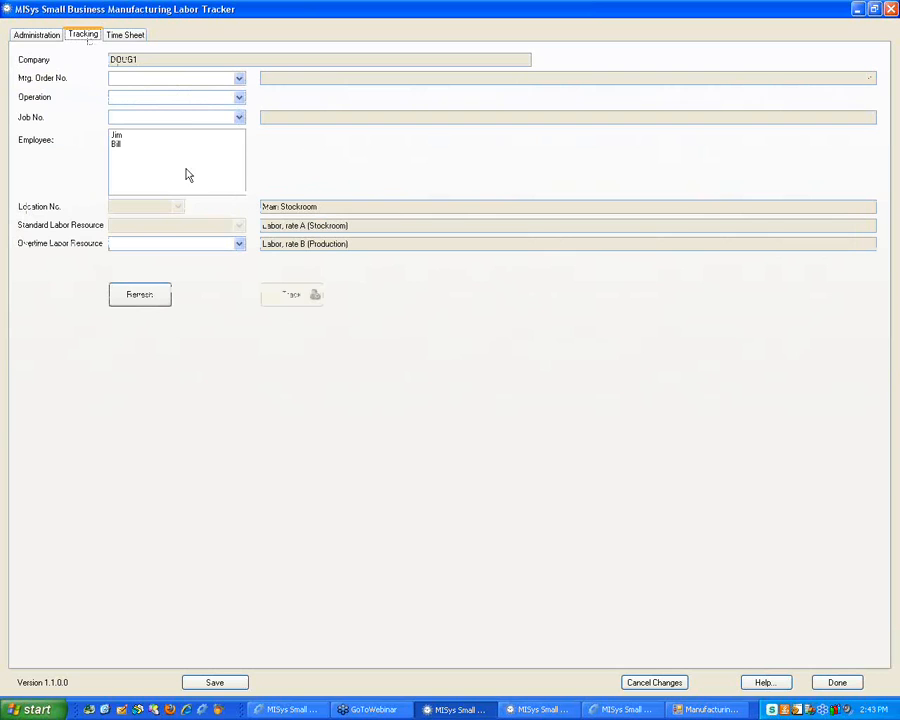
pyautogui.click(134, 143)
pyautogui.click(129, 136)
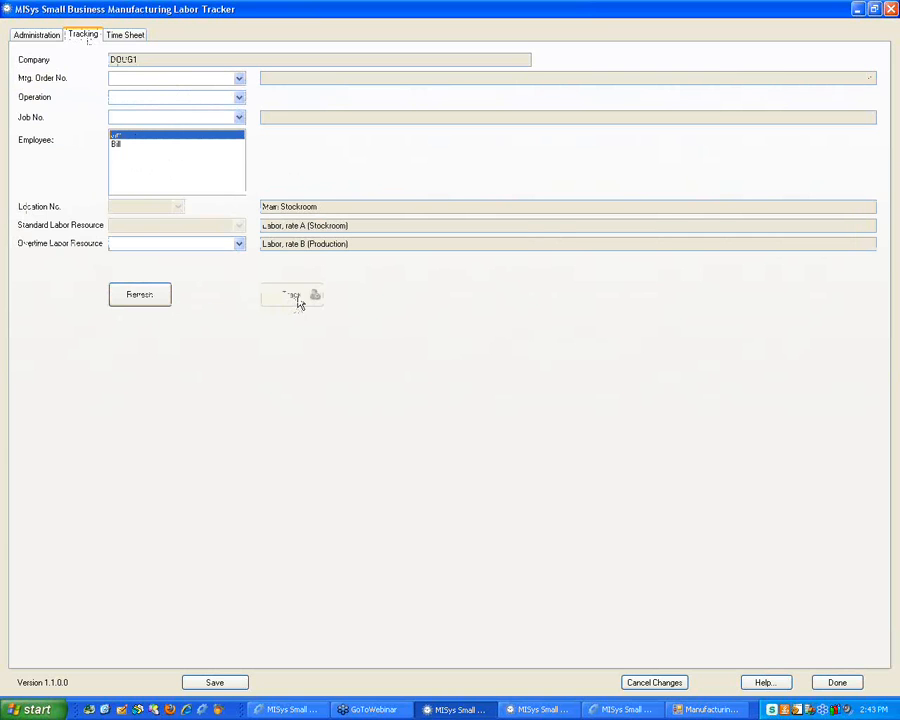
pyautogui.click(118, 35)
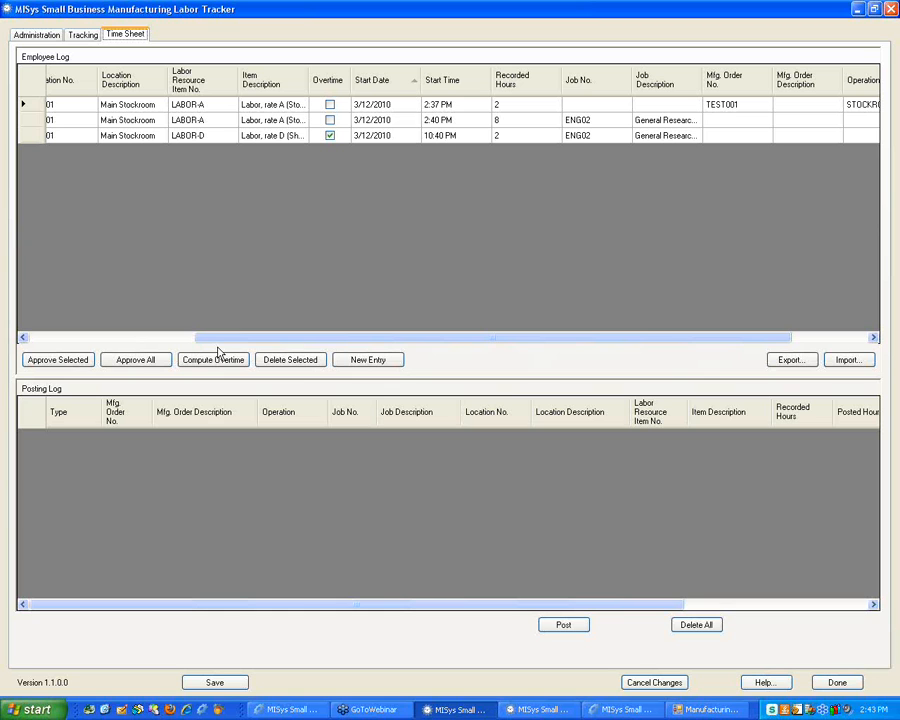
# Delete the 2-hour LABOR-D overtime entry from the time sheet
pyautogui.moveTo(274, 339); pyautogui.dragTo(79, 232)
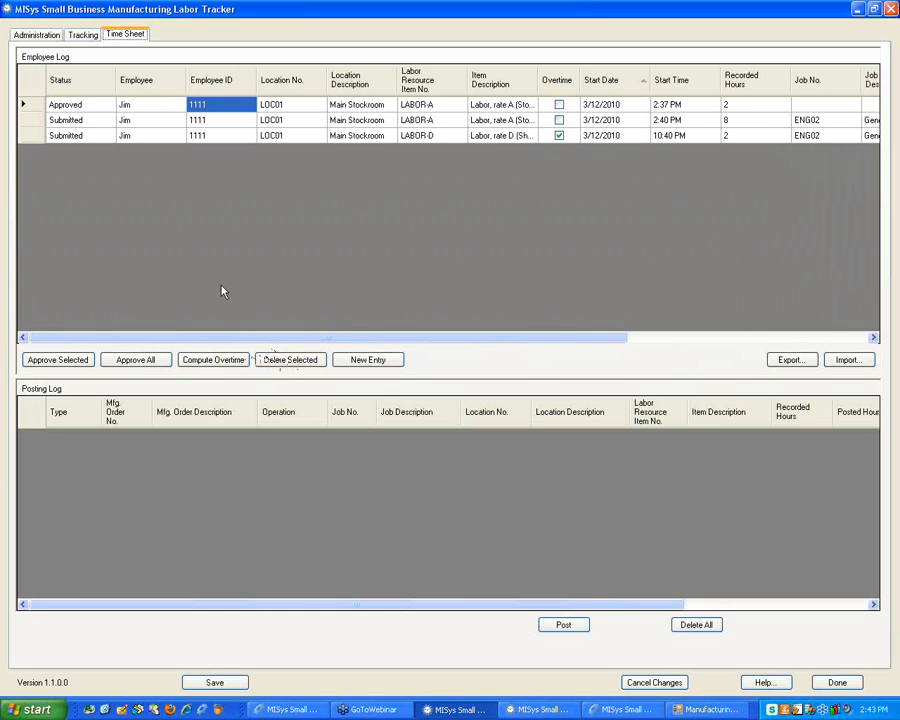
pyautogui.click(28, 121)
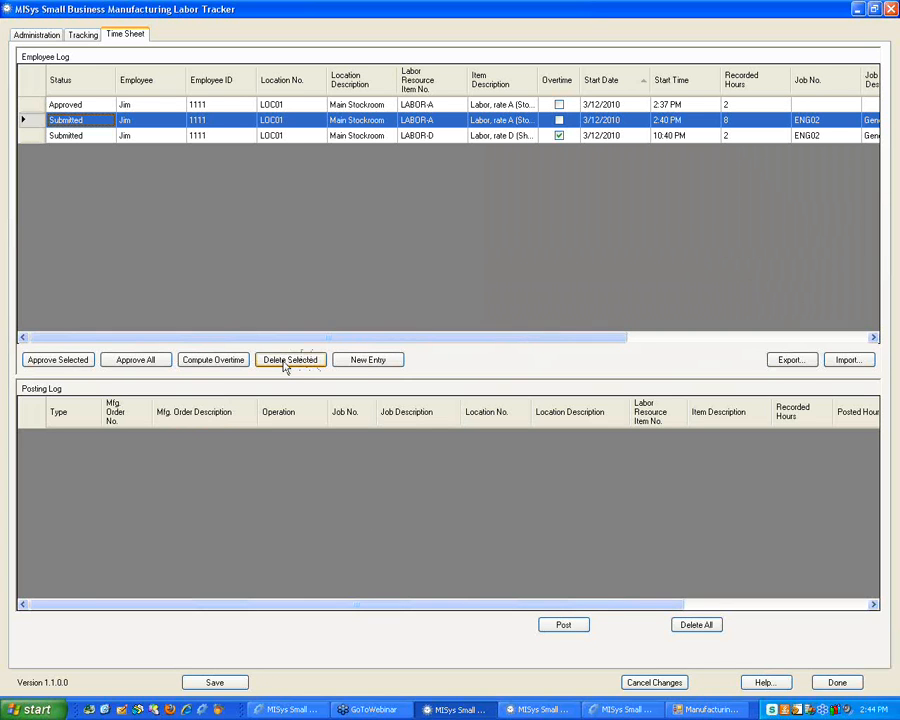
pyautogui.click(24, 133)
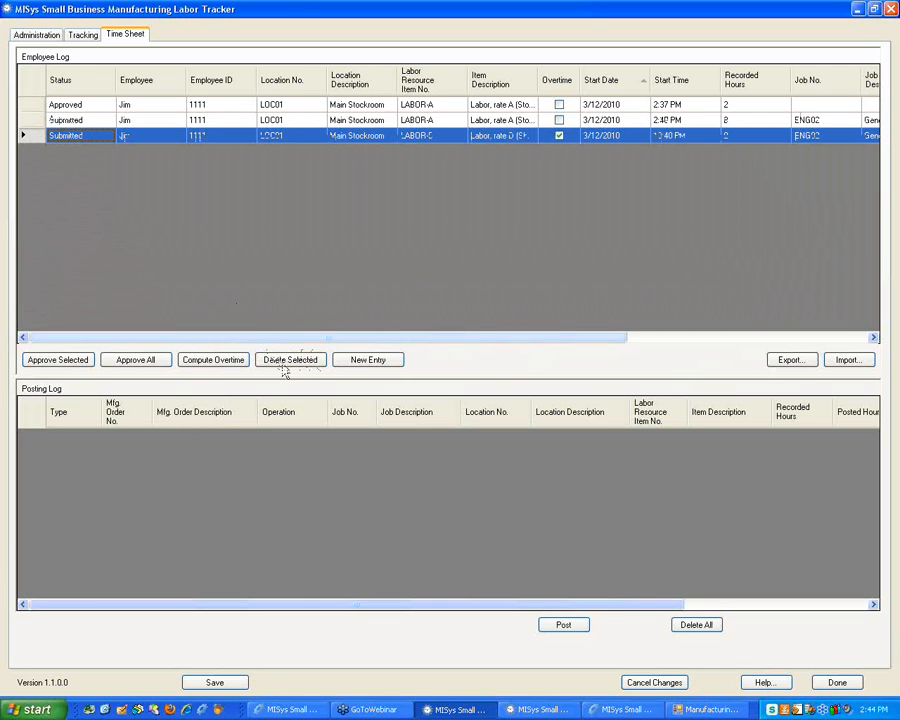
pyautogui.click(289, 360)
pyautogui.click(420, 392)
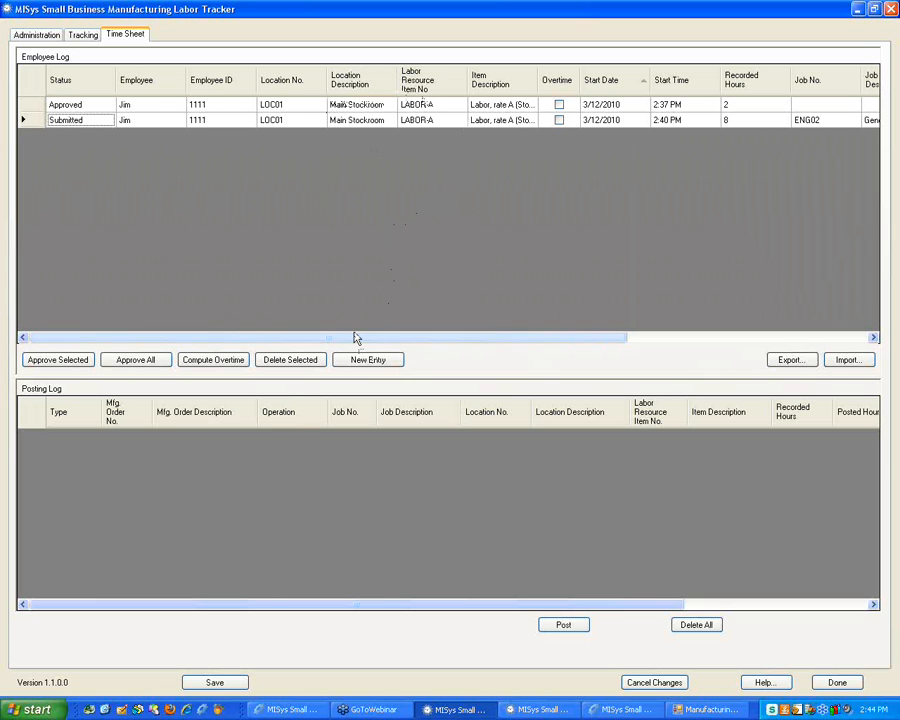
# Browse the C: drive in PowerDesk and select Time.csv
pyautogui.click(155, 708)
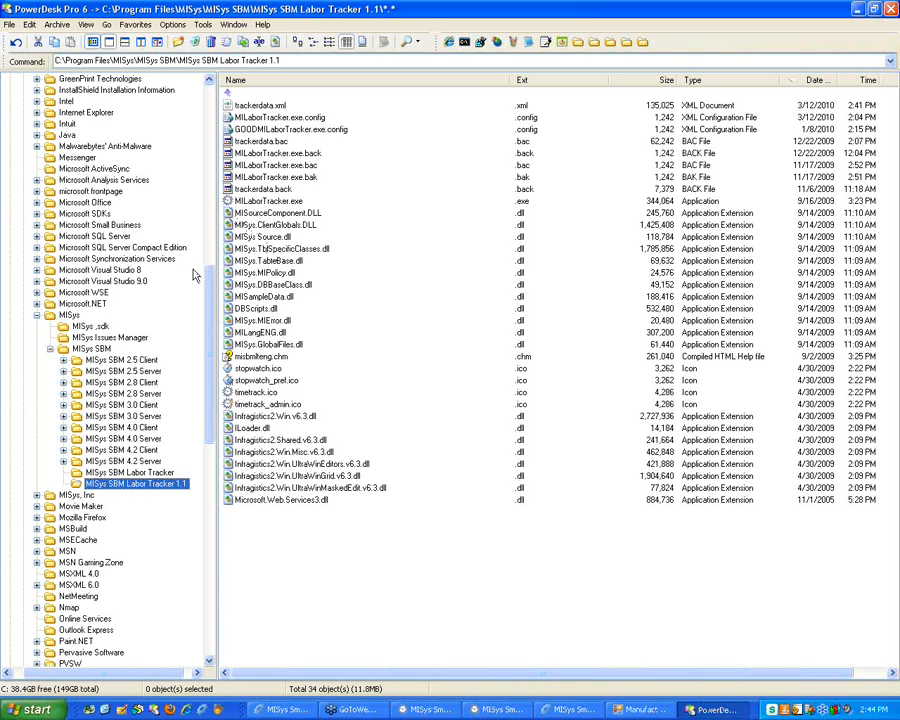
pyautogui.moveTo(209, 275); pyautogui.dragTo(210, 84)
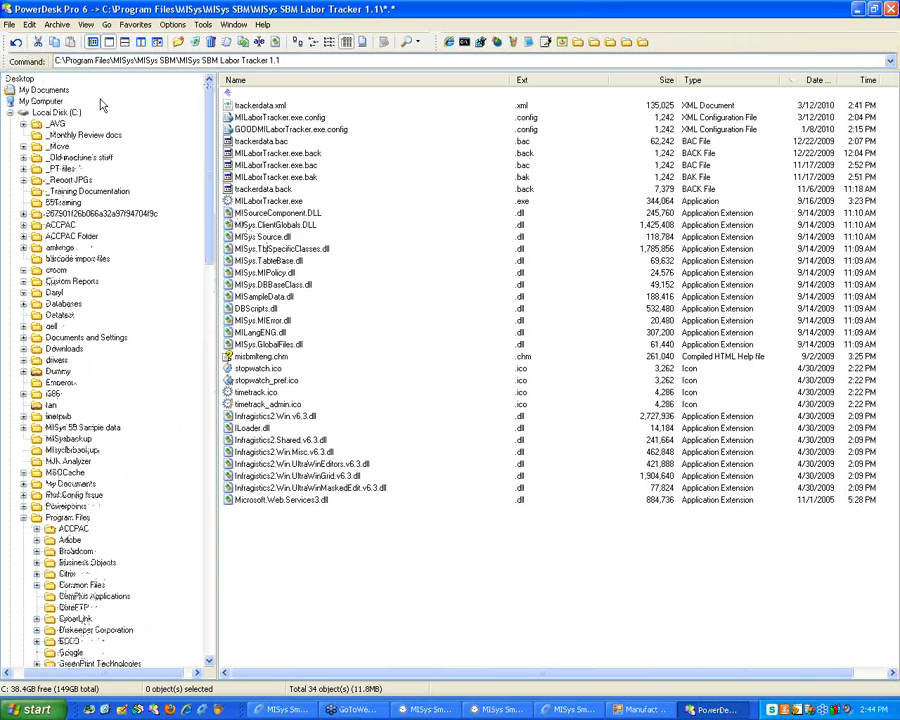
pyautogui.click(59, 112)
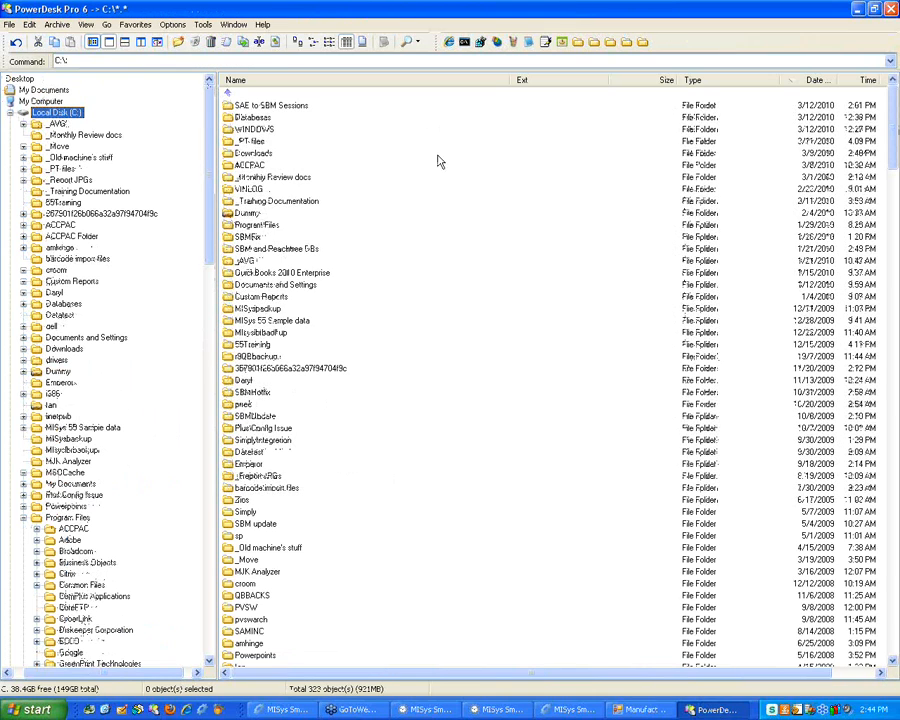
pyautogui.scroll(-5, 610, 211)
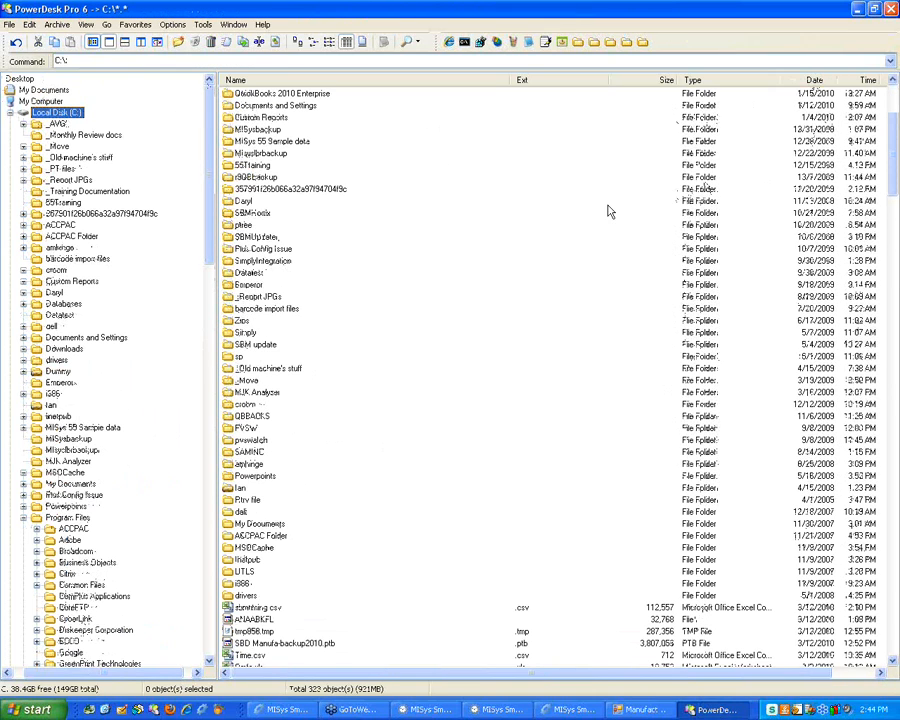
pyautogui.scroll(-1, 400, 450)
pyautogui.click(250, 620)
# Open Time.csv, widen its date and startTime columns, and close the workbook
pyautogui.doubleClick(250, 620)
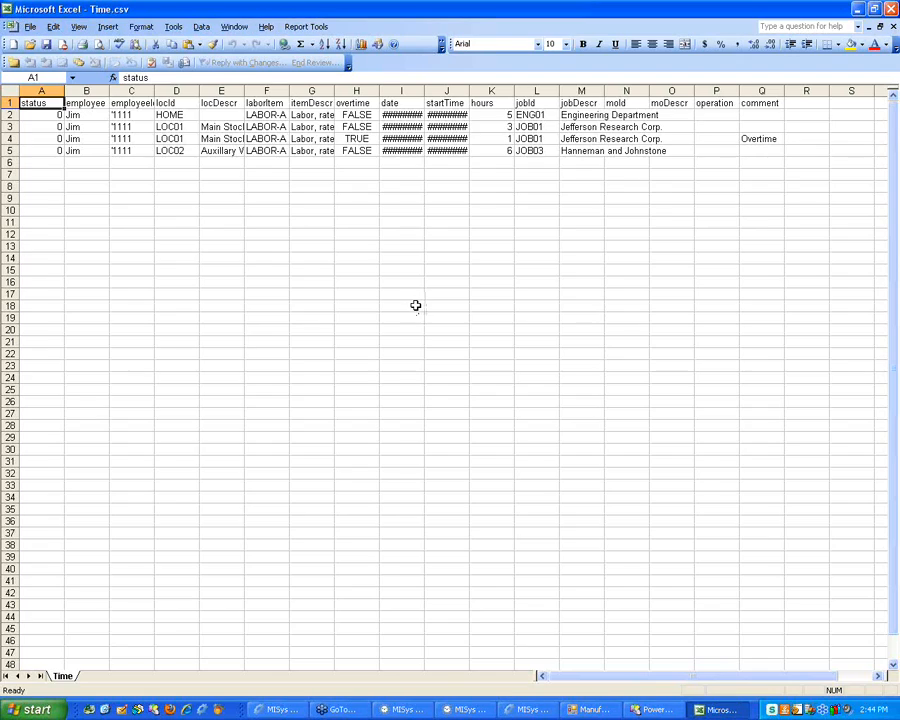
pyautogui.click(396, 293)
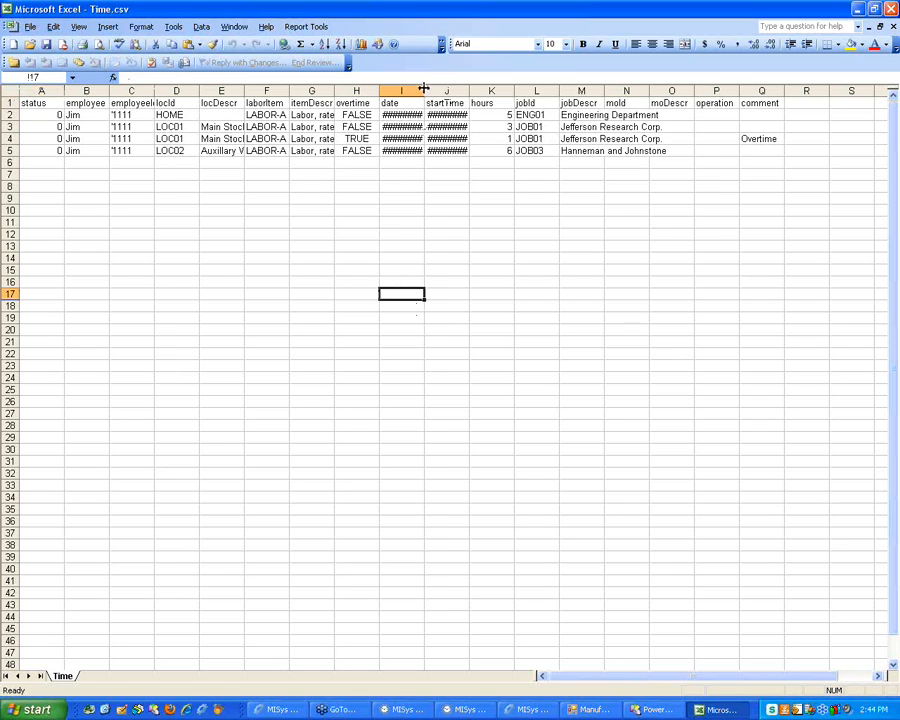
pyautogui.moveTo(425, 91); pyautogui.dragTo(557, 90)
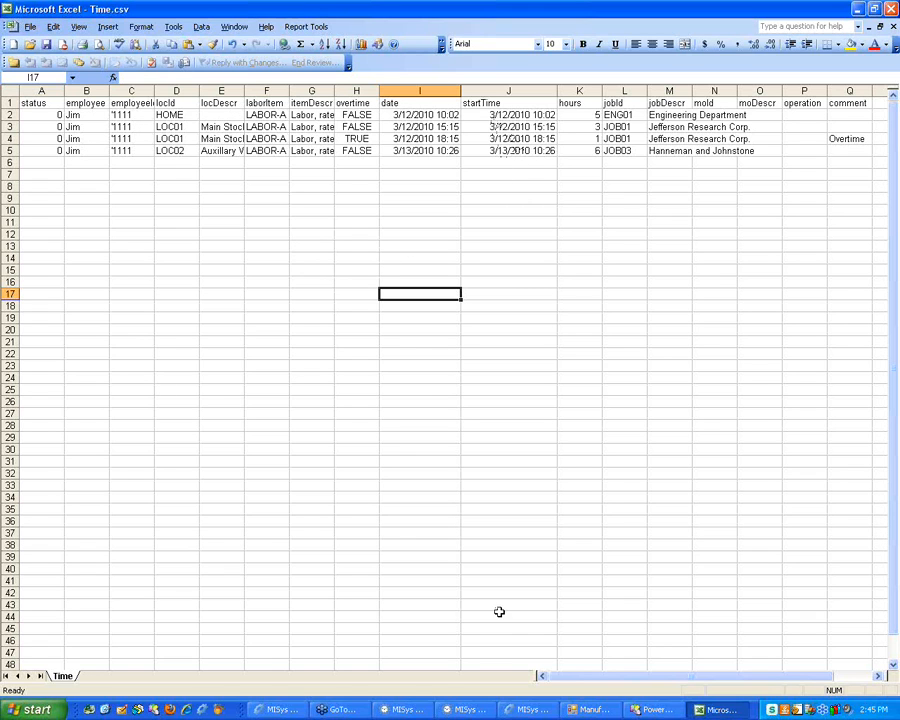
pyautogui.moveTo(573, 678)
pyautogui.mouseDown()
pyautogui.moveTo(665, 678)
pyautogui.moveTo(568, 678)
pyautogui.mouseUp()
pyautogui.click(895, 9)
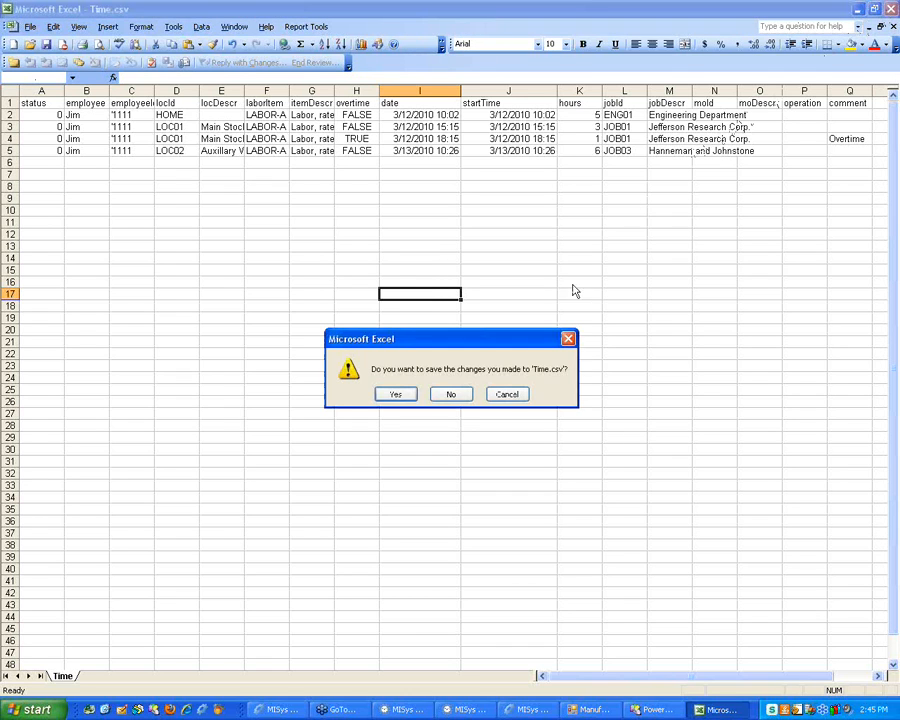
# Close Time.csv without saving and delete the Submitted time sheet entry
pyautogui.click(450, 395)
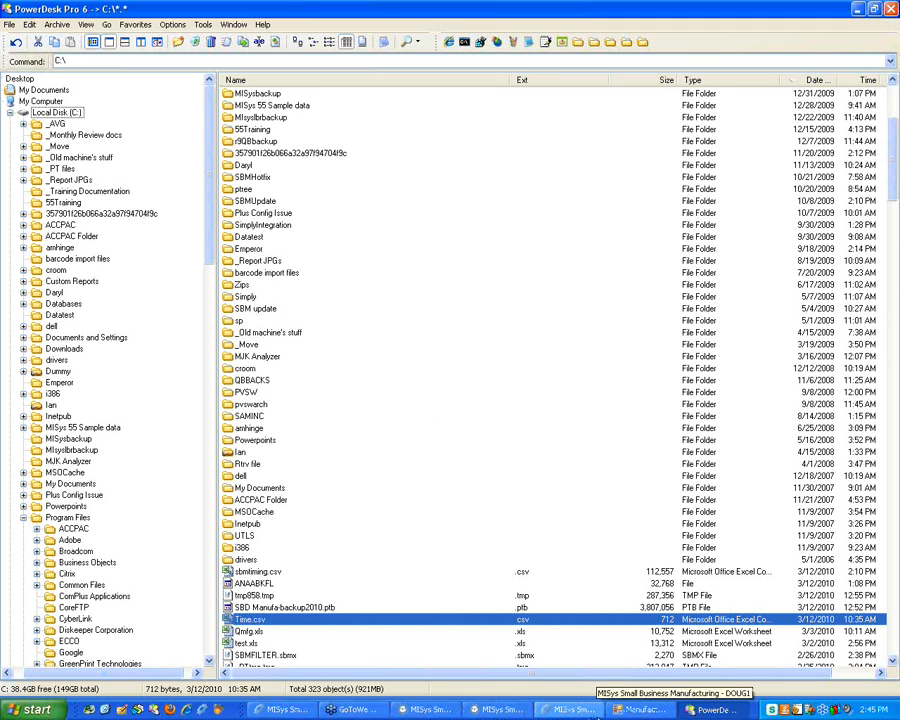
pyautogui.click(425, 709)
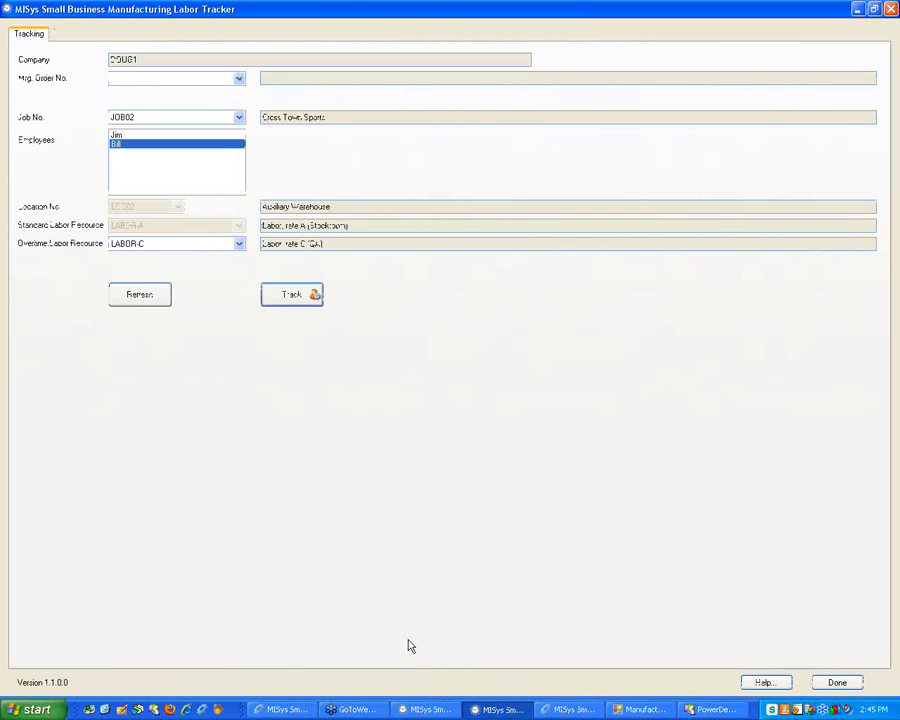
pyautogui.click(428, 708)
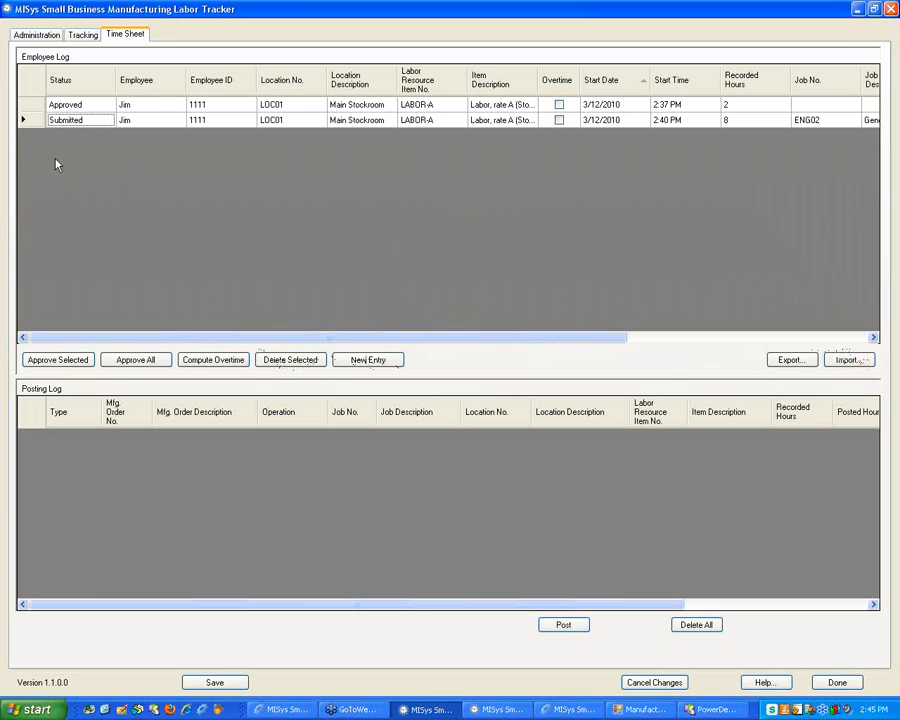
pyautogui.click(23, 120)
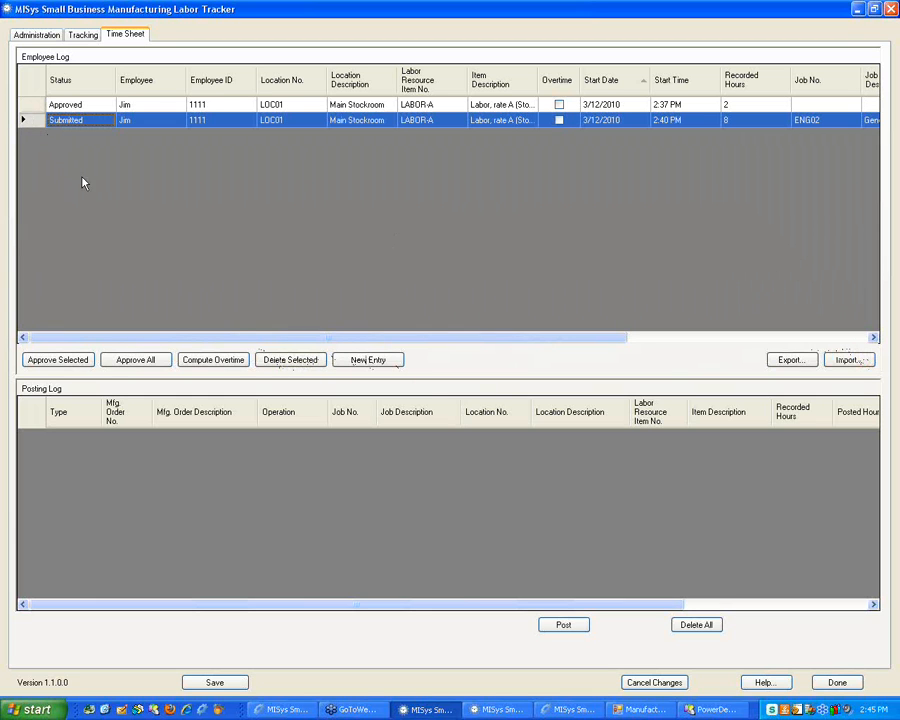
pyautogui.click(296, 360)
pyautogui.click(422, 338)
# Delete all remaining time sheet entries, leaving the Employee Log empty
pyautogui.click(38, 108)
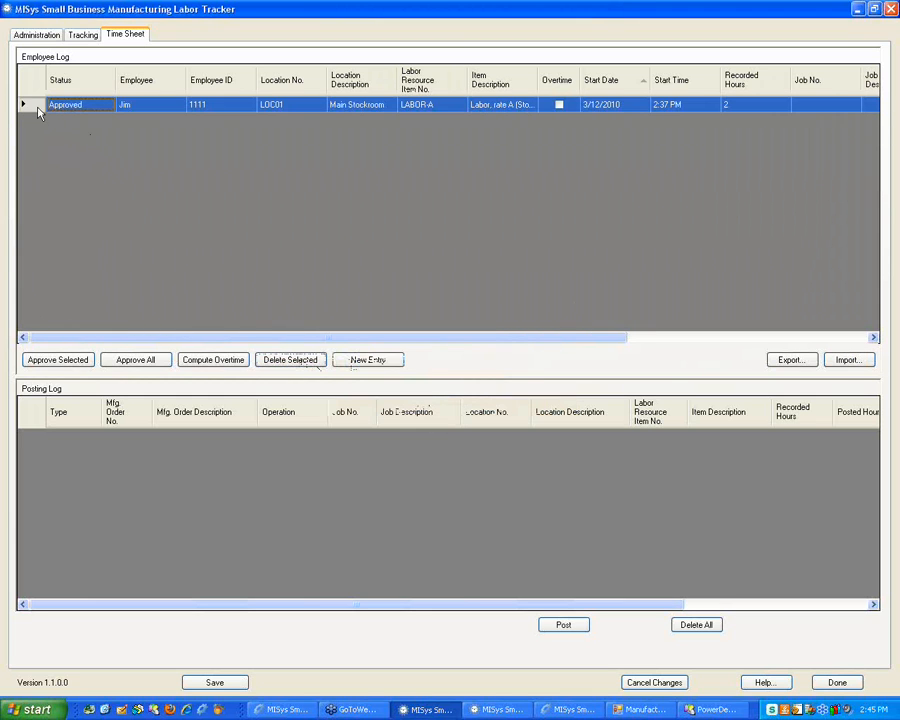
pyautogui.click(682, 626)
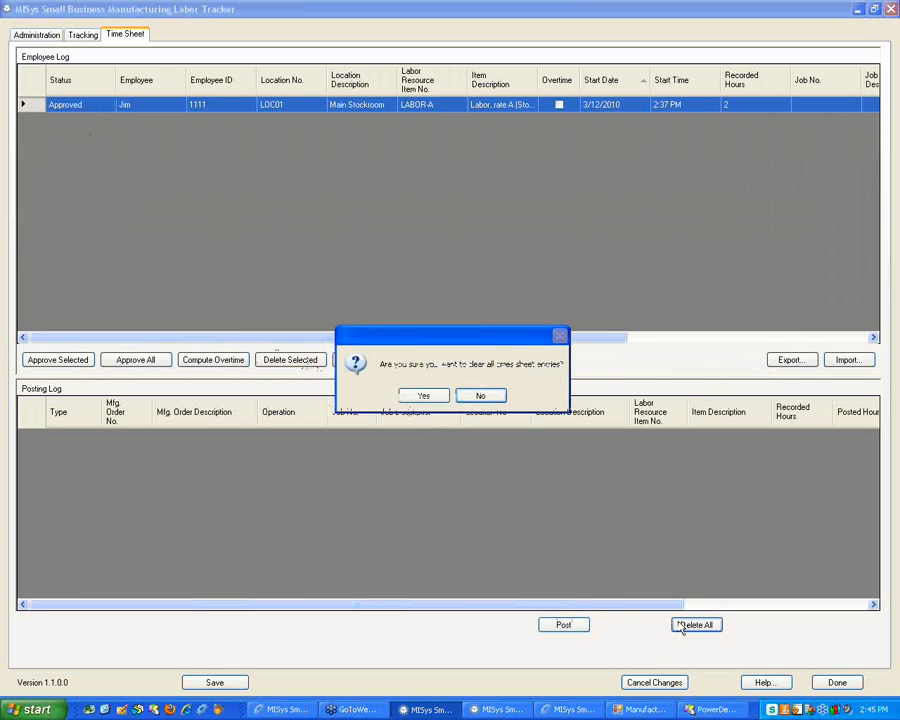
pyautogui.click(432, 398)
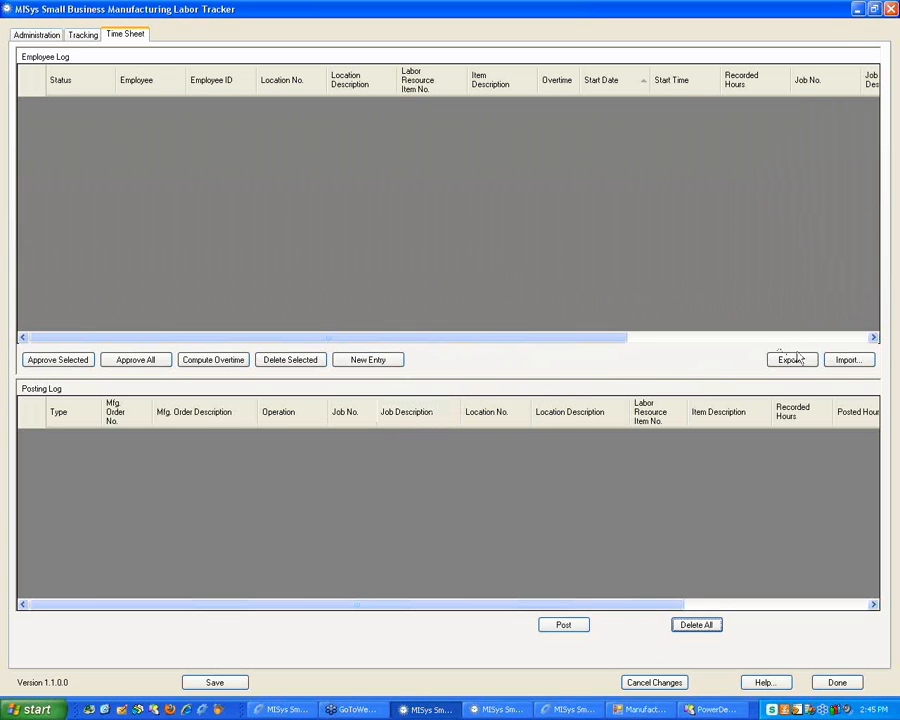
# Import the four Time.csv records as Submitted entries and request Approve All
pyautogui.click(846, 360)
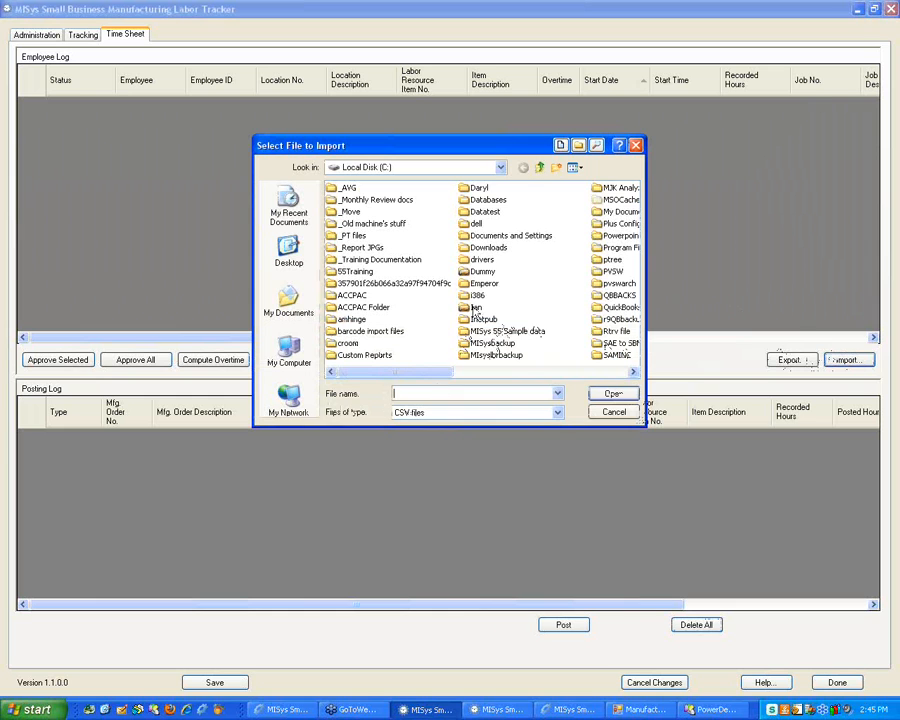
pyautogui.click(573, 167)
pyautogui.click(590, 233)
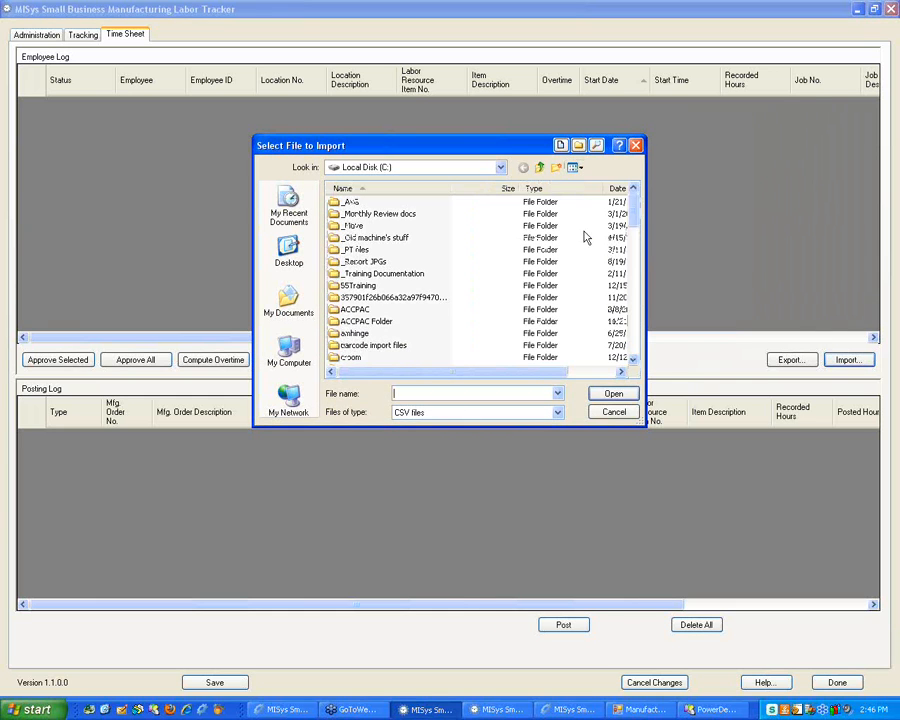
pyautogui.click(618, 188)
pyautogui.click(618, 188)
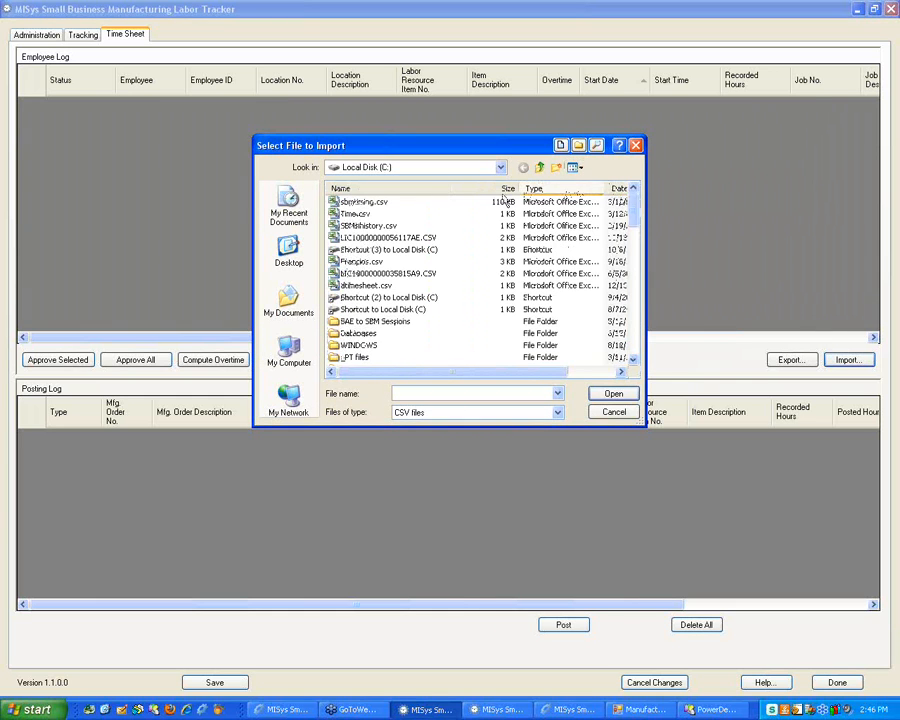
pyautogui.doubleClick(357, 214)
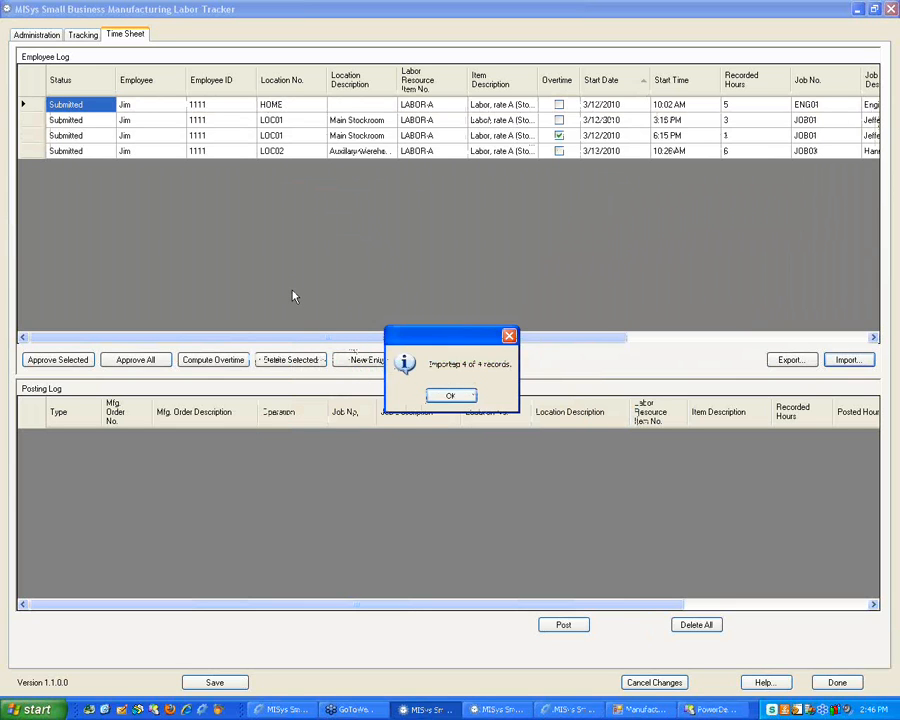
pyautogui.click(452, 395)
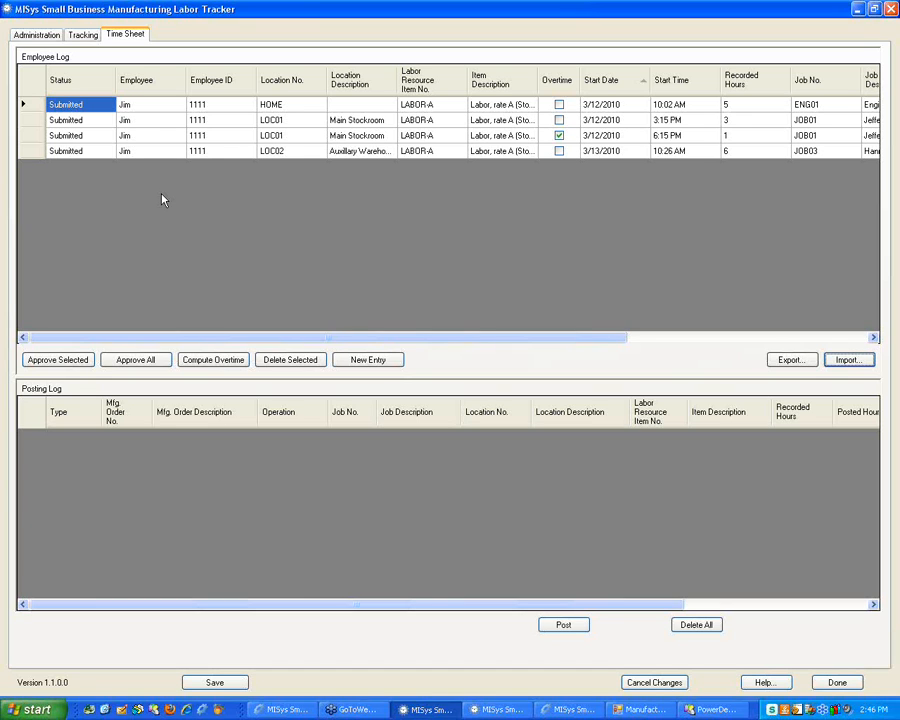
pyautogui.click(132, 360)
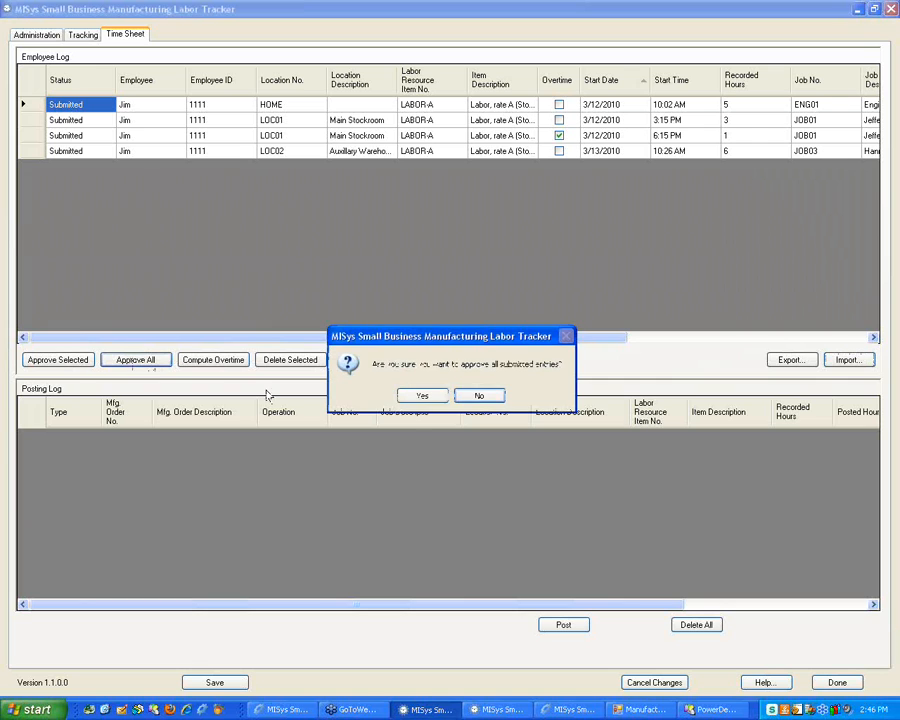
# Approve all four entries, queuing 5, 4 and 6 unposted hours, then view Administration
pyautogui.click(421, 396)
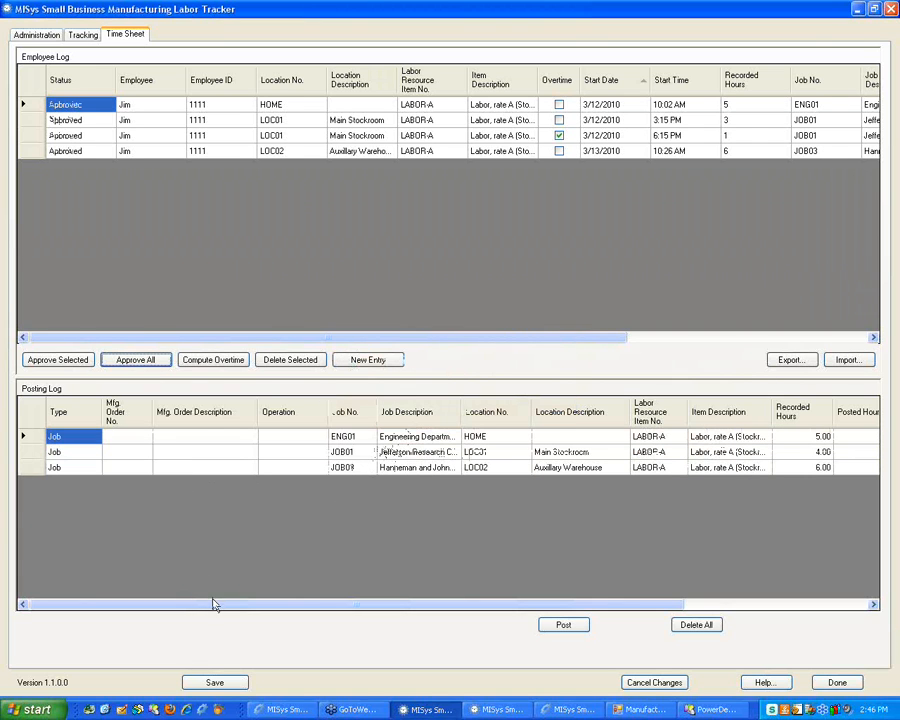
pyautogui.moveTo(210, 605); pyautogui.dragTo(290, 565)
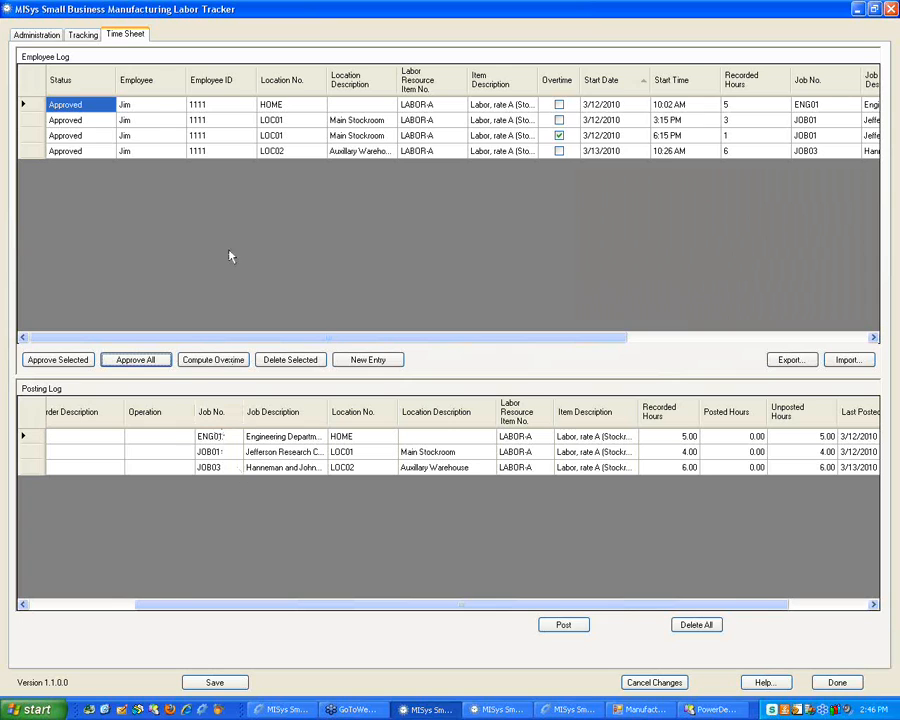
pyautogui.click(37, 34)
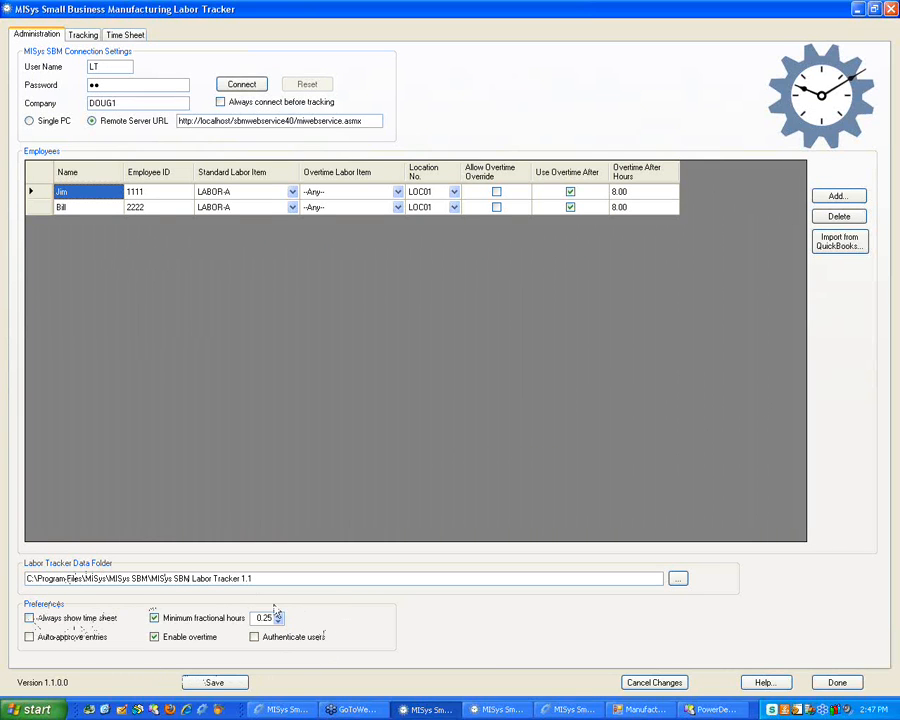
# Turn on Always show time sheet, save the administration settings, and close the extra tracking window
pyautogui.click(30, 618)
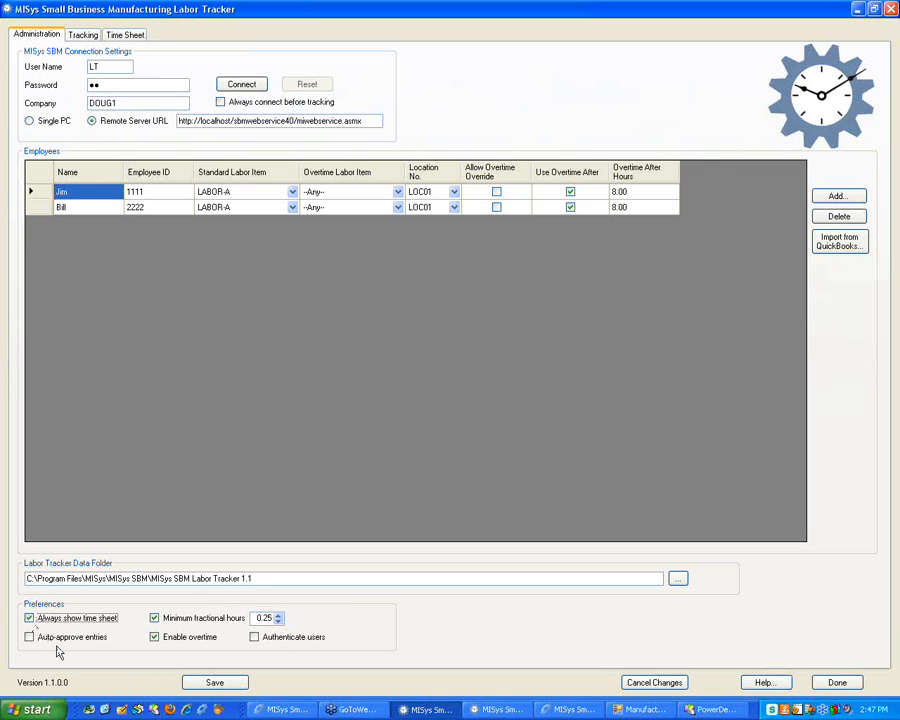
pyautogui.click(215, 683)
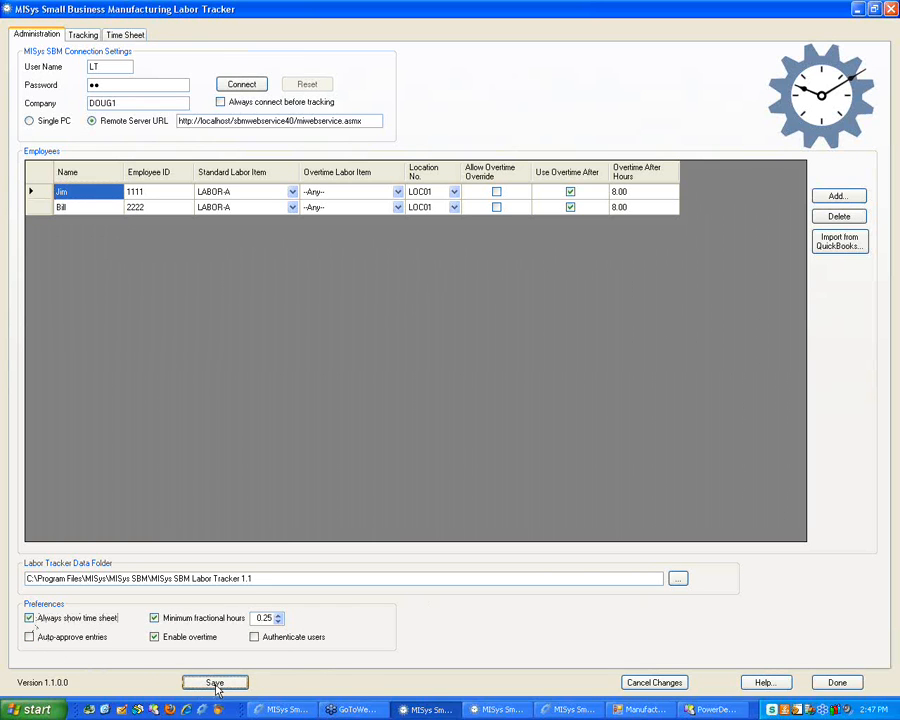
pyautogui.click(490, 709)
pyautogui.click(891, 9)
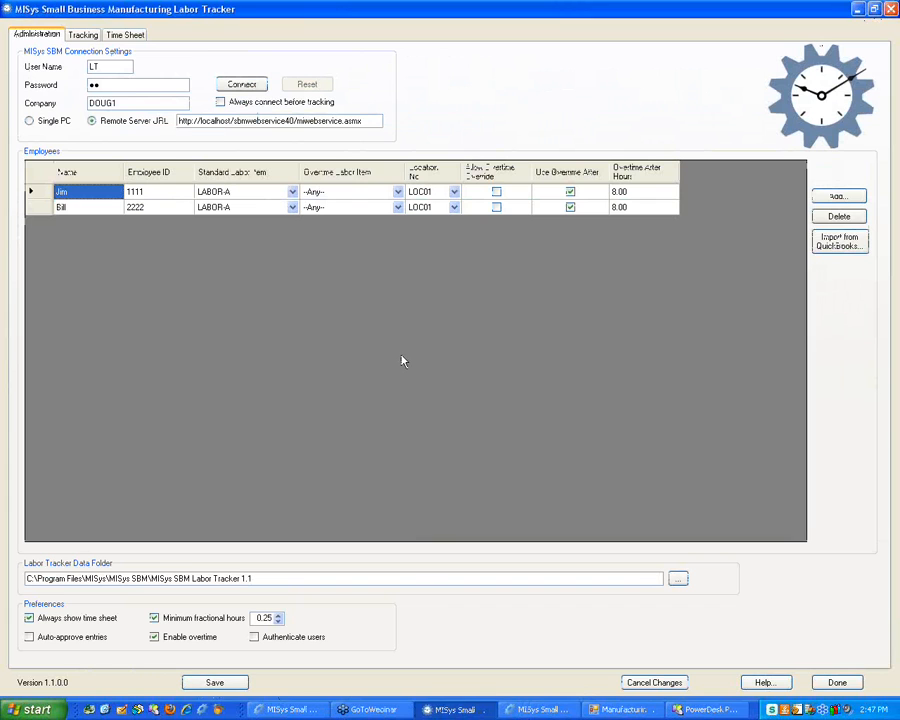
# From the desktop, point out the Labor Tracker and Admin shortcuts, then relaunch Labor Tracker maximised
pyautogui.press('super+d')
pyautogui.click(605, 453)
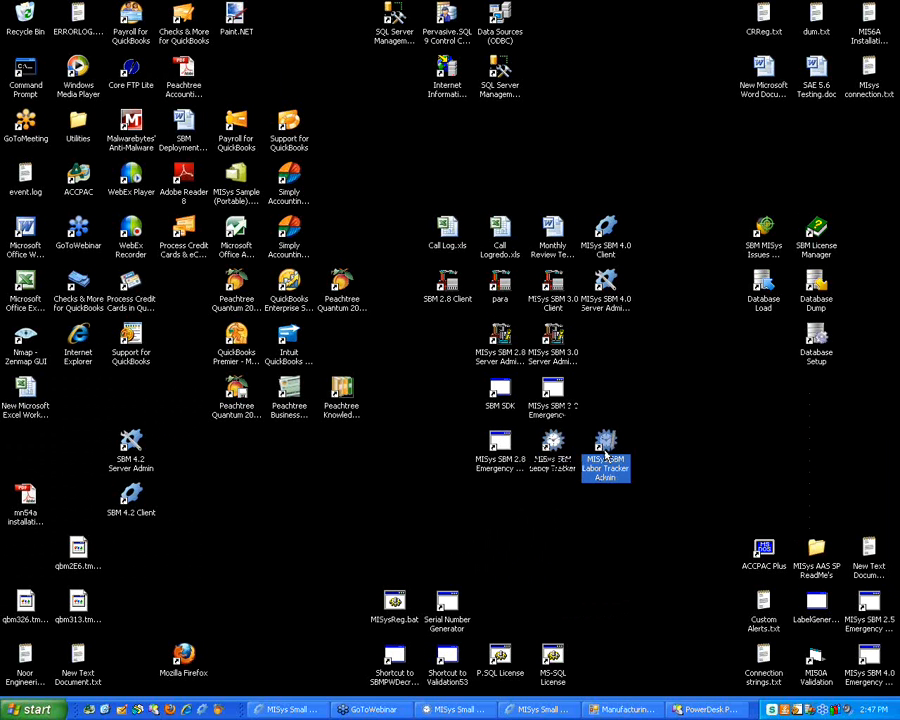
pyautogui.doubleClick(553, 447)
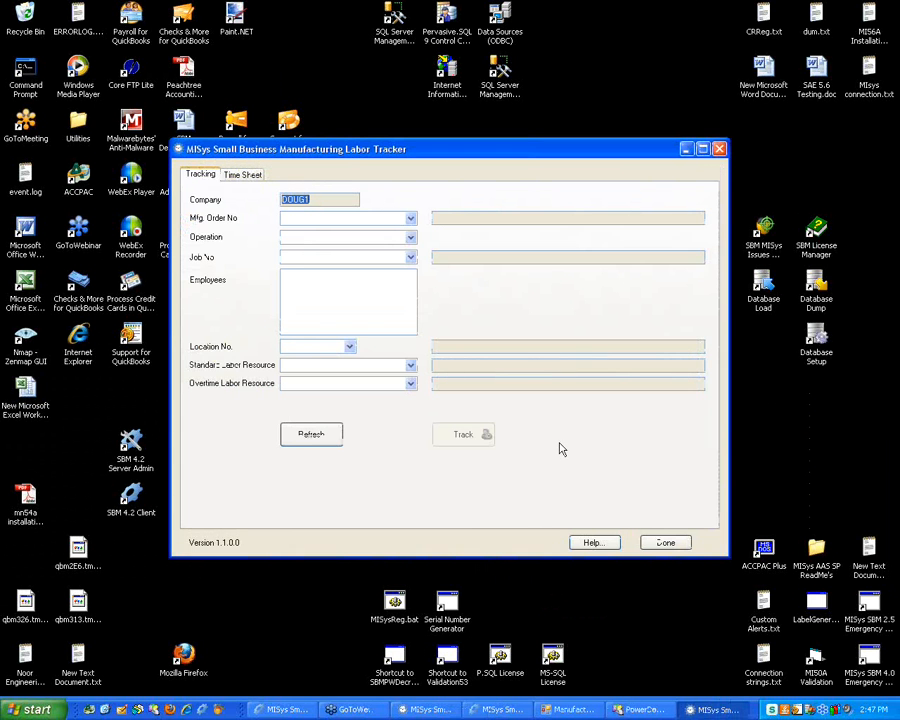
pyautogui.moveTo(408, 148); pyautogui.dragTo(376, 18)
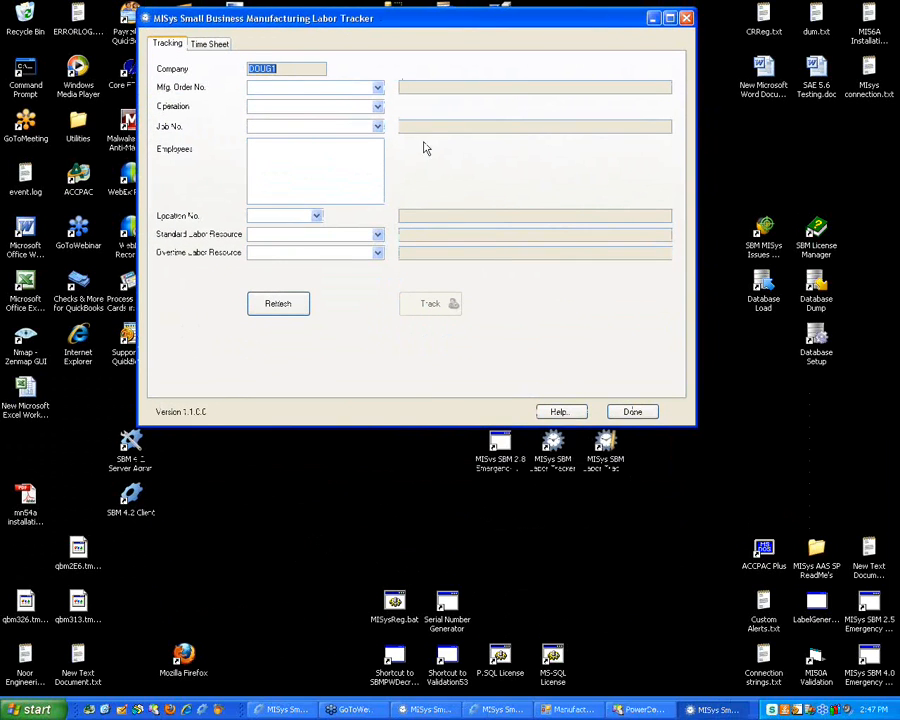
pyautogui.click(550, 460)
pyautogui.click(605, 469)
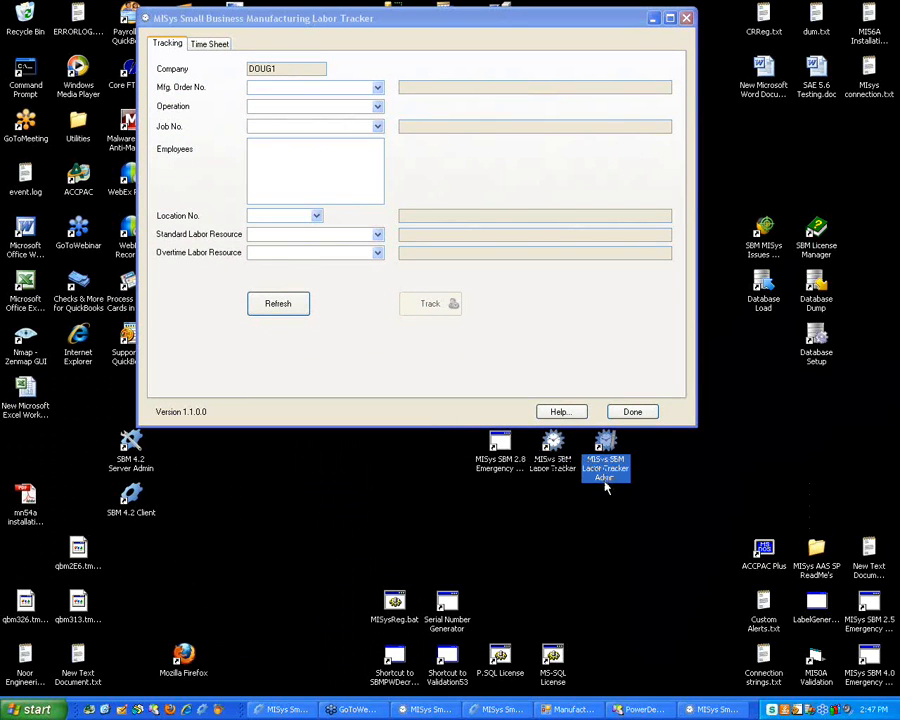
pyautogui.click(562, 470)
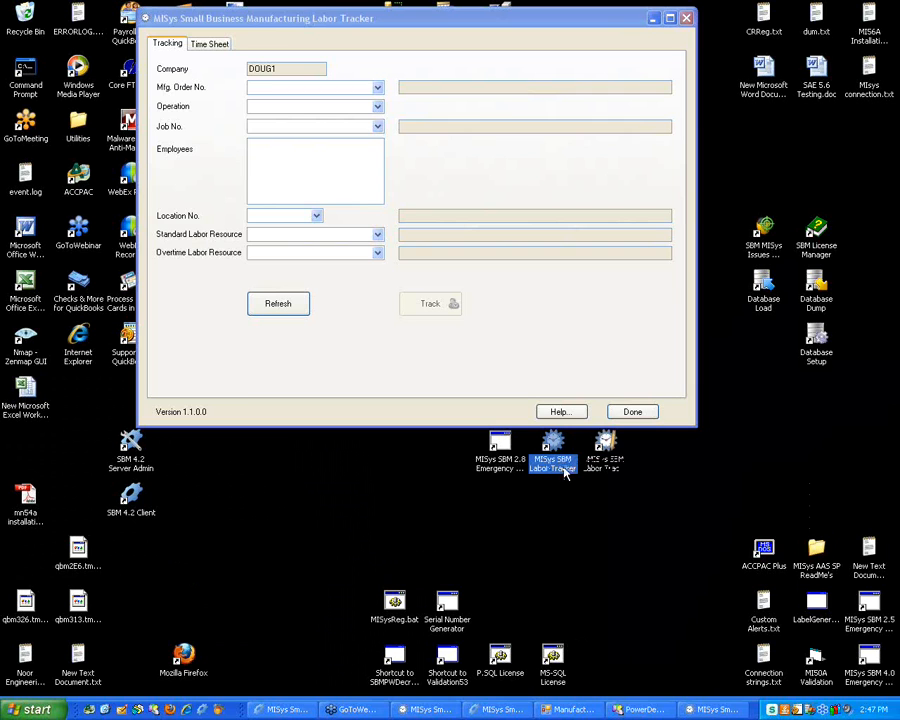
pyautogui.moveTo(482, 27); pyautogui.dragTo(486, 74)
pyautogui.doubleClick(486, 73)
# Review the latest approved Employee Log entry on the Time Sheet, including its labor resource
pyautogui.click(82, 36)
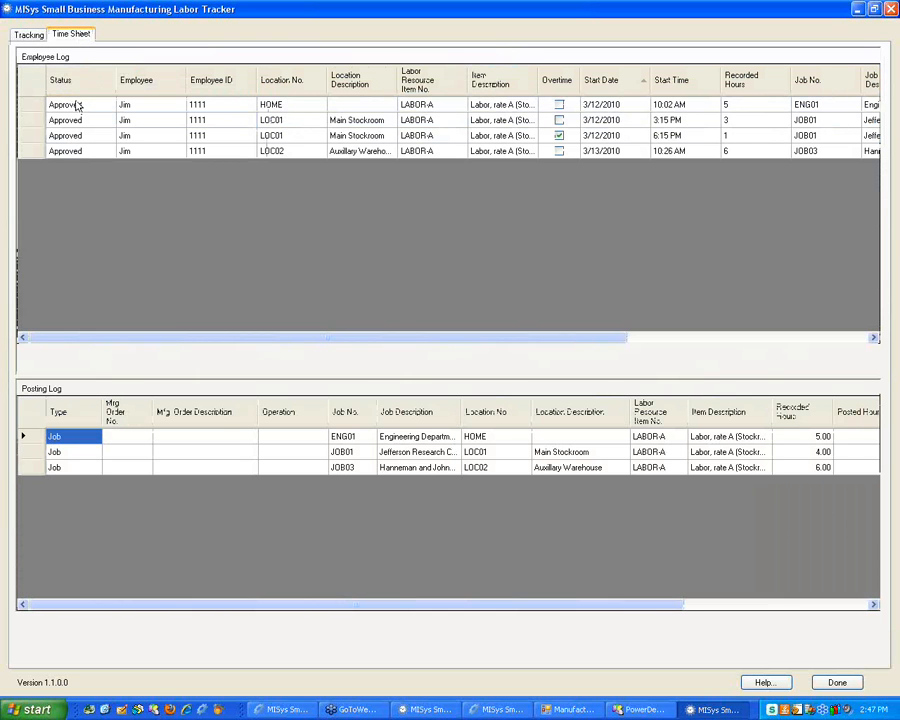
pyautogui.click(106, 152)
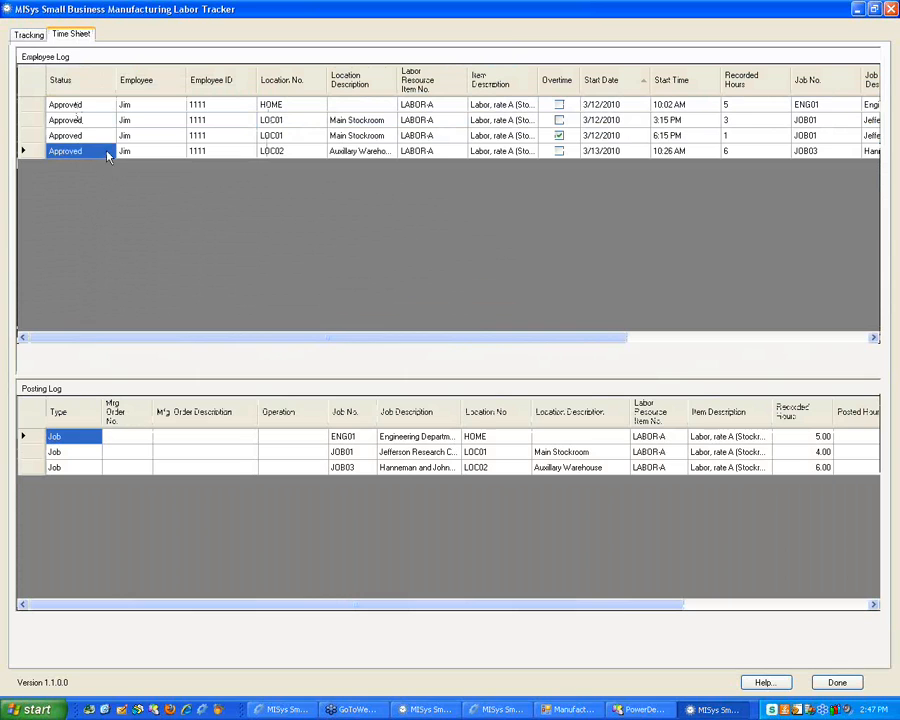
pyautogui.click(130, 152)
pyautogui.click(260, 152)
pyautogui.click(362, 152)
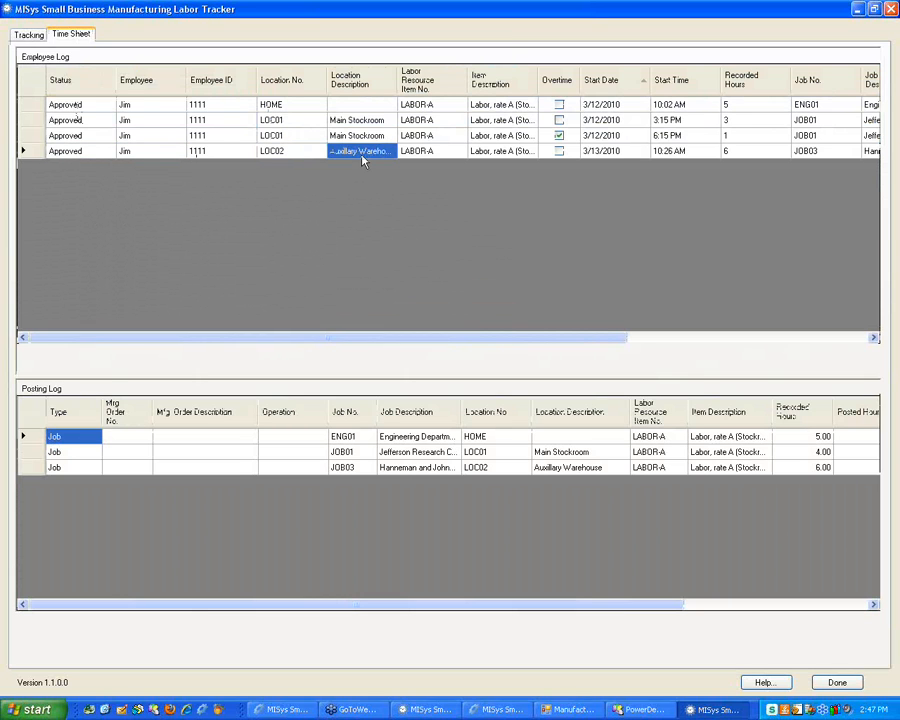
pyautogui.click(420, 150)
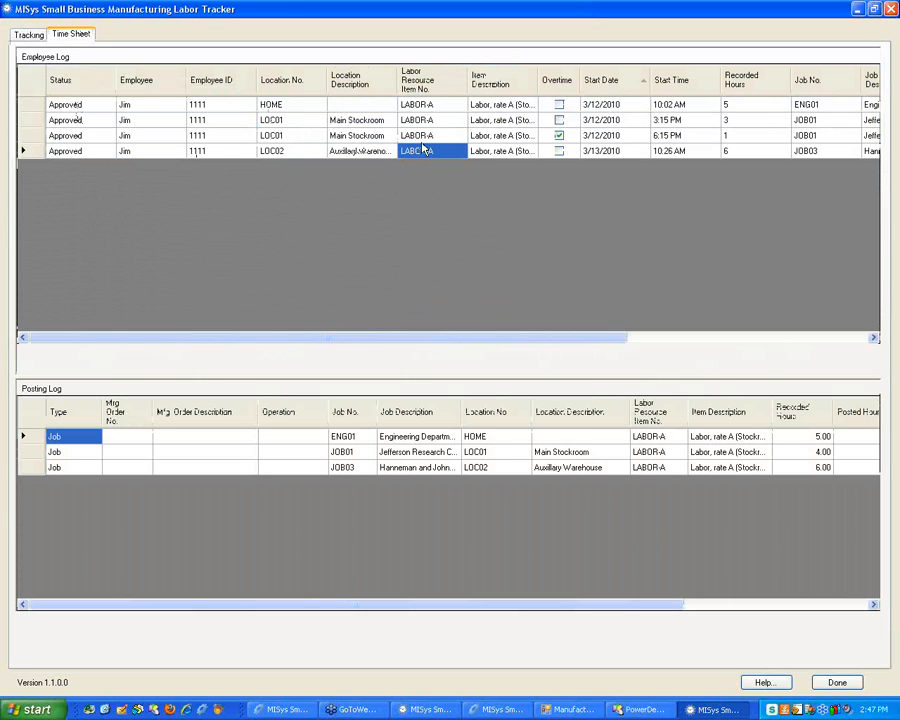
# Switch to the Tracking tab, glance back at the time sheet logs, then return to Tracking
pyautogui.click(34, 37)
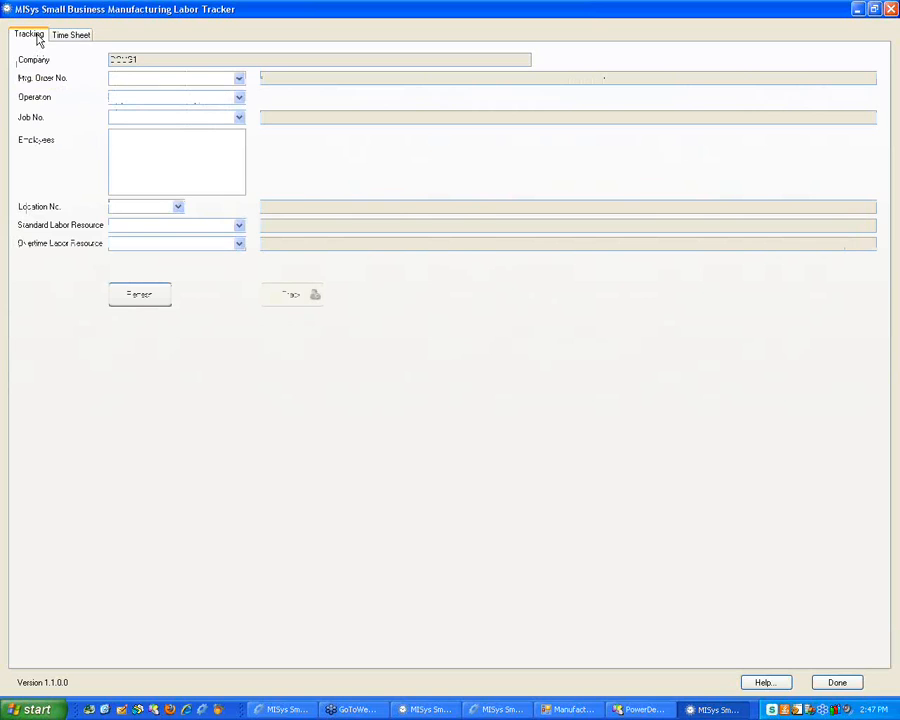
pyautogui.click(66, 37)
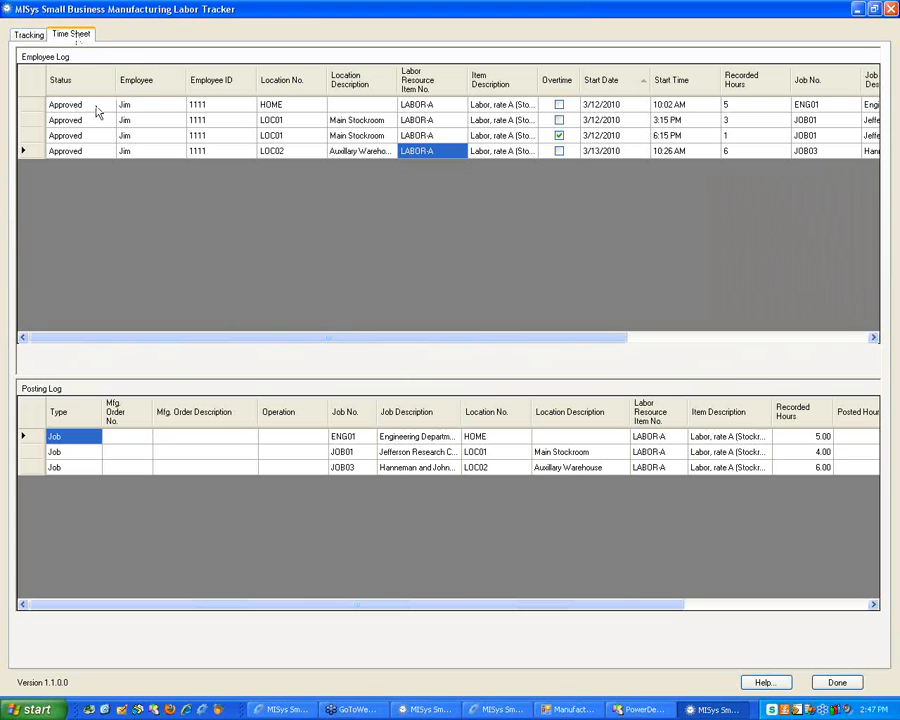
pyautogui.click(29, 37)
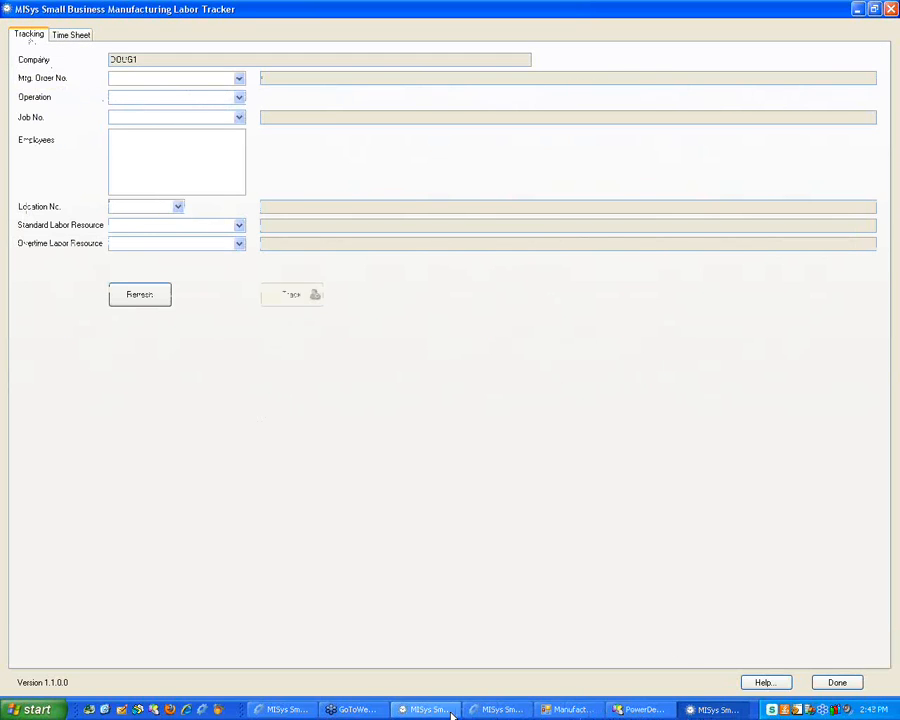
# Clear Always show time sheet, enable Auto-approve entries, answer Yes to saving, then return to Administration
pyautogui.click(409, 716)
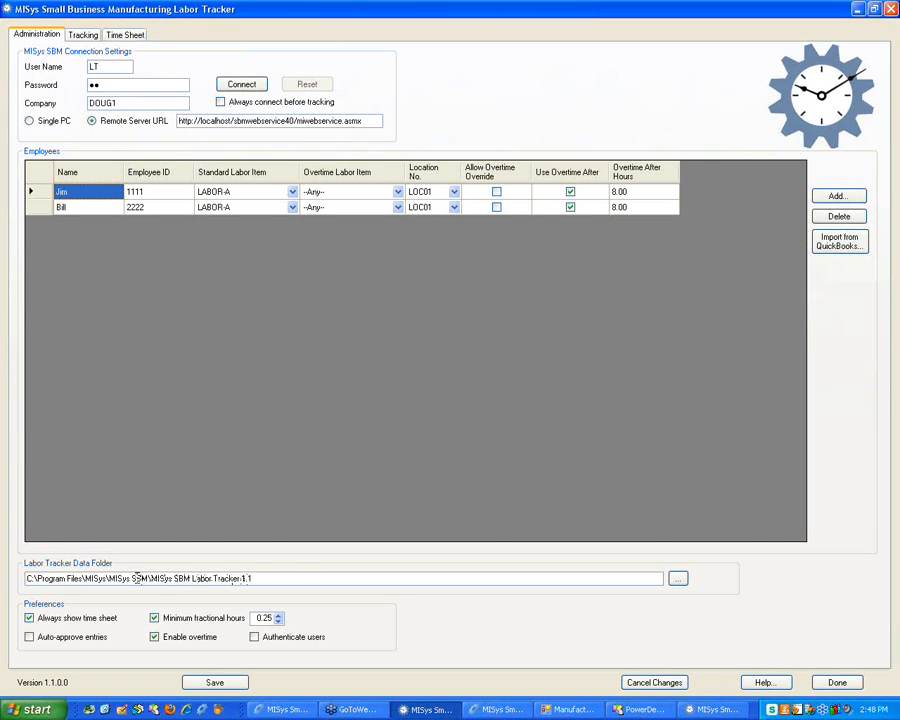
pyautogui.click(31, 618)
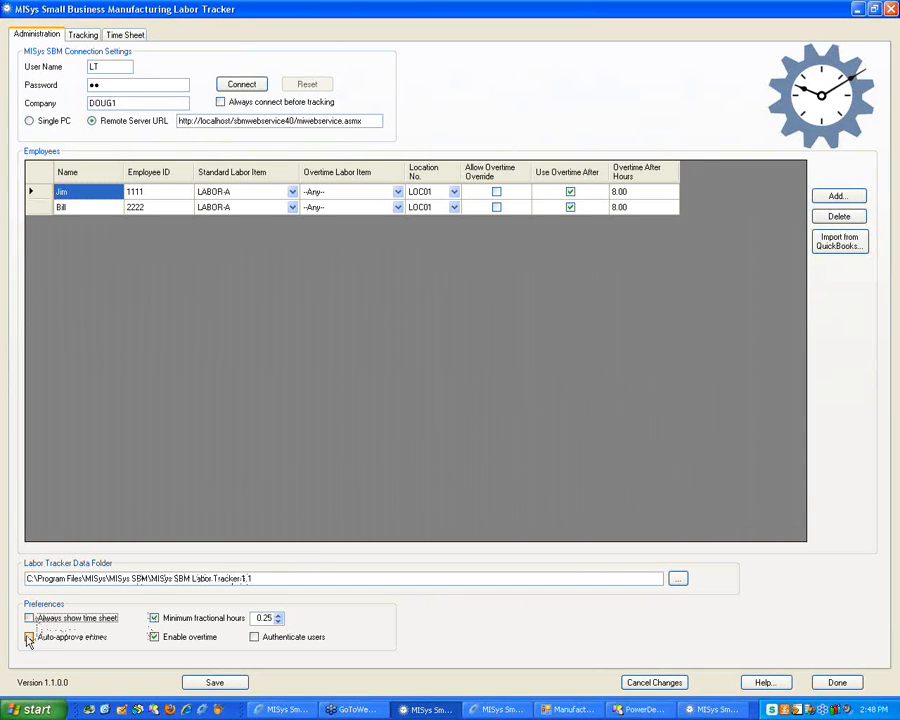
pyautogui.click(29, 638)
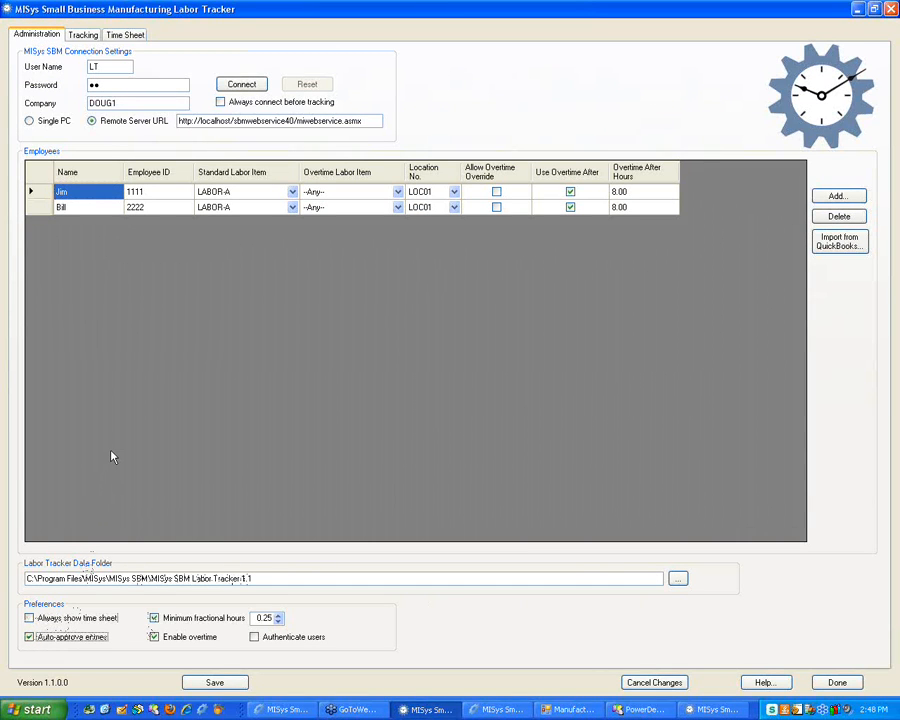
pyautogui.click(125, 34)
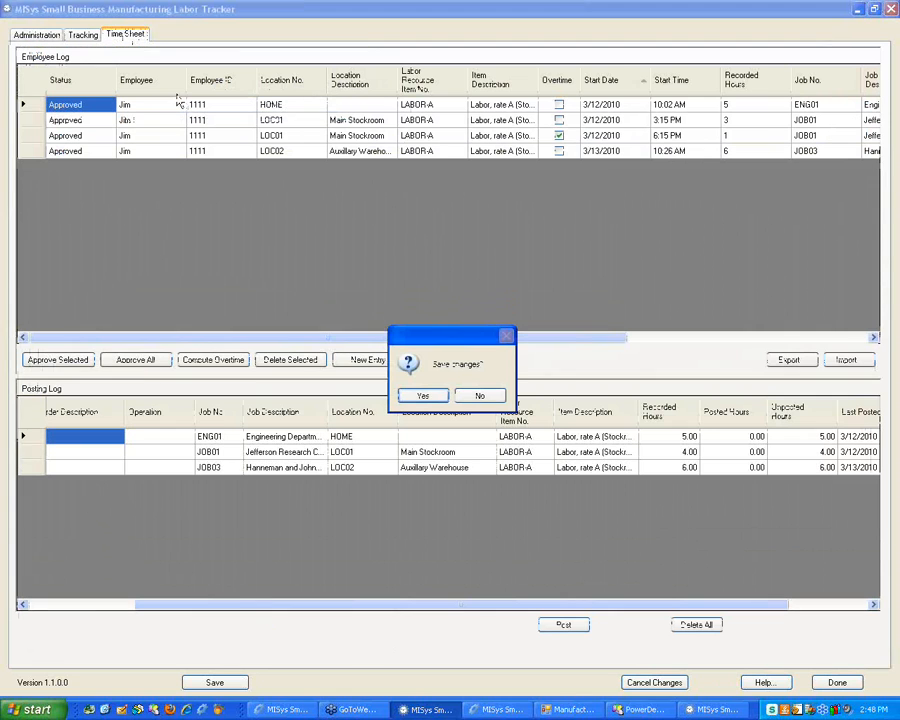
pyautogui.click(423, 396)
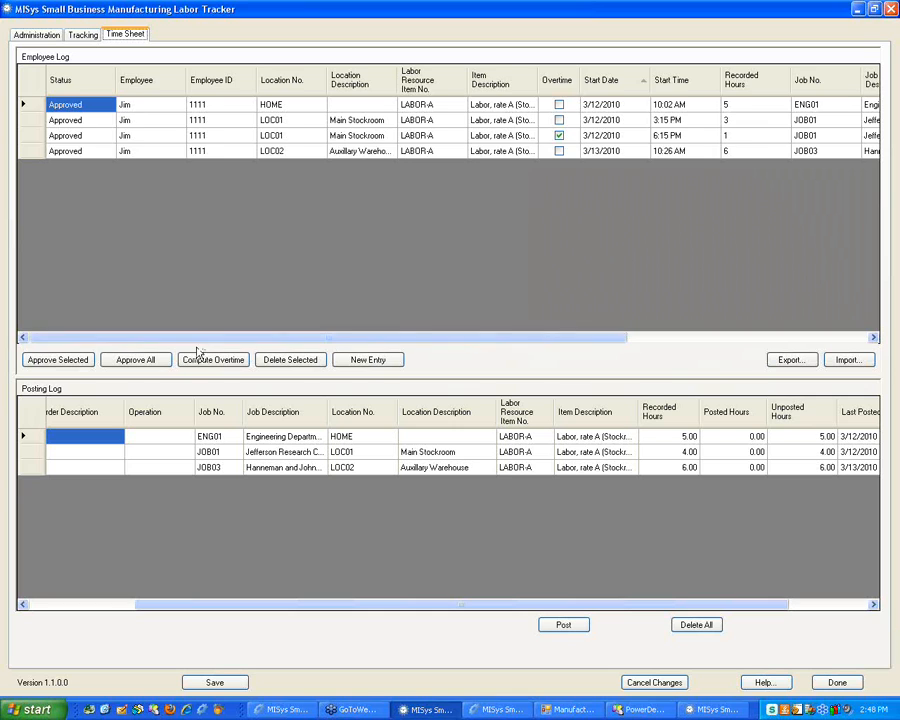
pyautogui.moveTo(198, 338); pyautogui.dragTo(300, 338)
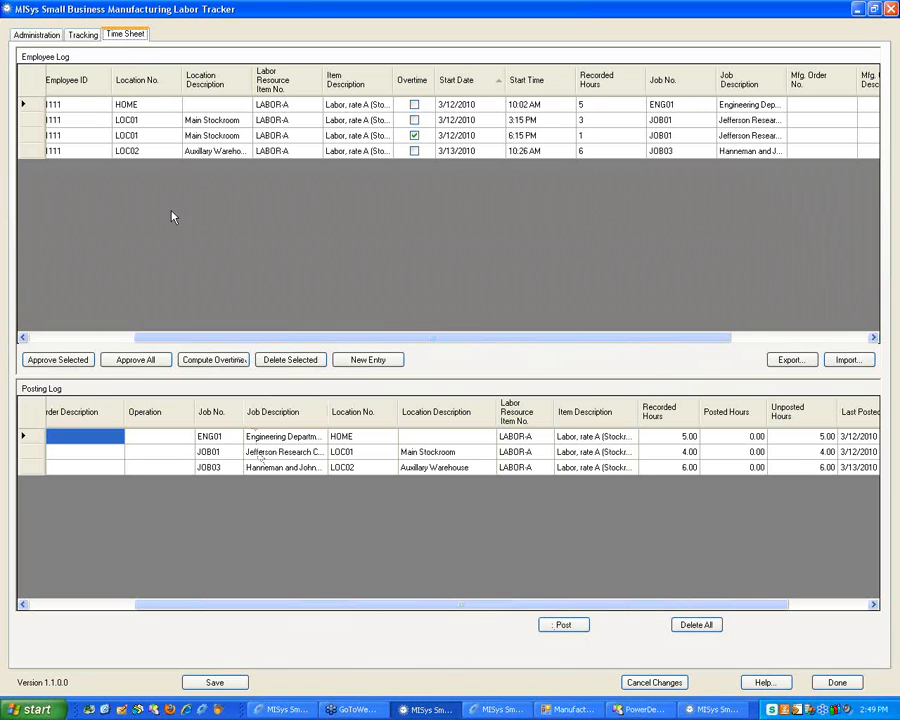
pyautogui.click(35, 35)
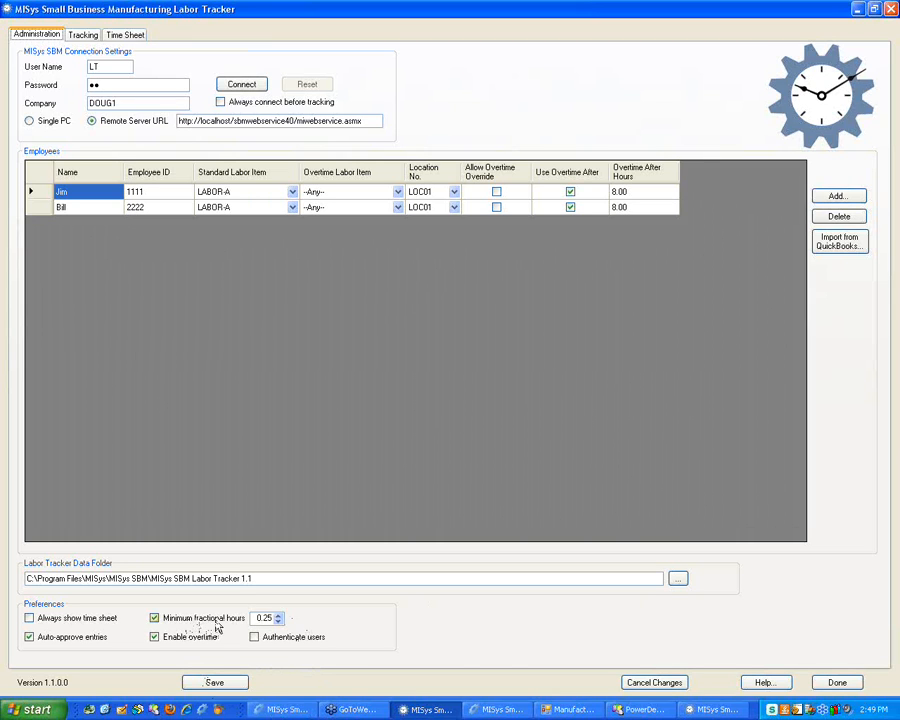
# Disable overtime, enable Authenticate users, save, then close Labor Tracker confirming the save
pyautogui.click(155, 637)
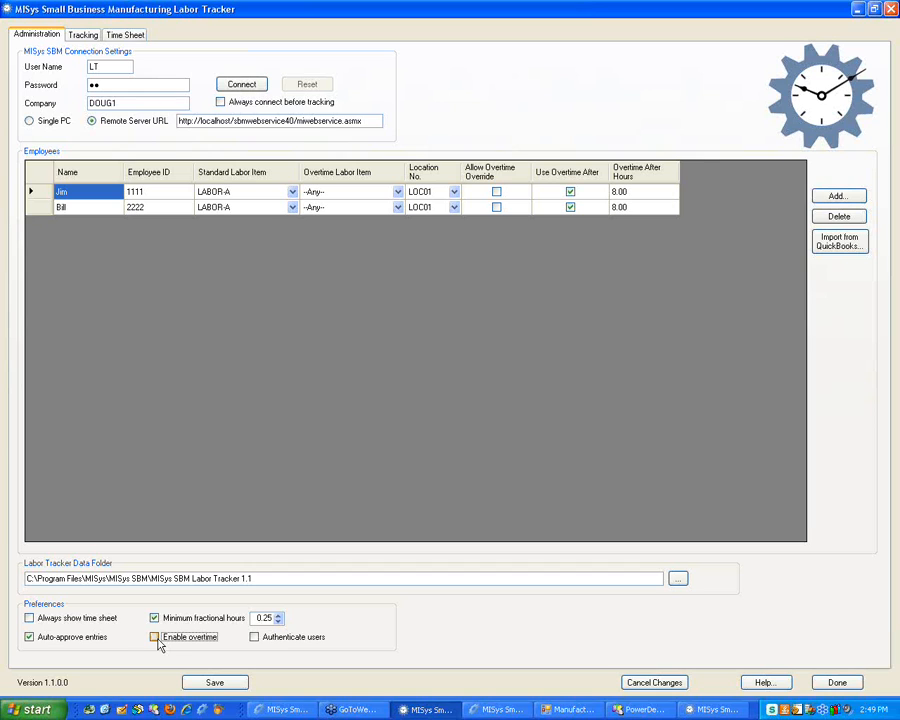
pyautogui.click(255, 638)
pyautogui.click(210, 682)
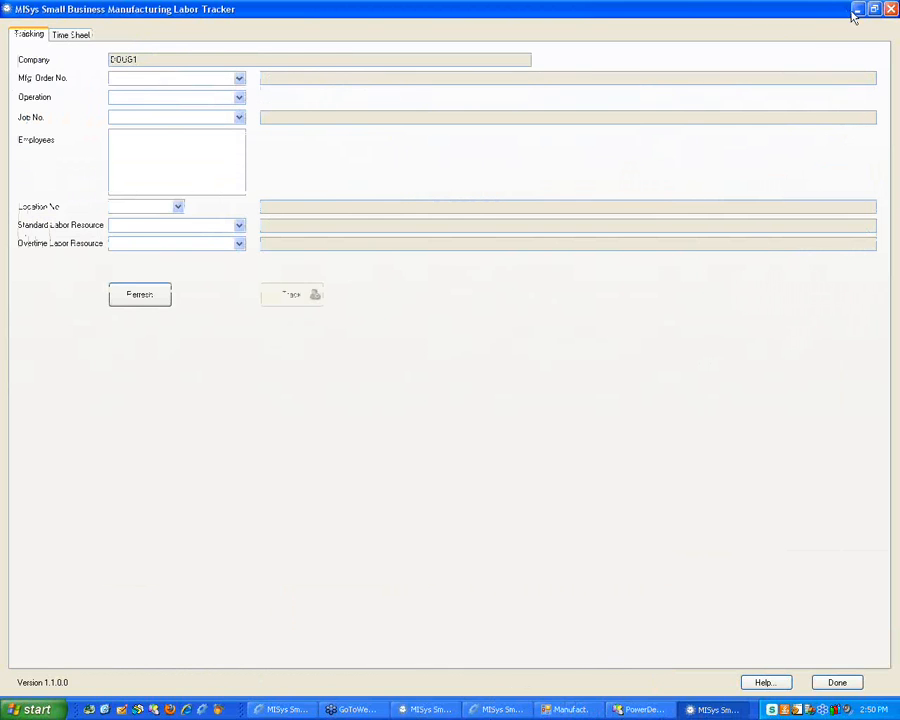
pyautogui.click(889, 10)
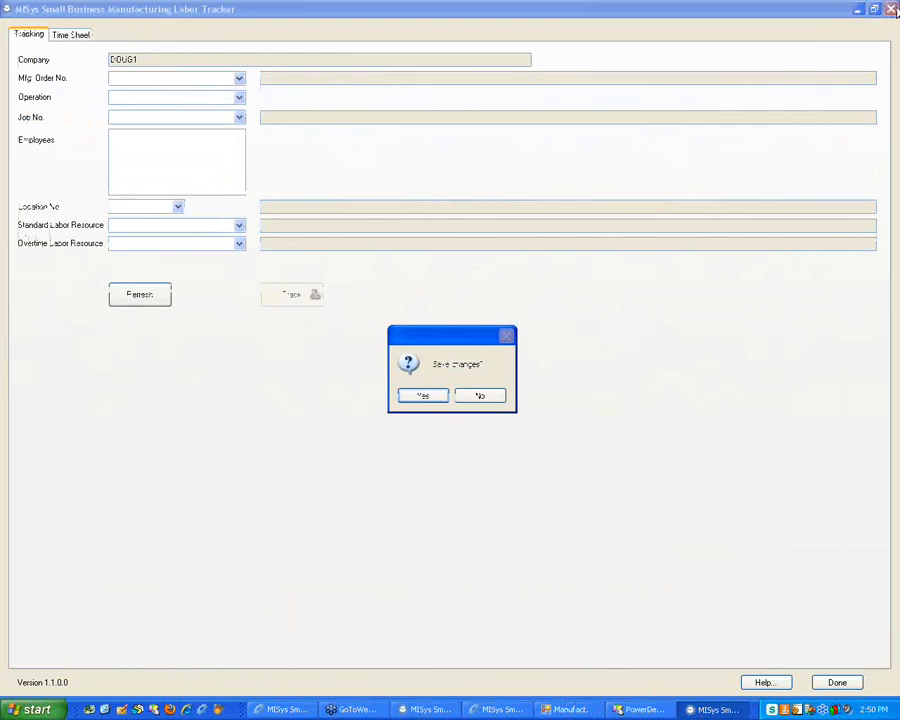
pyautogui.click(425, 396)
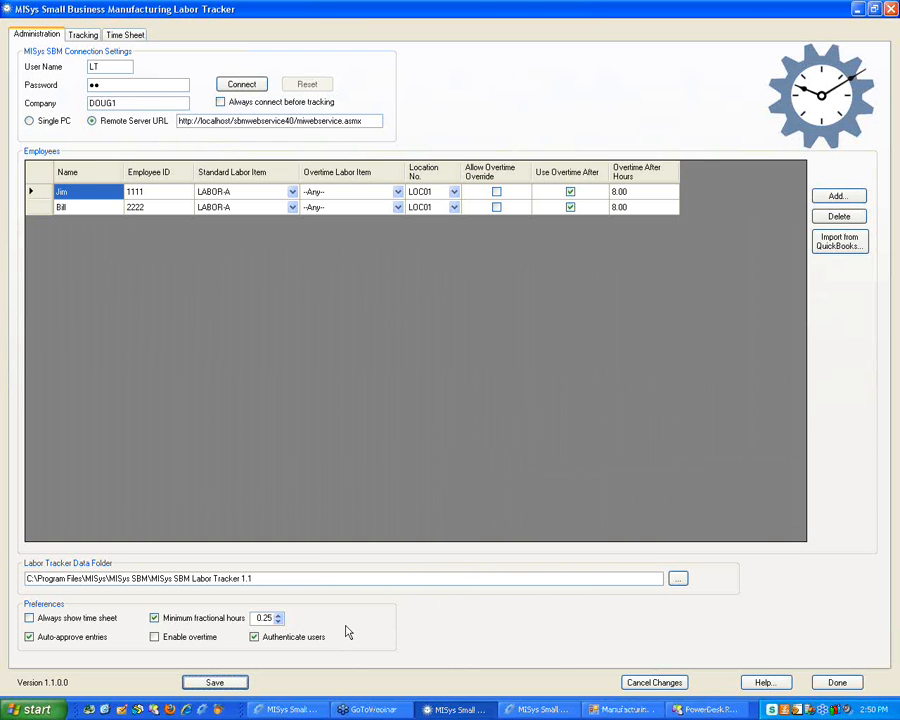
pyautogui.press('super+d')
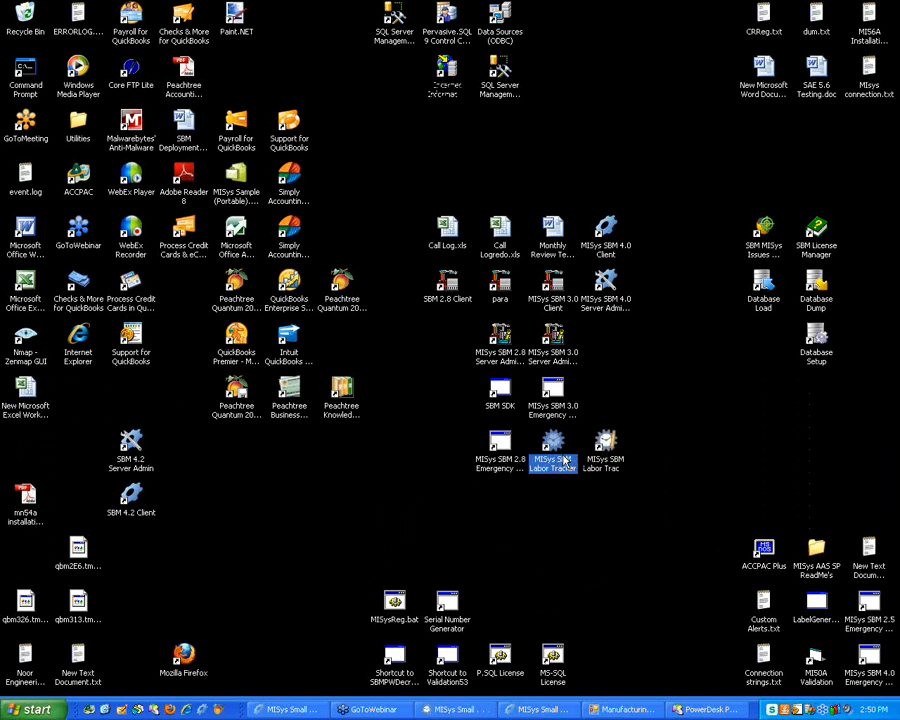
# Launch Labor Tracker with order TESTNOROUTE, the first employee, and LABOR-B as overtime resource
pyautogui.doubleClick(565, 460)
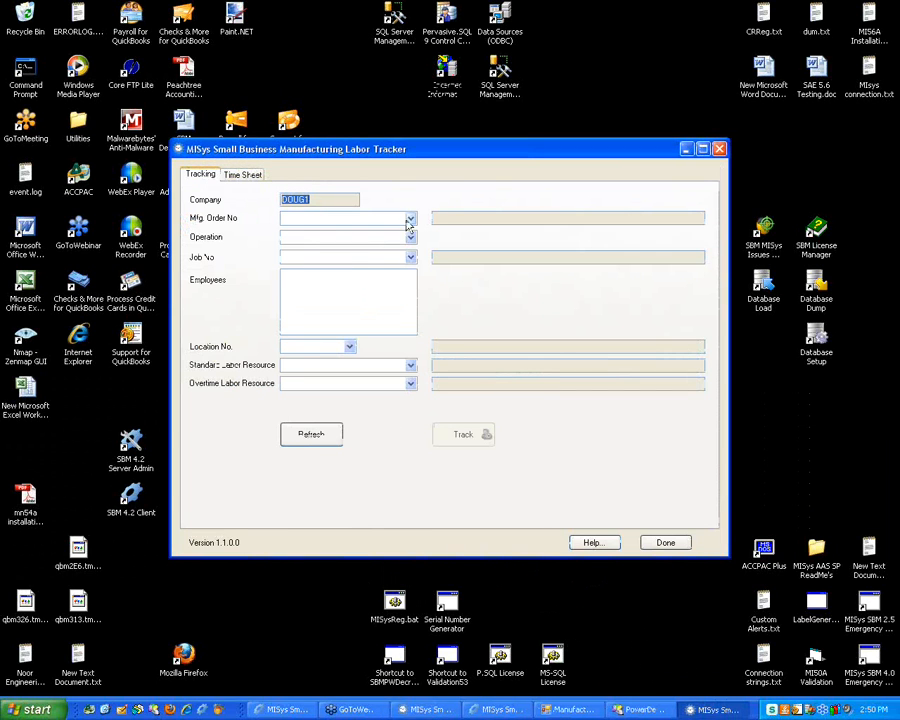
pyautogui.click(409, 220)
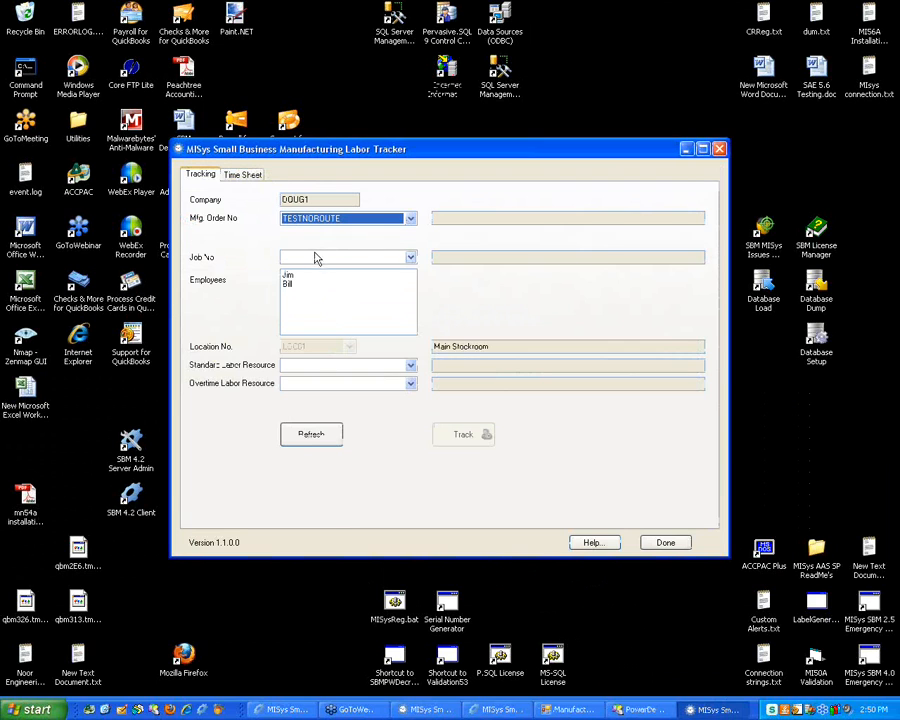
pyautogui.click(315, 258)
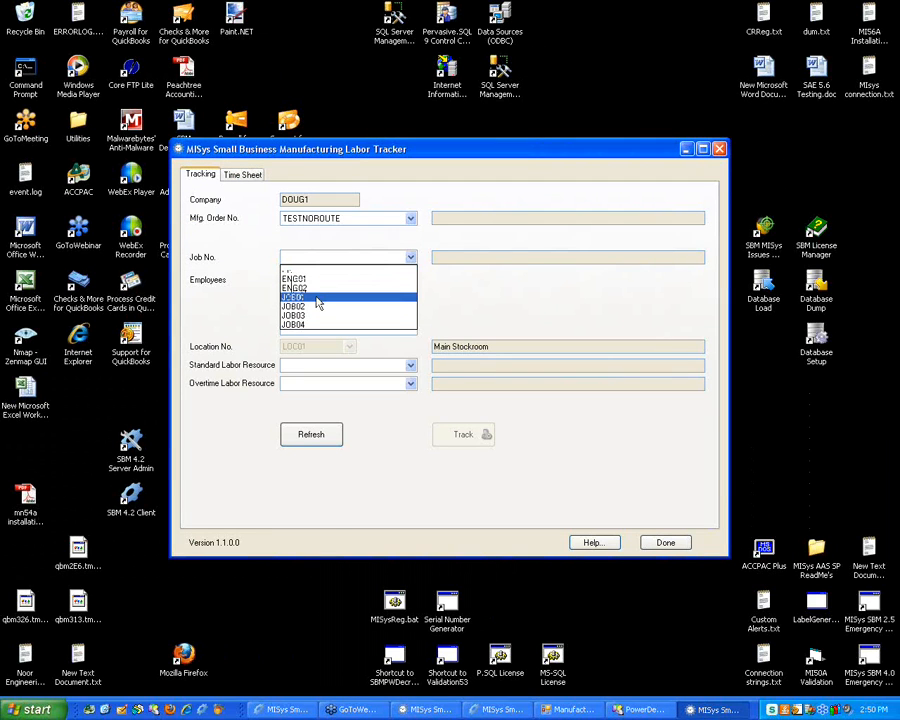
pyautogui.click(317, 300)
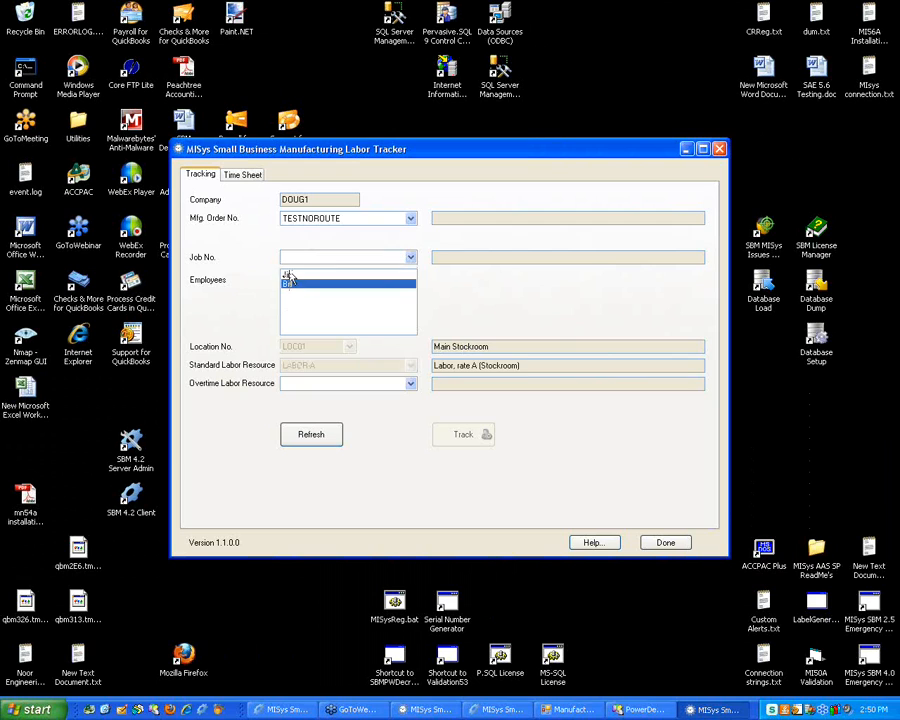
pyautogui.click(288, 276)
pyautogui.click(335, 385)
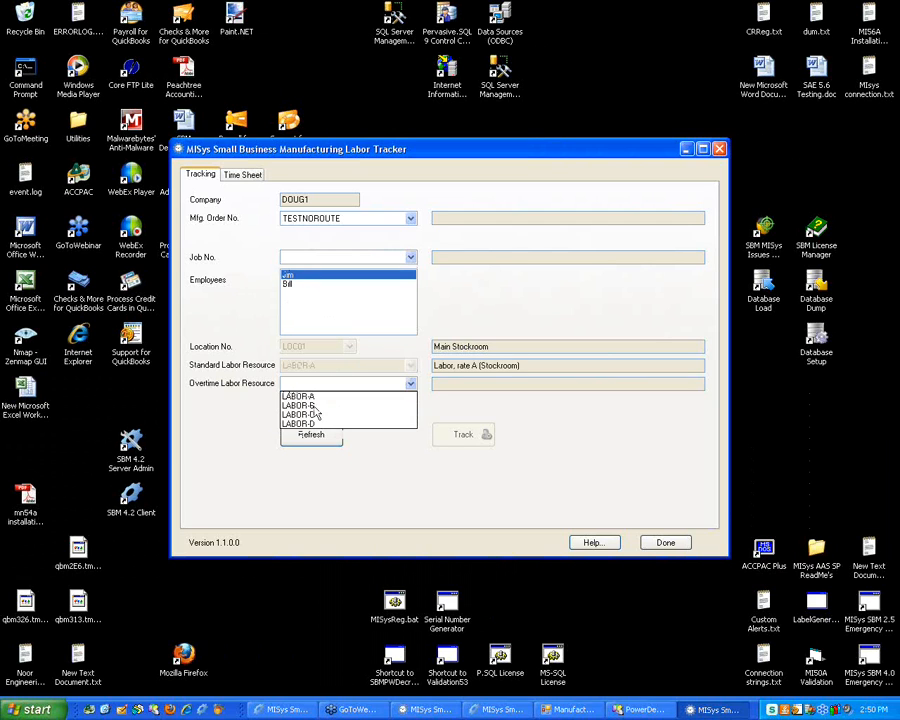
pyautogui.click(326, 402)
# Run a brief tracking timer for the employee, starting and then finishing it
pyautogui.click(470, 442)
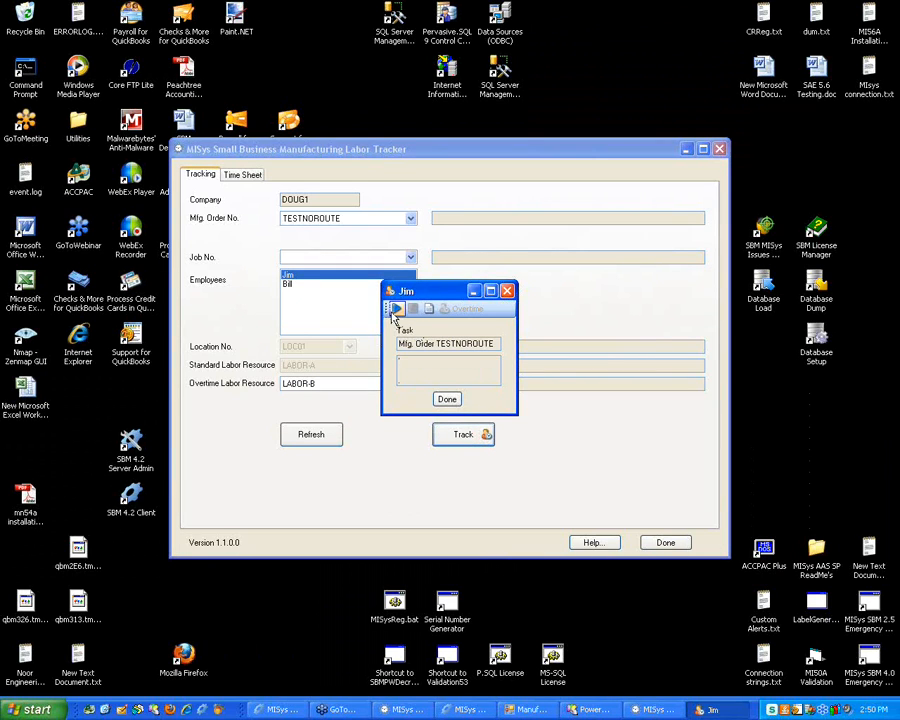
pyautogui.click(397, 311)
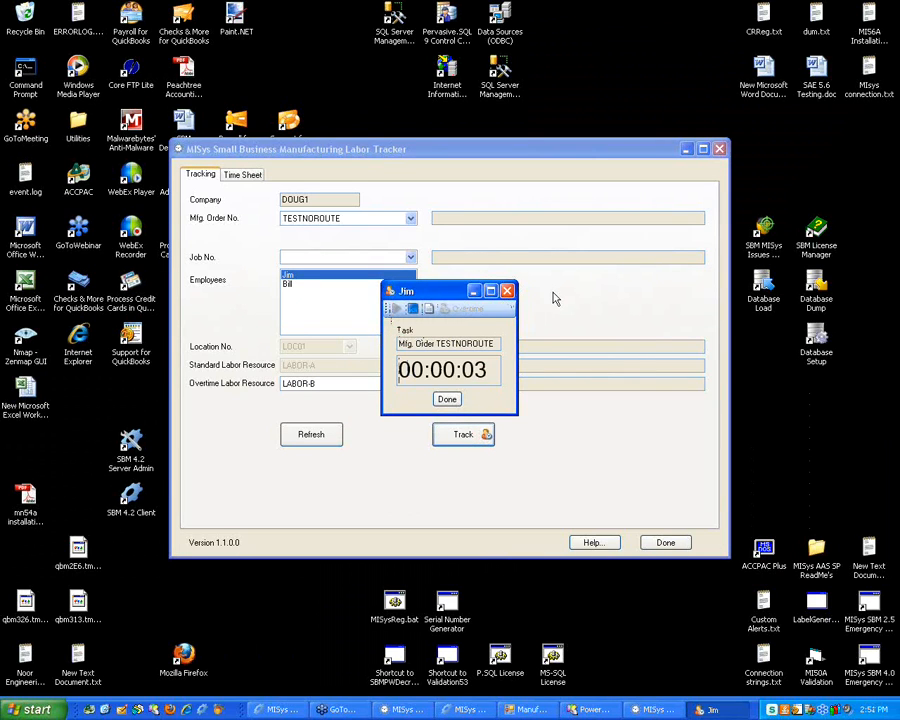
pyautogui.click(507, 291)
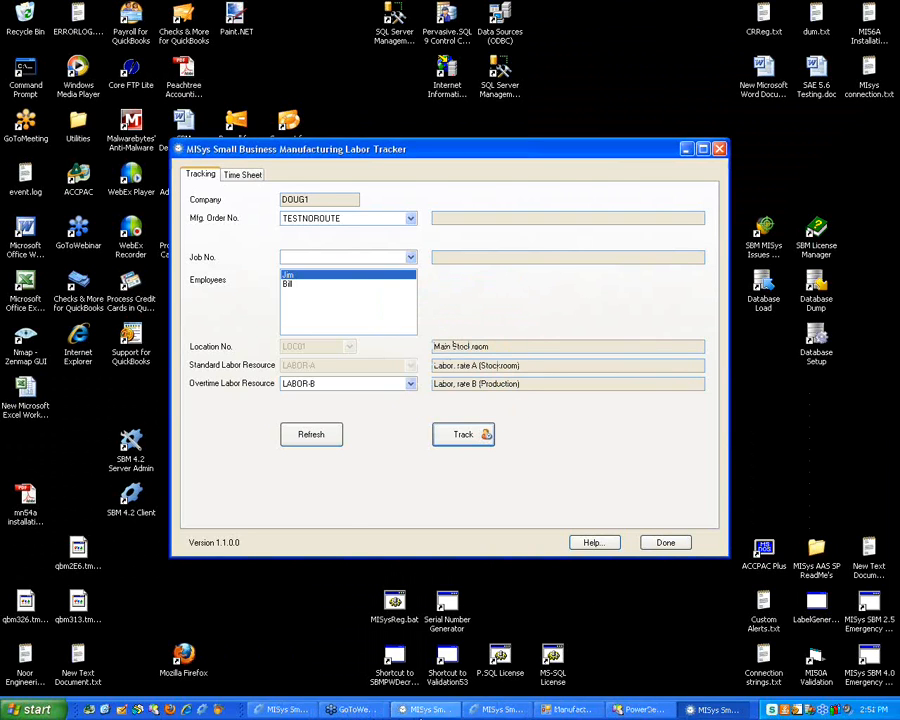
pyautogui.click(424, 709)
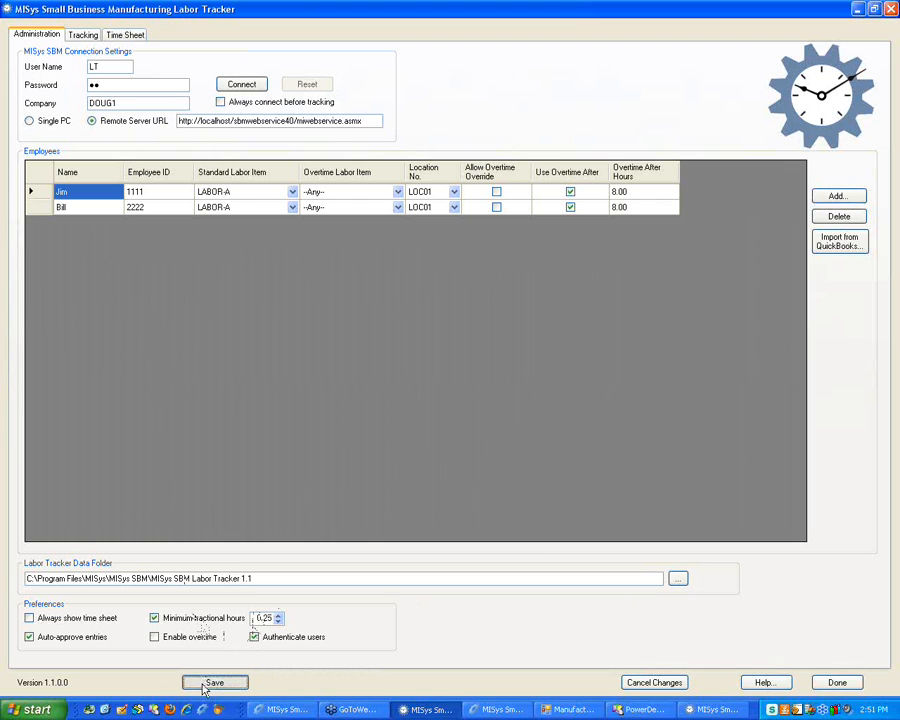
# Refresh the tracking window and dismiss the missing overtime resource error from a first Track attempt
pyautogui.click(712, 709)
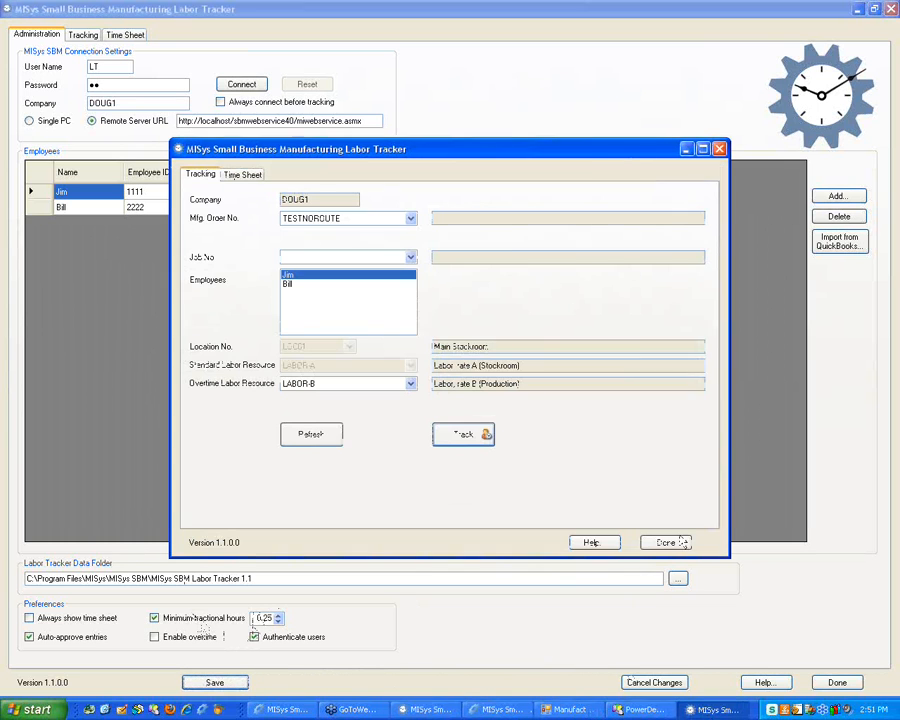
pyautogui.click(327, 440)
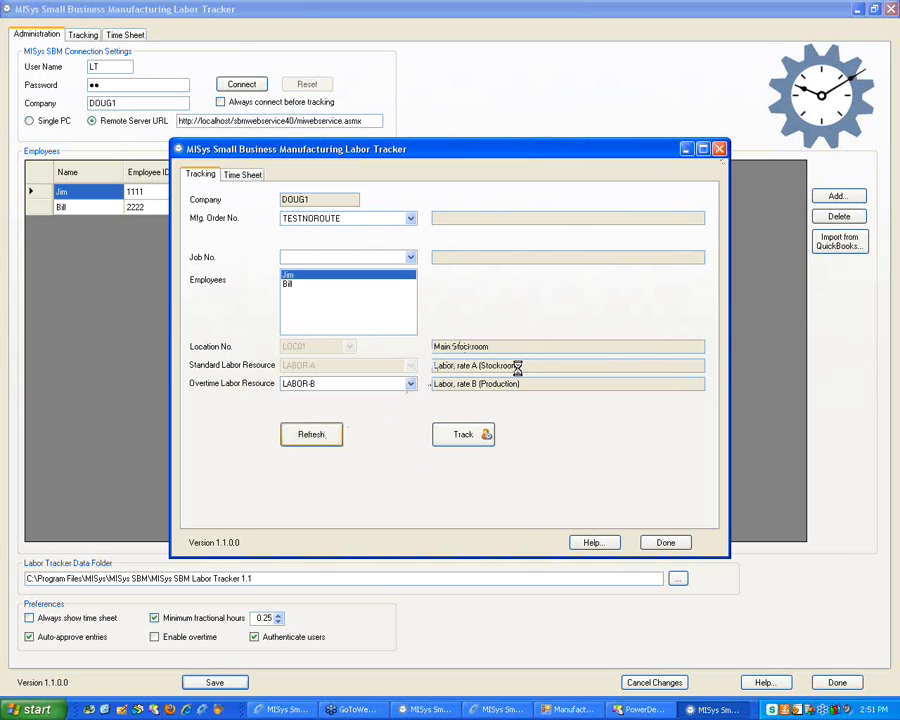
pyautogui.click(462, 436)
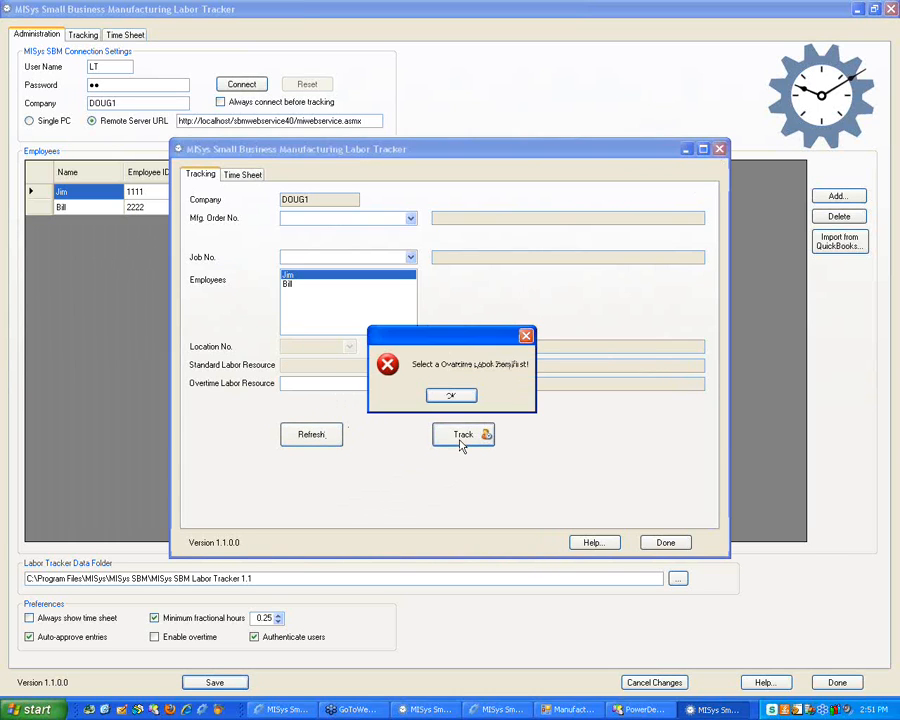
pyautogui.click(452, 396)
pyautogui.click(410, 384)
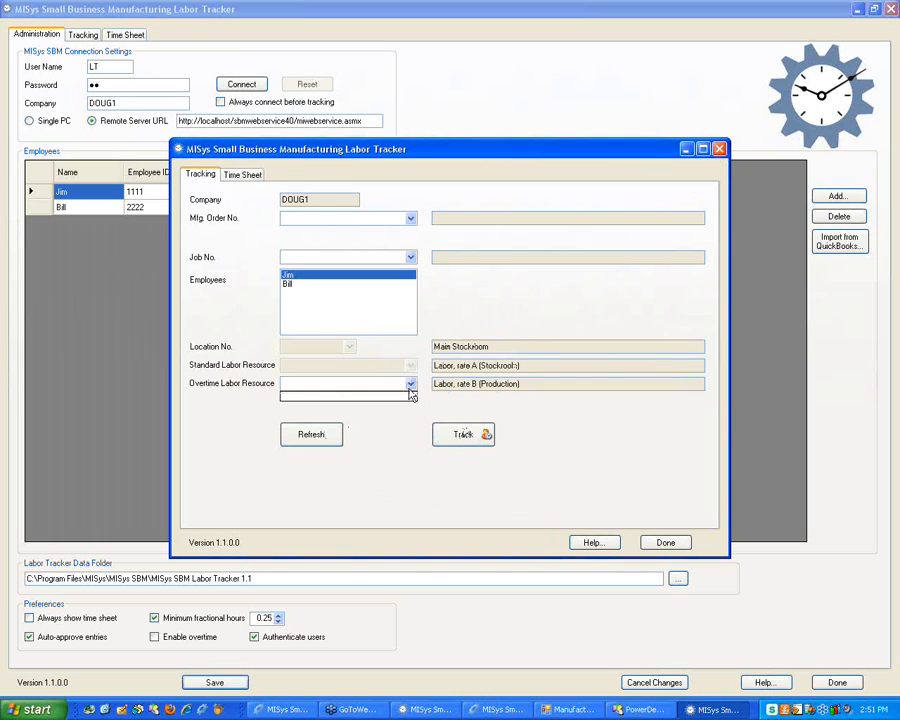
# Set order M03, operation 000300, the first employee, and overtime resource LABOR-B
pyautogui.click(410, 218)
pyautogui.click(408, 243)
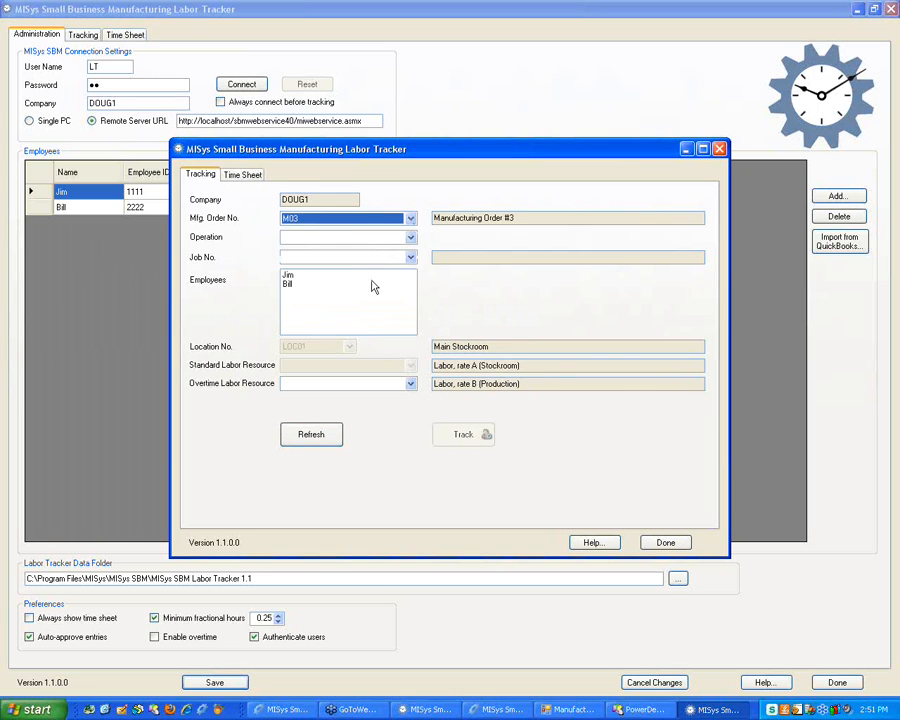
pyautogui.click(410, 238)
pyautogui.click(408, 247)
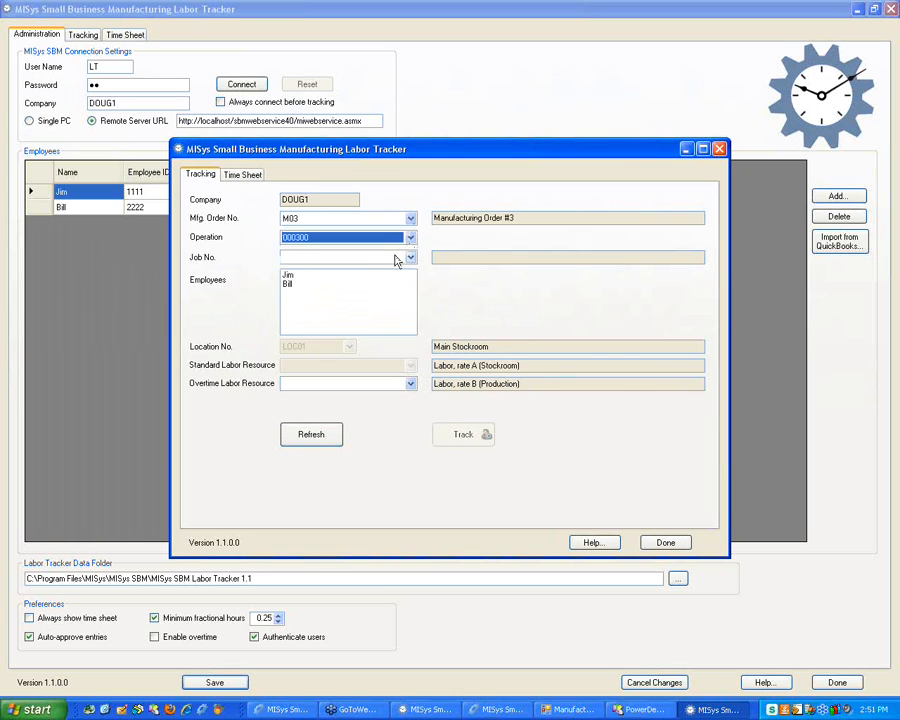
pyautogui.click(410, 257)
pyautogui.click(477, 275)
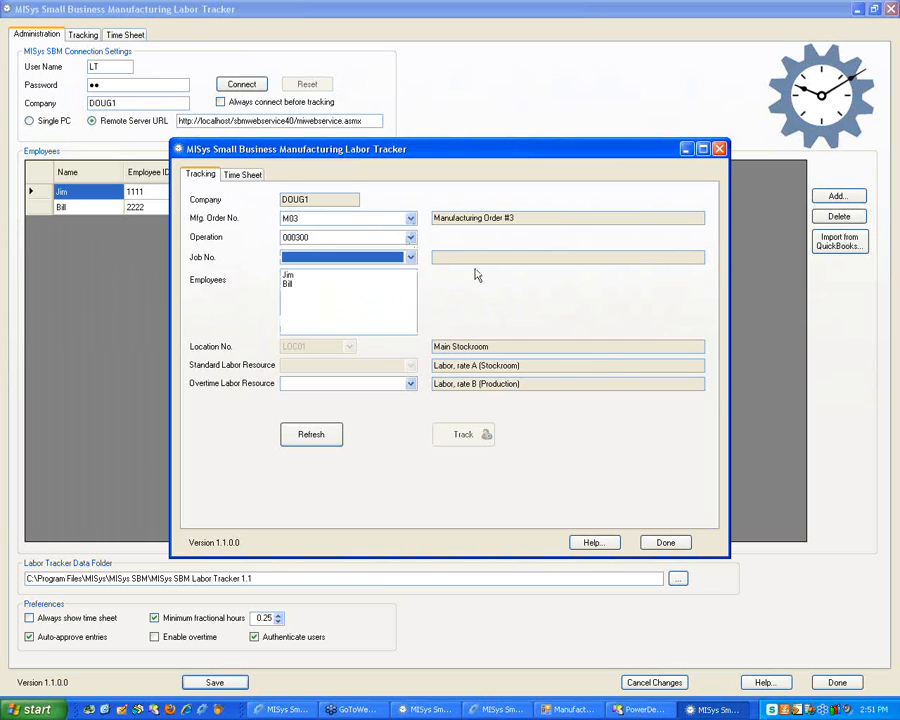
pyautogui.click(331, 305)
pyautogui.click(346, 384)
pyautogui.click(331, 412)
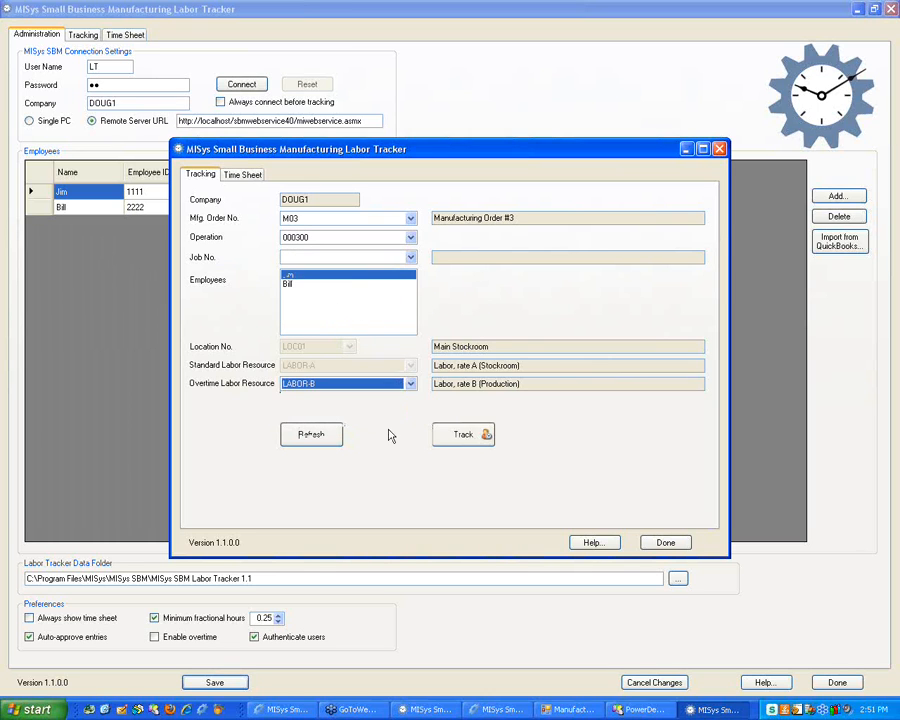
# Start and finish a brief timer, then close the tracking and administration windows
pyautogui.click(440, 432)
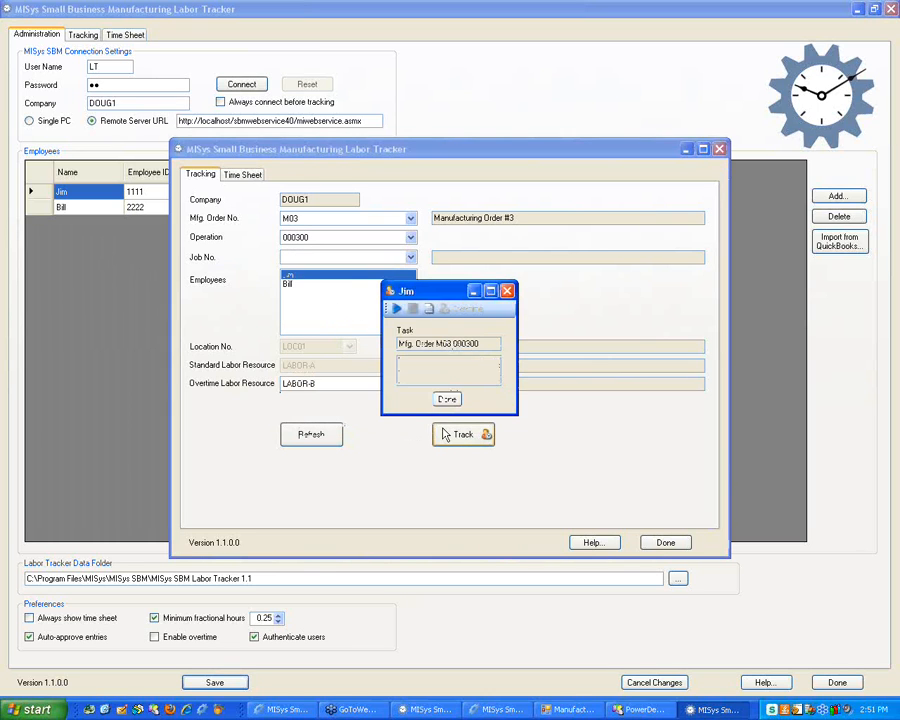
pyautogui.click(396, 309)
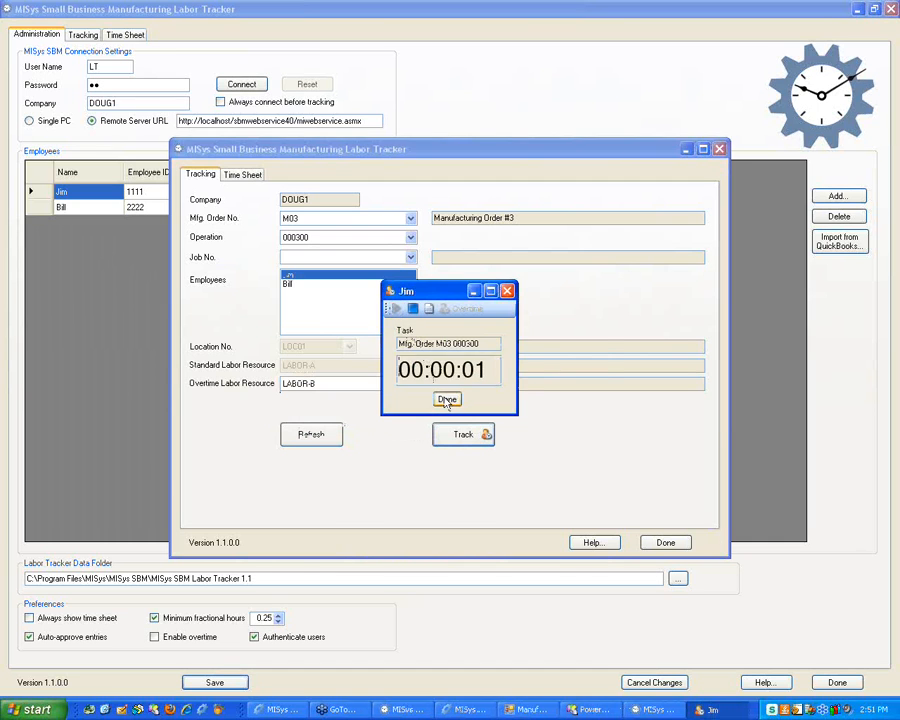
pyautogui.click(447, 400)
pyautogui.click(664, 541)
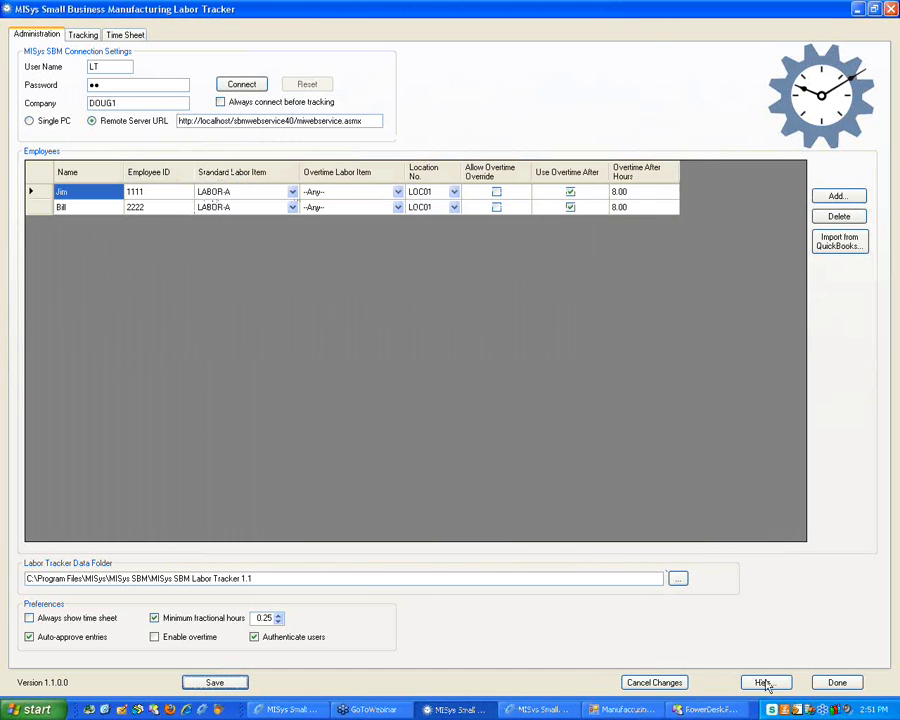
pyautogui.click(836, 686)
pyautogui.click(600, 455)
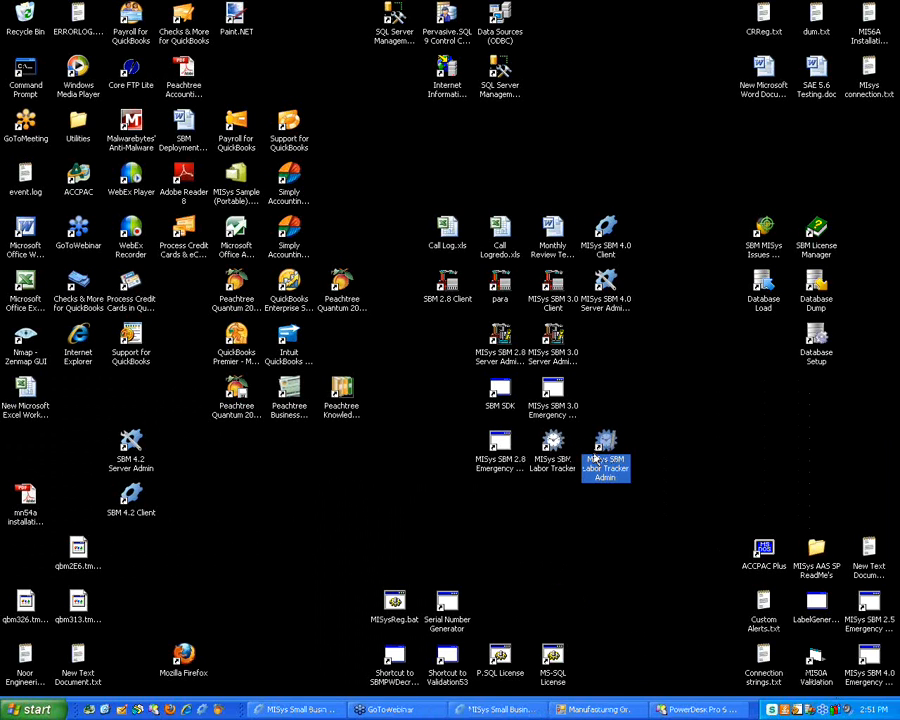
# Log on to Labor Tracker Admin, enable Authenticate users, and connect successfully to the MISys SBM server
pyautogui.doubleClick(598, 458)
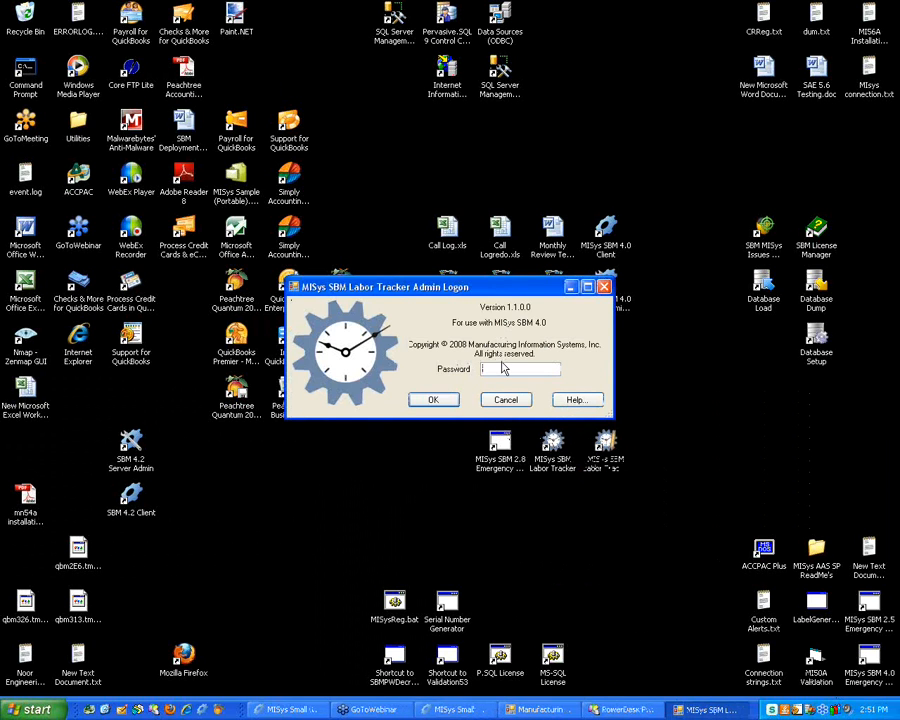
pyautogui.press('Return')
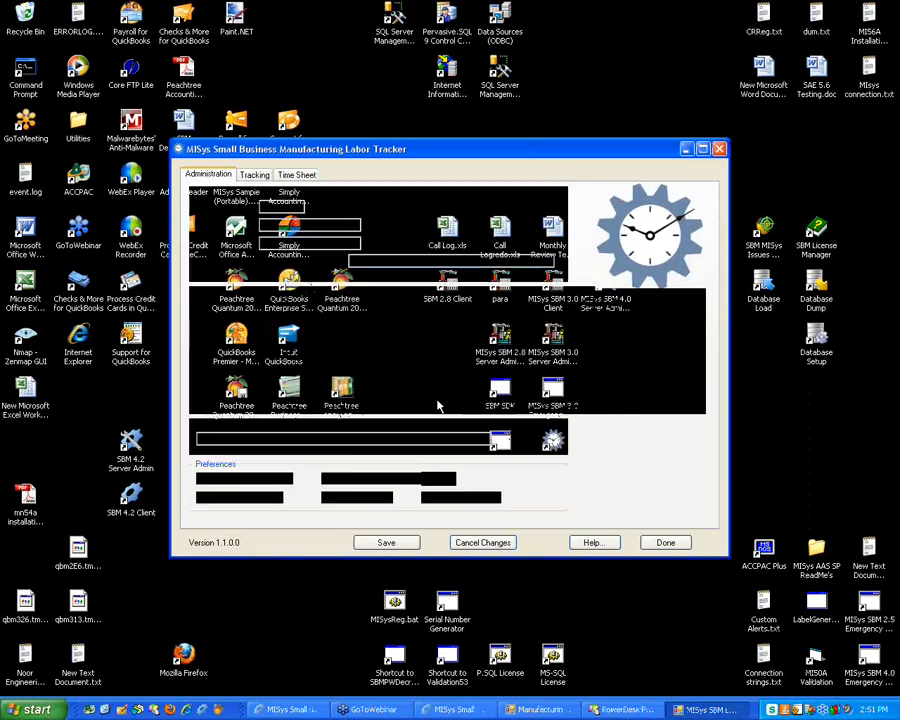
pyautogui.click(426, 497)
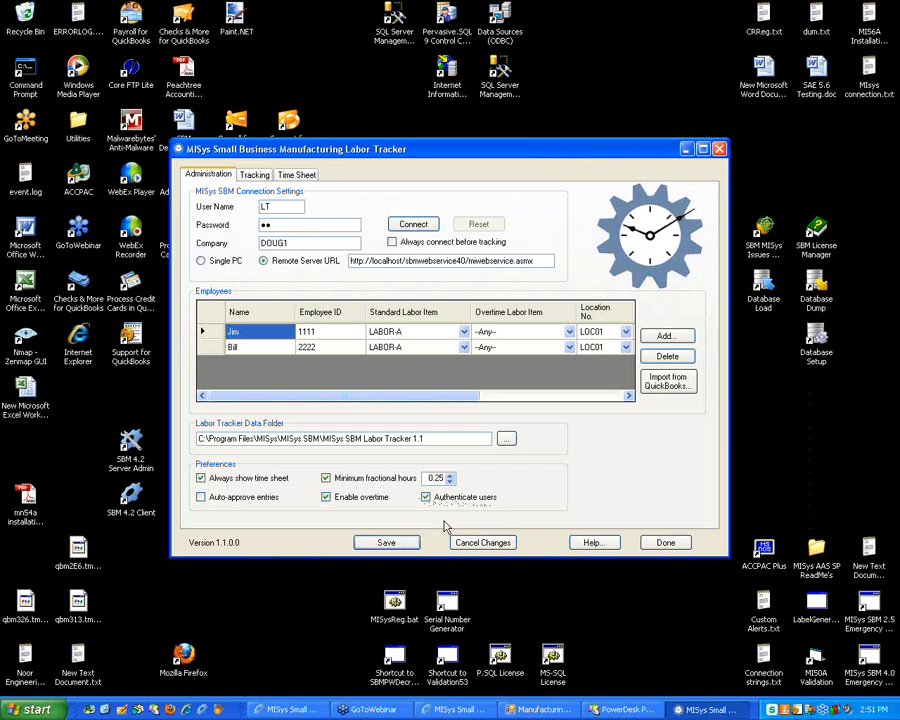
pyautogui.click(415, 226)
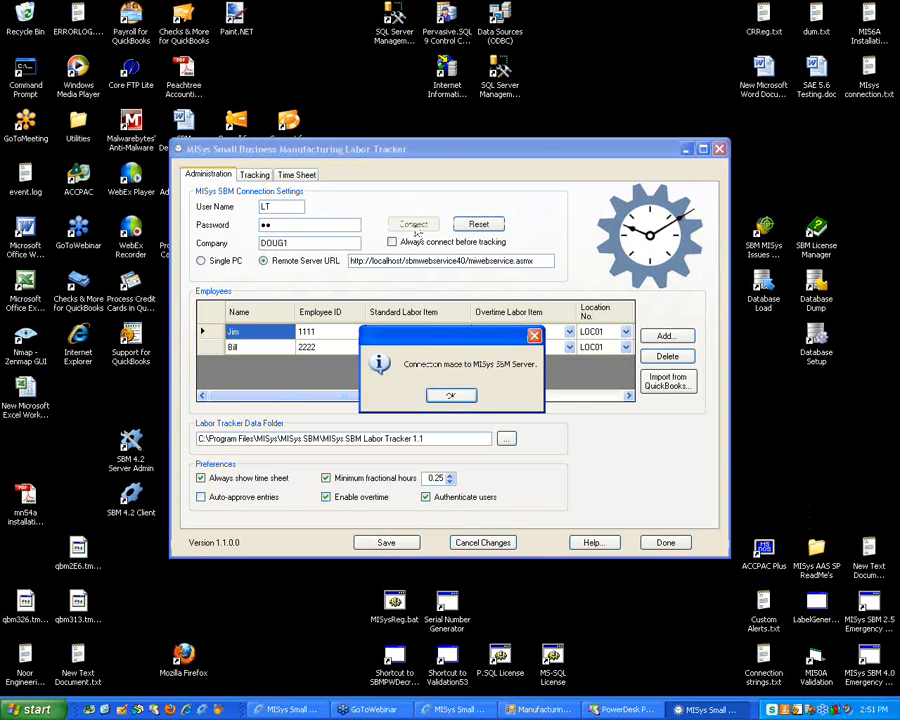
pyautogui.click(455, 395)
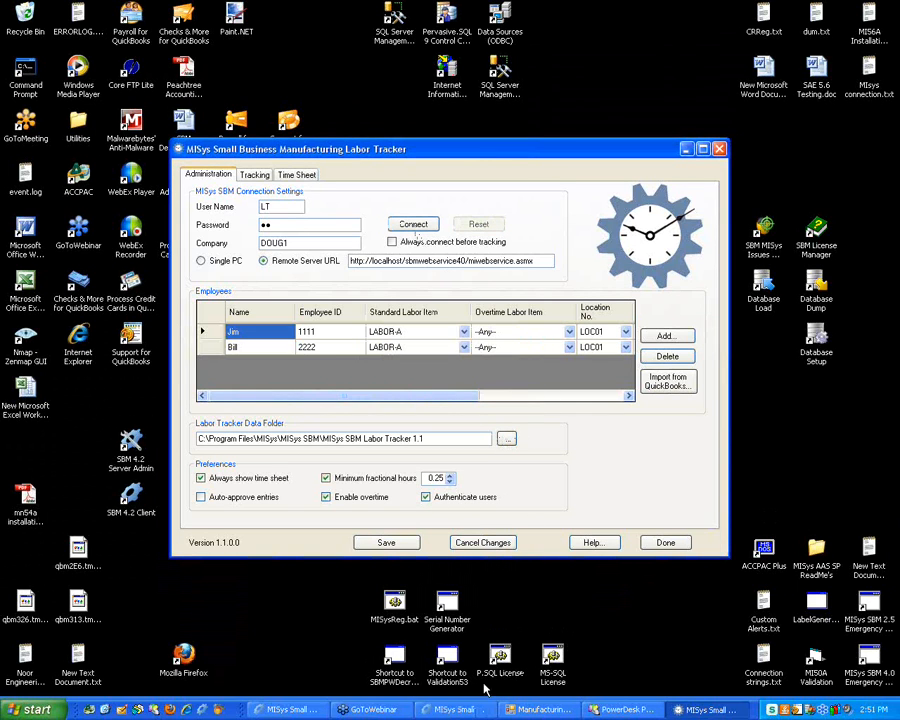
pyautogui.click(687, 150)
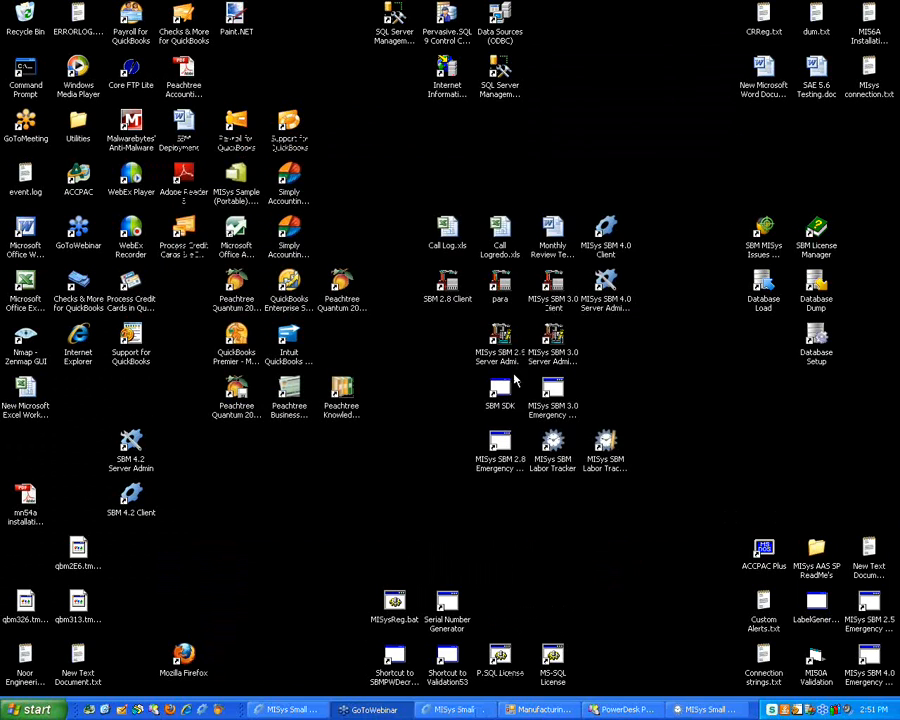
pyautogui.click(550, 455)
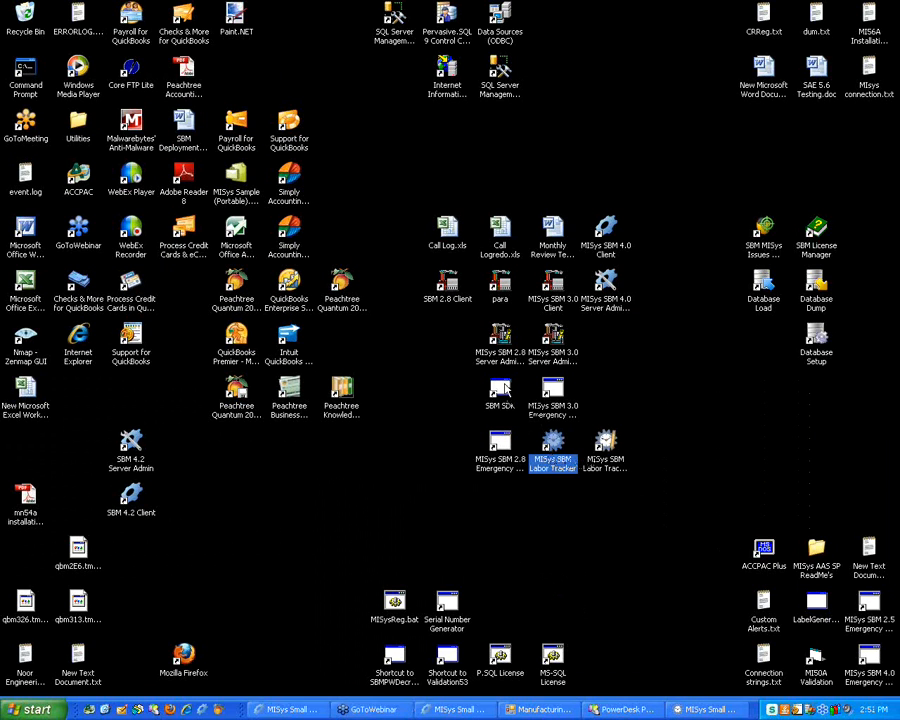
# Launch Labor Tracker and set job ENG02, the first employee, and overtime resource LABOR-B
pyautogui.doubleClick(549, 456)
pyautogui.click(410, 219)
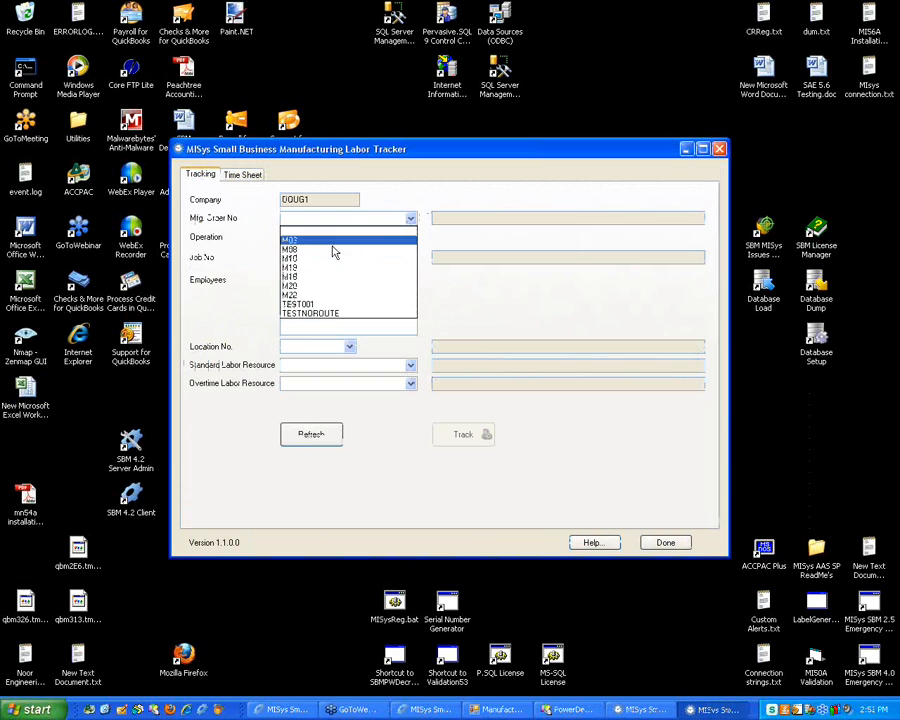
pyautogui.click(330, 314)
pyautogui.click(356, 258)
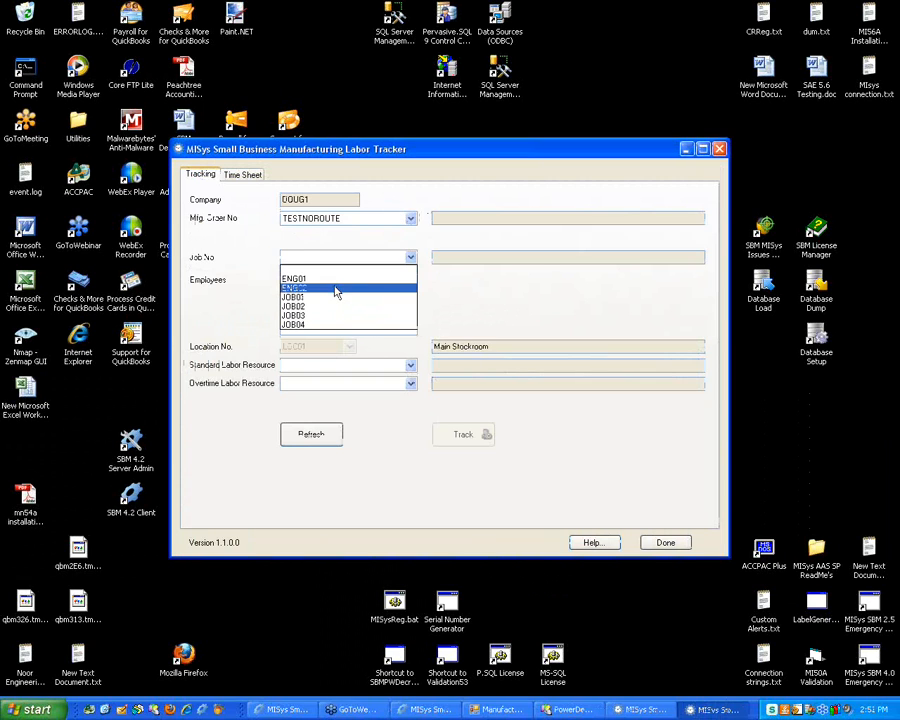
pyautogui.click(336, 290)
pyautogui.click(294, 277)
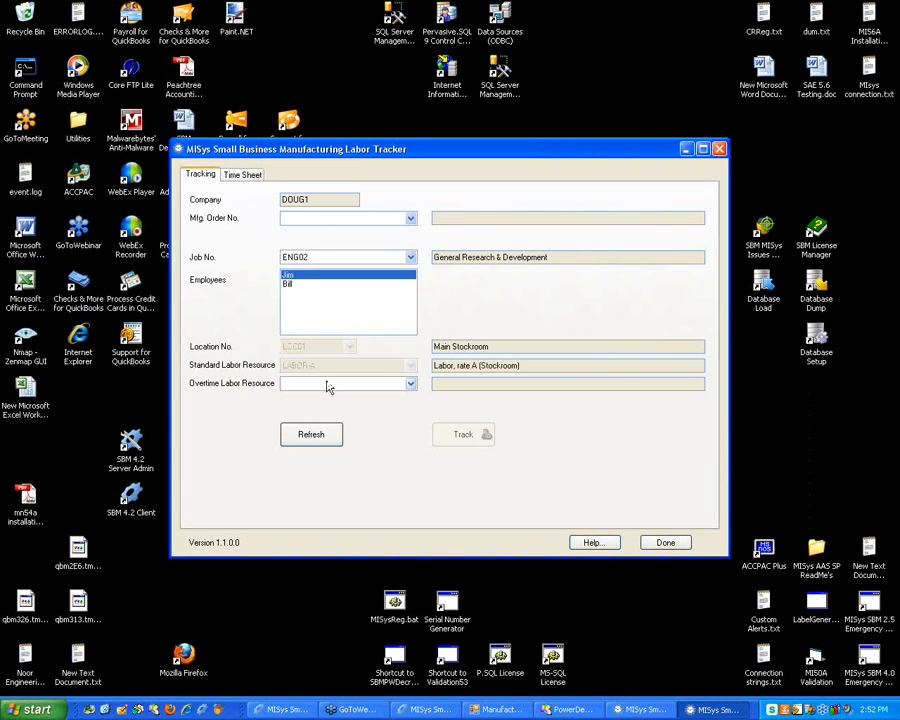
pyautogui.click(326, 383)
pyautogui.click(326, 405)
# Open the timer with the employee ID and start timing on job ENG02
pyautogui.click(480, 440)
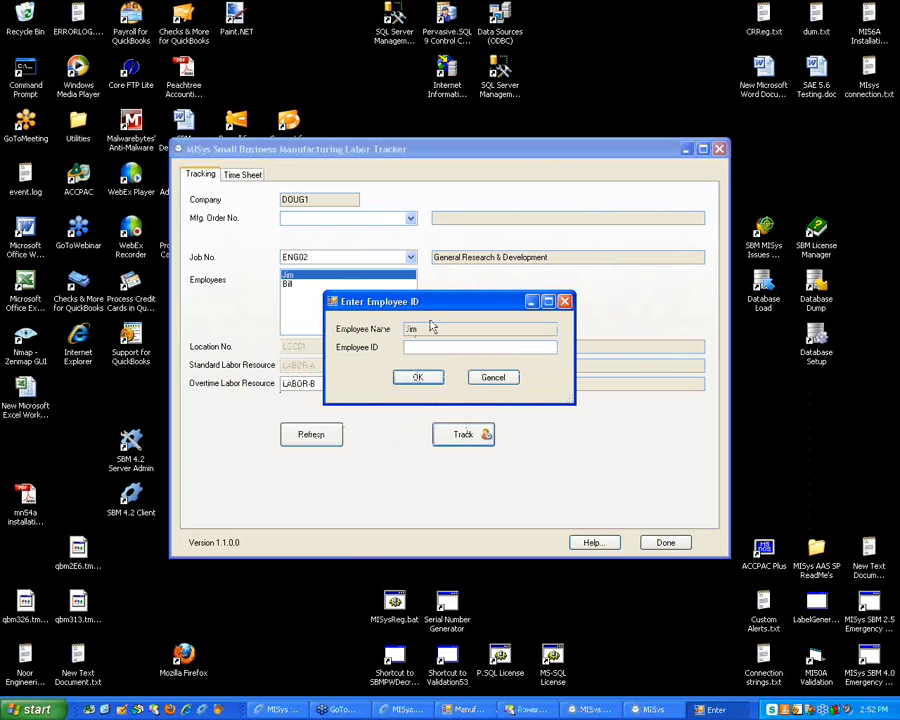
pyautogui.write('1111')
pyautogui.click(418, 377)
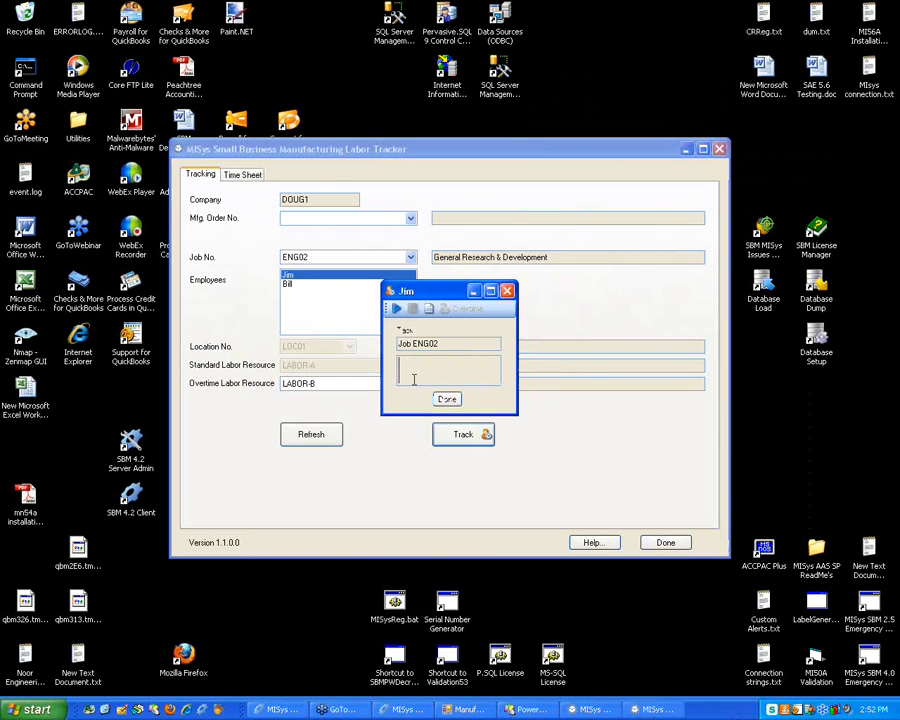
pyautogui.click(397, 311)
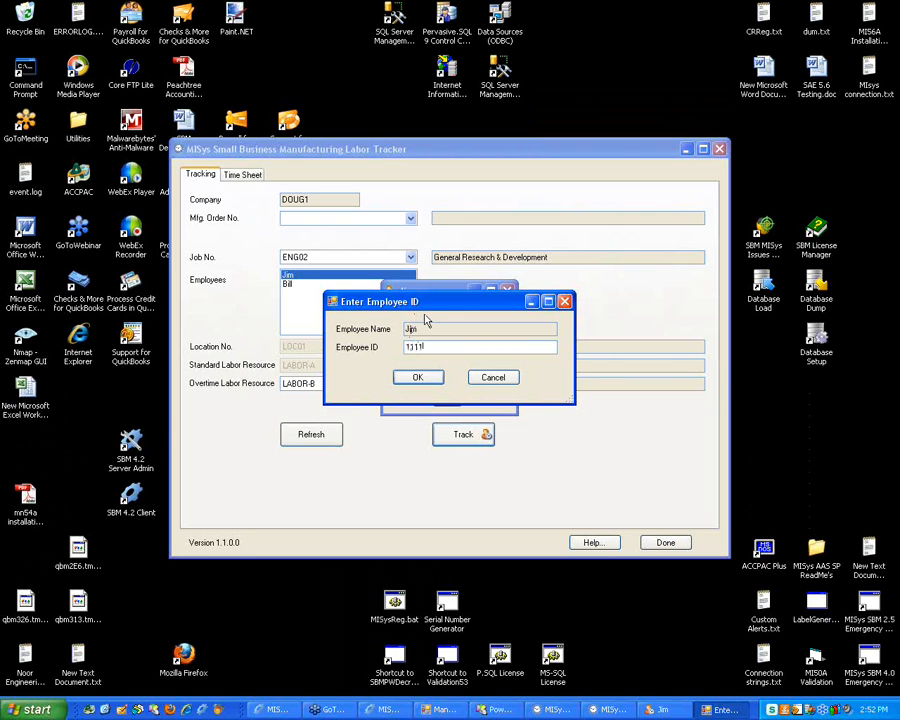
pyautogui.click(418, 376)
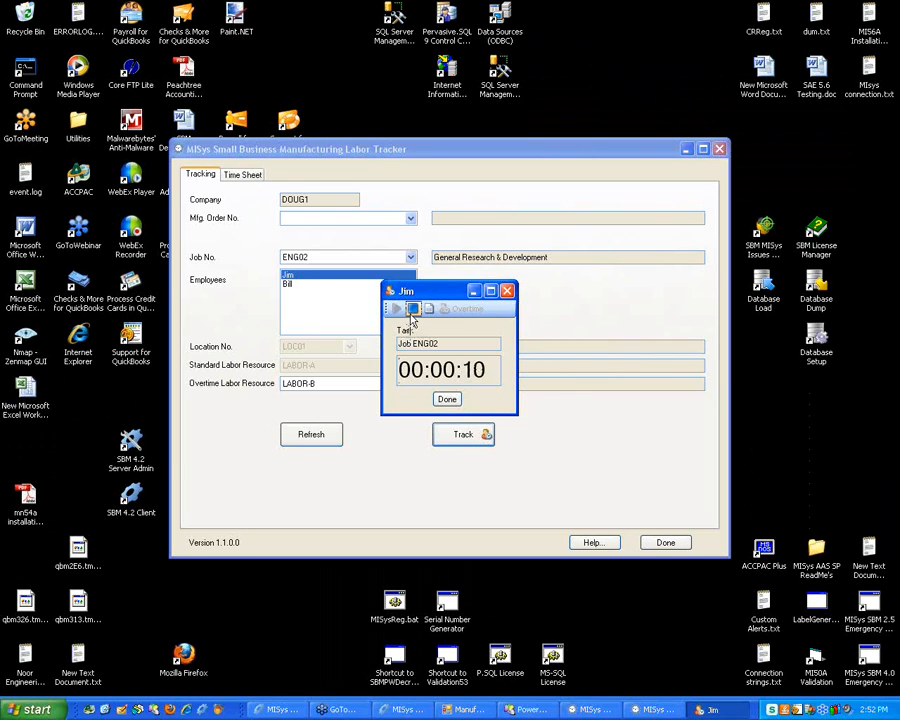
# Stop the timer and post the time, confirming the employee ID each time
pyautogui.click(411, 311)
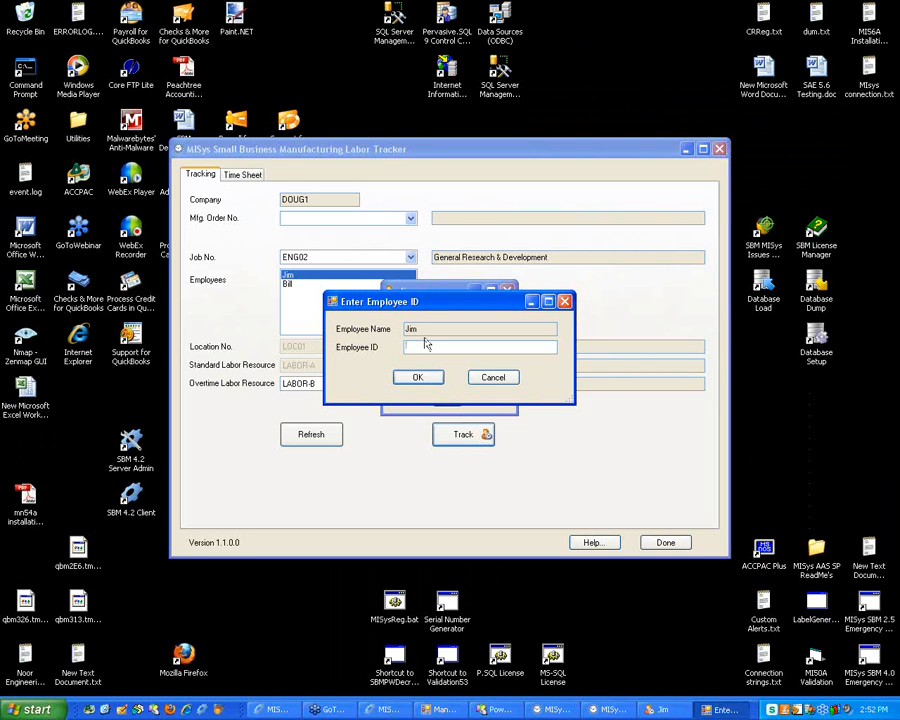
pyautogui.write('11111')
pyautogui.click(418, 377)
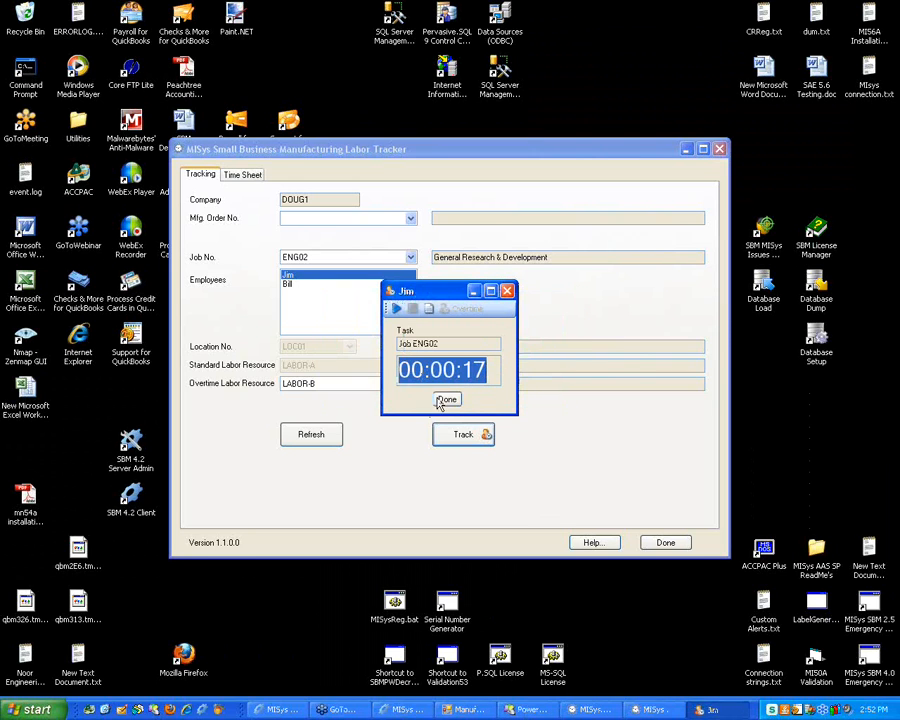
pyautogui.click(446, 398)
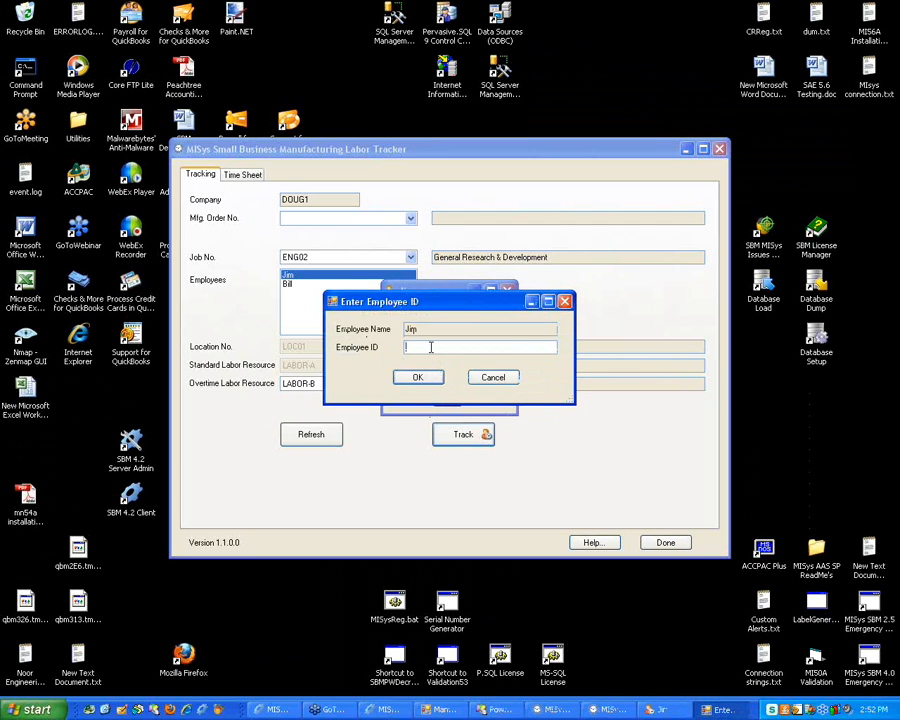
pyautogui.write('11111')
pyautogui.click(418, 380)
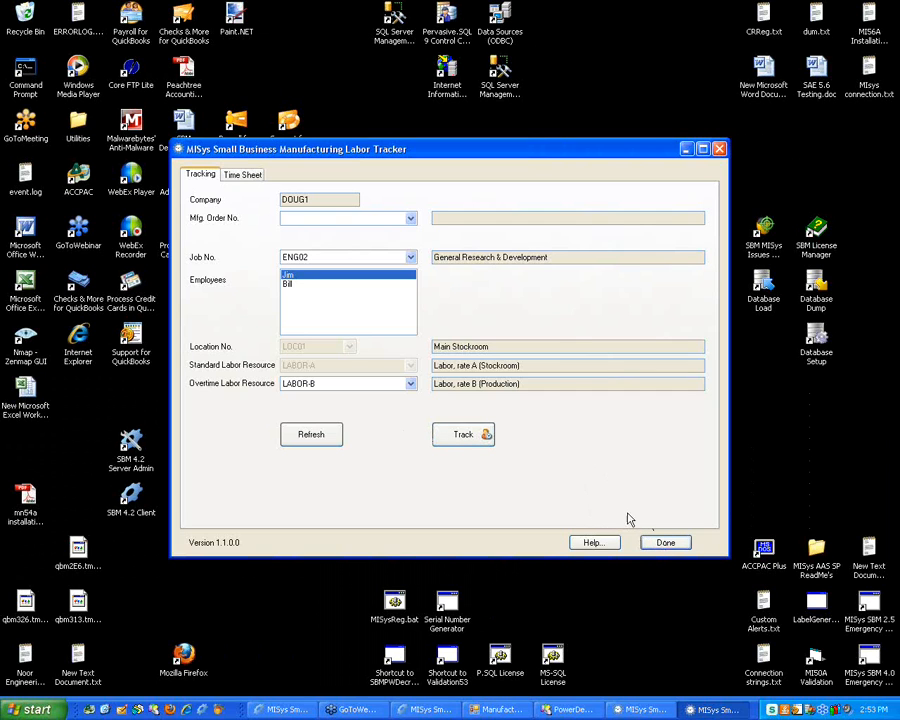
# Close the time tracking window, then move the Labor Tracker window up-left and make it taller
pyautogui.click(657, 543)
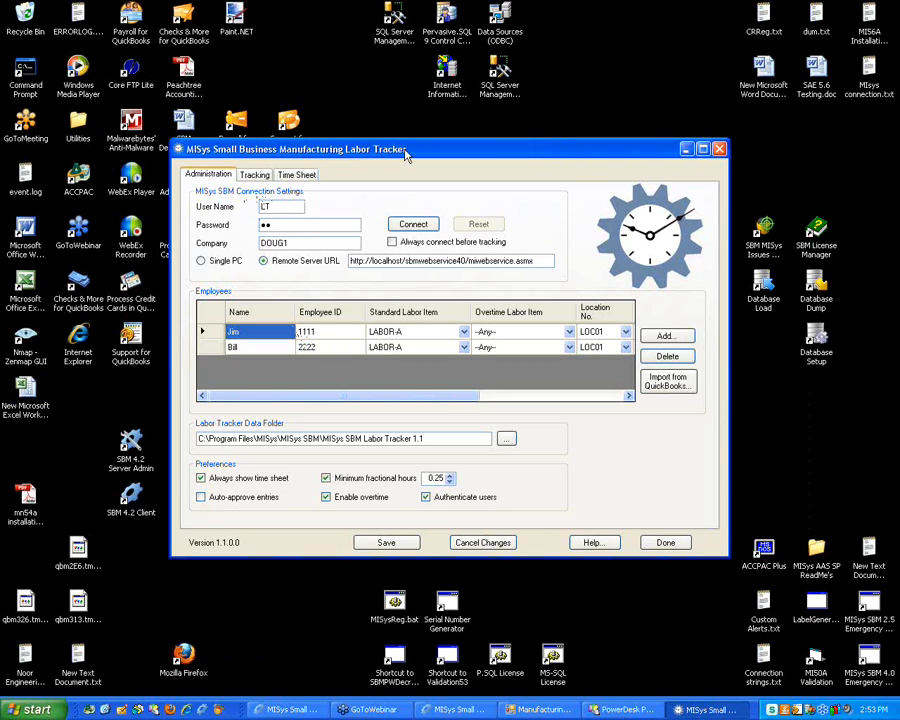
pyautogui.moveTo(430, 149); pyautogui.dragTo(362, 106)
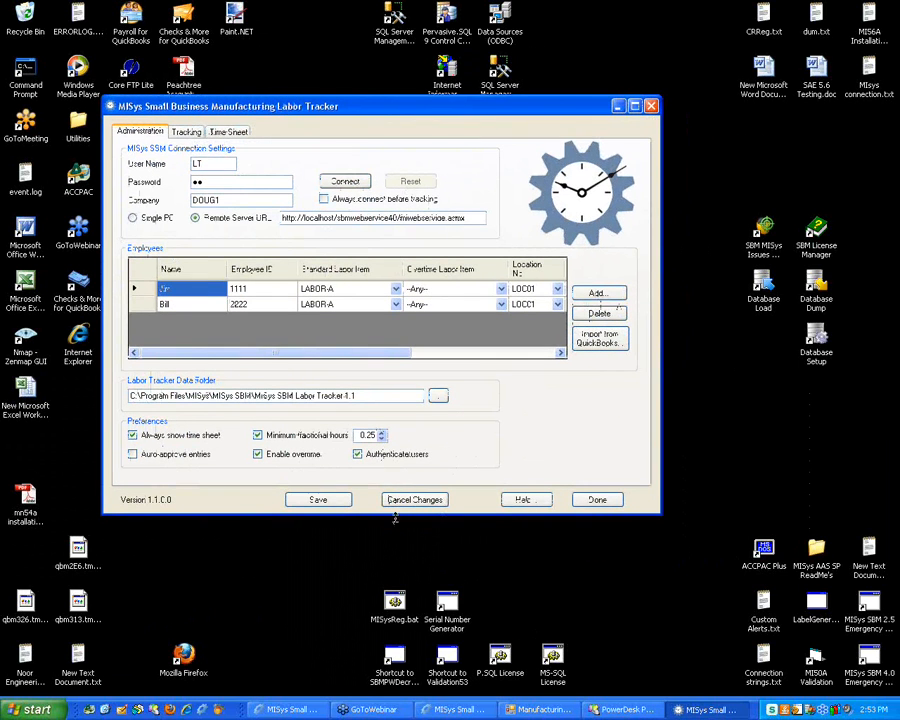
pyautogui.moveTo(395, 517); pyautogui.dragTo(395, 669)
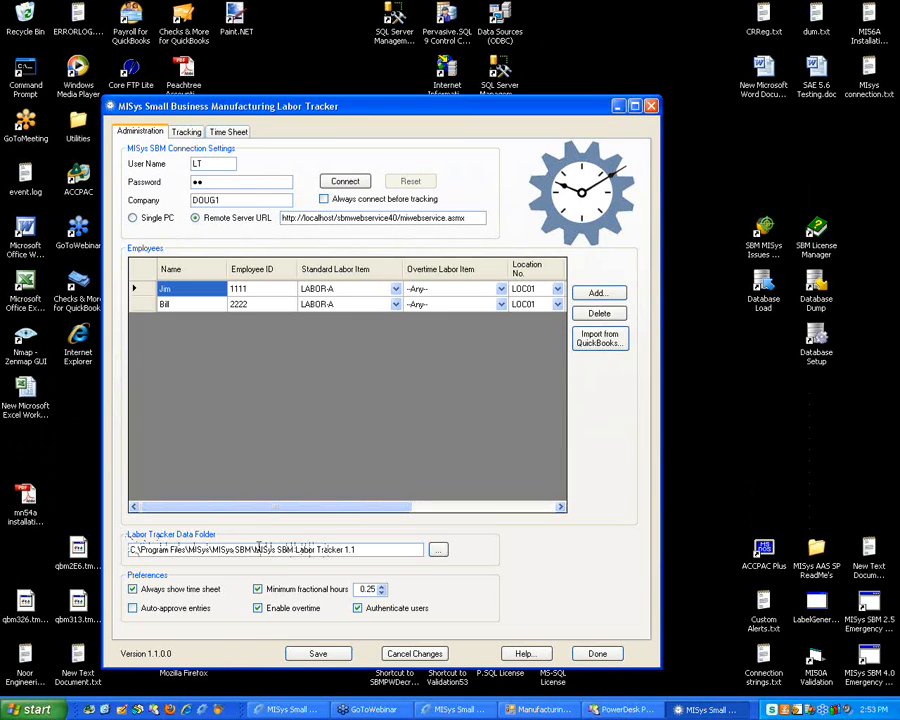
# On the Tracking tab choose order M10 and the second employee, then view the Time Sheet
pyautogui.click(183, 132)
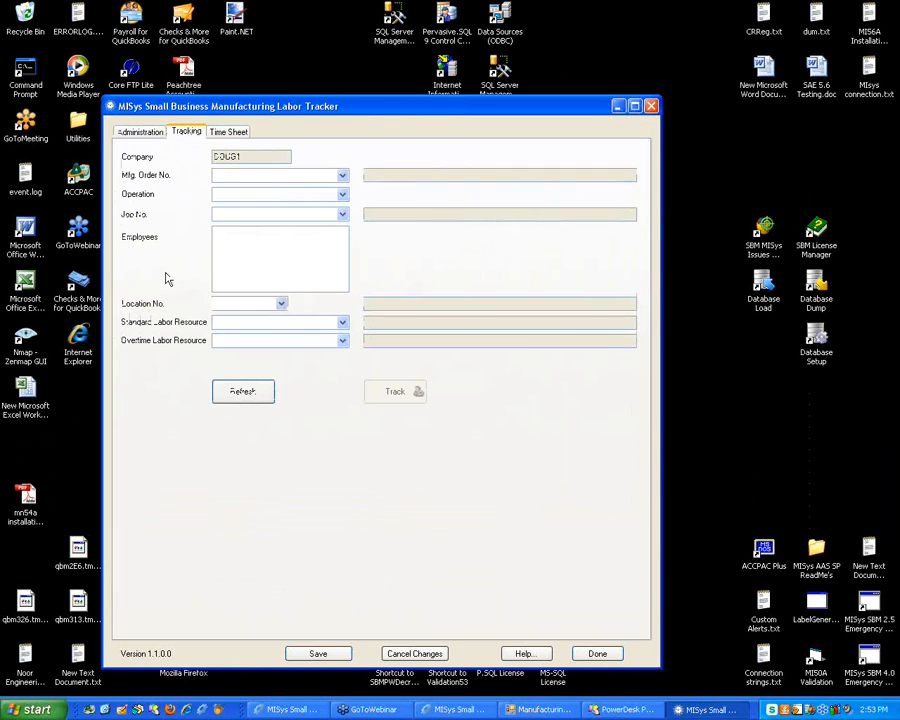
pyautogui.click(342, 176)
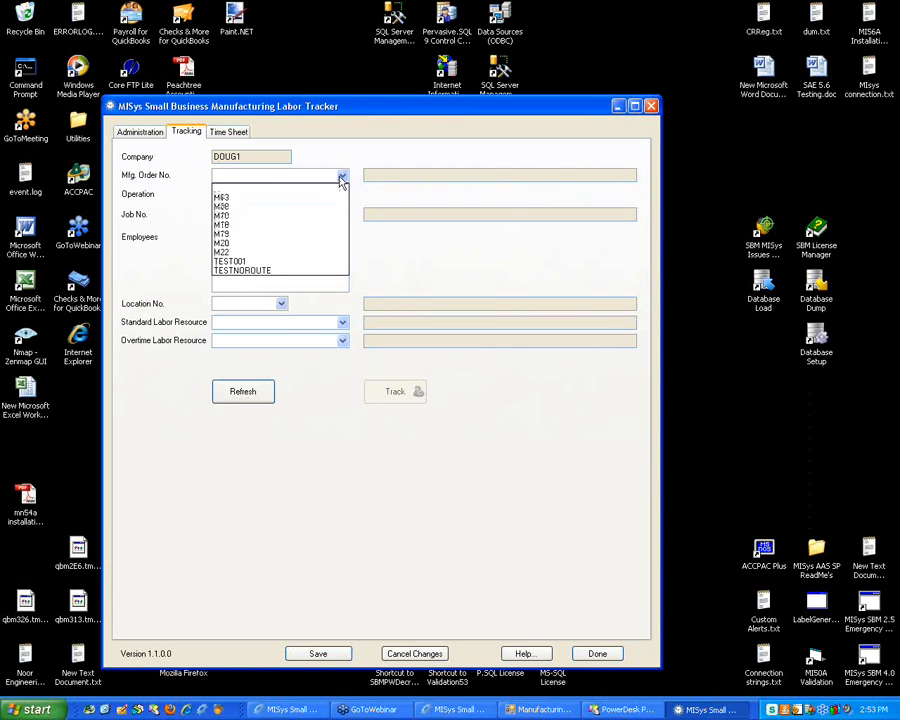
pyautogui.click(251, 215)
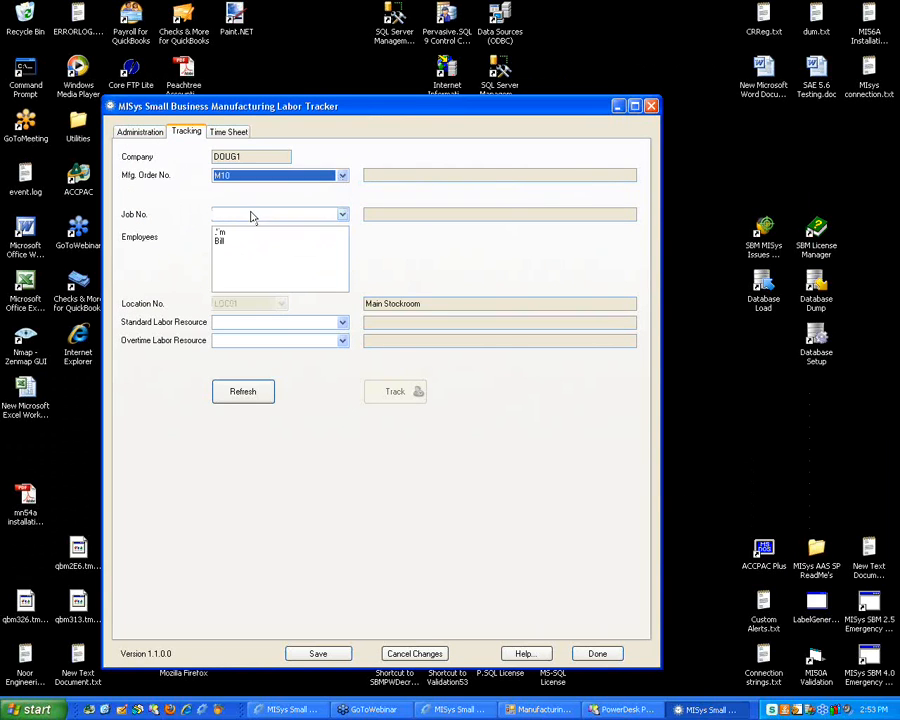
pyautogui.click(231, 242)
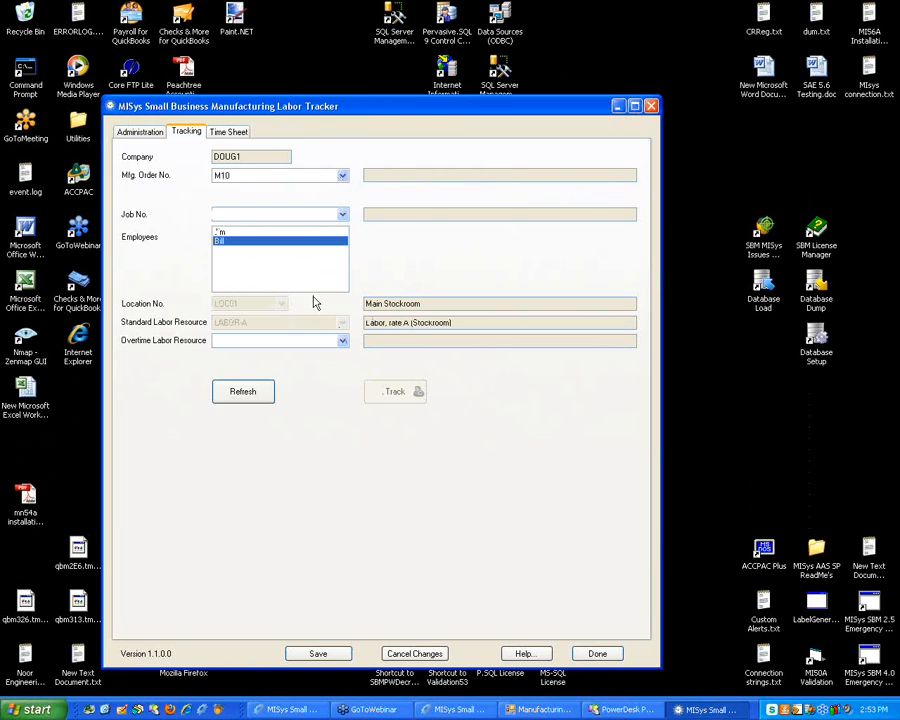
pyautogui.click(176, 134)
pyautogui.click(222, 136)
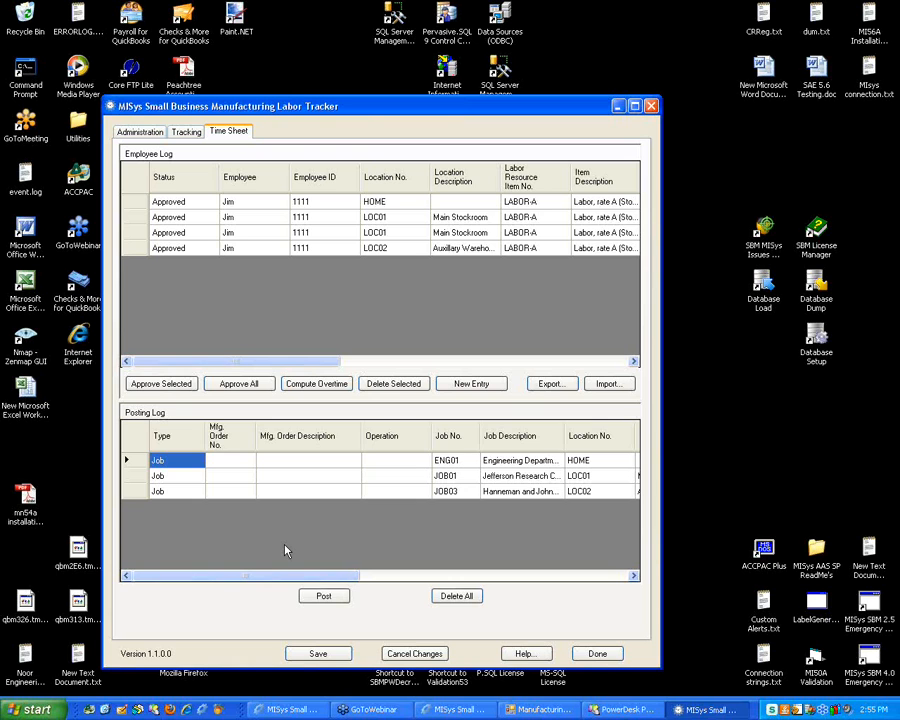
pyautogui.click(139, 132)
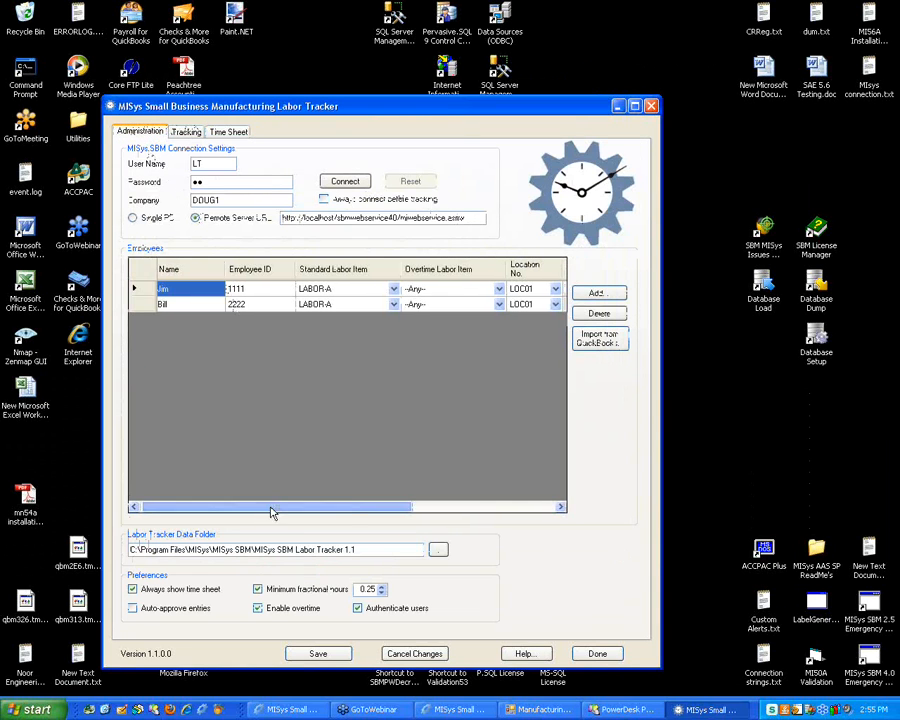
pyautogui.moveTo(270, 506); pyautogui.dragTo(416, 508)
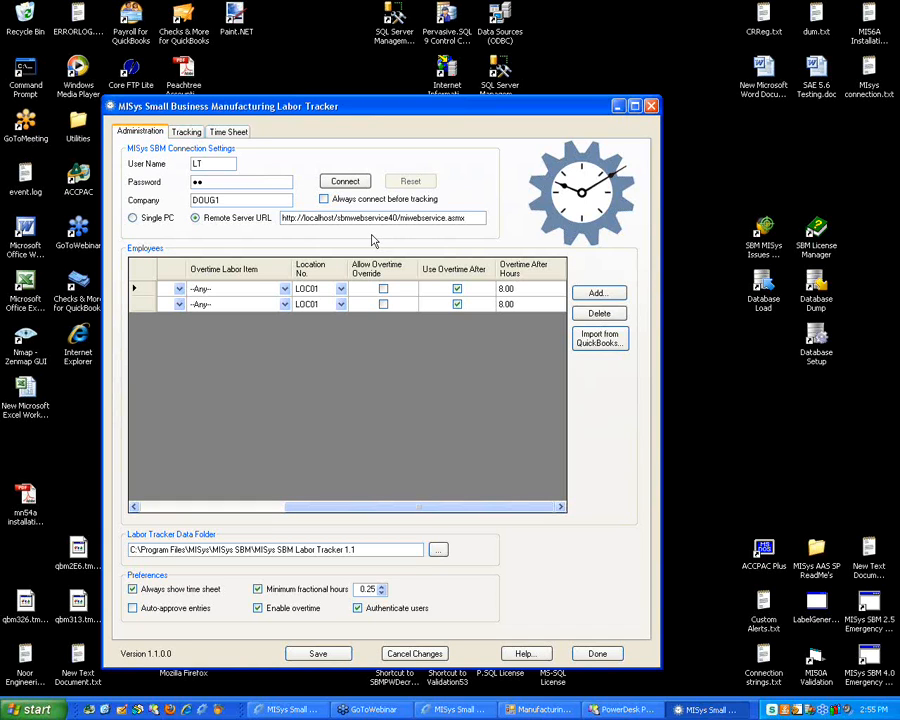
pyautogui.click(234, 132)
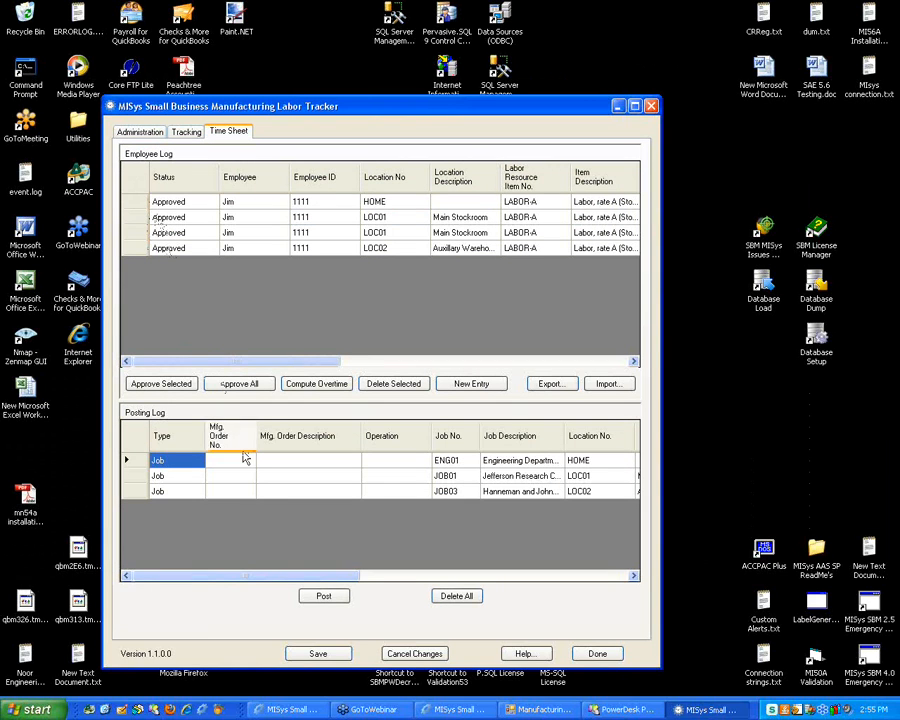
# Delete all existing time sheet entries, confirming the prompt
pyautogui.click(436, 596)
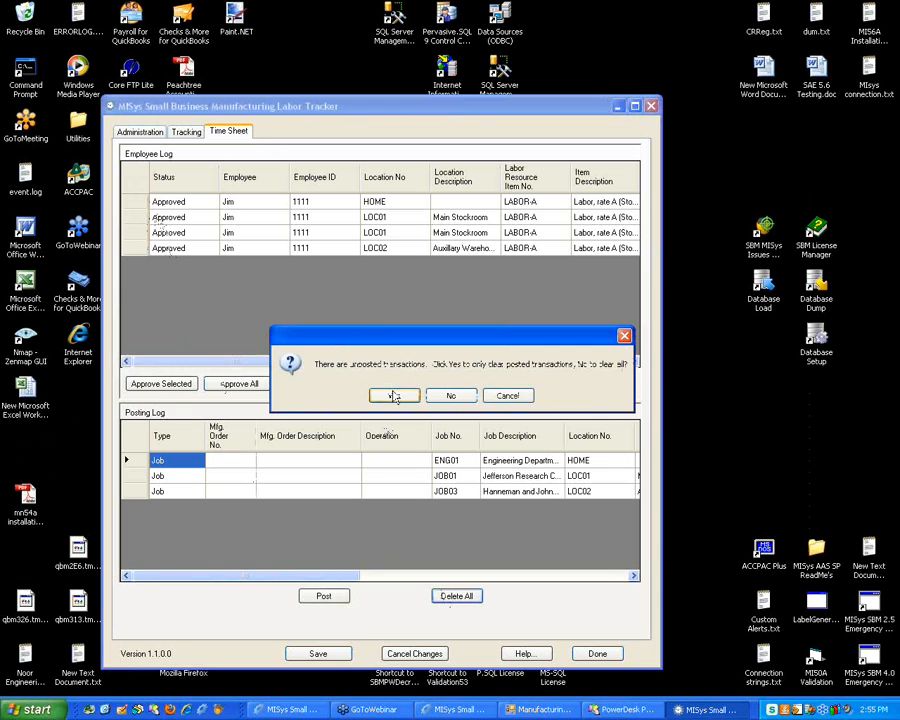
pyautogui.click(450, 450)
pyautogui.click(456, 596)
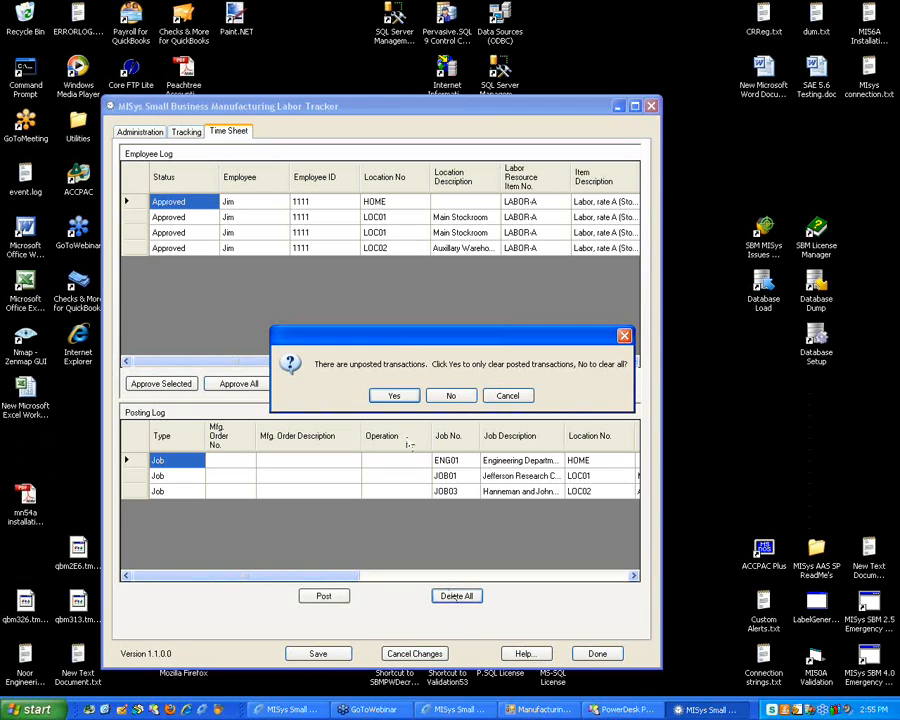
pyautogui.click(461, 398)
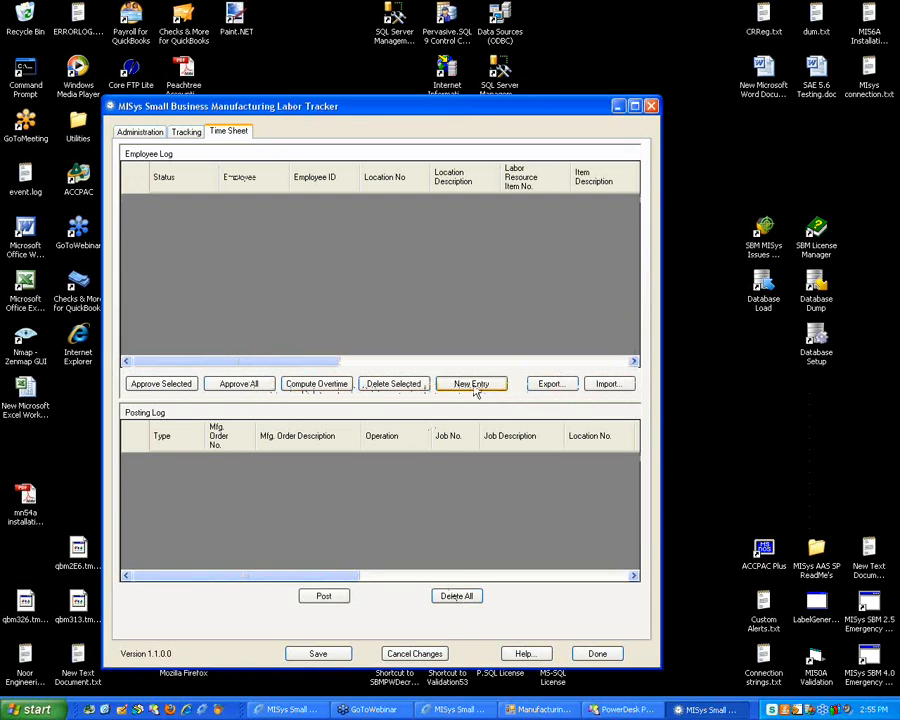
# Add a new time sheet entry with location LOC01
pyautogui.click(470, 384)
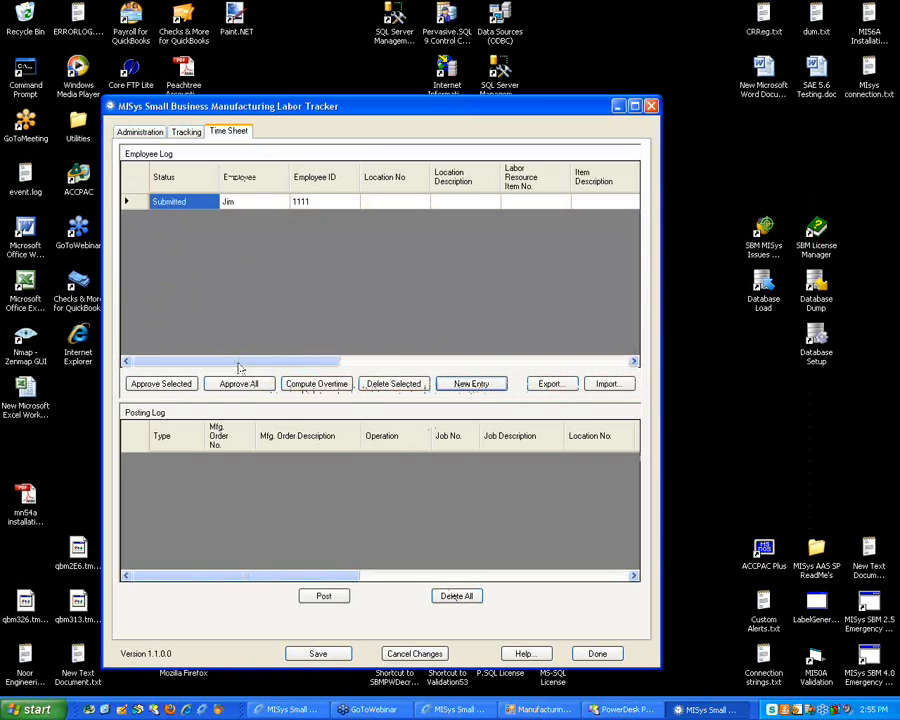
pyautogui.moveTo(236, 362); pyautogui.dragTo(293, 366)
pyautogui.click(267, 205)
pyautogui.click(267, 207)
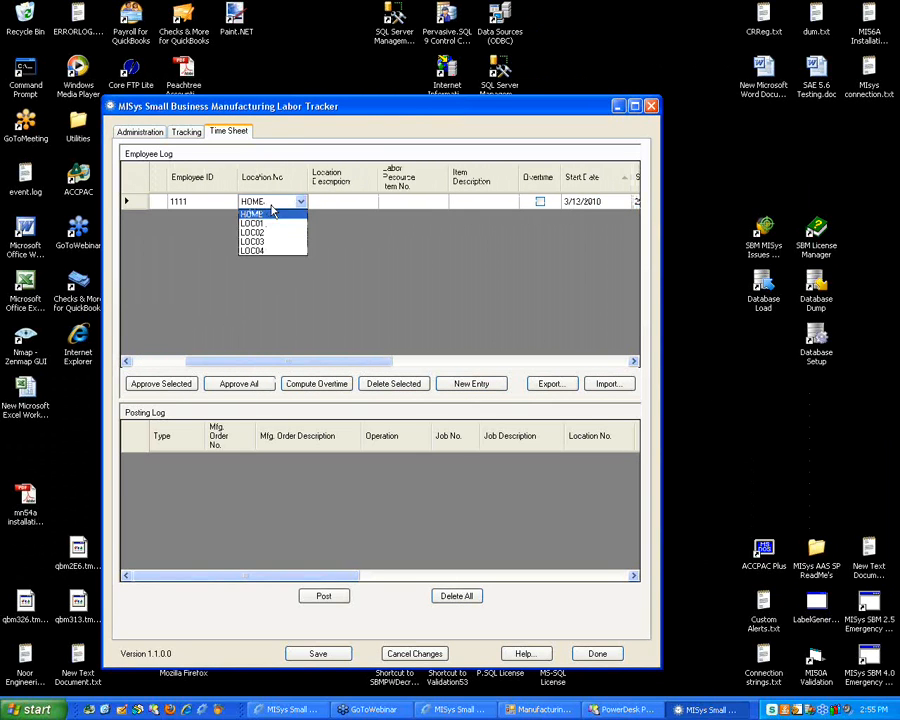
pyautogui.click(262, 232)
pyautogui.press('Tab')
pyautogui.press('Tab')
pyautogui.press('Tab')
pyautogui.press('Tab')
pyautogui.press('Tab')
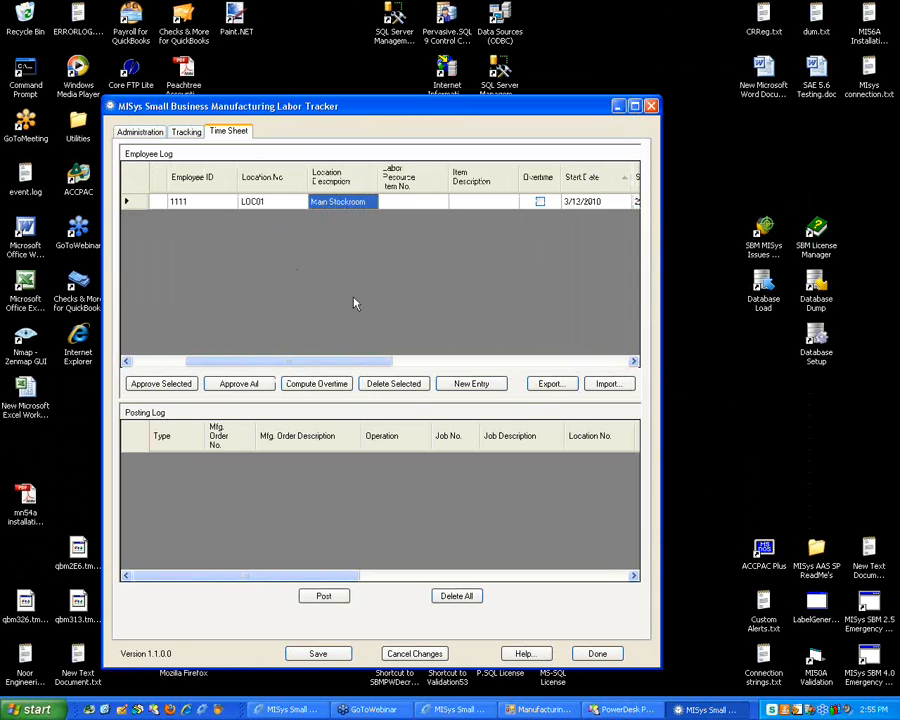
pyautogui.press('Tab')
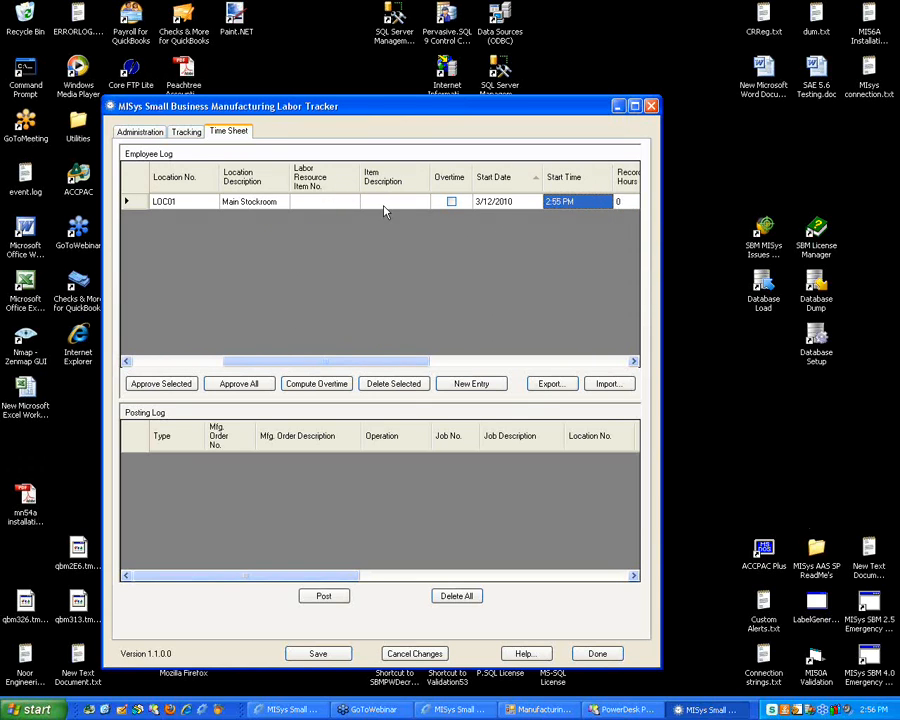
# Set the entry's labor resource to LABOR-A, recorded hours to 2, and job to JOB01
pyautogui.click(383, 204)
pyautogui.click(347, 205)
pyautogui.click(347, 205)
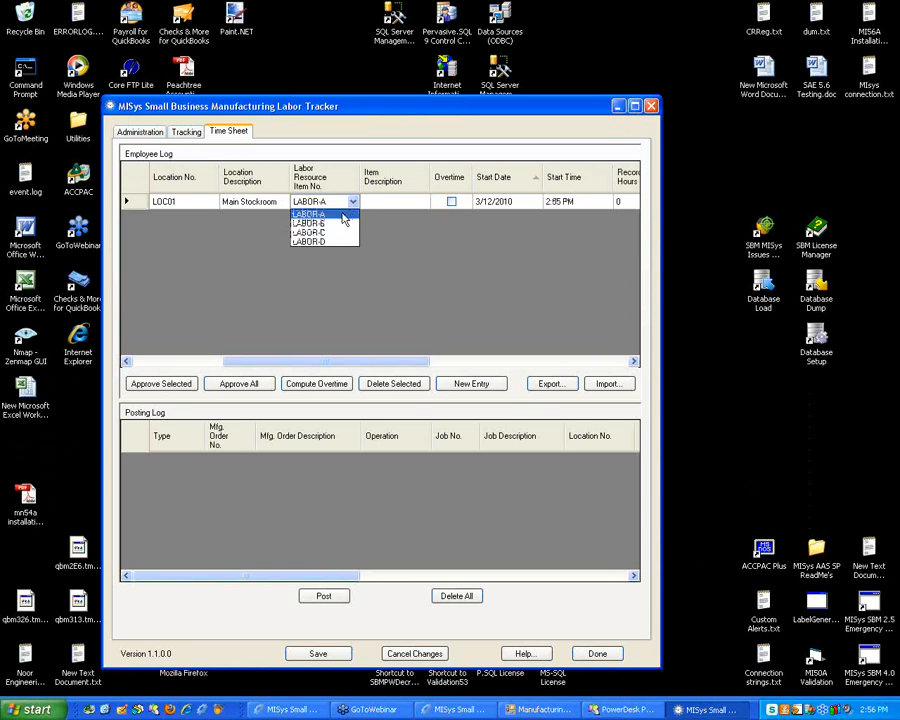
pyautogui.press('Tab')
pyautogui.press('Tab')
pyautogui.press('Tab')
pyautogui.press('Tab')
pyautogui.press('Tab')
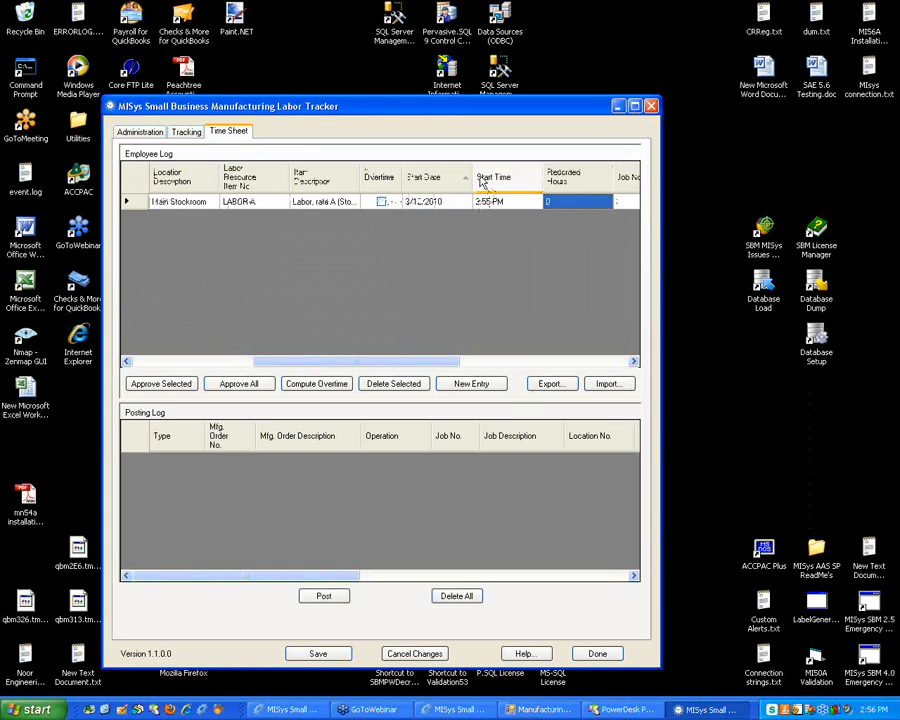
pyautogui.write('2')
pyautogui.press('Tab')
pyautogui.click(580, 205)
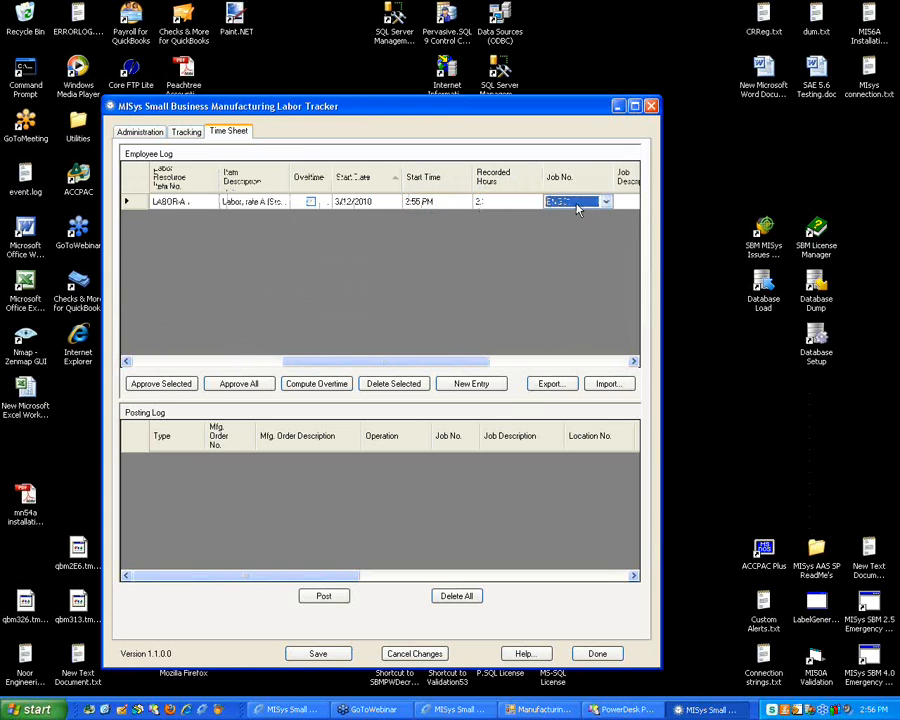
pyautogui.click(580, 205)
pyautogui.click(572, 232)
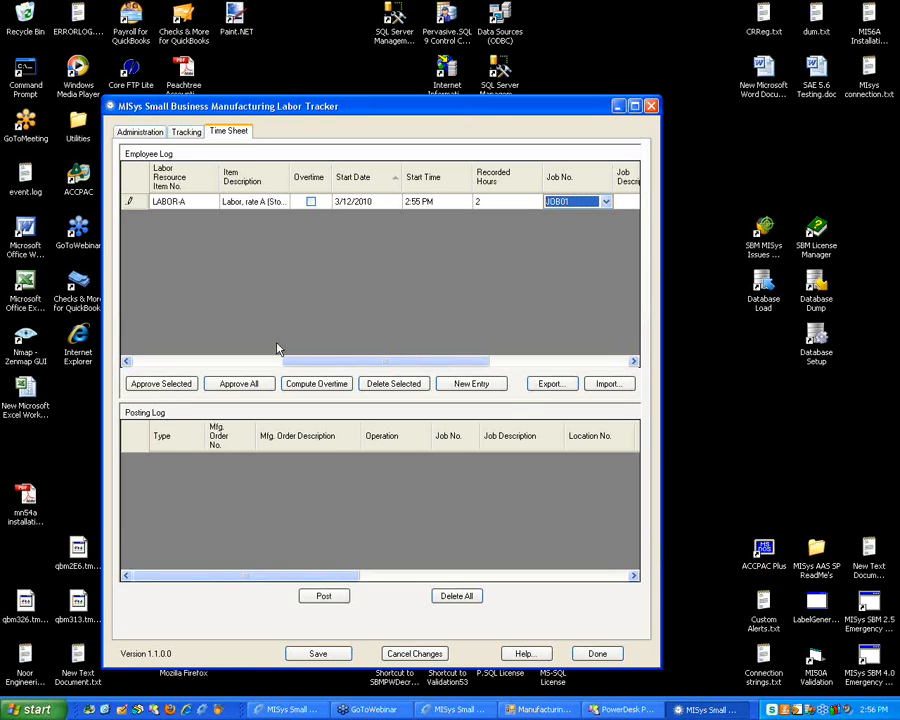
# Save the 2-hour JOB01 entry and scroll the Employee Log back to the Status column
pyautogui.click(318, 655)
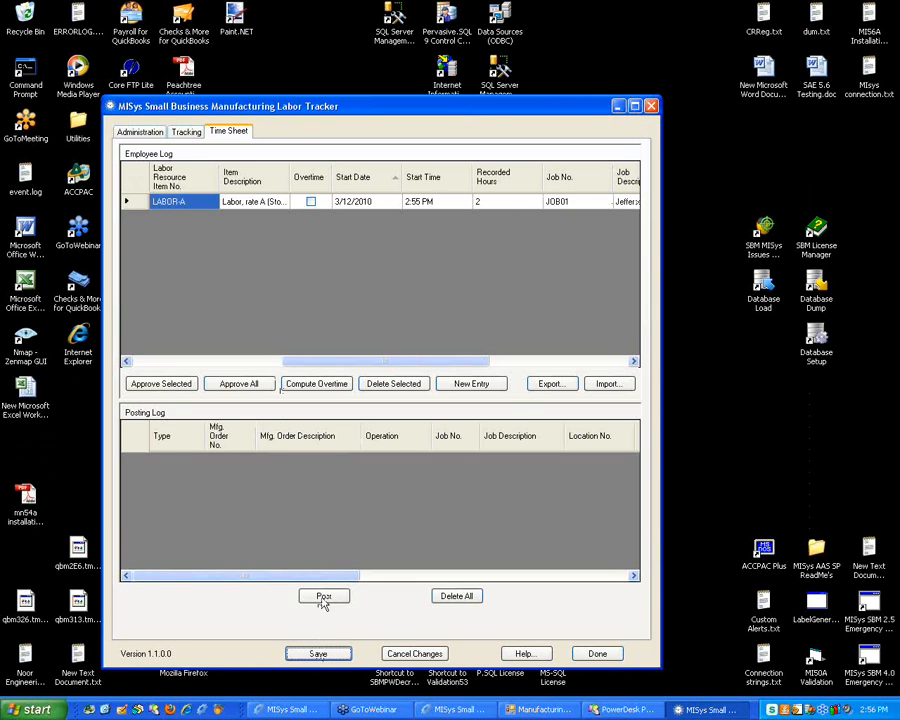
pyautogui.moveTo(328, 361); pyautogui.dragTo(178, 368)
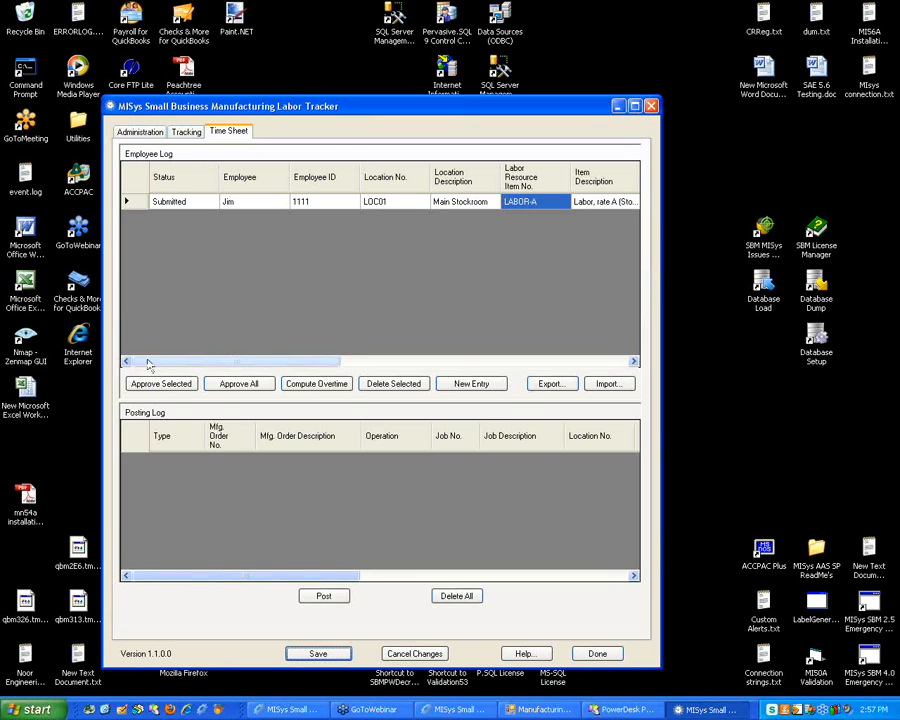
# On the time-tracking form, set the overtime labor resource to LABOR-B
pyautogui.click(186, 131)
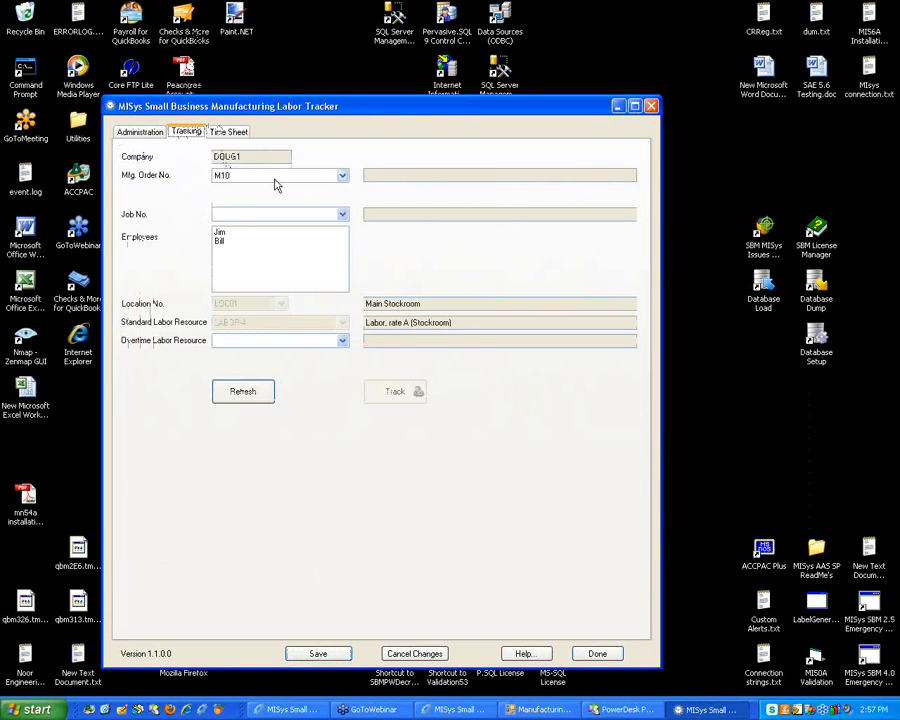
pyautogui.click(259, 342)
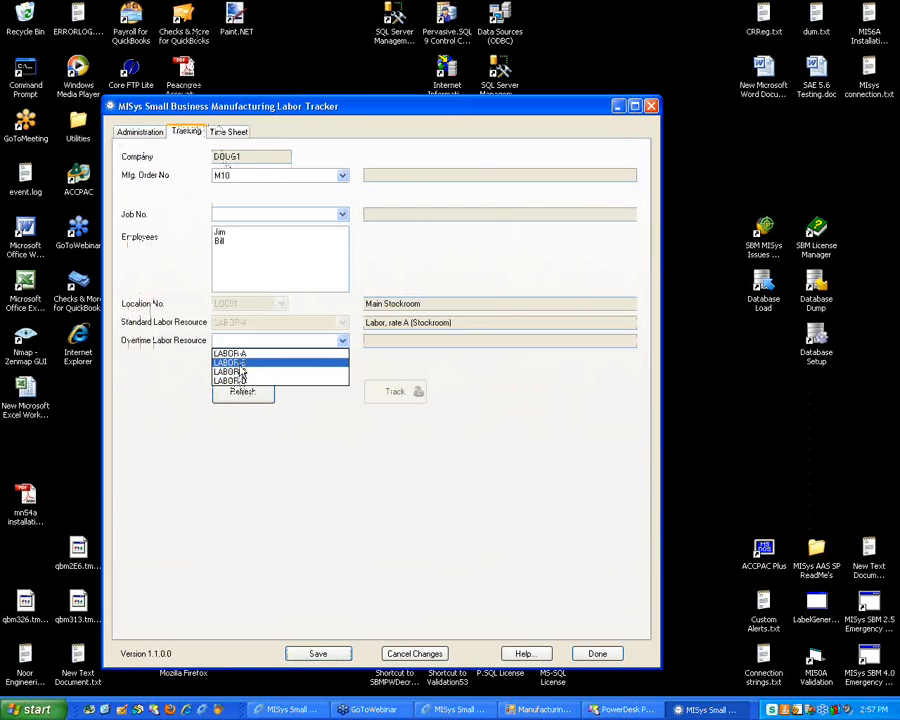
pyautogui.click(268, 362)
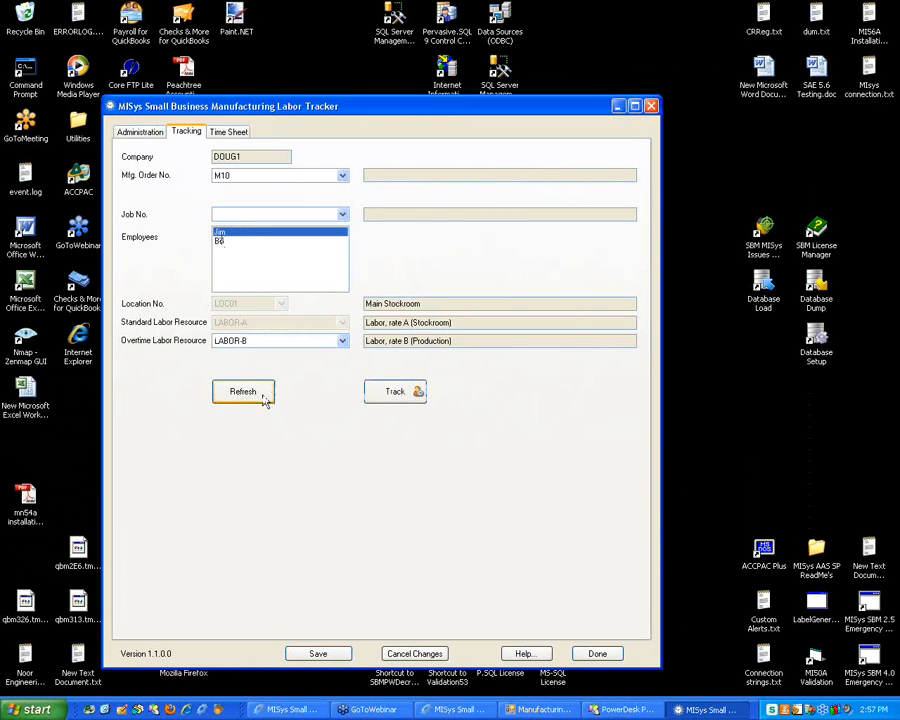
# Start the first employee's timer on order M10, entering their employee ID
pyautogui.click(392, 391)
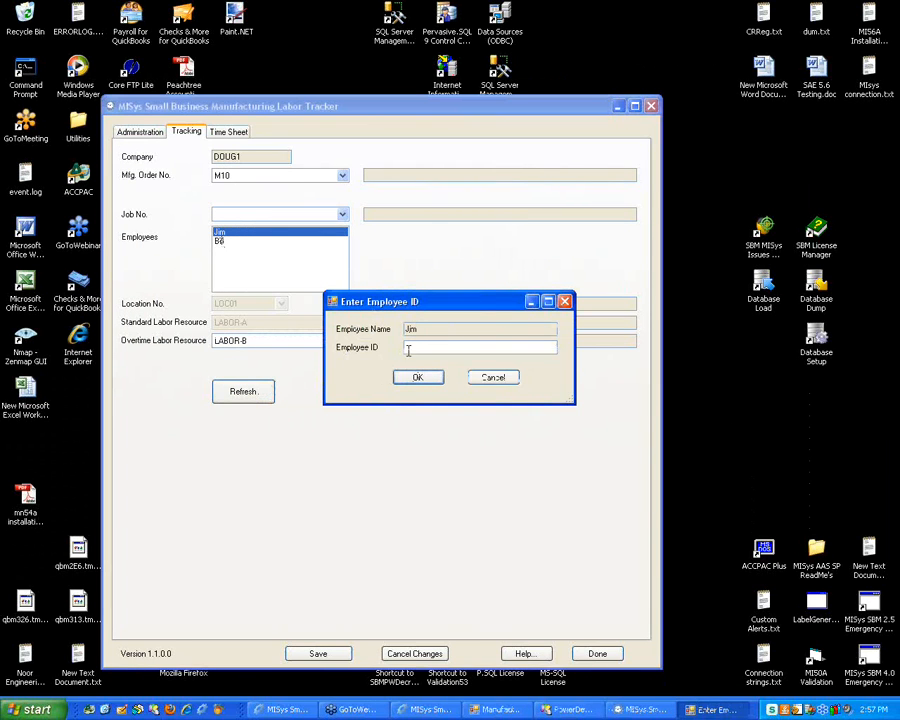
pyautogui.write('1111')
pyautogui.click(418, 378)
pyautogui.click(398, 309)
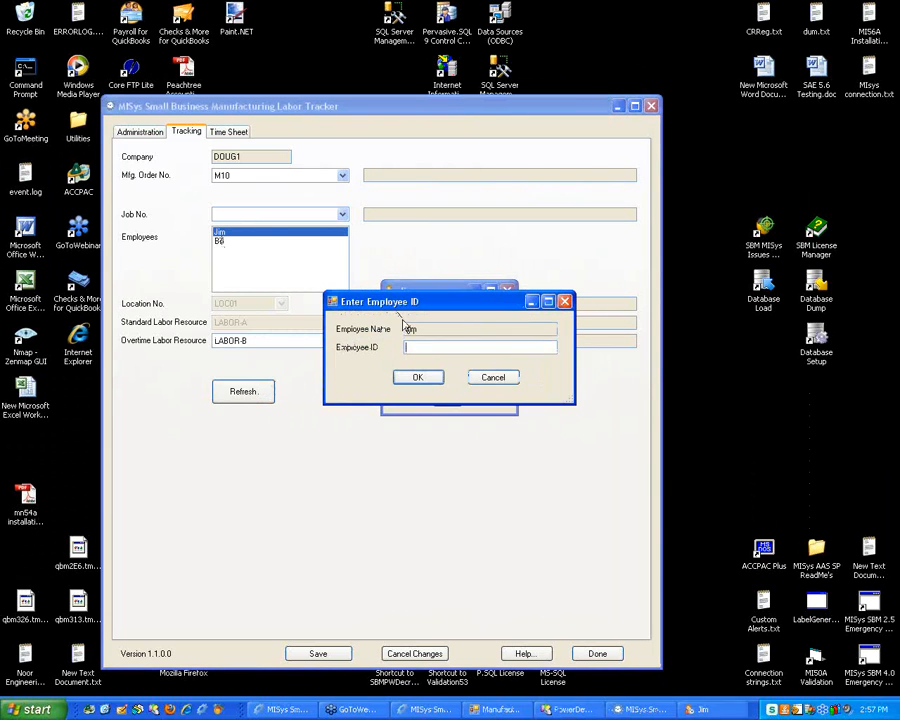
pyautogui.write('1111')
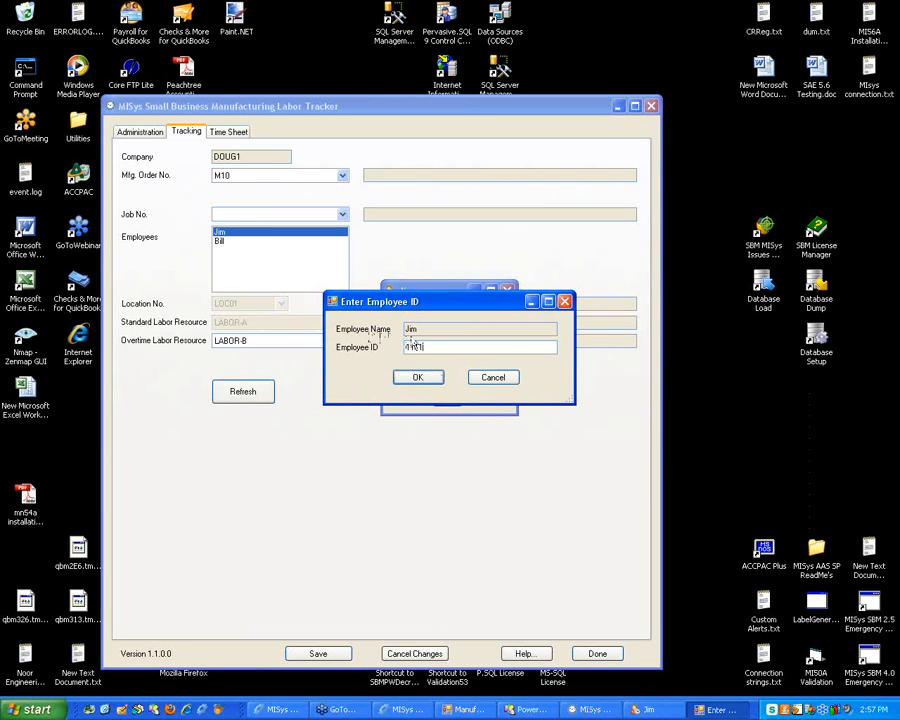
pyautogui.click(418, 378)
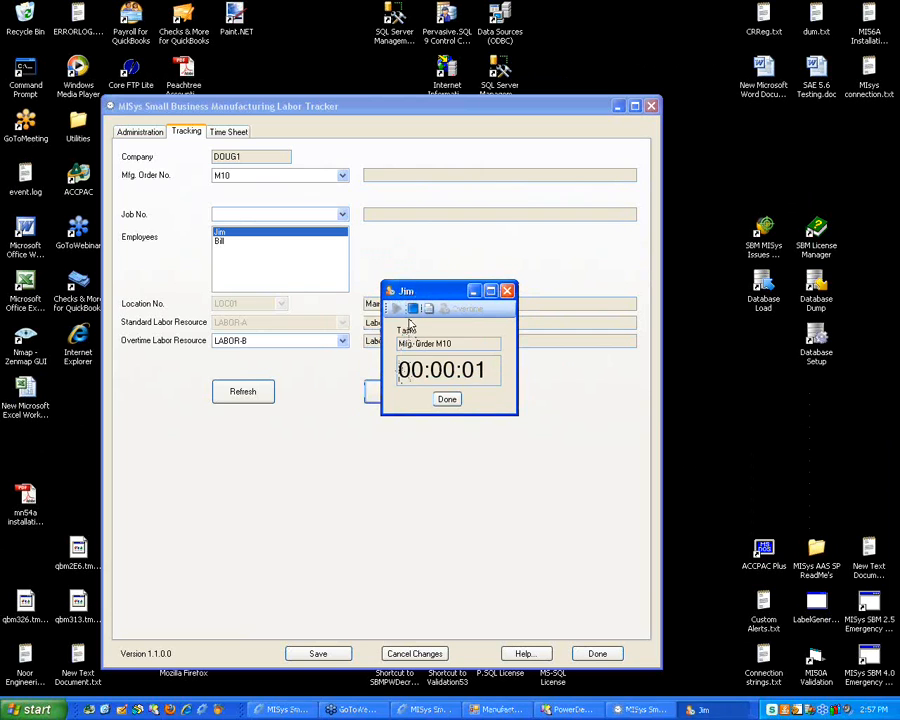
# Move the timer aside, then select order M18, job ENG02, the first employee, and LABOR-C overtime
pyautogui.moveTo(440, 300); pyautogui.dragTo(442, 295)
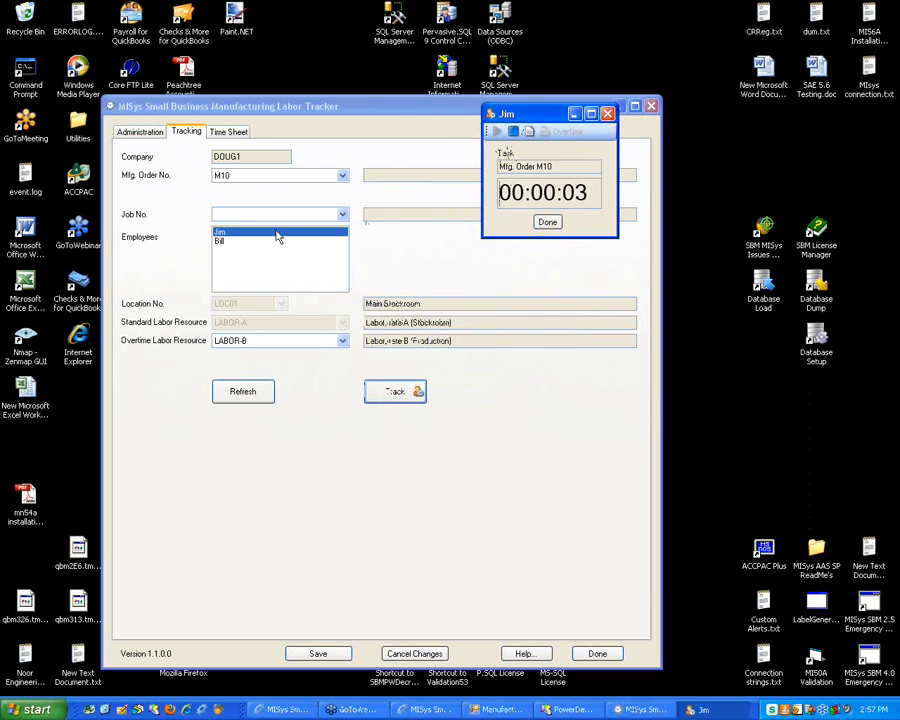
pyautogui.click(283, 176)
pyautogui.click(248, 231)
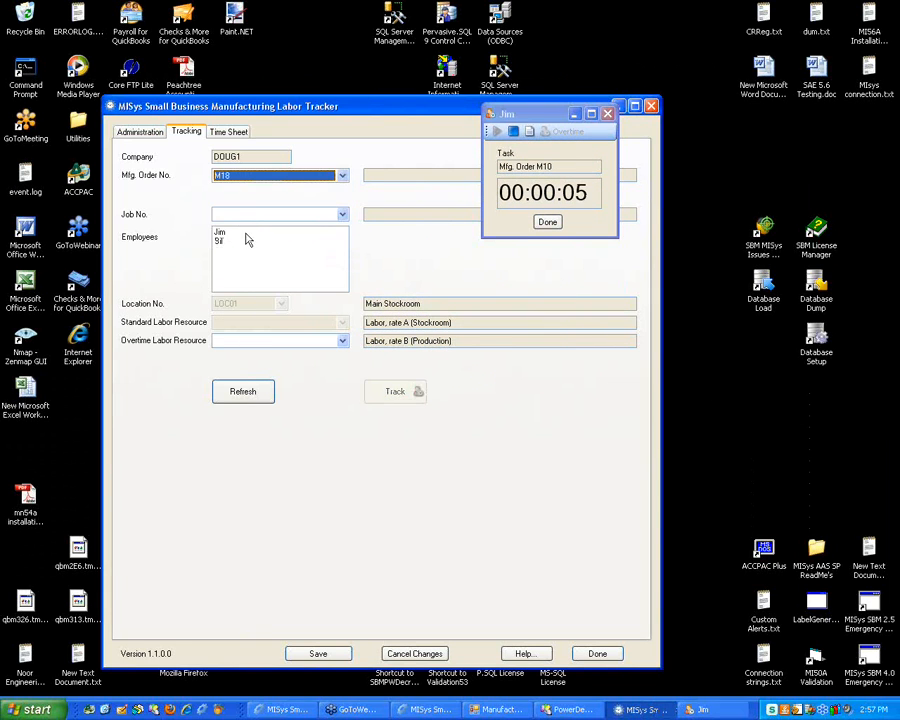
pyautogui.click(250, 217)
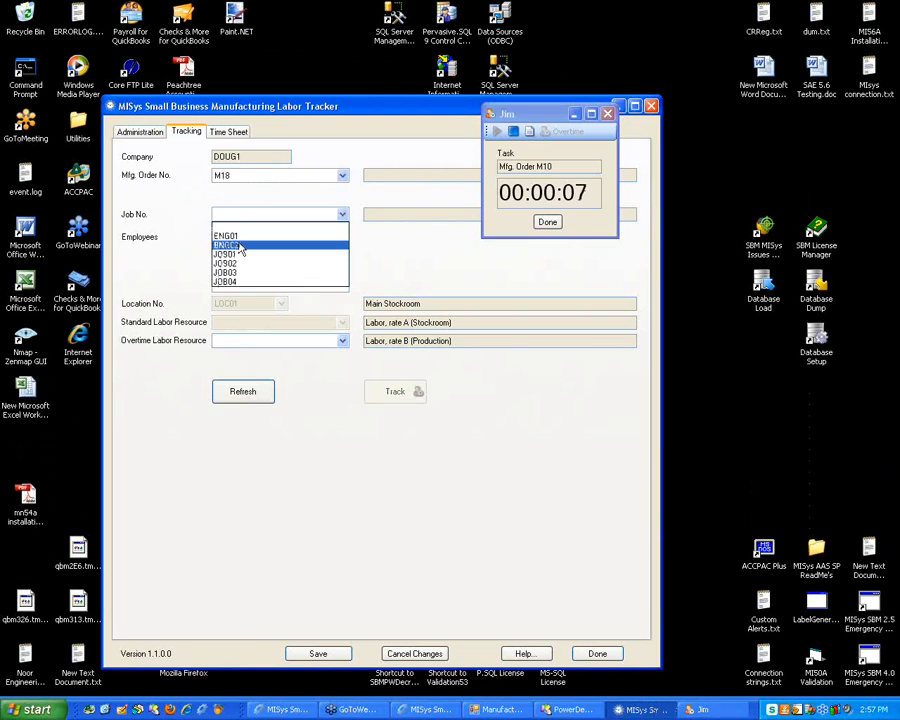
pyautogui.click(230, 245)
pyautogui.click(229, 236)
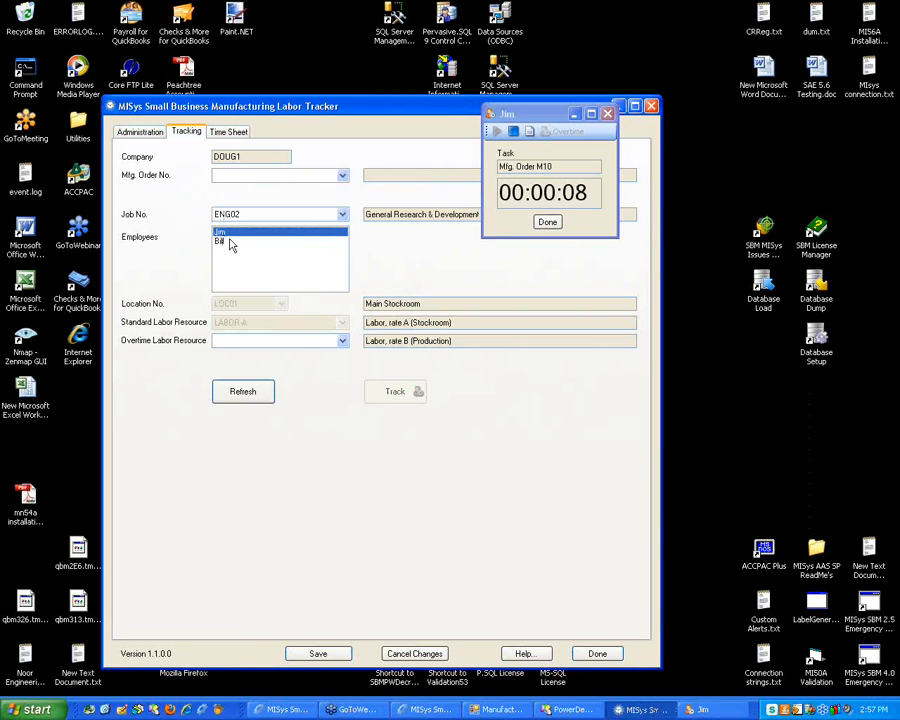
pyautogui.click(270, 341)
pyautogui.click(258, 378)
# Try tracking the employee on job ENG02 and dismiss the 'tracker already open' errors
pyautogui.click(390, 391)
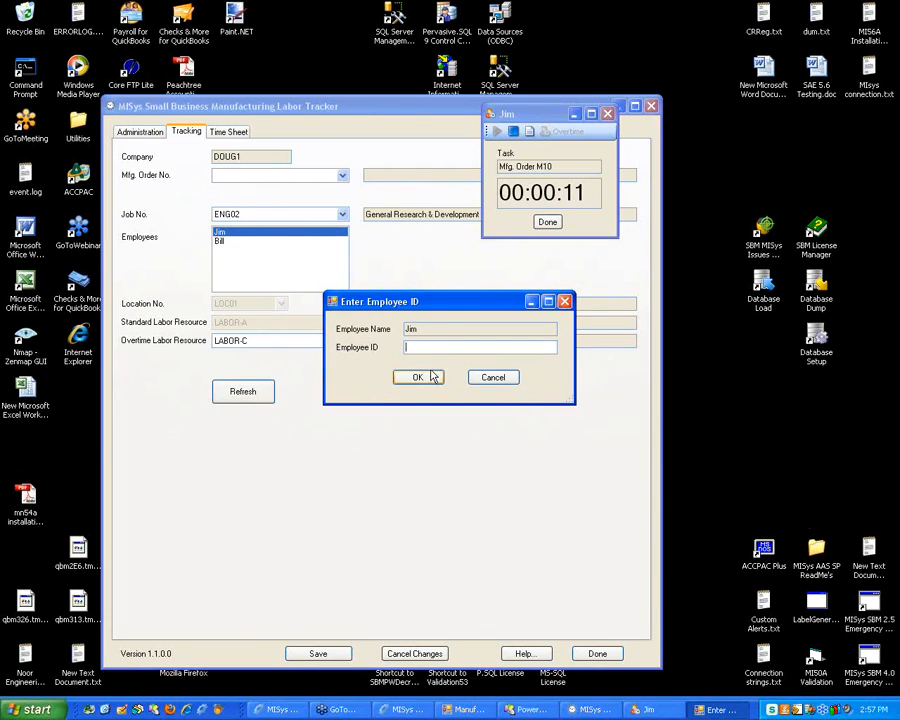
pyautogui.write('1h1')
pyautogui.click(418, 378)
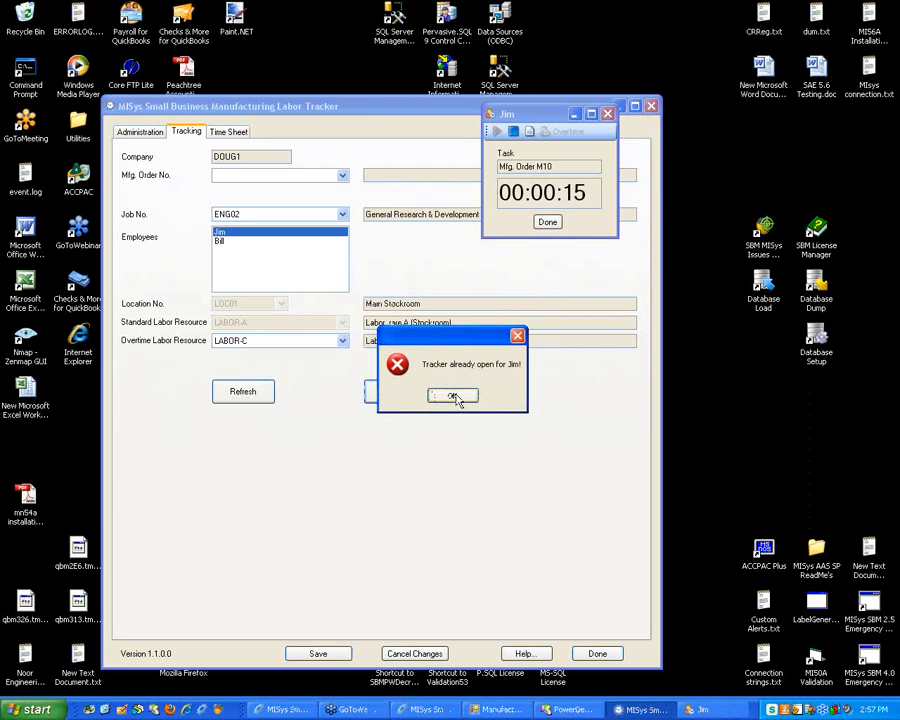
pyautogui.click(456, 395)
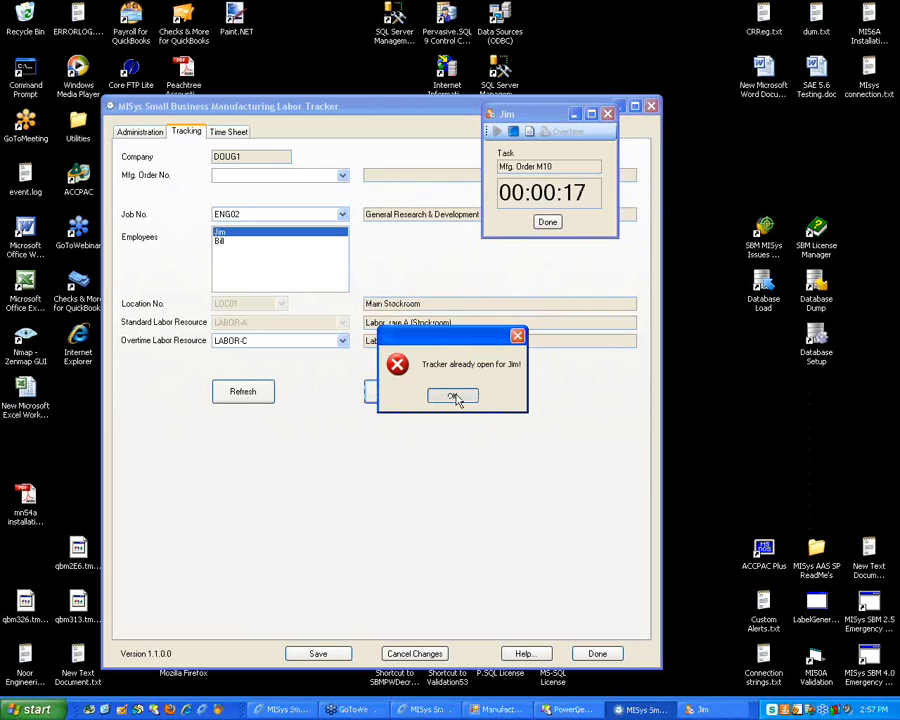
pyautogui.click(452, 396)
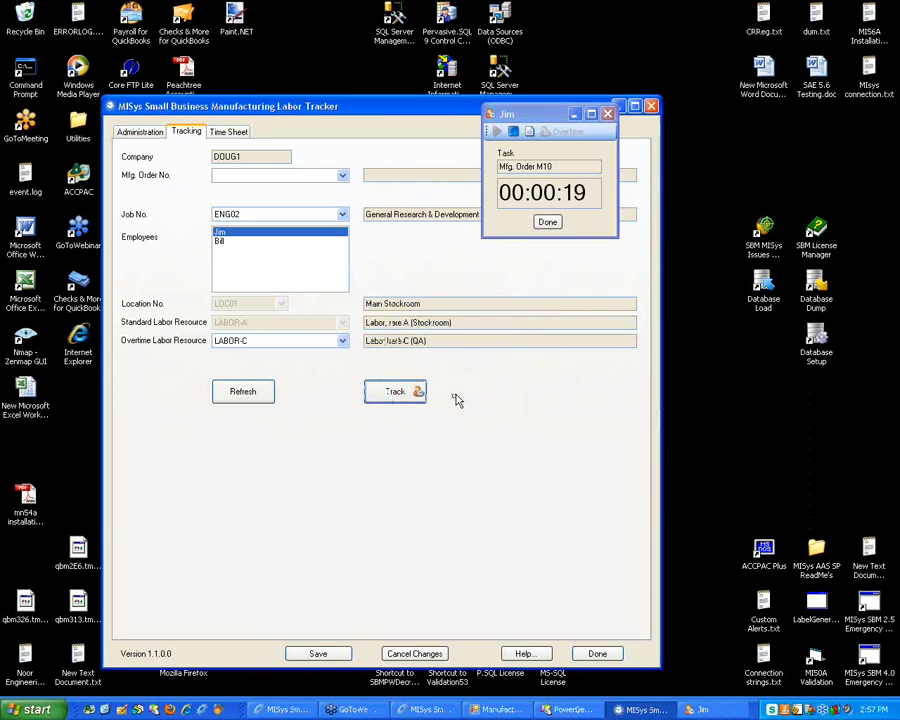
# Attempt to reach the Administration settings, dismissing the timer-running warnings
pyautogui.click(140, 132)
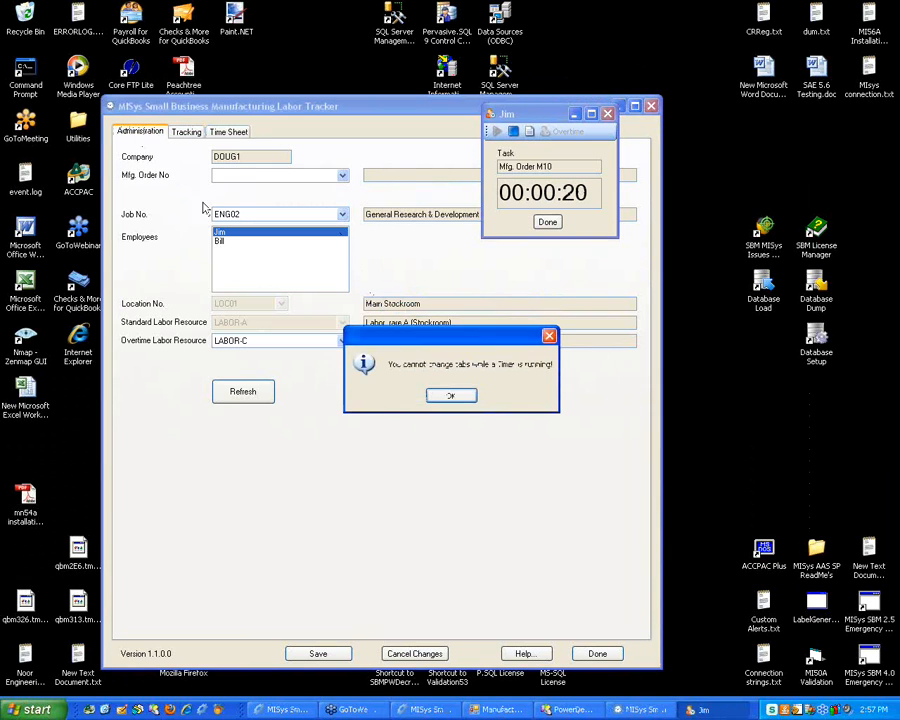
pyautogui.click(452, 396)
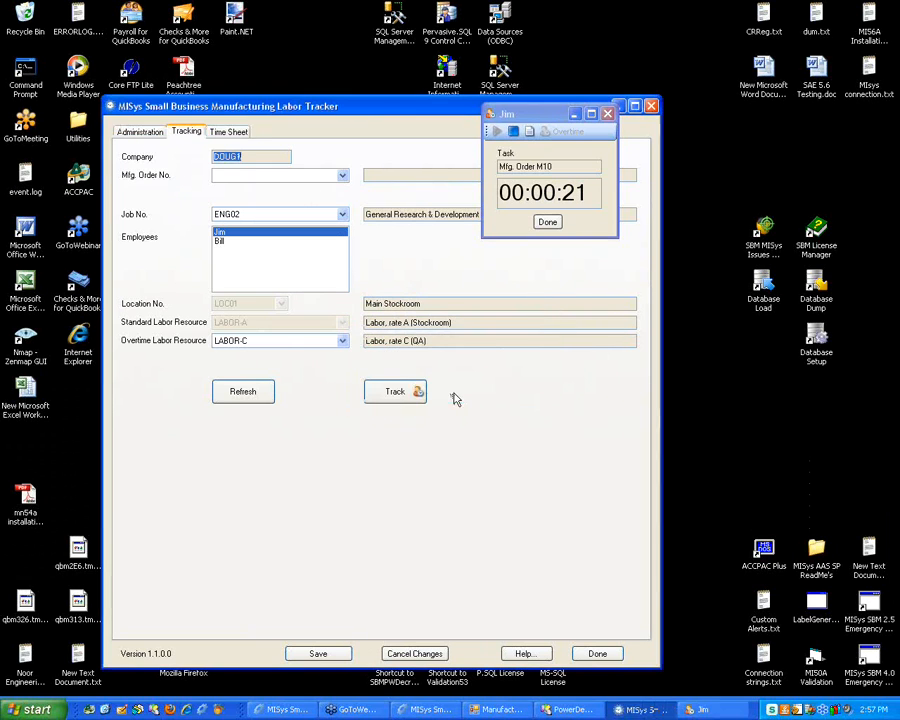
pyautogui.click(140, 132)
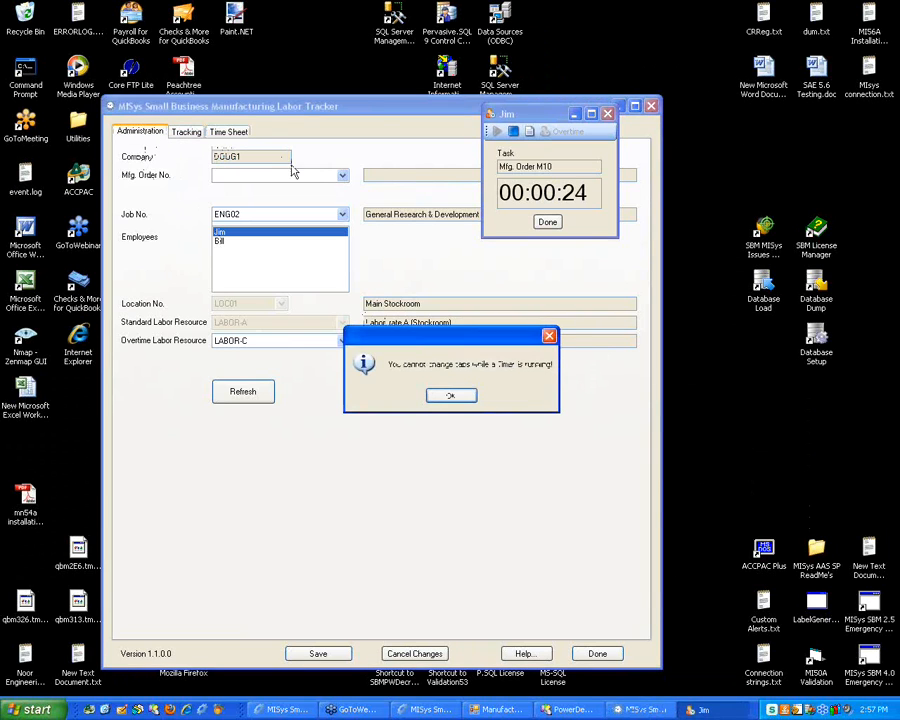
pyautogui.click(458, 395)
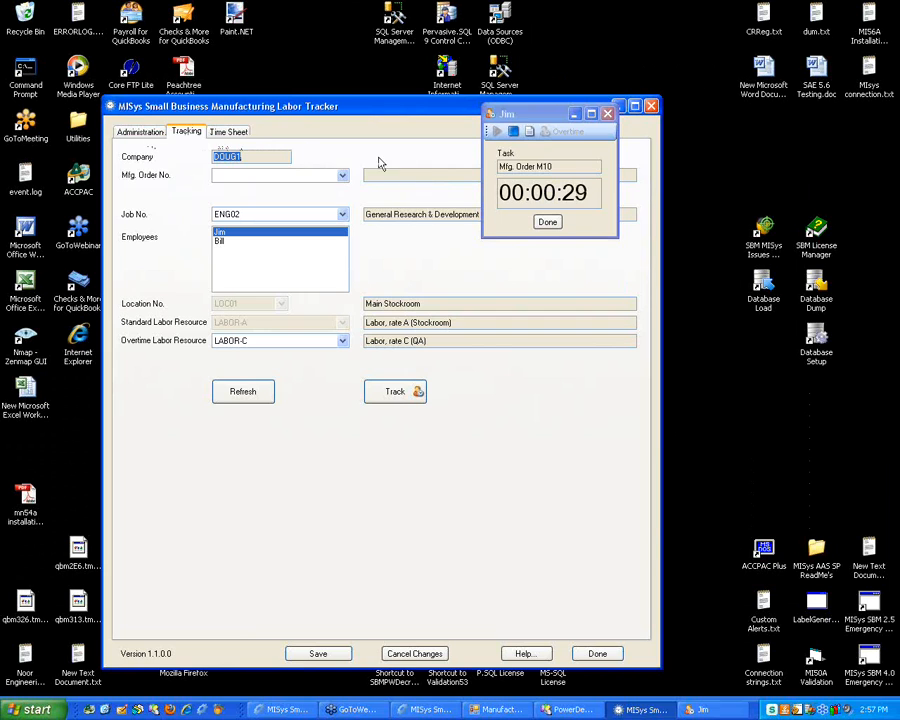
# Finish the employee's running M10 timer, confirming with their employee ID
pyautogui.click(548, 222)
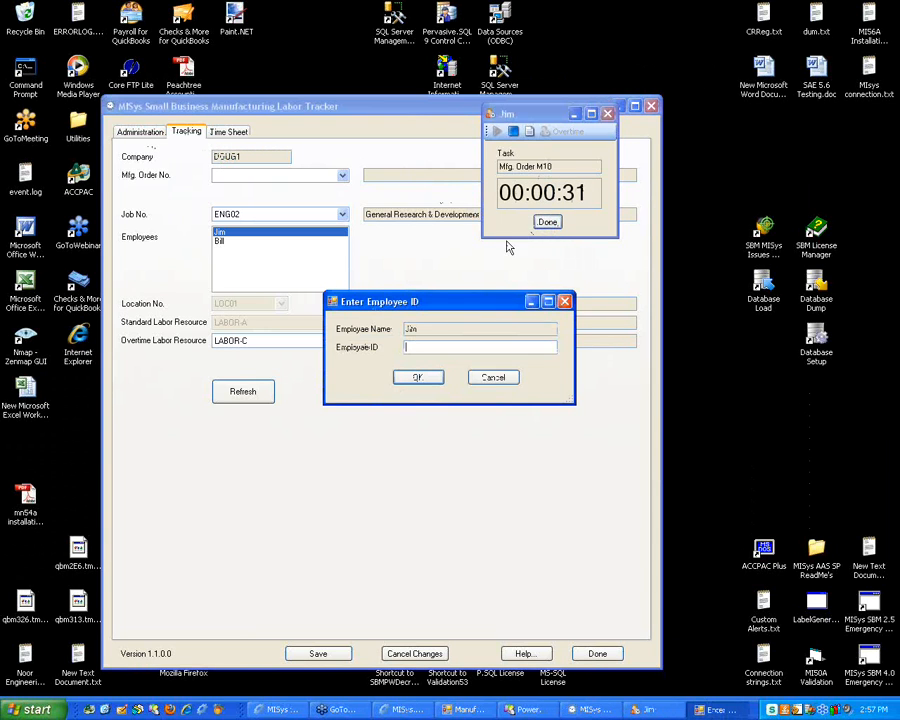
pyautogui.write('1111')
pyautogui.click(410, 380)
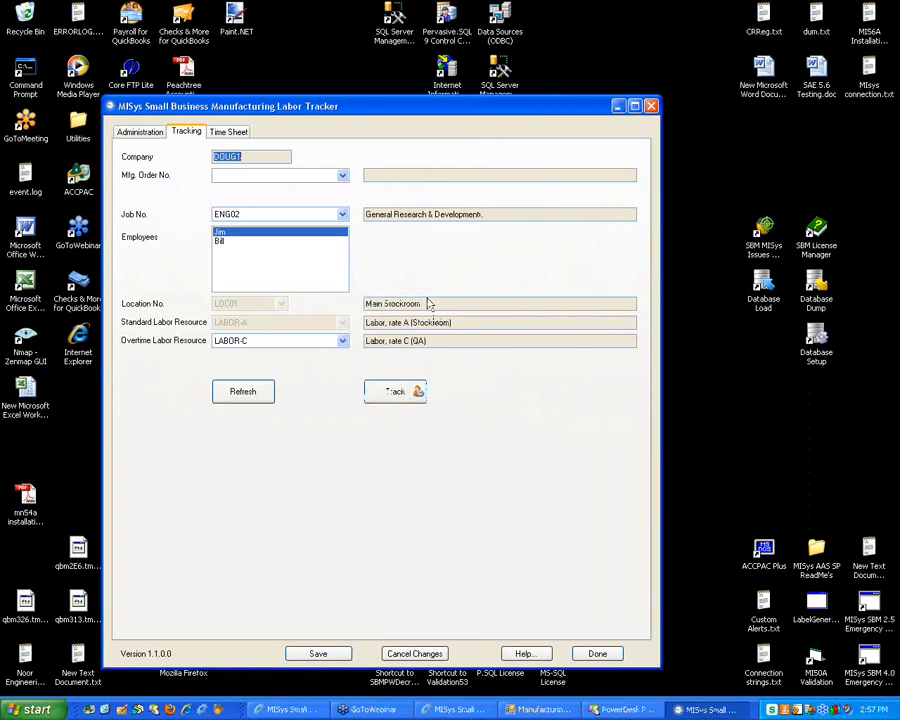
# Uncheck 'Authenticate users' in the Administration preferences and save
pyautogui.click(142, 131)
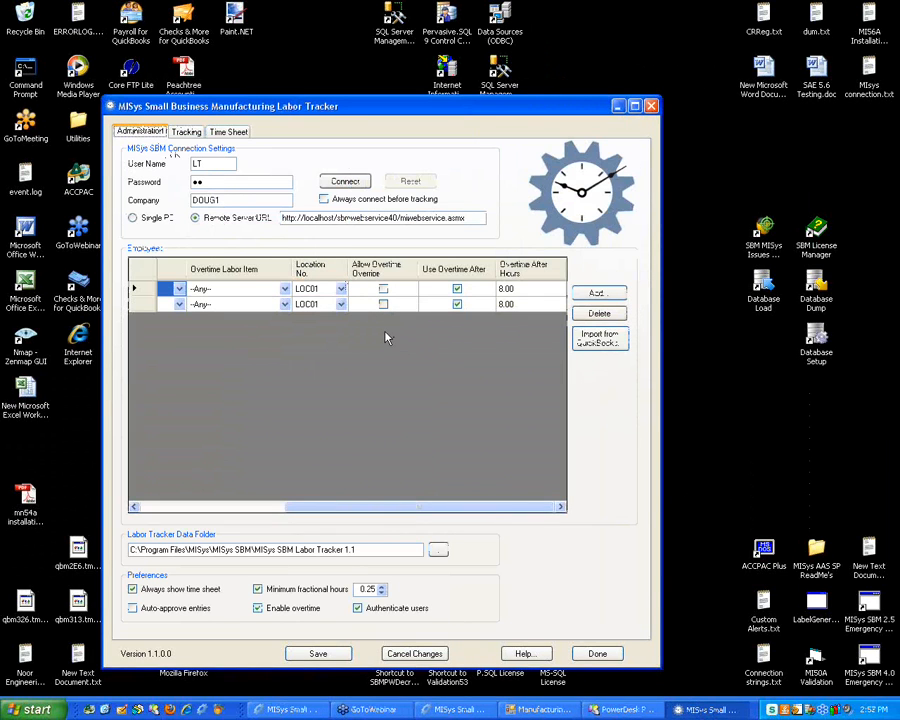
pyautogui.click(357, 608)
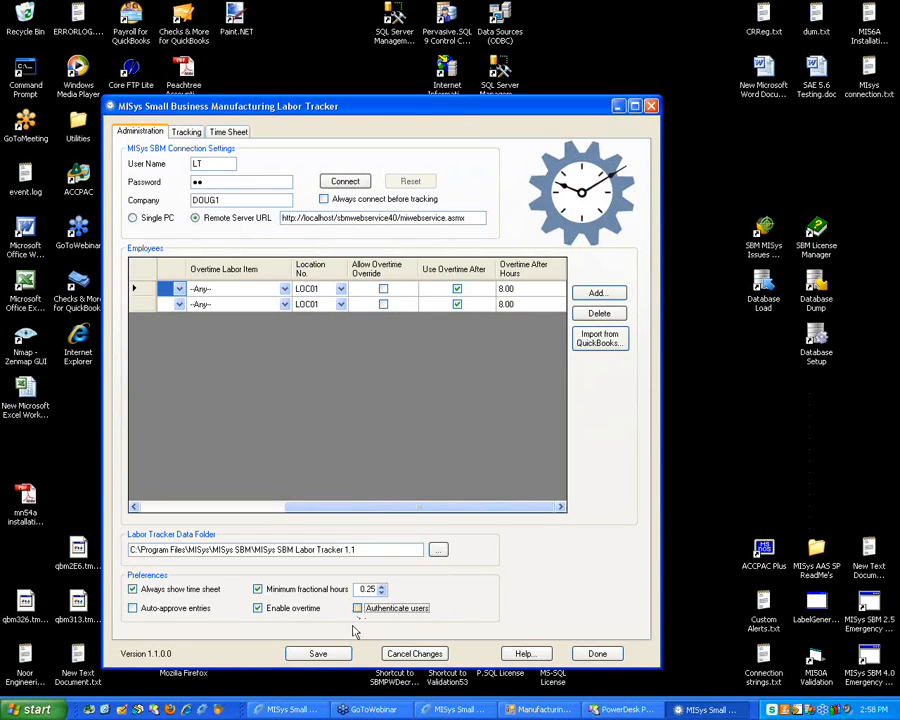
pyautogui.click(318, 654)
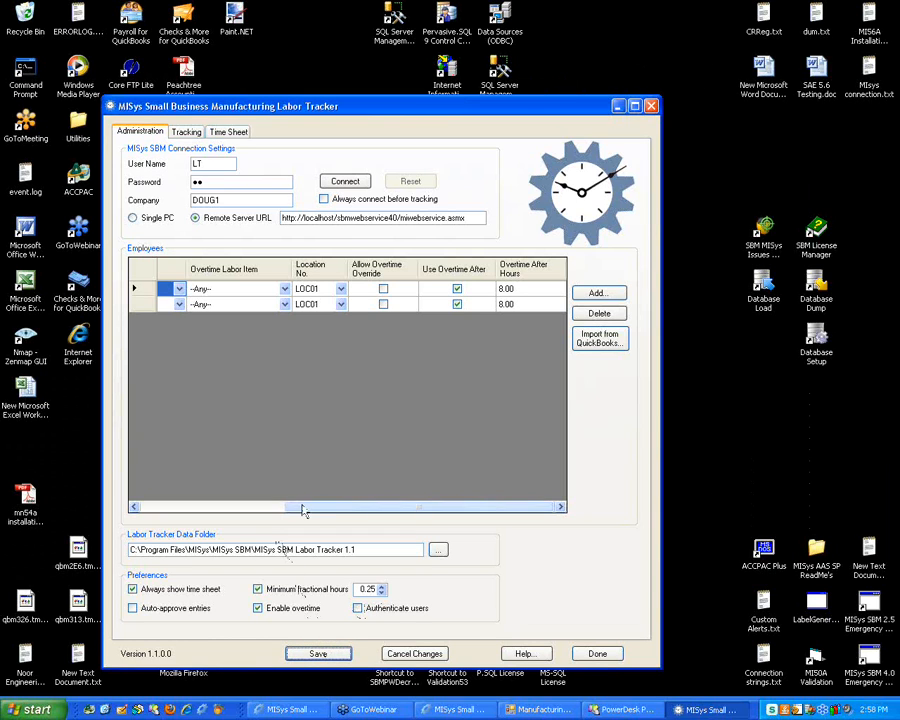
pyautogui.moveTo(302, 507); pyautogui.dragTo(154, 506)
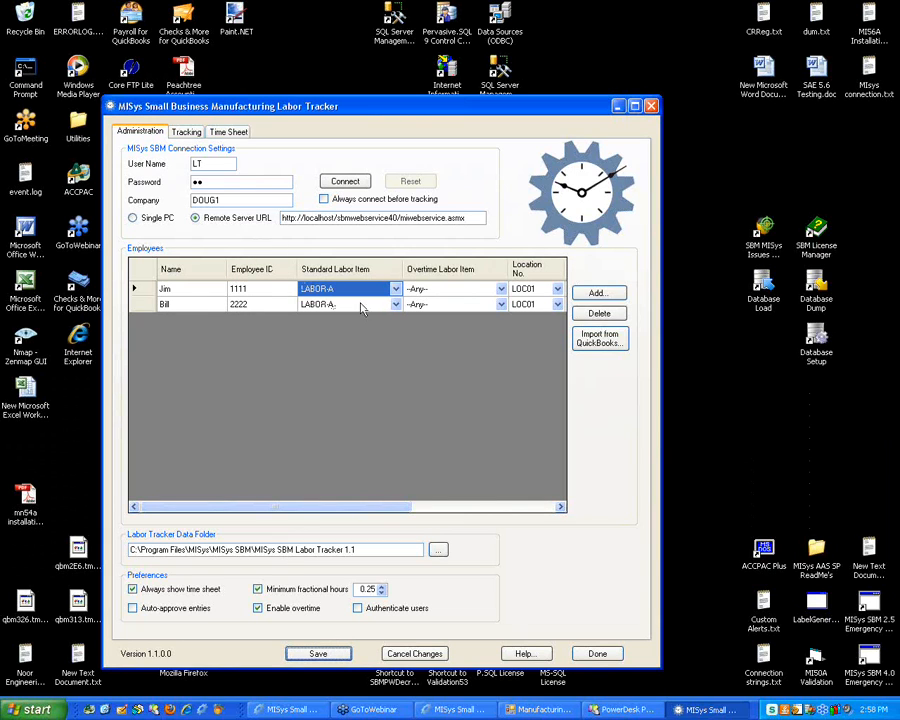
# Check TESTNOROUTE's materials, where LABOR-A shows 1.25 completed, then return to Labor Tracker
pyautogui.click(537, 711)
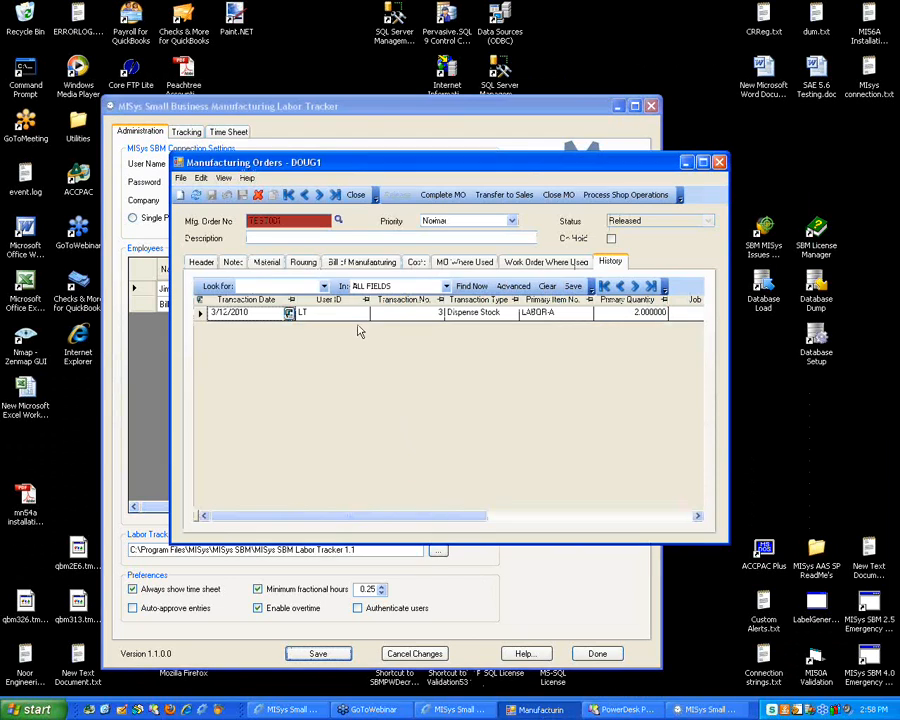
pyautogui.click(267, 262)
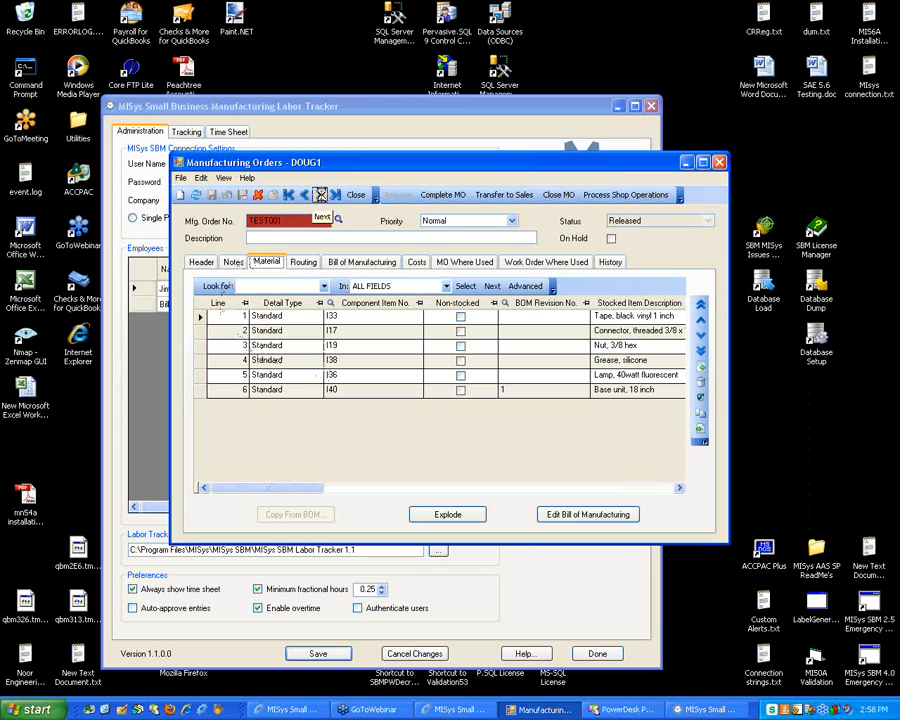
pyautogui.click(320, 195)
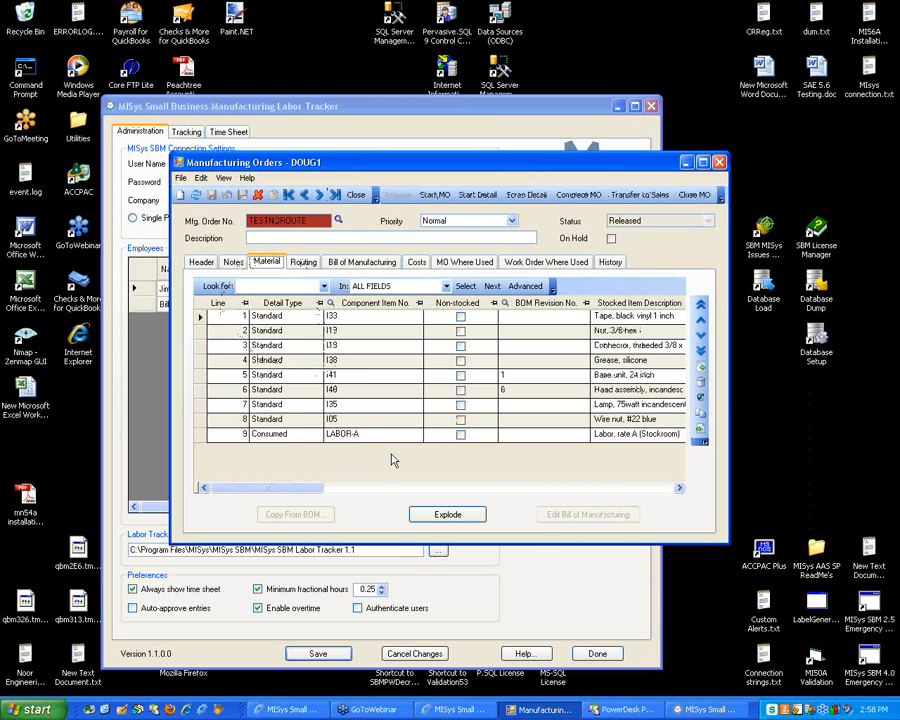
pyautogui.click(342, 433)
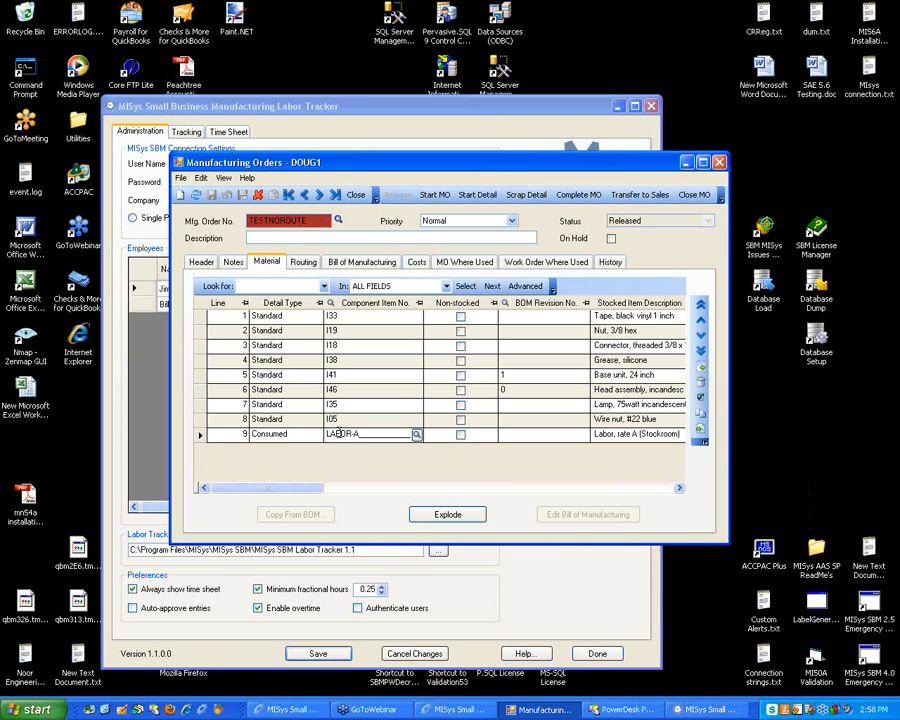
pyautogui.click(200, 435)
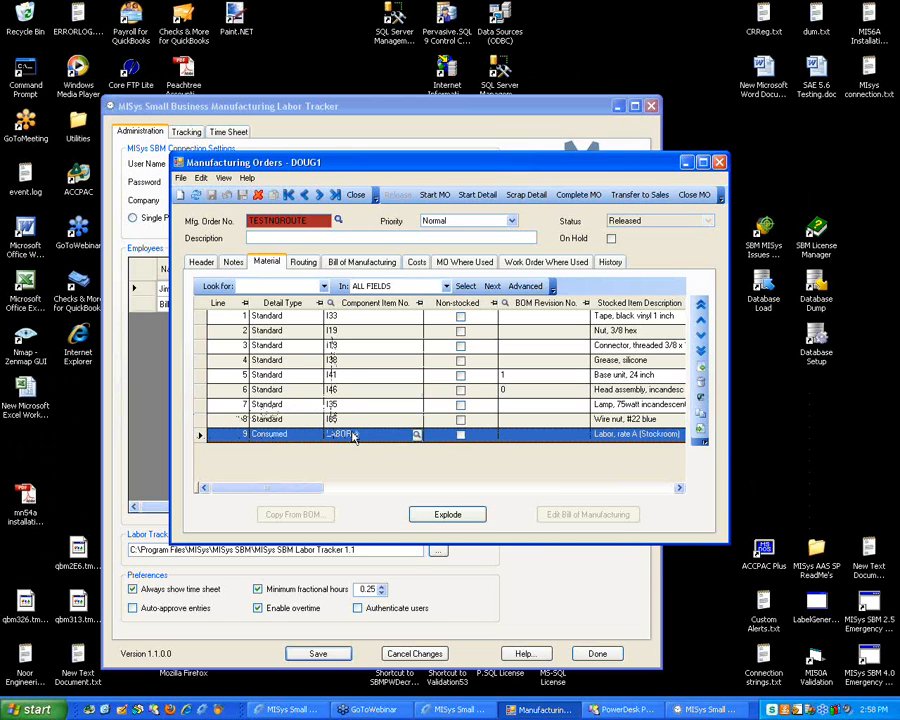
pyautogui.moveTo(302, 490); pyautogui.dragTo(406, 490)
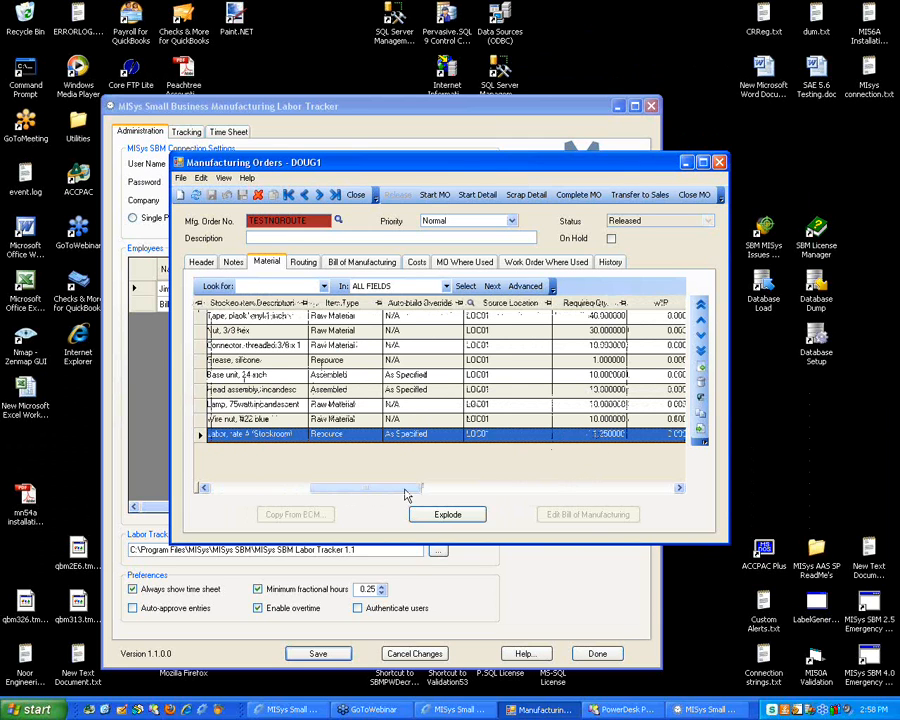
pyautogui.moveTo(406, 488); pyautogui.dragTo(456, 497)
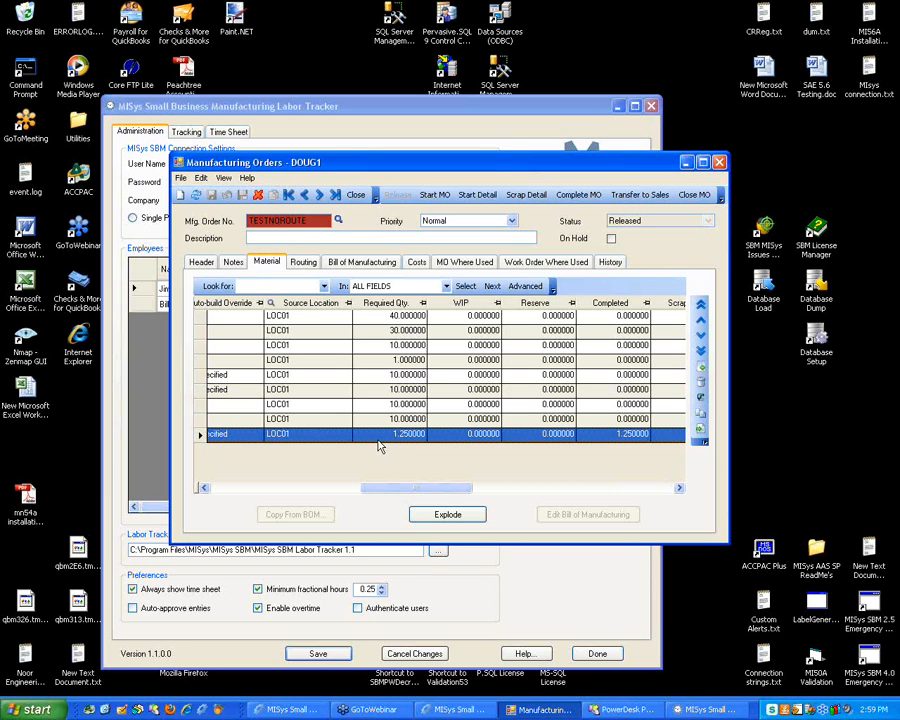
pyautogui.click(478, 113)
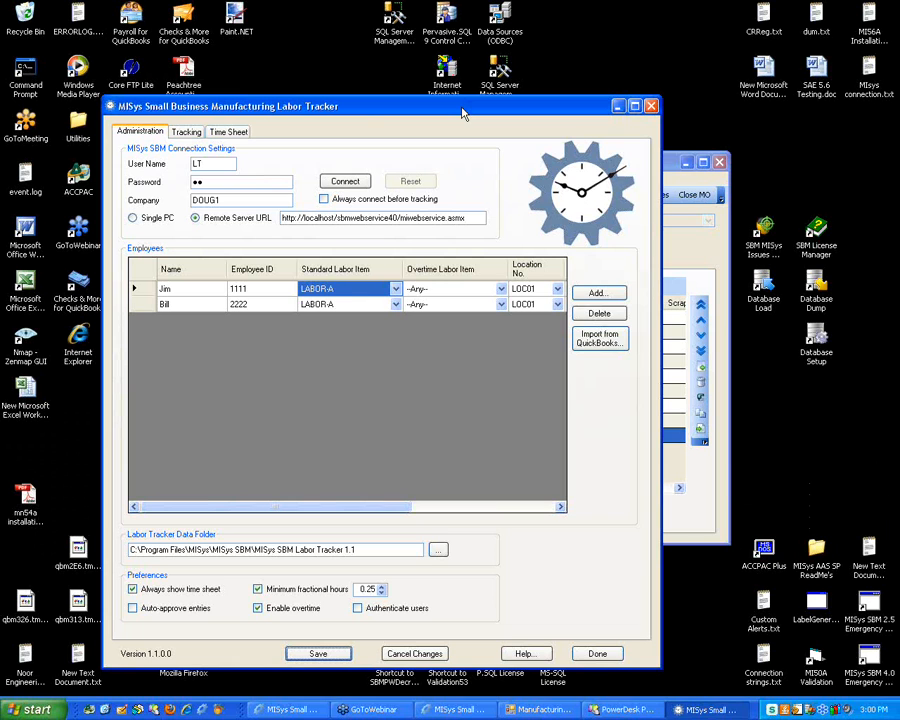
# Maximize Labor Tracker and review Jim's submitted LABOR-A entry, 2 hours on JOB01, in the Time Sheet
pyautogui.doubleClick(463, 113)
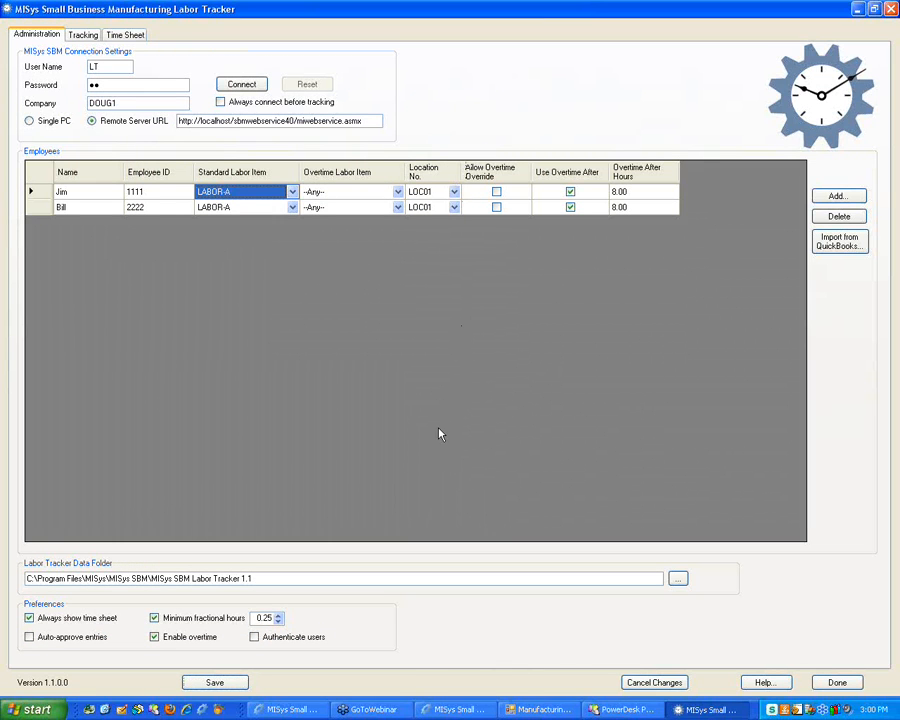
pyautogui.click(83, 34)
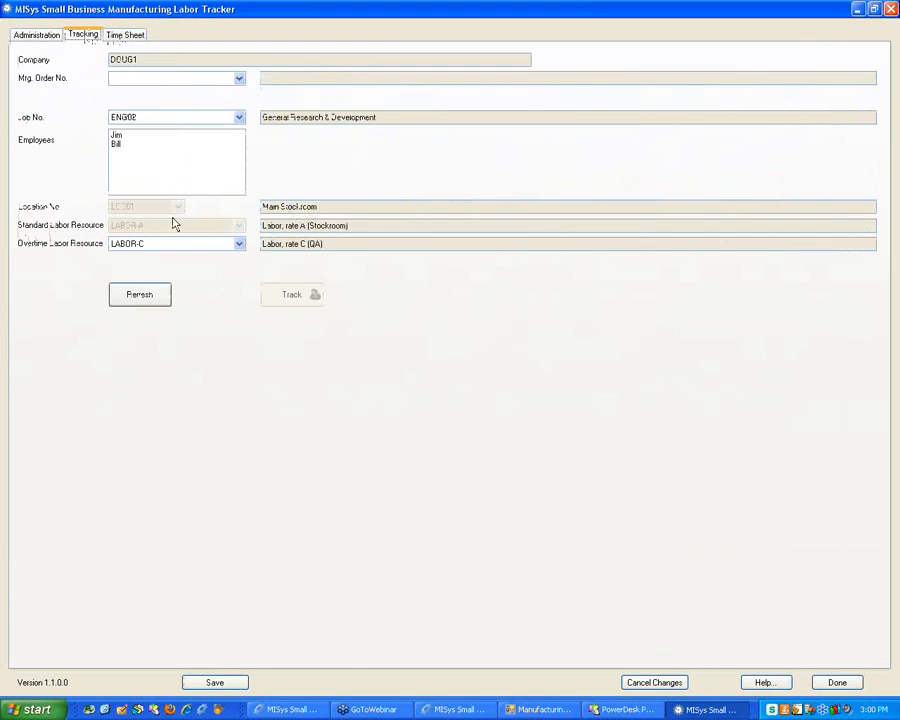
pyautogui.click(125, 34)
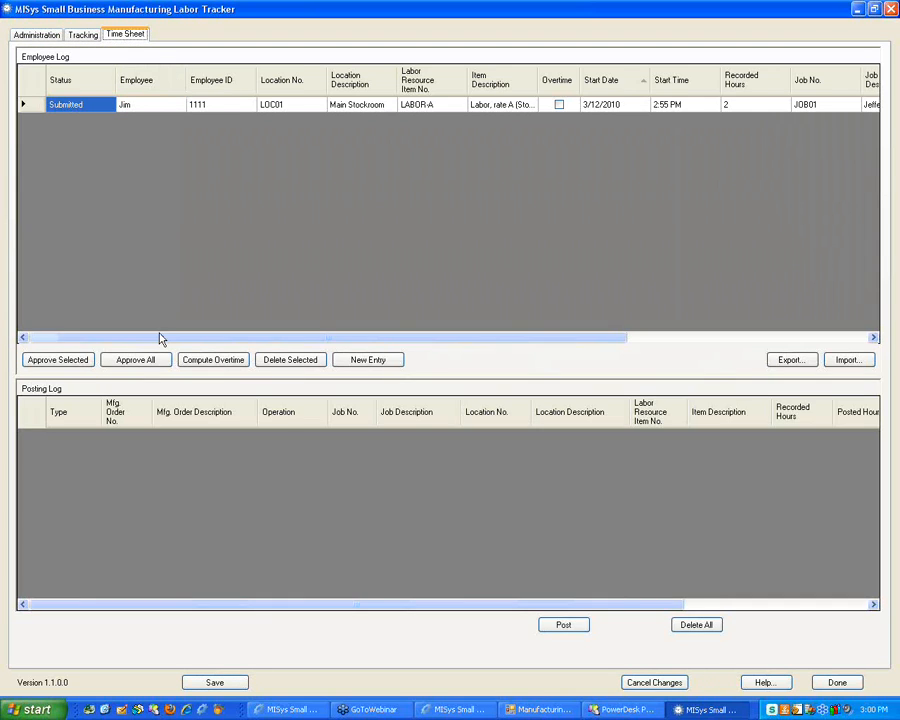
pyautogui.moveTo(161, 337); pyautogui.dragTo(457, 344)
pyautogui.click(832, 108)
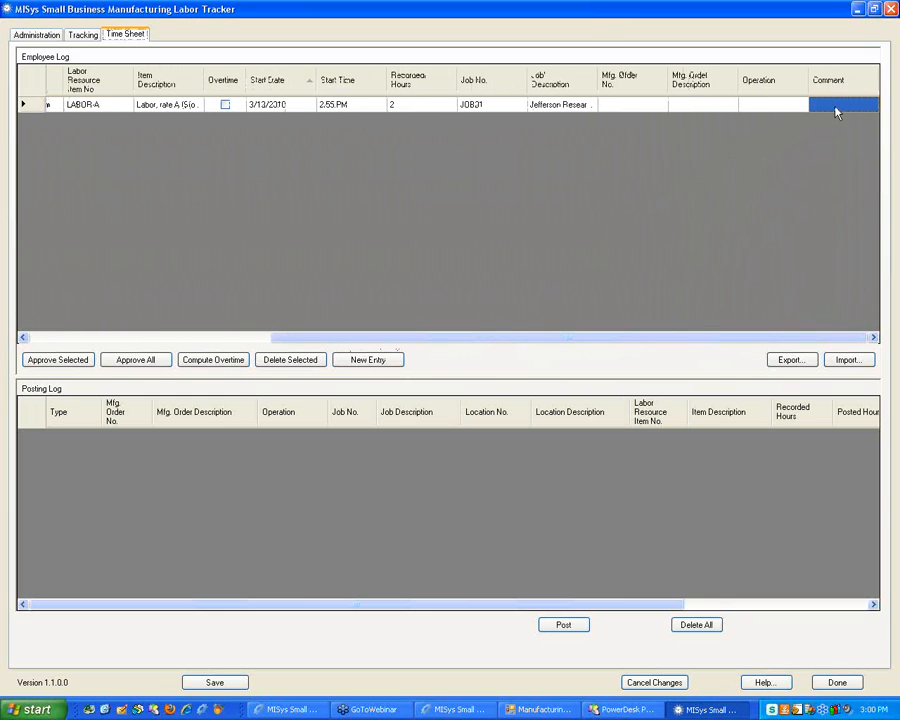
pyautogui.click(834, 105)
pyautogui.moveTo(578, 341); pyautogui.dragTo(412, 341)
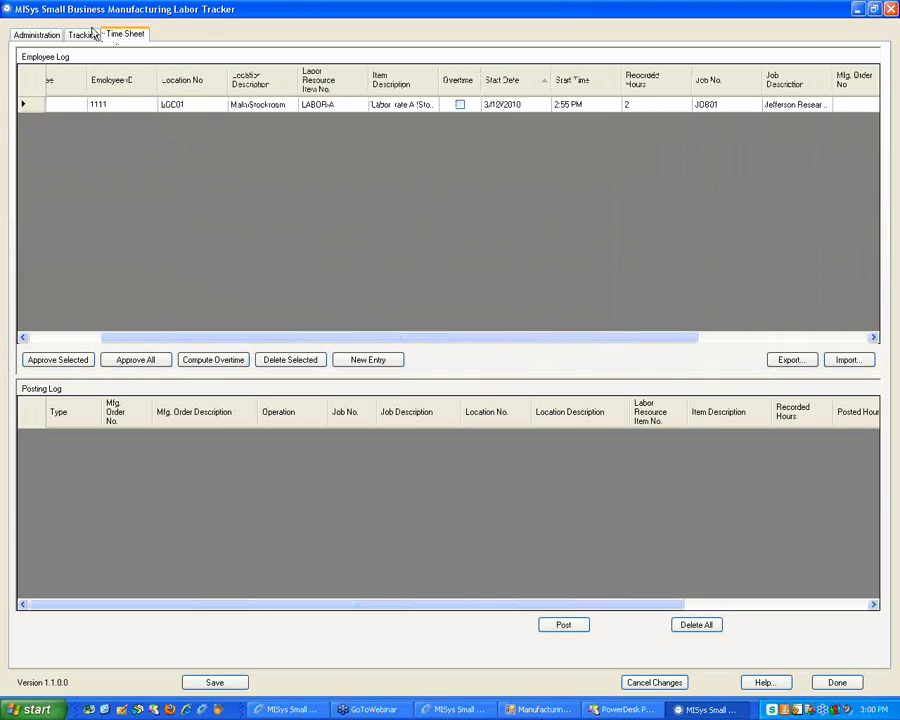
# Start a timer for Bill on job ENG02 with the comment 'Test 123'
pyautogui.click(83, 35)
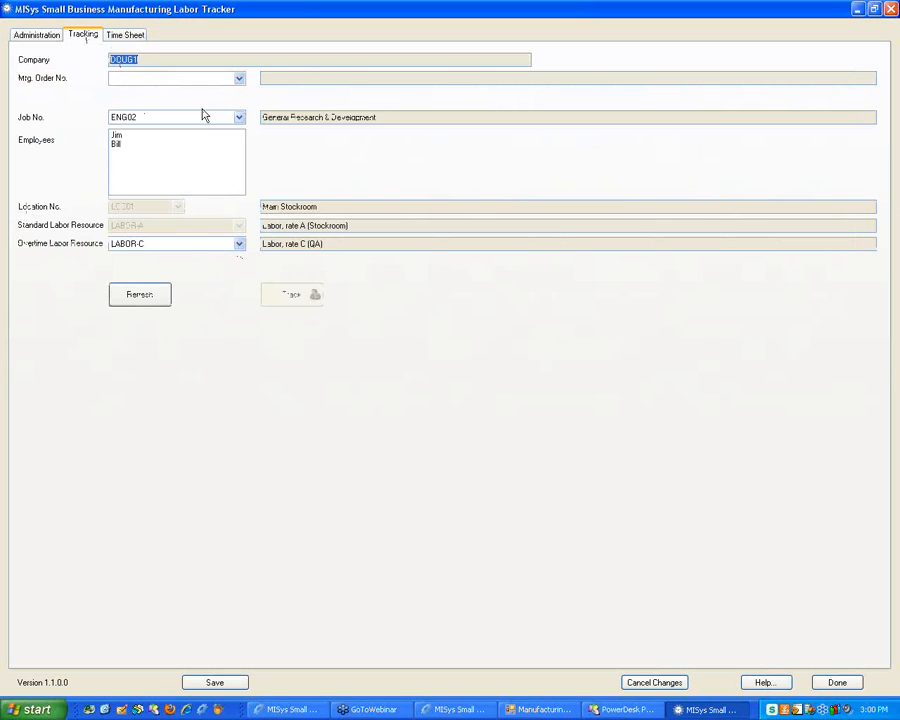
pyautogui.click(124, 145)
pyautogui.click(291, 311)
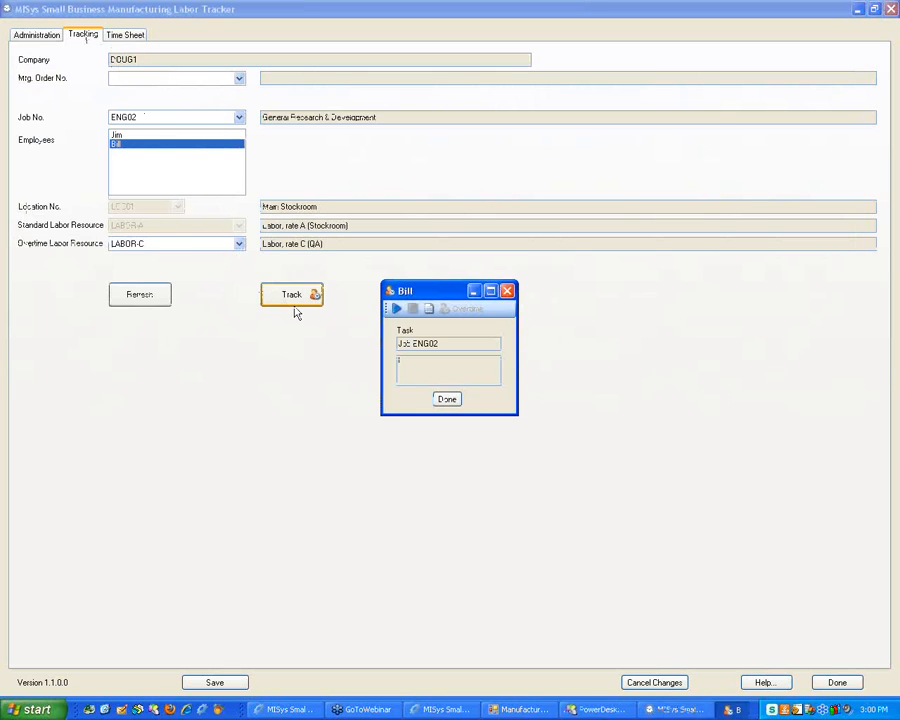
pyautogui.click(431, 311)
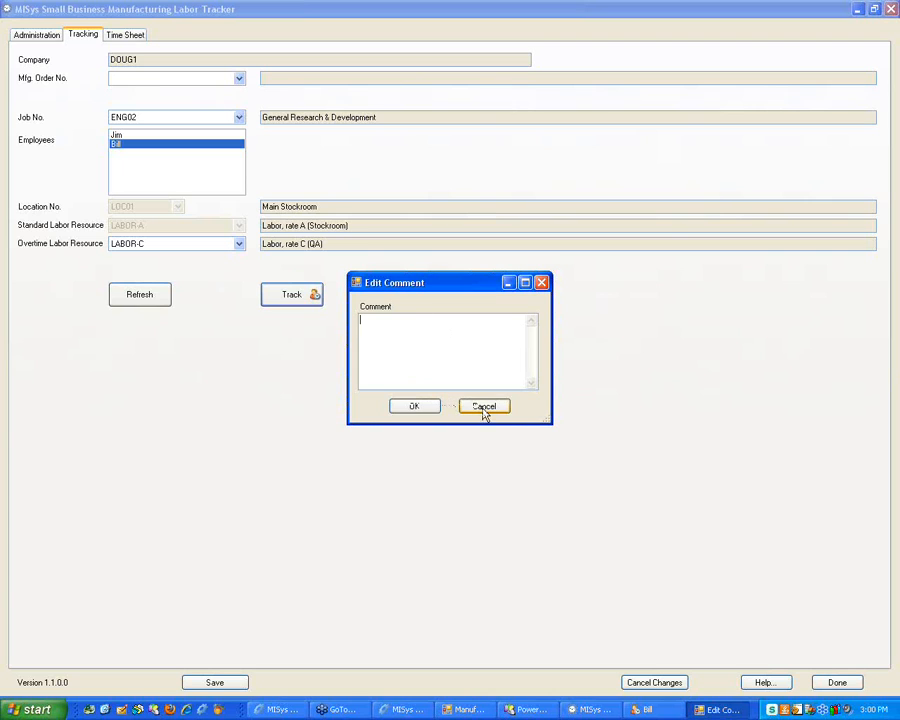
pyautogui.write('Test 123')
pyautogui.click(403, 407)
pyautogui.click(400, 313)
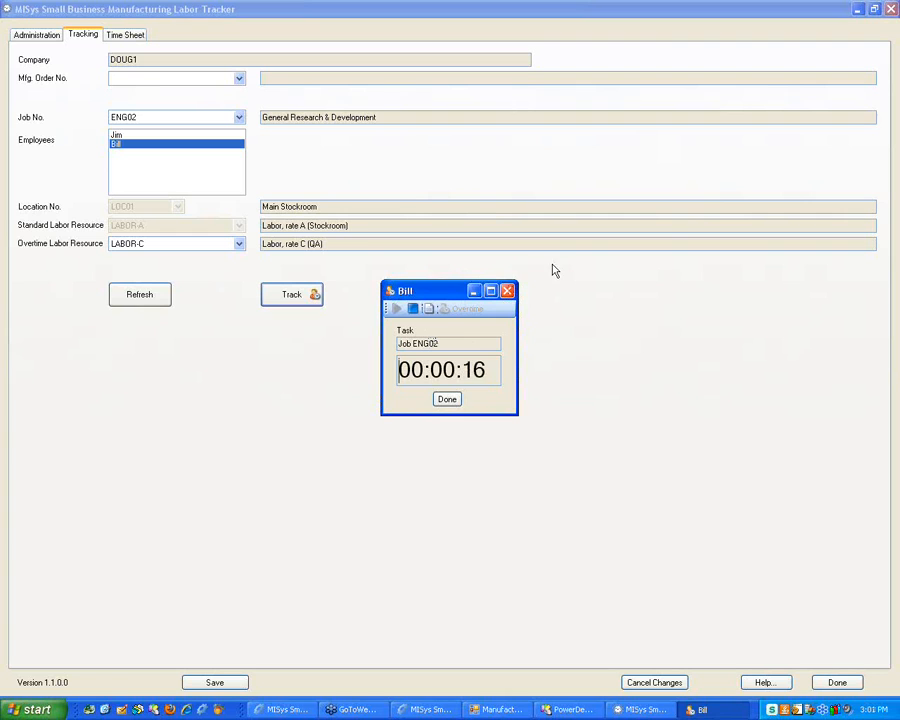
# Reopen the timer's comment to check 'Test 123', closing it without changes
pyautogui.click(428, 309)
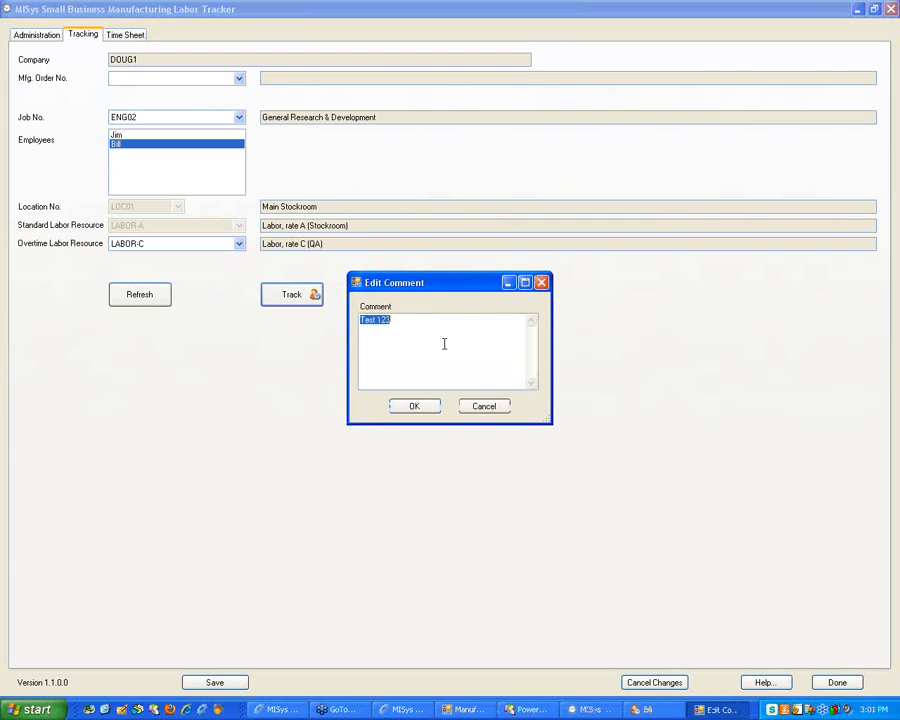
pyautogui.click(436, 331)
pyautogui.click(485, 407)
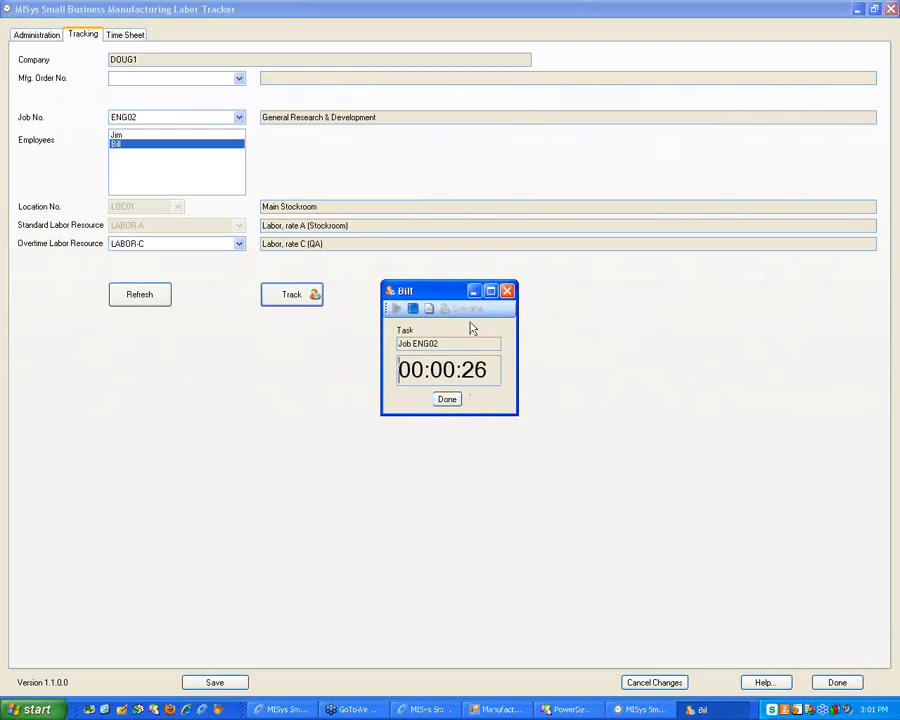
# Dismiss the running-timer warnings from the Administration and Time Sheet tabs, then finish Bill's ENG02 timer
pyautogui.click(45, 36)
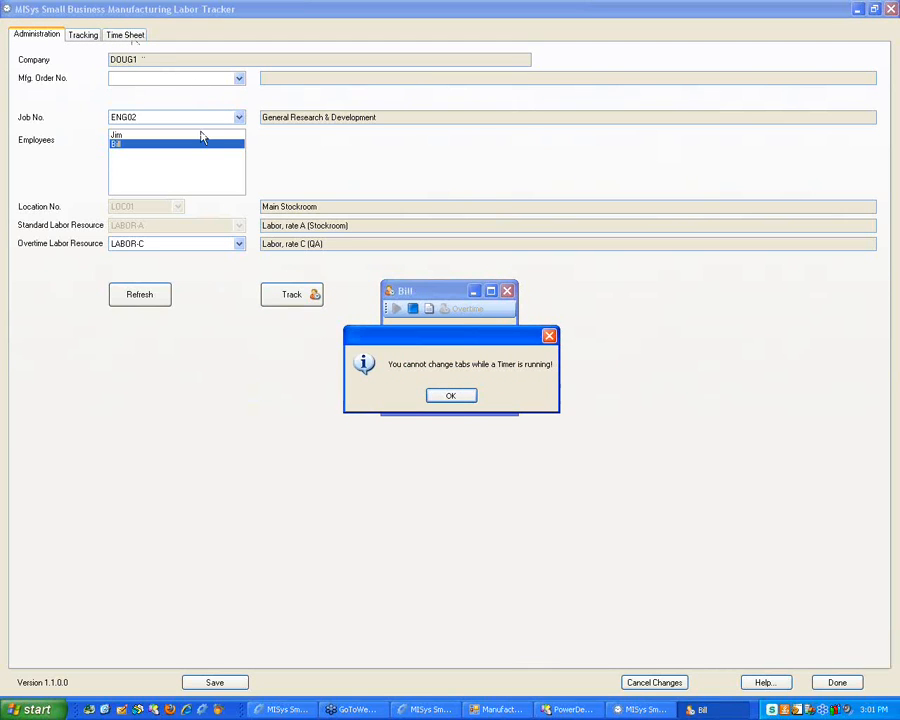
pyautogui.click(448, 397)
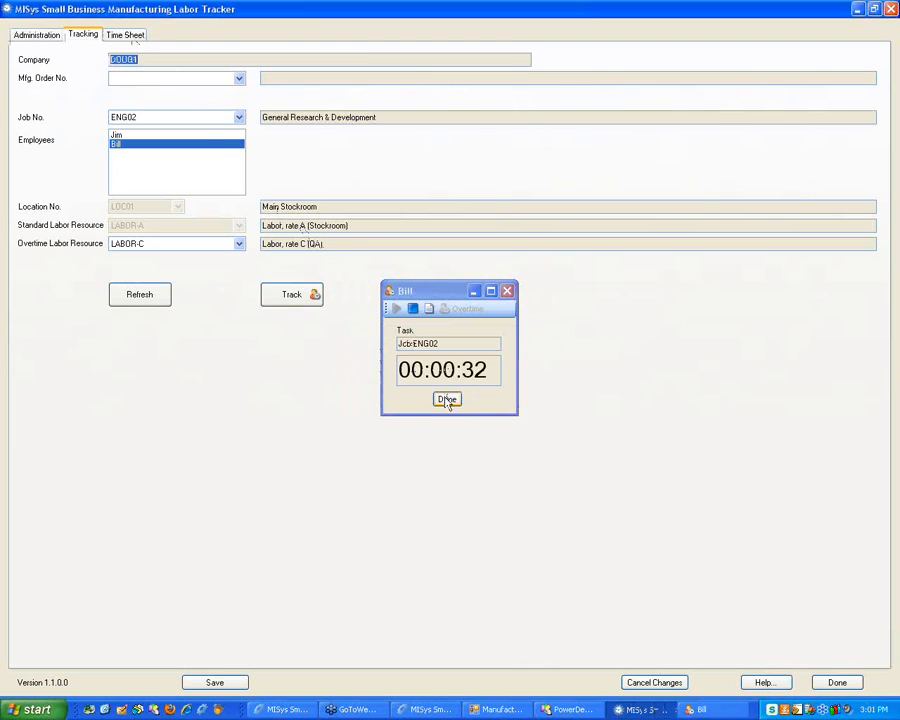
pyautogui.click(128, 36)
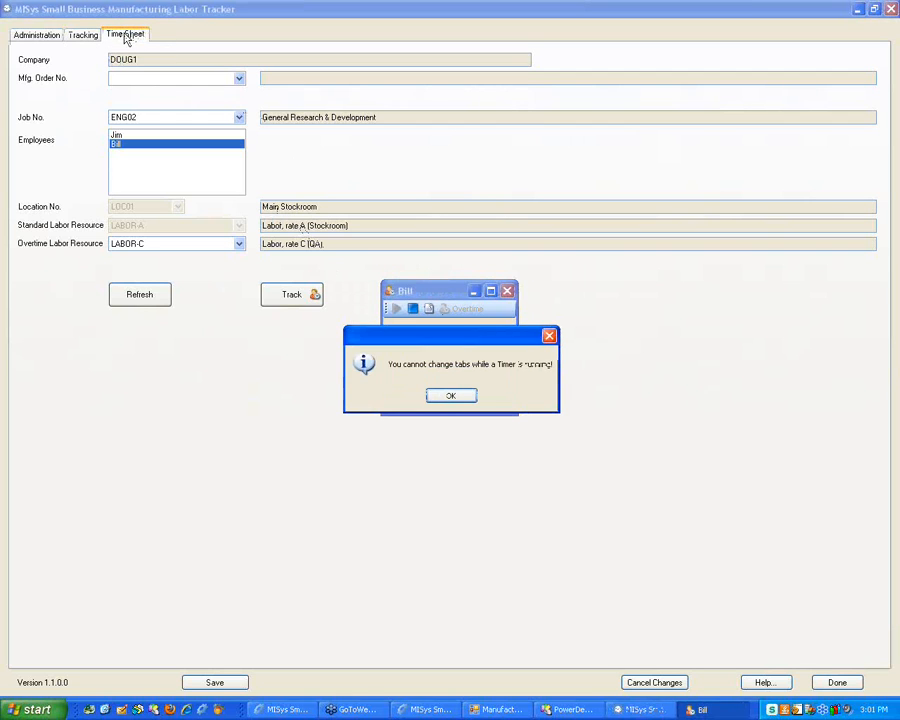
pyautogui.click(450, 395)
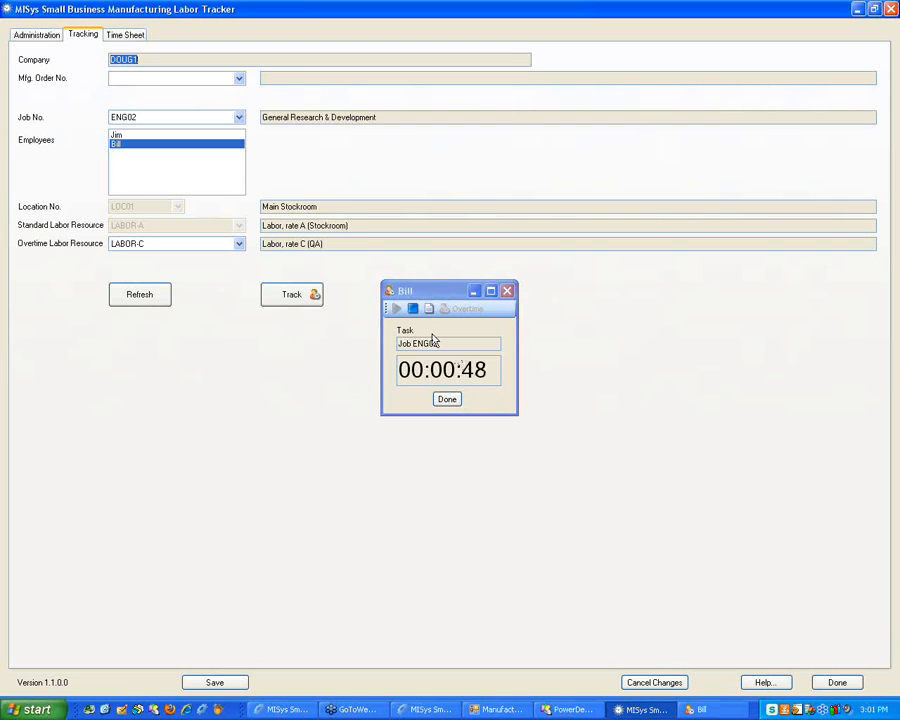
pyautogui.click(447, 400)
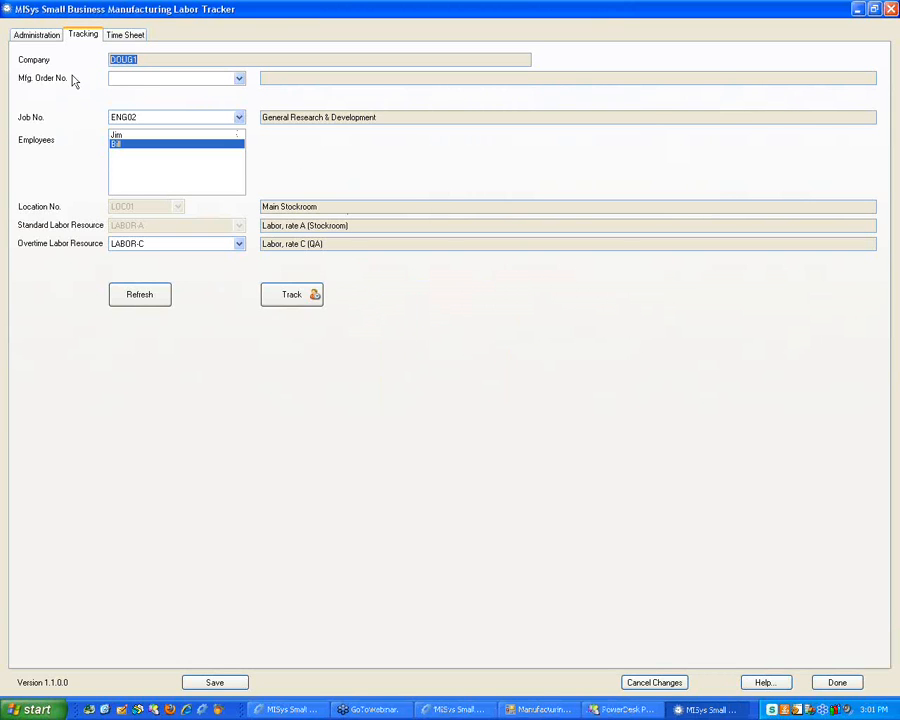
# Import the CSV time file, adding ENG01, JOB01 overtime and JOB03 entries for five in total
pyautogui.click(127, 35)
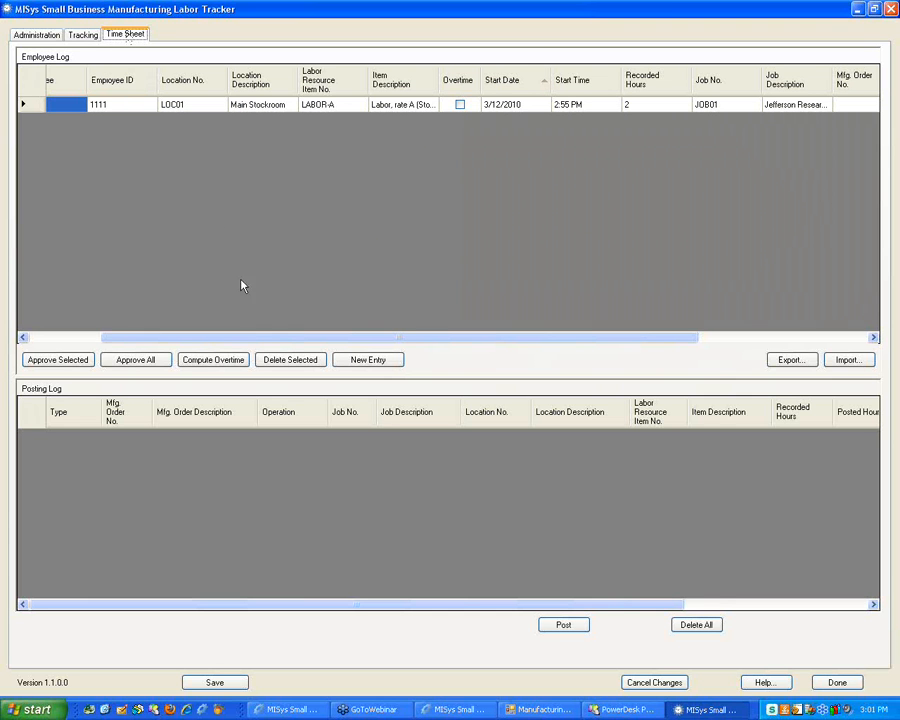
pyautogui.moveTo(237, 338); pyautogui.dragTo(169, 271)
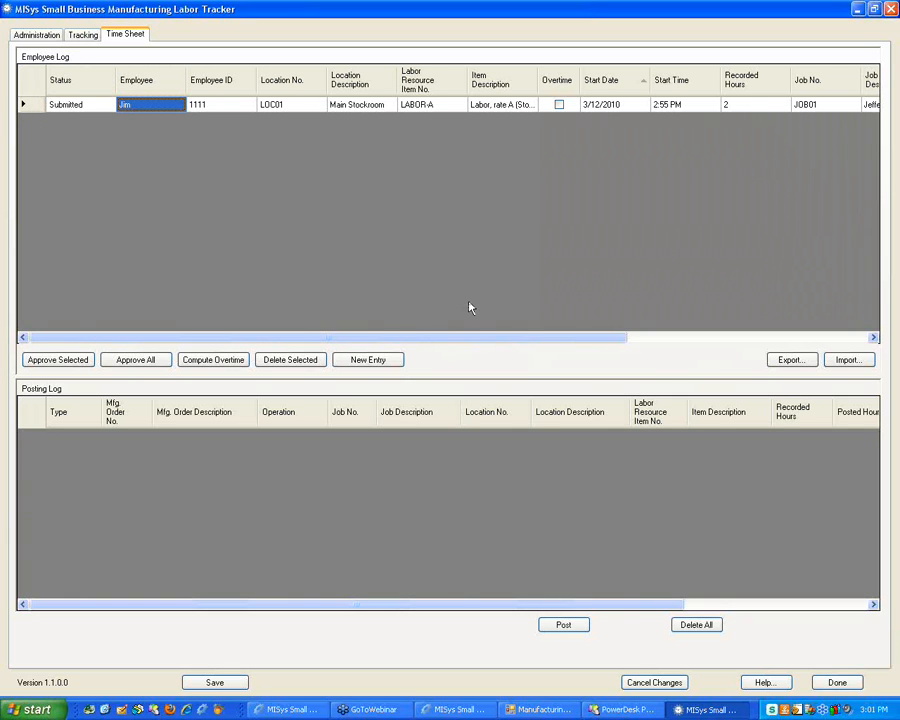
pyautogui.click(847, 361)
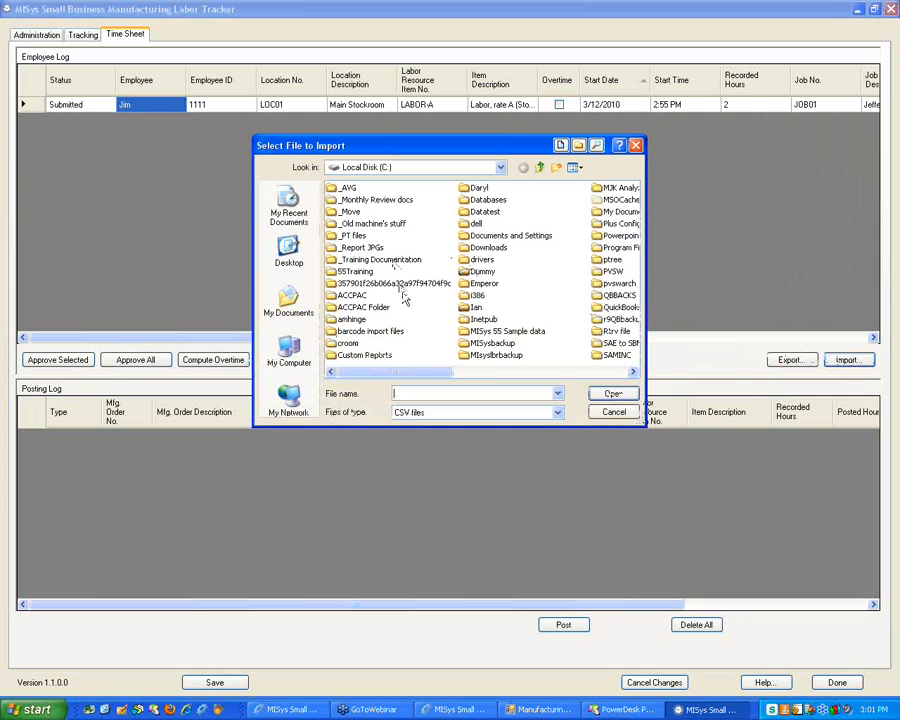
pyautogui.click(575, 168)
pyautogui.click(588, 232)
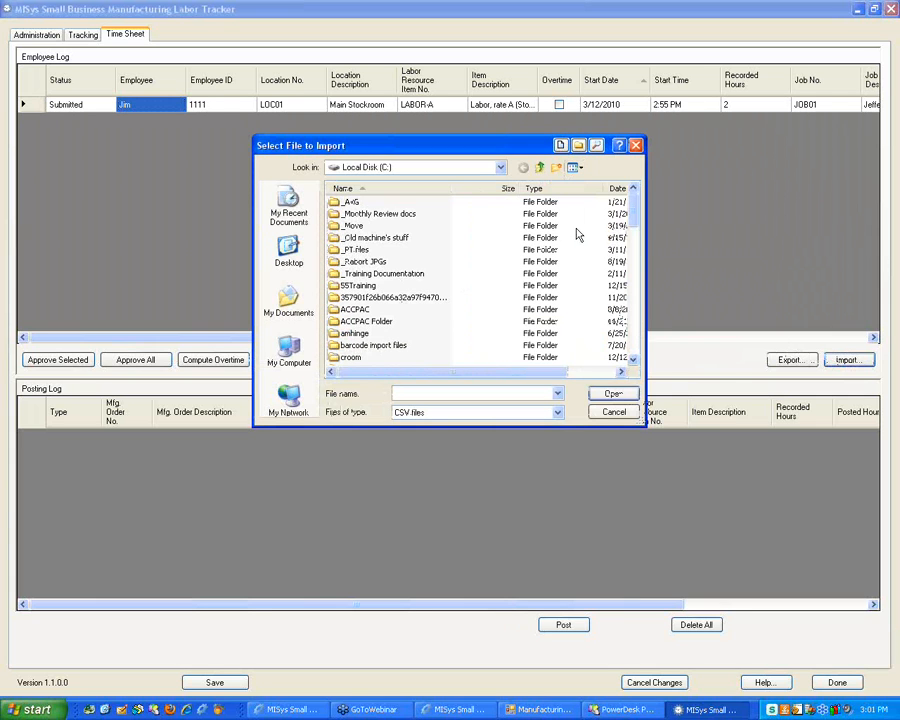
pyautogui.moveTo(637, 212)
pyautogui.mouseDown()
pyautogui.moveTo(635, 272)
pyautogui.moveTo(634, 204)
pyautogui.mouseUp()
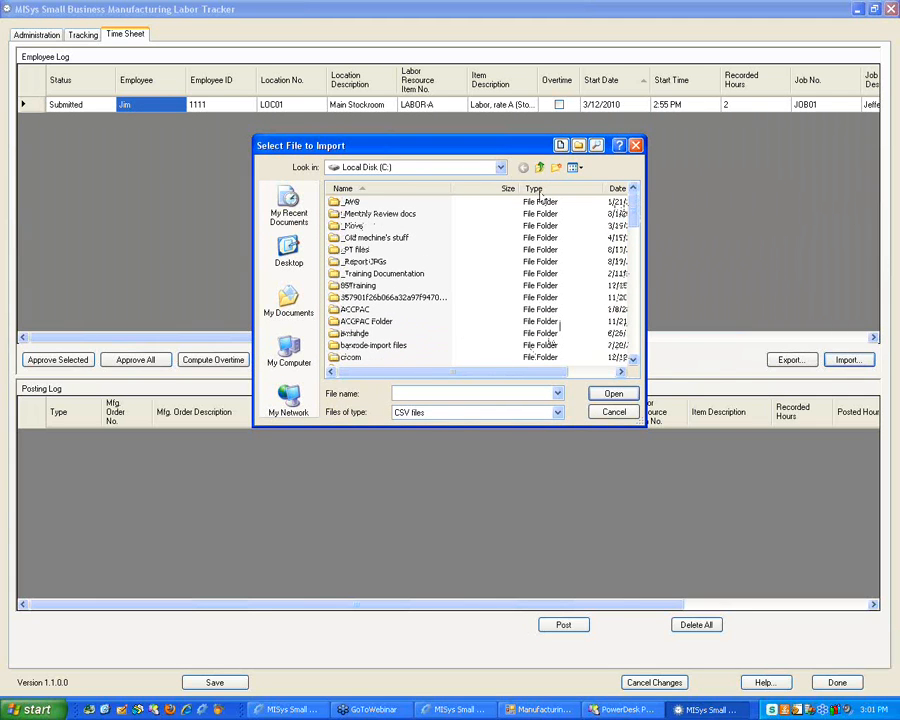
pyautogui.click(617, 188)
pyautogui.click(617, 188)
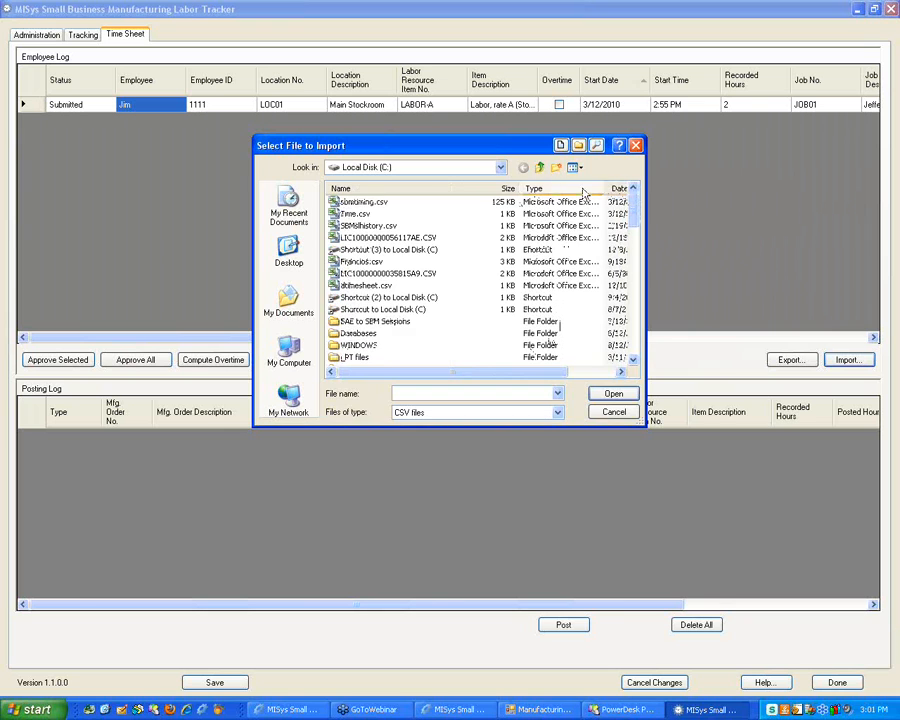
pyautogui.doubleClick(367, 219)
pyautogui.click(458, 394)
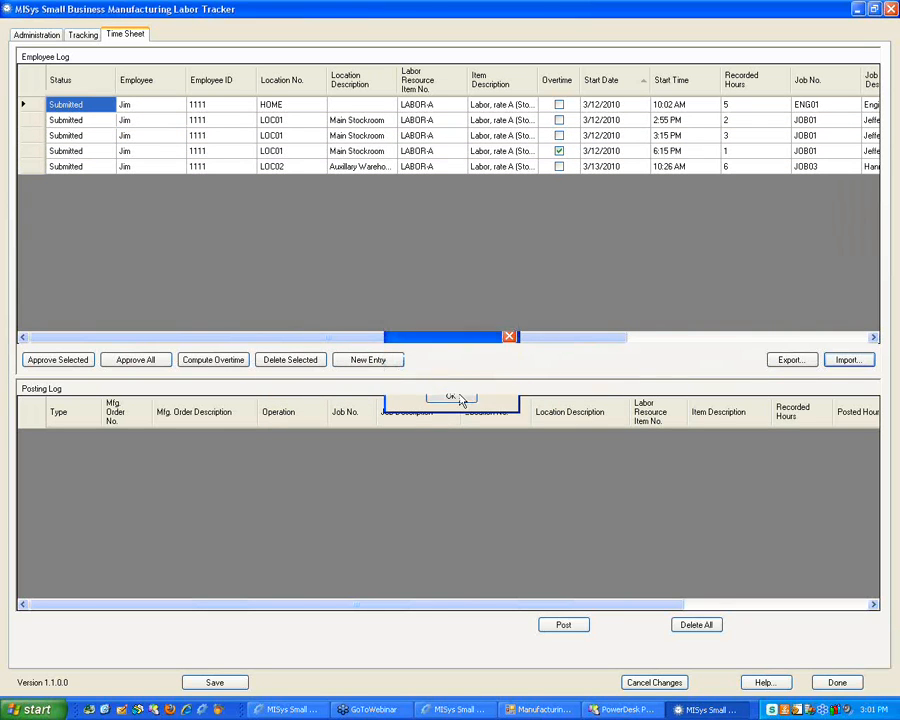
pyautogui.moveTo(474, 337); pyautogui.dragTo(519, 331)
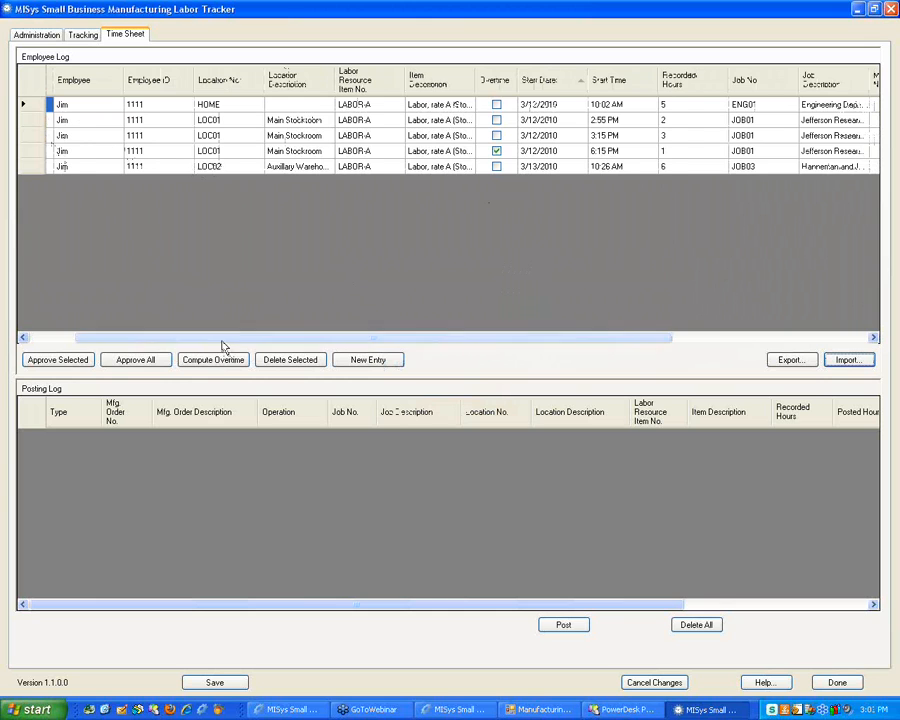
pyautogui.moveTo(225, 337); pyautogui.dragTo(66, 337)
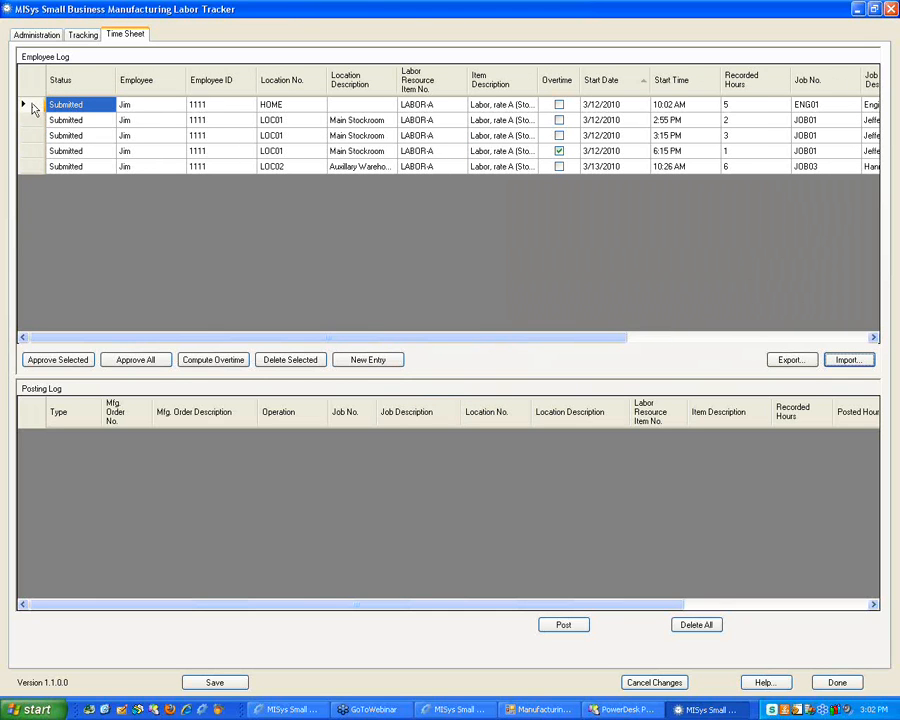
# Approve all five time sheet entries
pyautogui.click(40, 362)
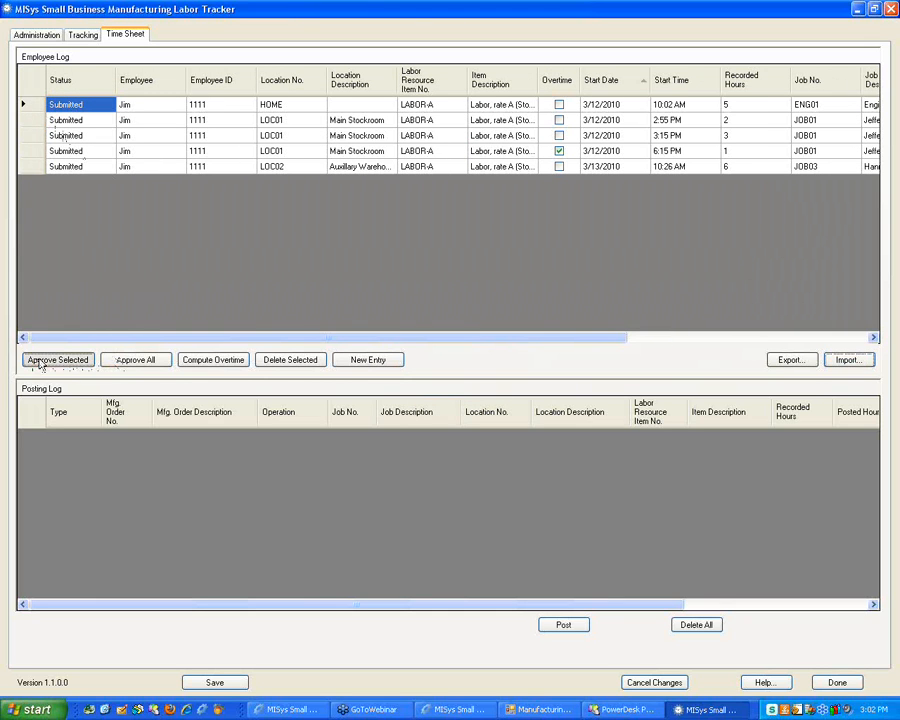
pyautogui.click(135, 360)
pyautogui.click(419, 394)
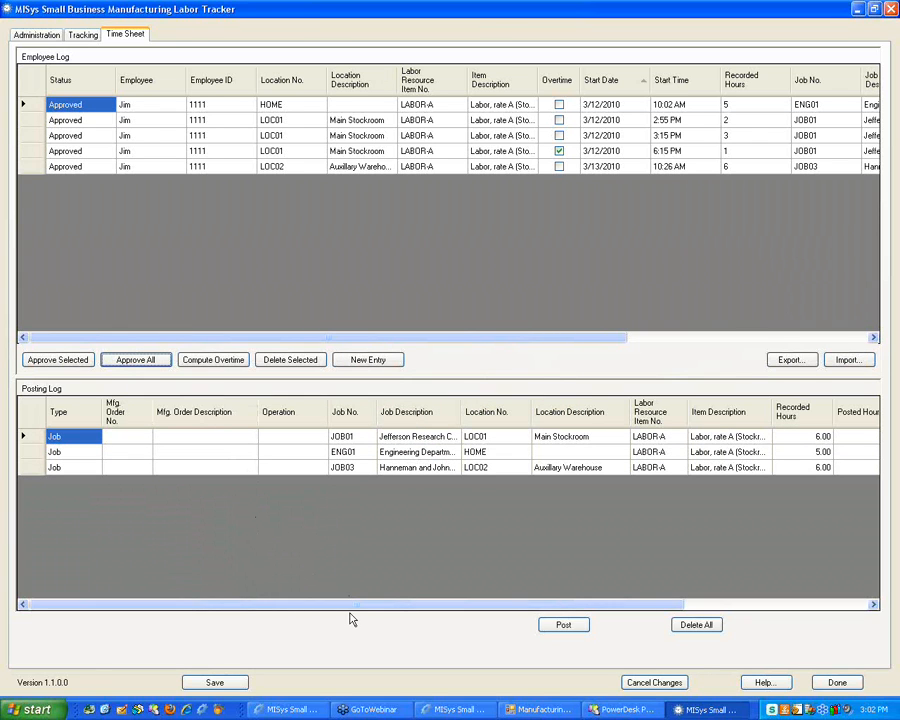
# Review posting-log hours (JOB01 6.00, ENG01 5.00, JOB03 6.00) and save the time sheet
pyautogui.moveTo(354, 610); pyautogui.dragTo(384, 614)
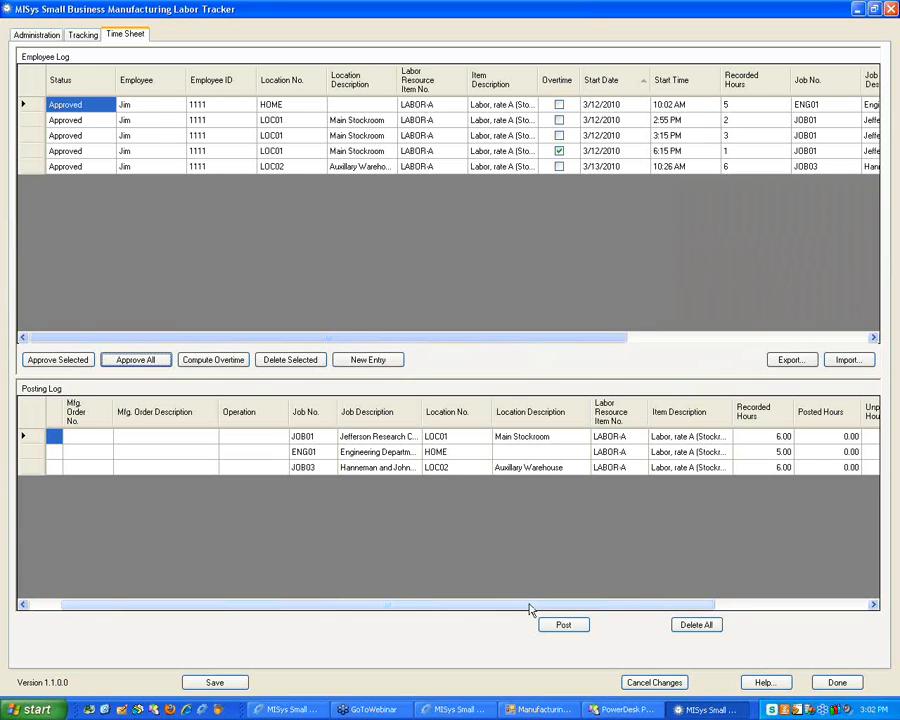
pyautogui.moveTo(532, 607); pyautogui.dragTo(590, 608)
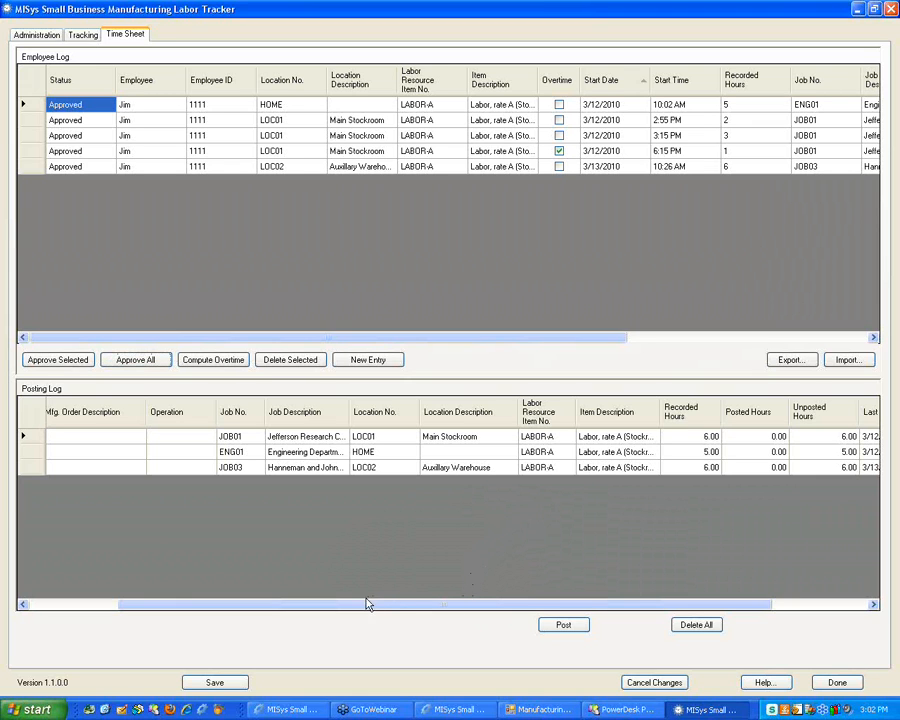
pyautogui.moveTo(363, 597); pyautogui.dragTo(251, 597)
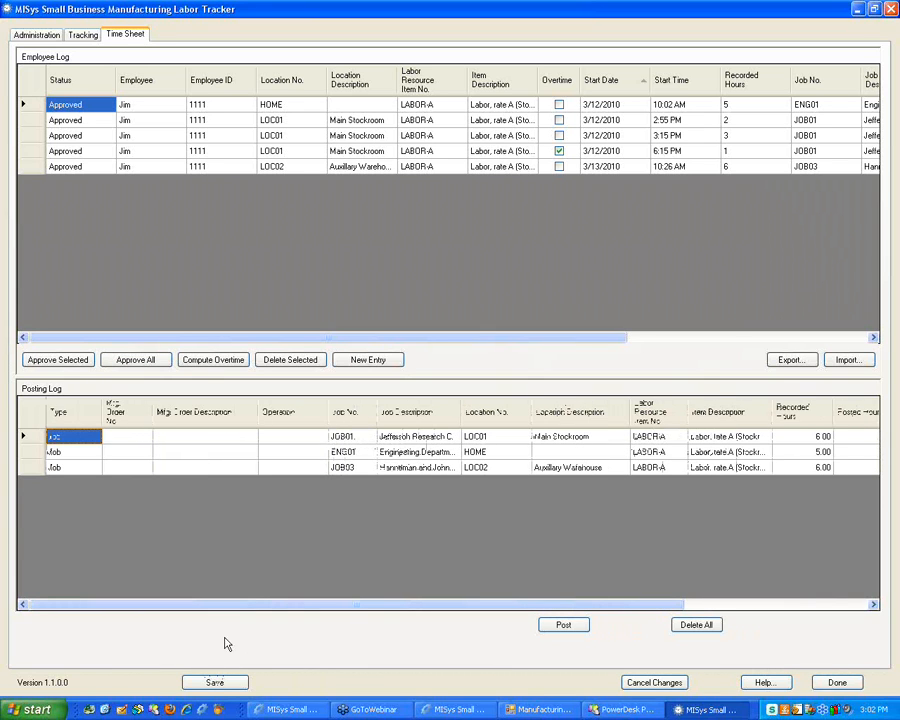
pyautogui.click(210, 680)
pyautogui.moveTo(264, 607); pyautogui.dragTo(197, 594)
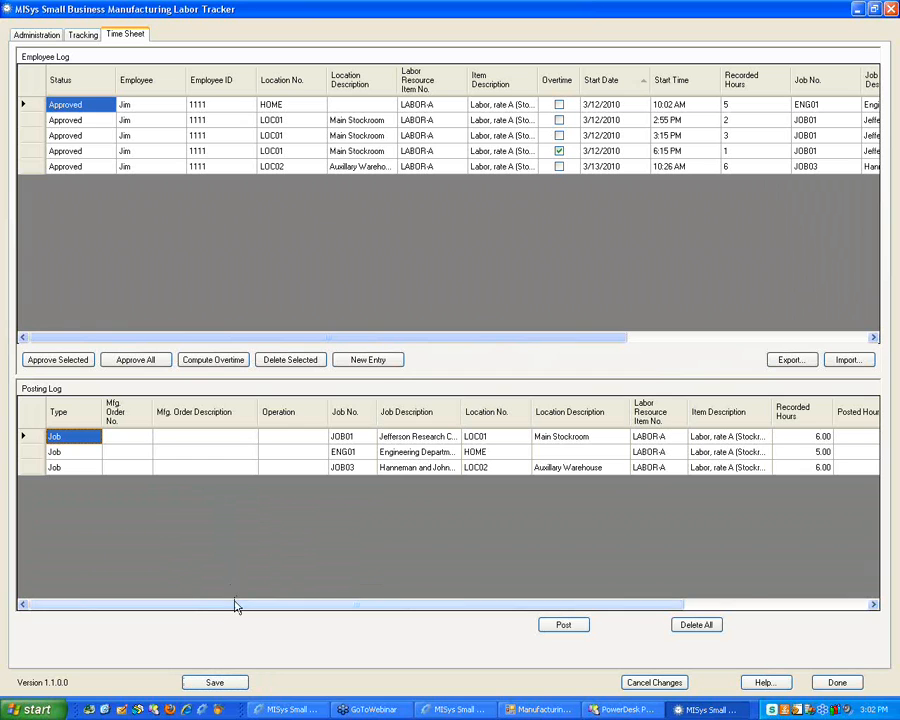
pyautogui.moveTo(212, 603)
pyautogui.mouseDown()
pyautogui.moveTo(299, 610)
pyautogui.moveTo(204, 605)
pyautogui.moveTo(215, 600)
pyautogui.mouseUp()
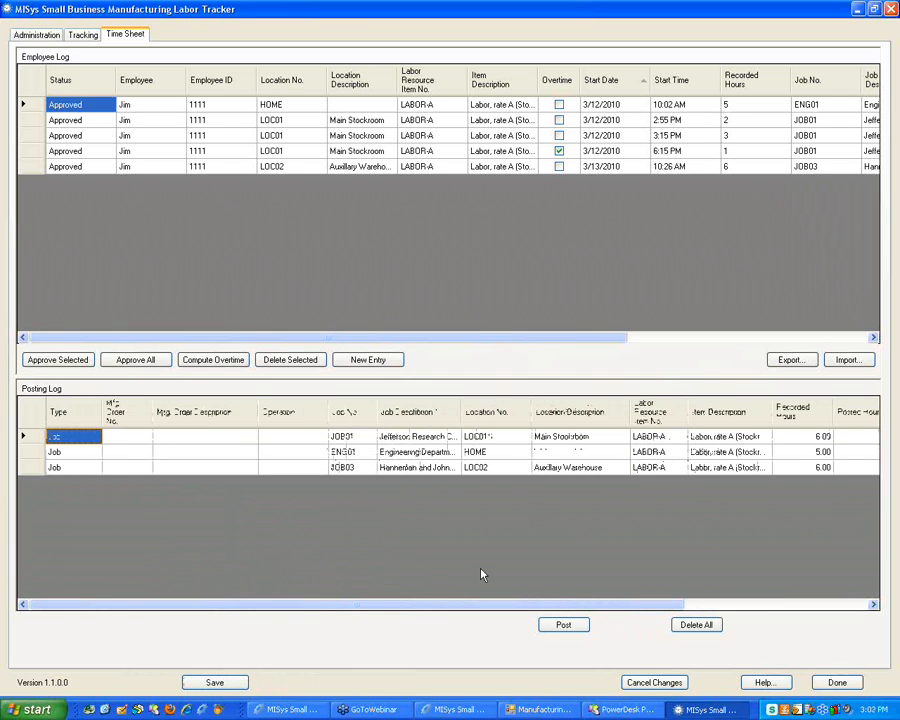
# Delete all employee and posting log entries without posting pending transactions, then add a new entry
pyautogui.click(691, 627)
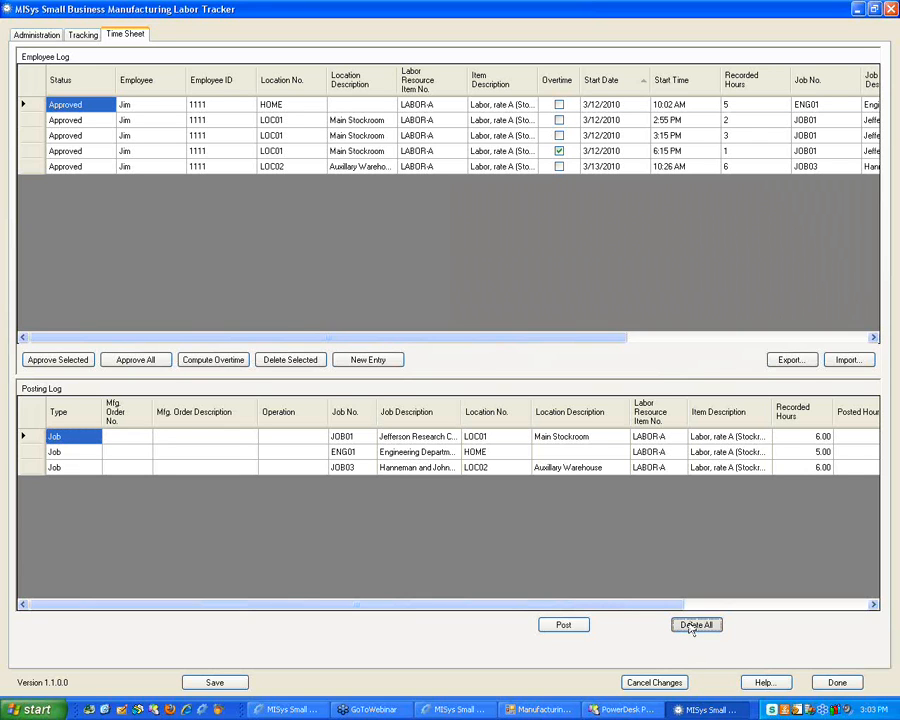
pyautogui.click(392, 396)
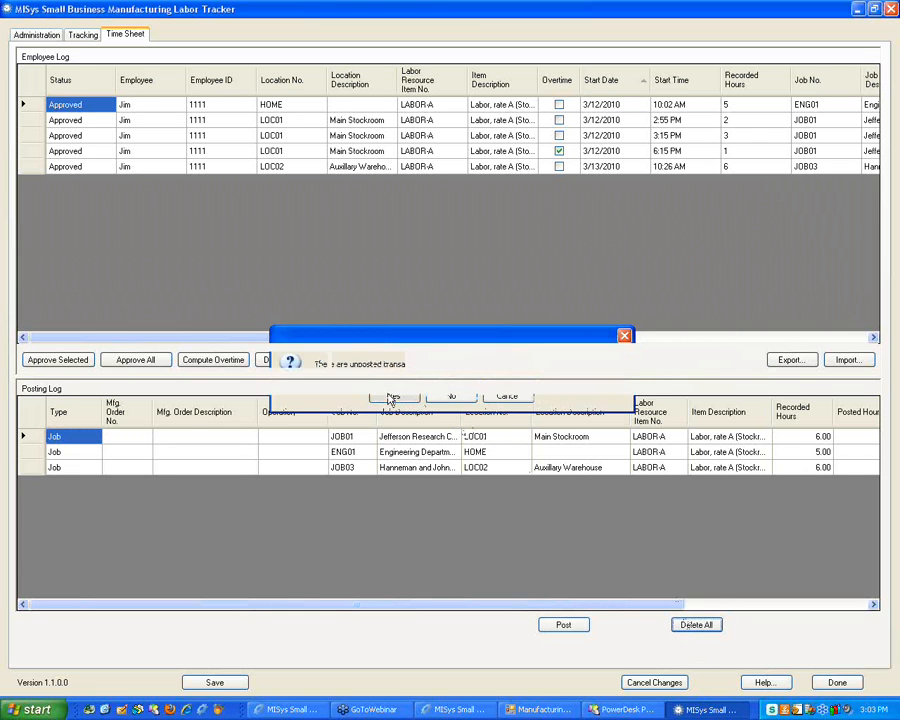
pyautogui.click(697, 624)
pyautogui.click(449, 395)
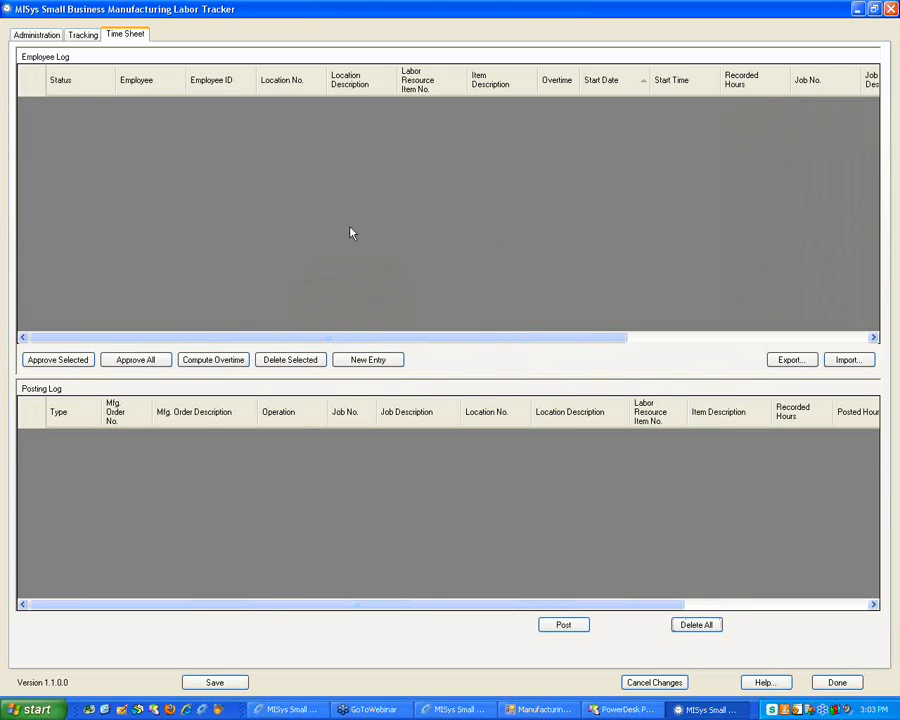
pyautogui.click(368, 359)
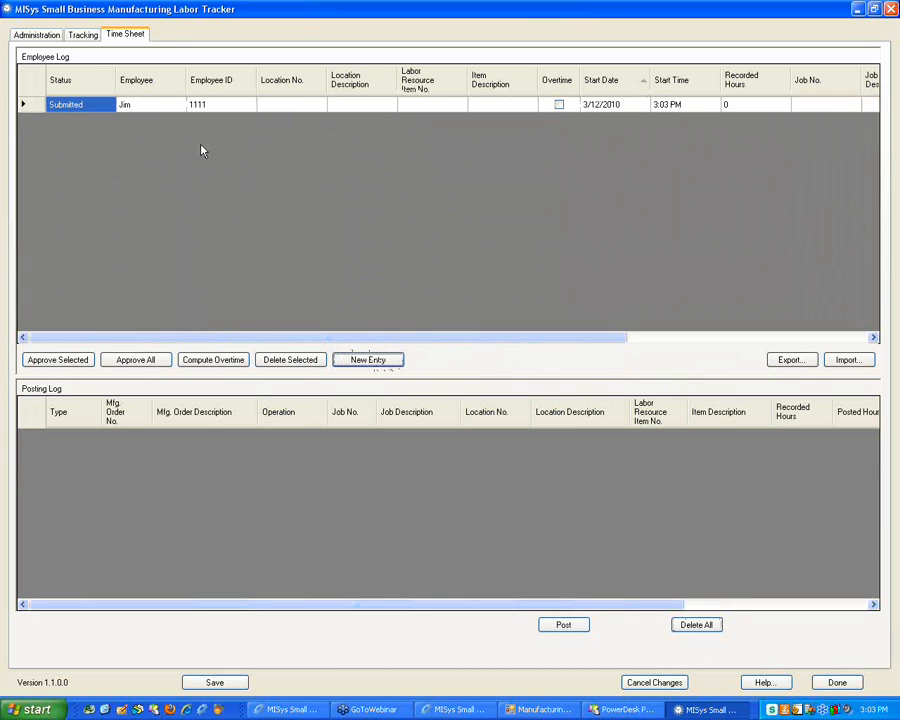
# Set the new entry's location to LOC01, labor resource to LABOR-A and recorded hours to 10
pyautogui.click(279, 106)
pyautogui.click(279, 106)
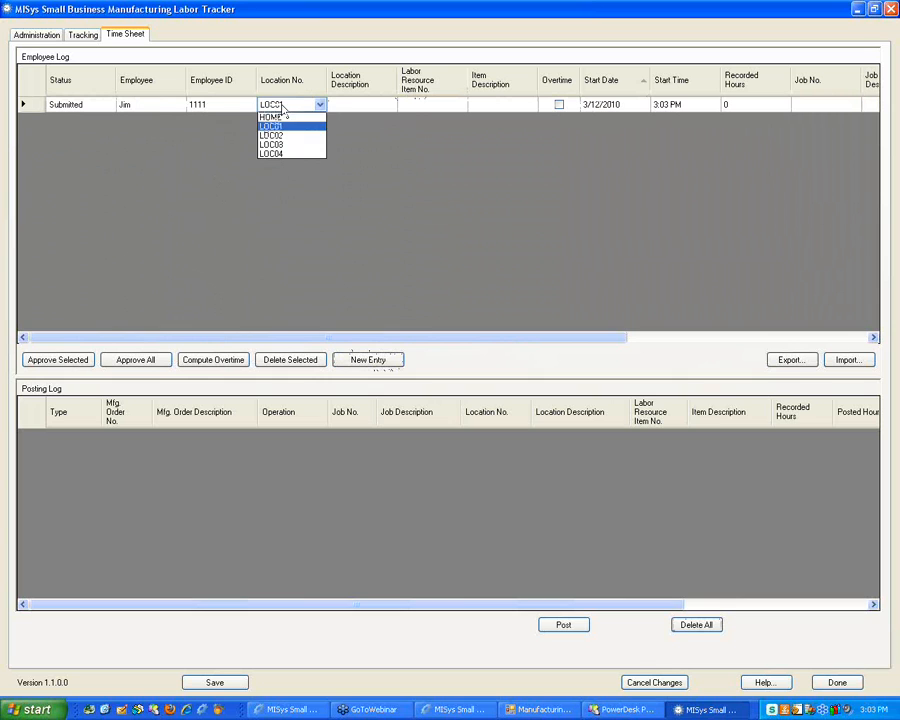
pyautogui.click(349, 108)
pyautogui.click(428, 106)
pyautogui.click(460, 105)
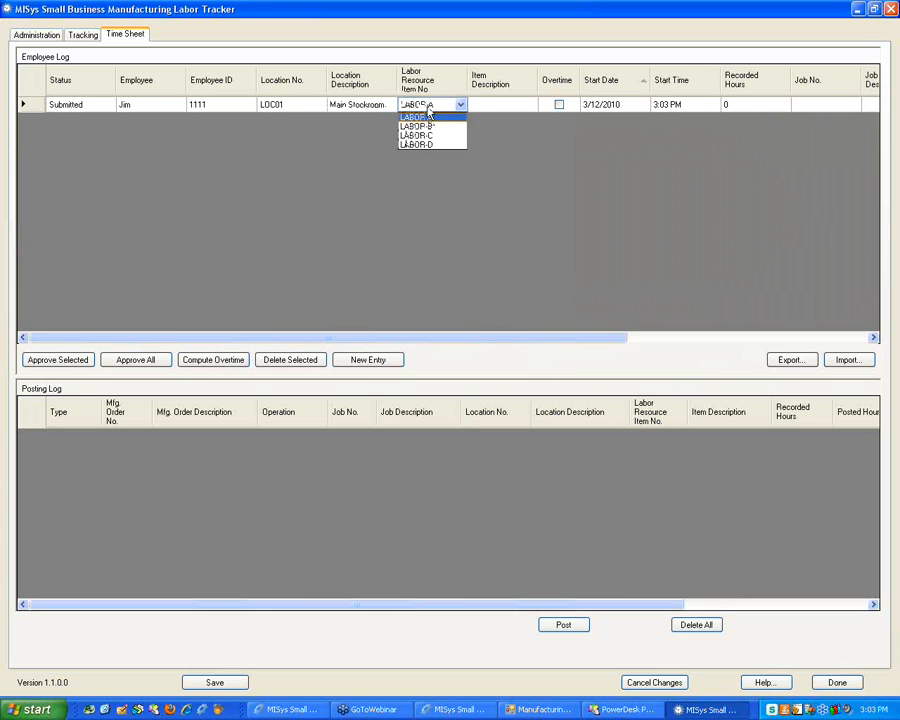
pyautogui.click(494, 108)
pyautogui.press('Tab')
pyautogui.press('Tab')
pyautogui.press('Tab')
pyautogui.press('Tab')
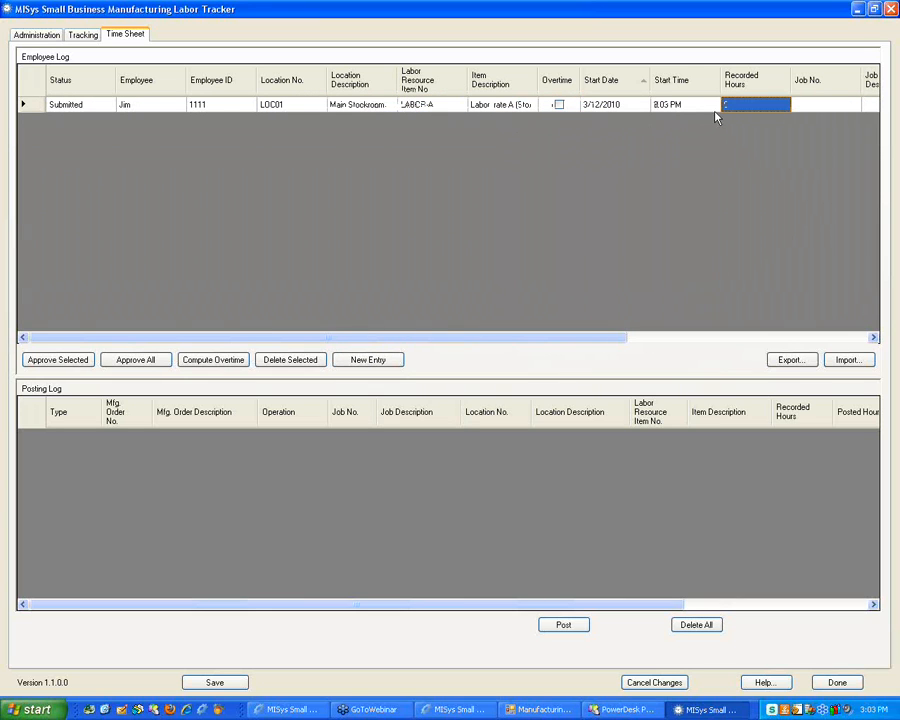
pyautogui.write('10')
pyautogui.press('Tab')
pyautogui.press('Tab')
pyautogui.press('Tab')
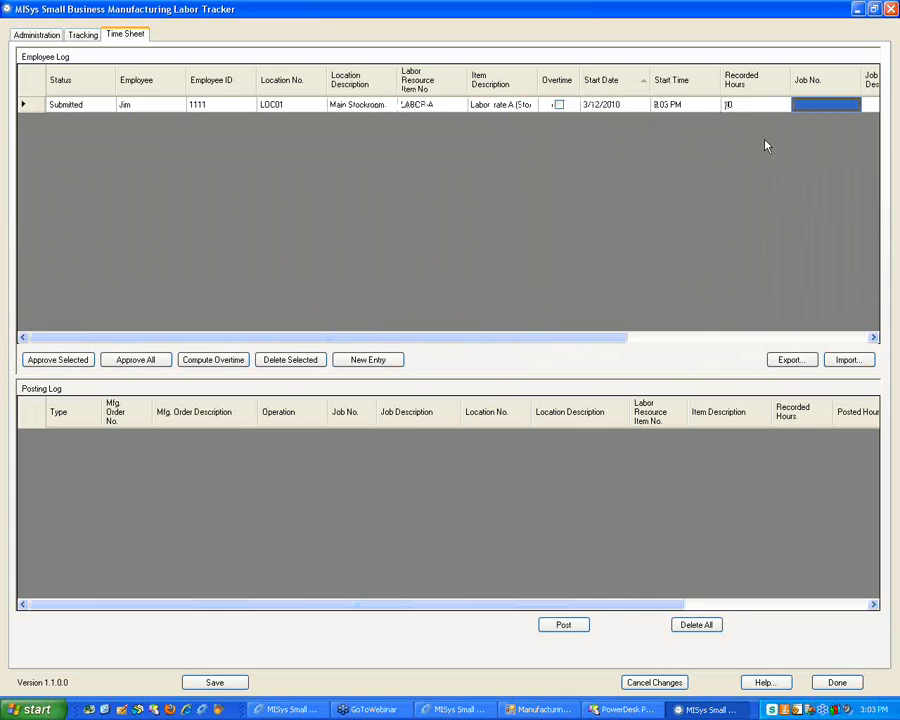
# Assign the entry to job JOB01 and bring up Compute Overtime
pyautogui.click(691, 107)
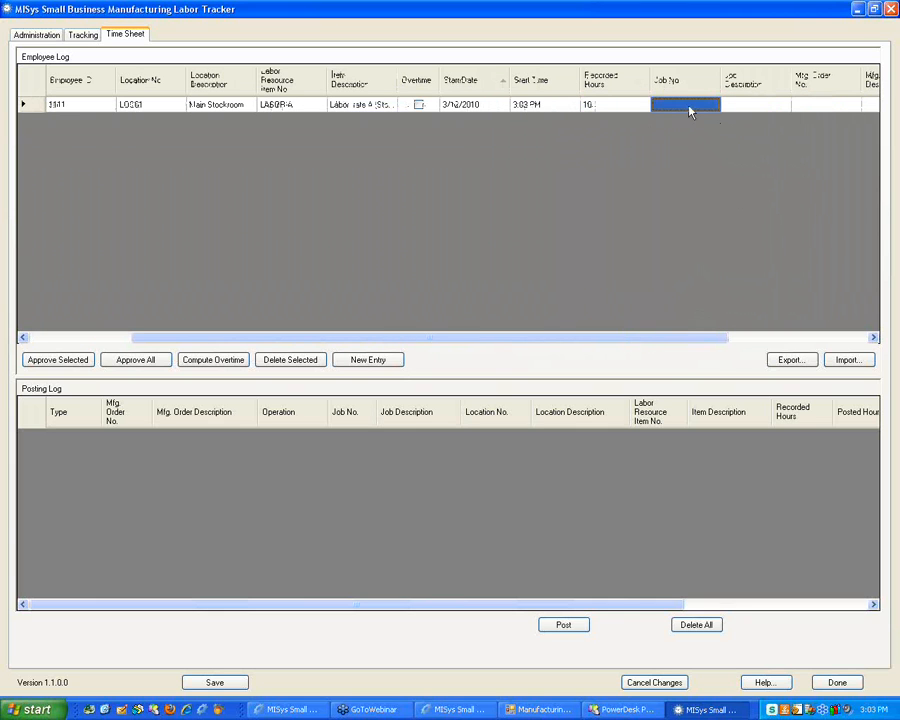
pyautogui.click(691, 107)
pyautogui.click(691, 107)
pyautogui.click(684, 135)
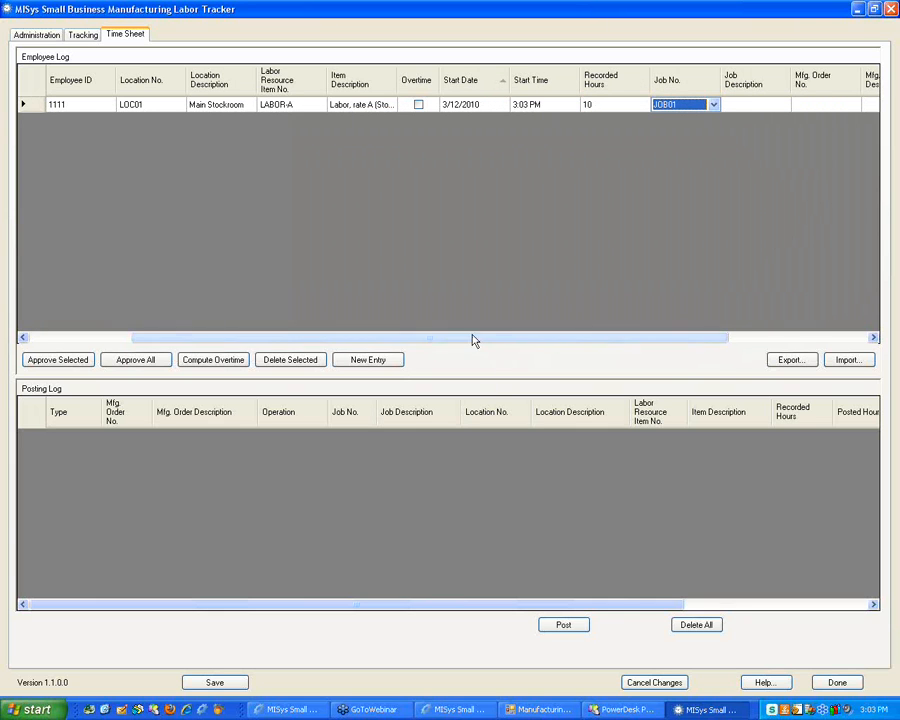
pyautogui.moveTo(474, 338); pyautogui.dragTo(237, 331)
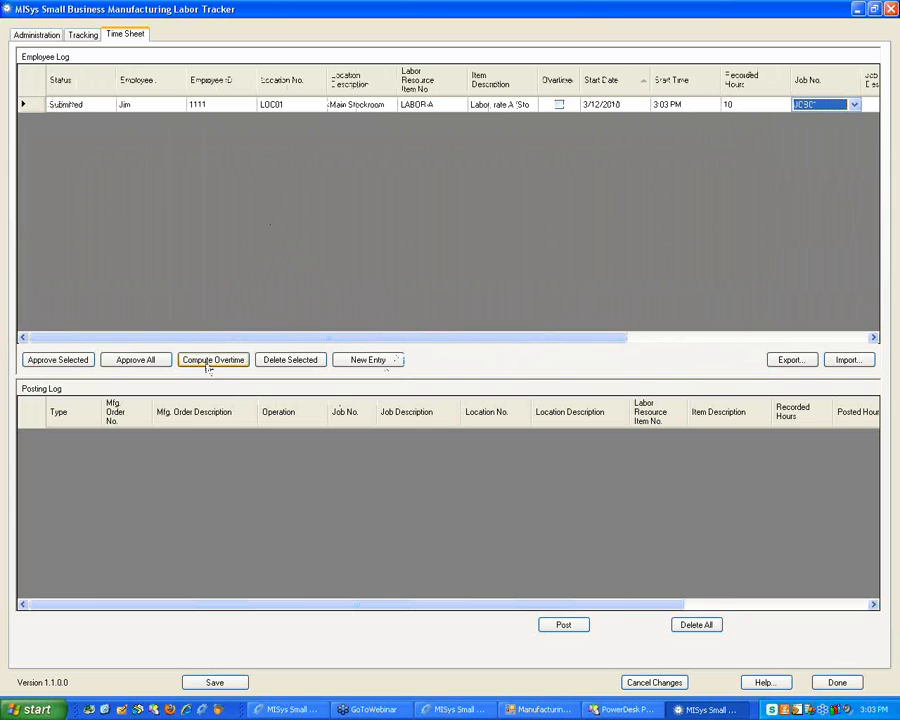
pyautogui.click(209, 368)
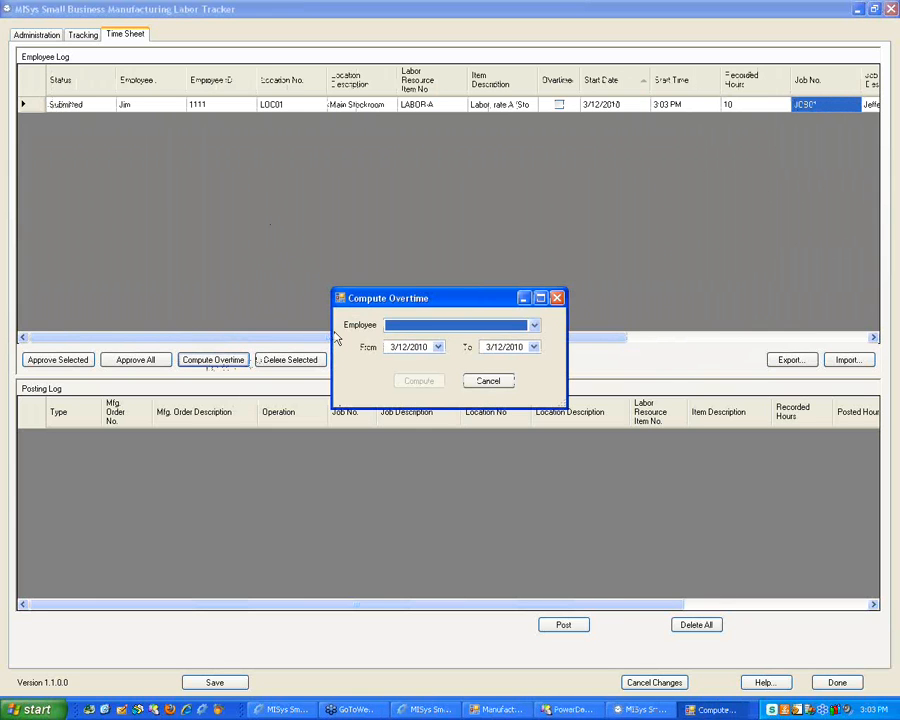
# Compute overtime for the employee with LABOR-C as overtime item, save, and show the desktop
pyautogui.click(395, 326)
pyautogui.click(392, 349)
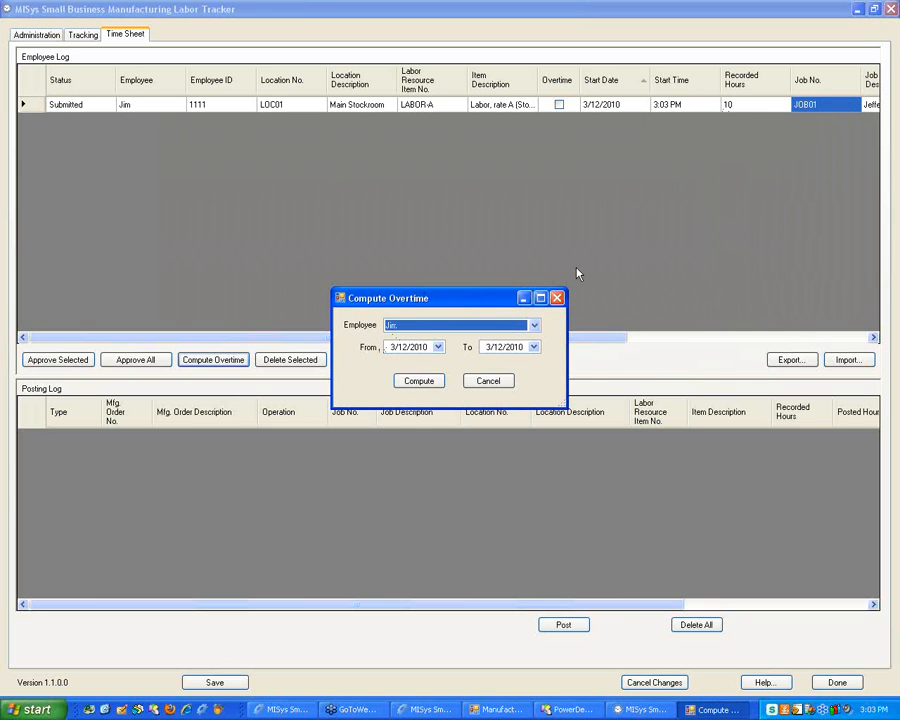
pyautogui.click(419, 381)
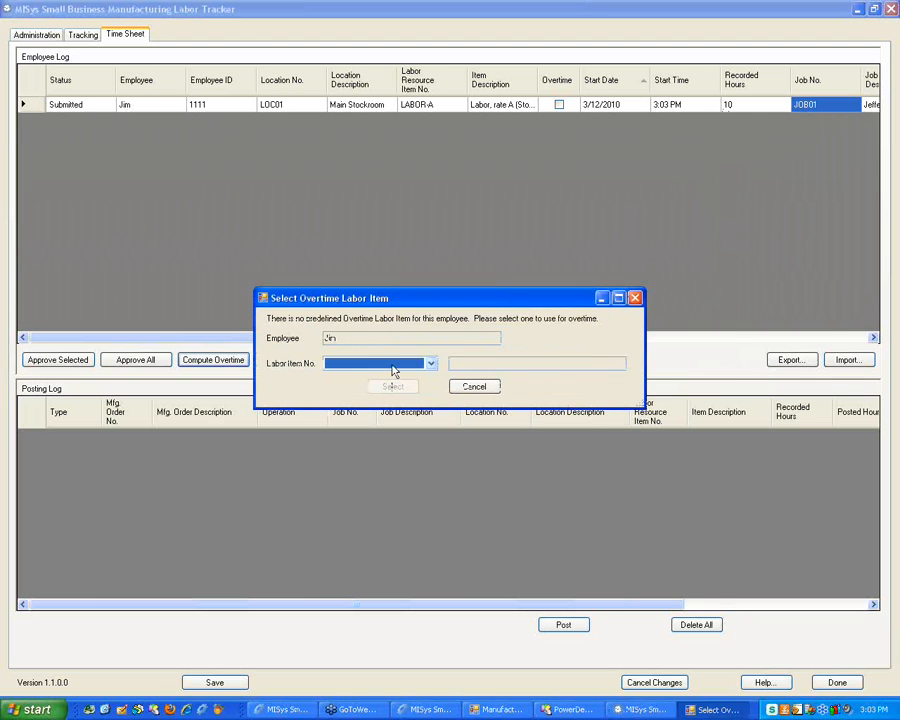
pyautogui.click(385, 363)
pyautogui.click(377, 398)
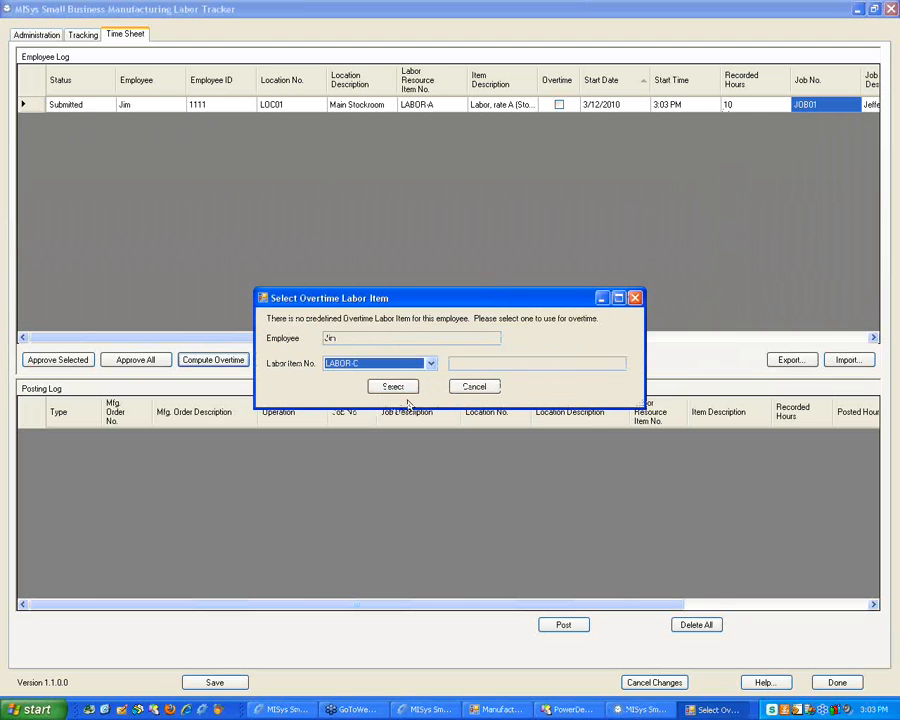
pyautogui.click(400, 390)
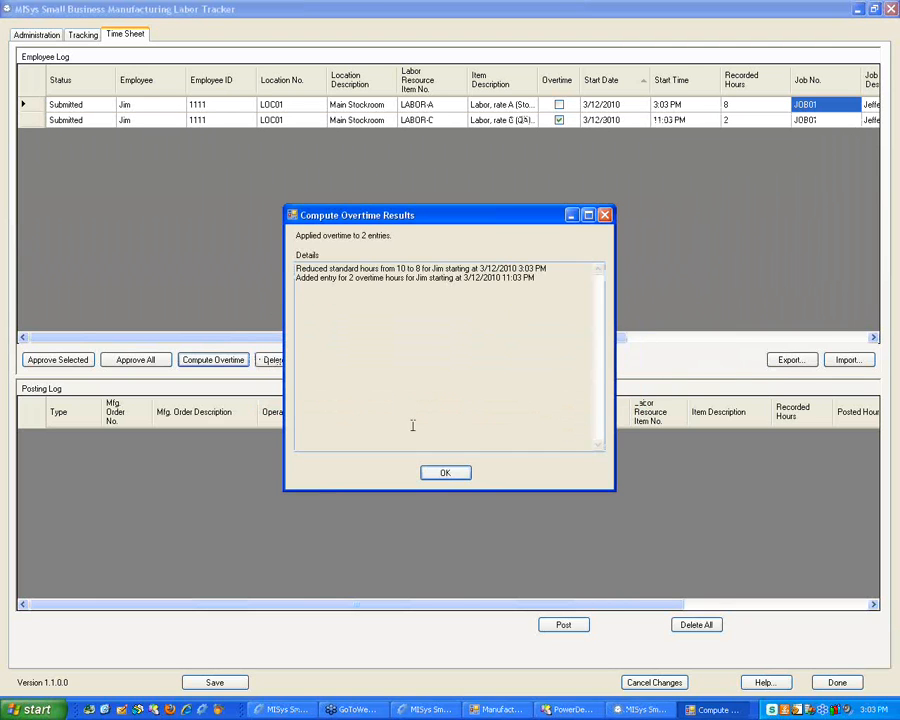
pyautogui.click(442, 473)
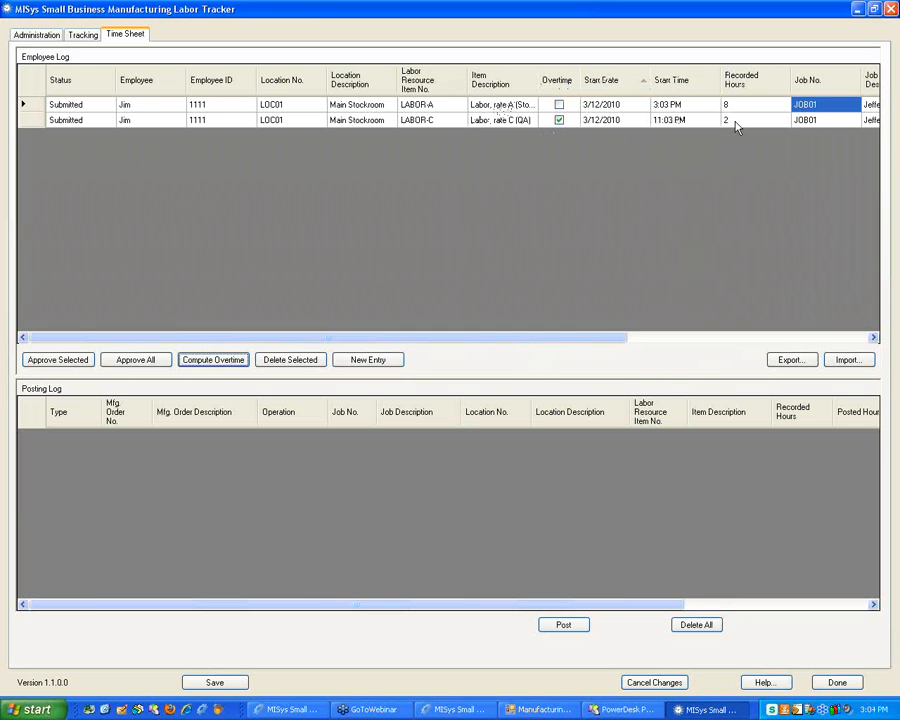
pyautogui.click(215, 682)
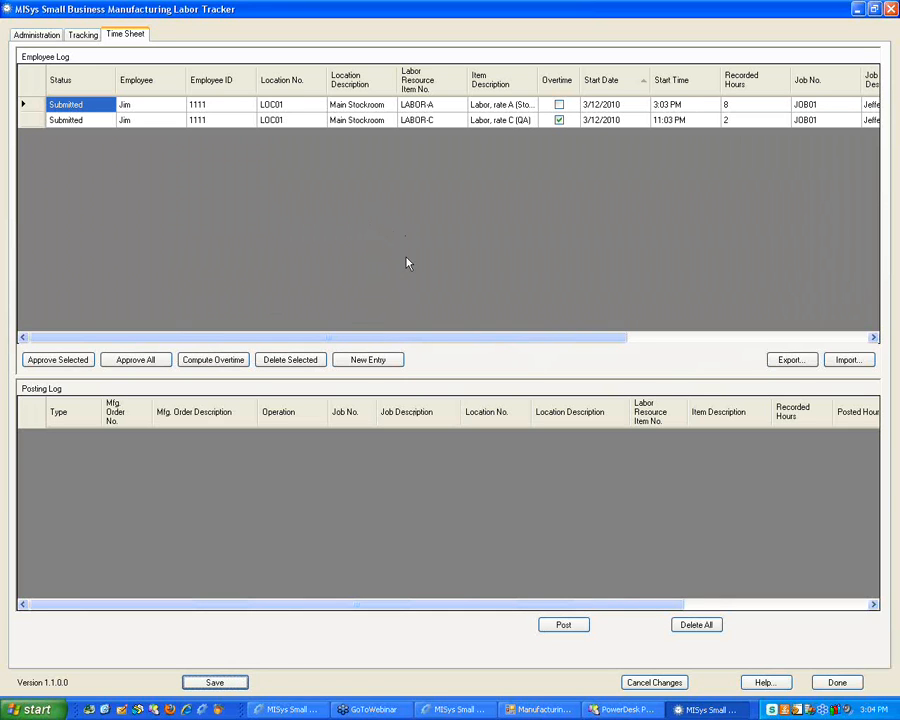
pyautogui.press('super+d')
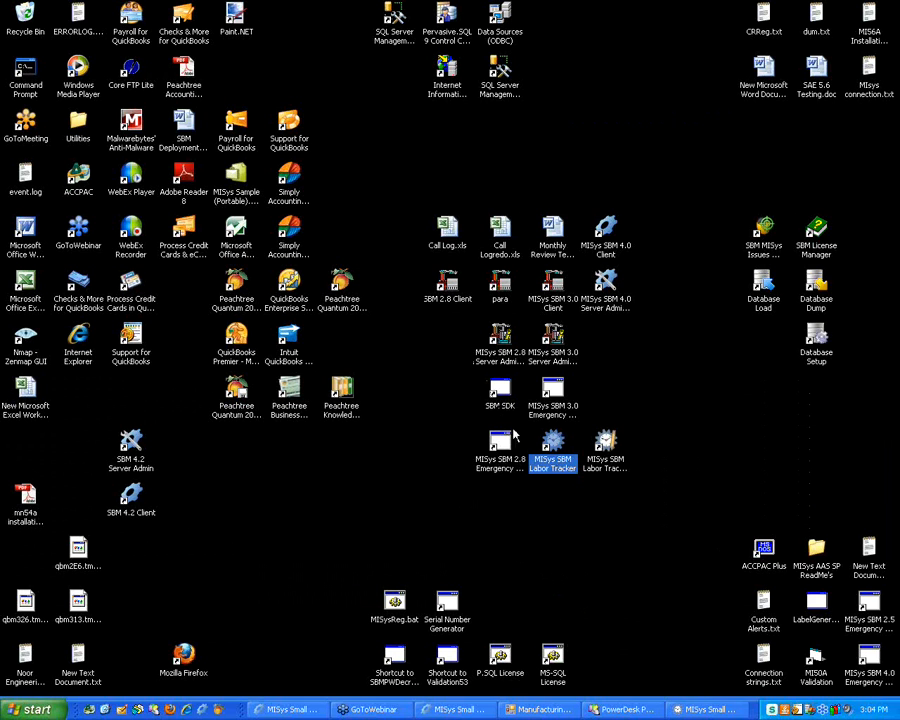
# Launch Labor Tracker and start Jim's timer on JOB01 with LABOR-B as overtime resource
pyautogui.click(604, 451)
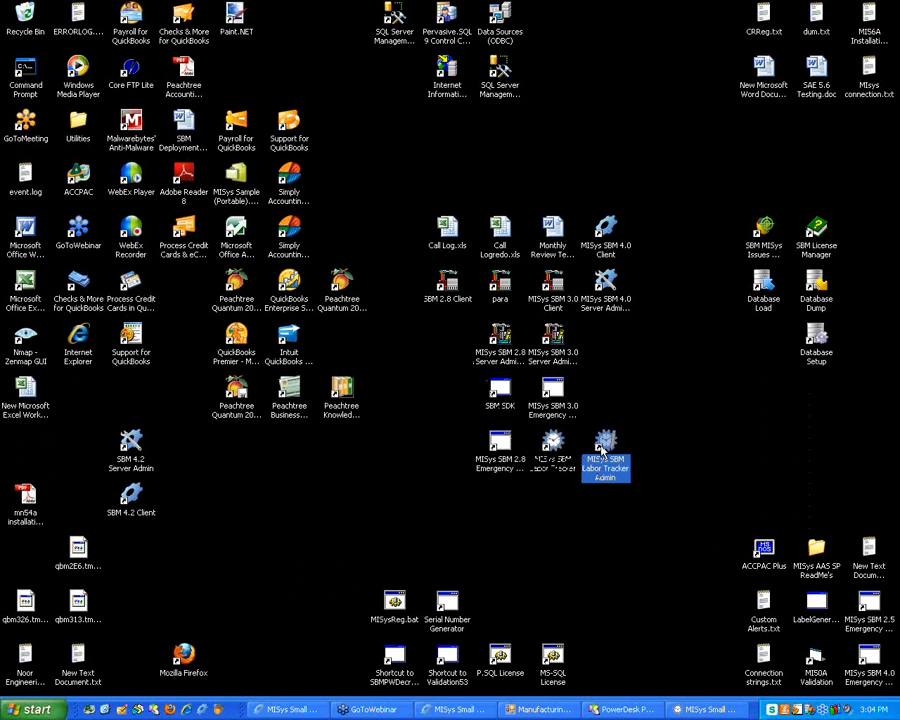
pyautogui.click(551, 445)
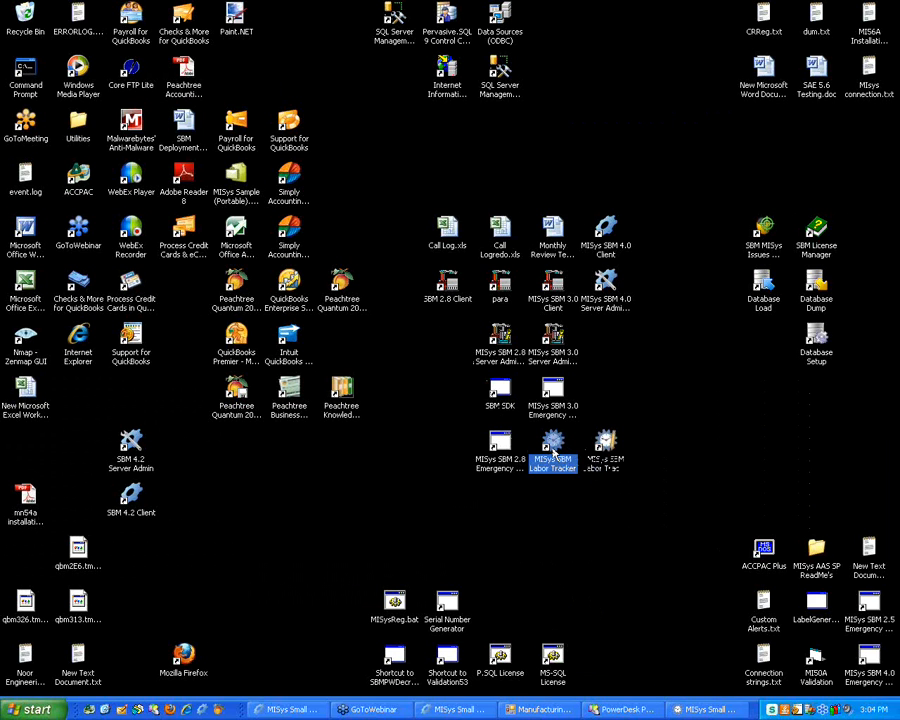
pyautogui.doubleClick(553, 448)
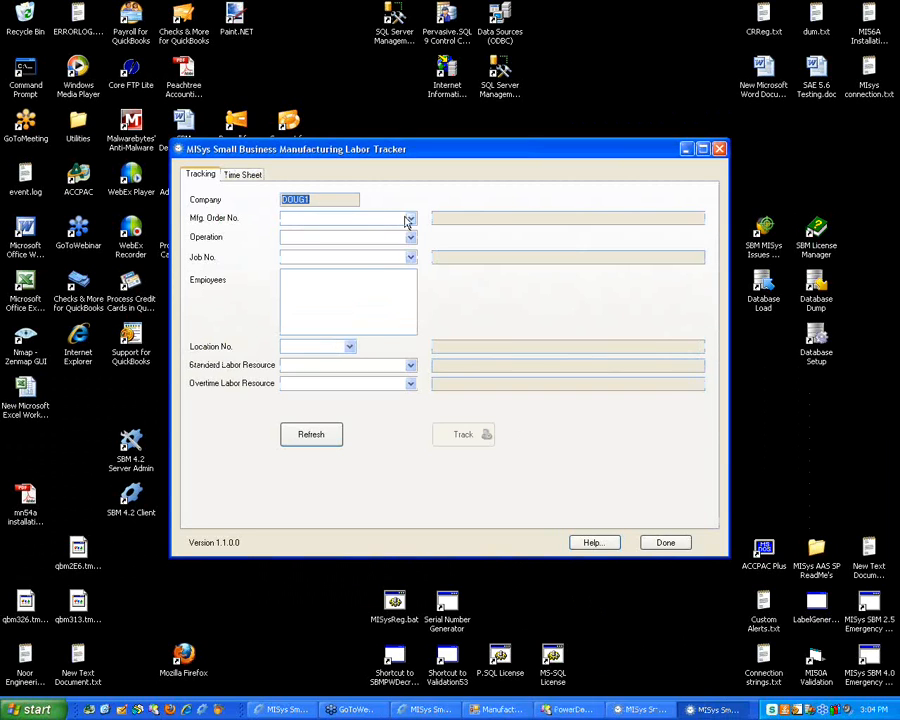
pyautogui.click(410, 257)
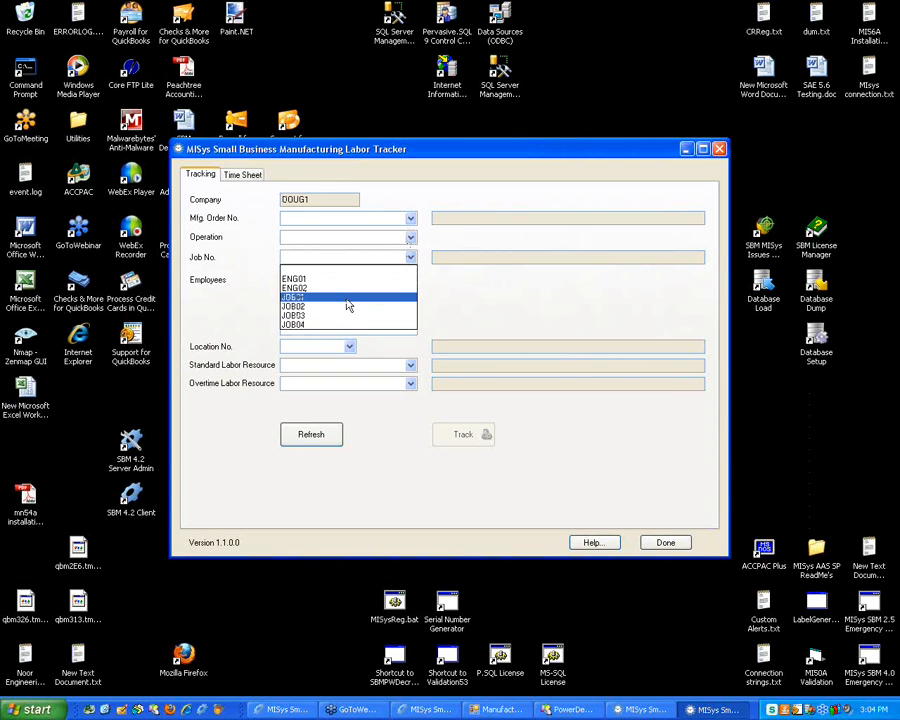
pyautogui.click(348, 303)
pyautogui.click(288, 275)
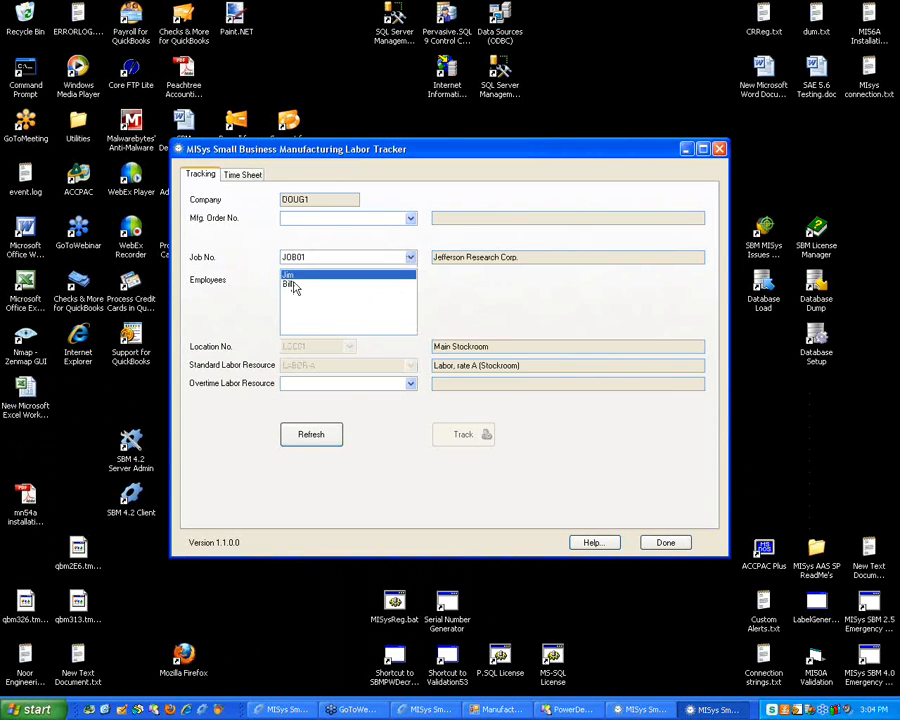
pyautogui.click(345, 383)
pyautogui.click(337, 414)
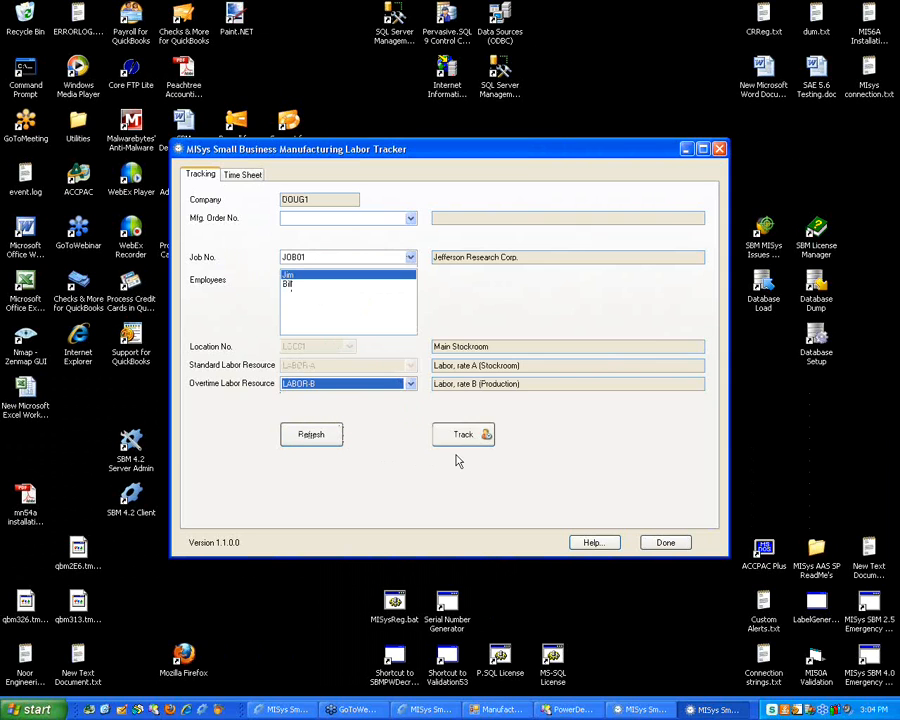
pyautogui.click(463, 440)
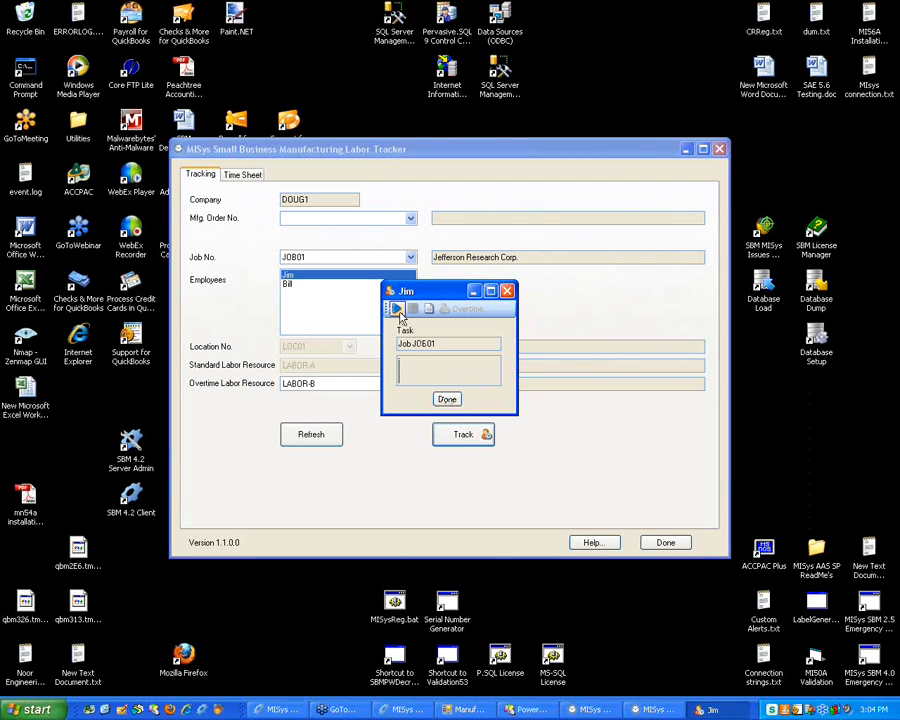
pyautogui.click(399, 315)
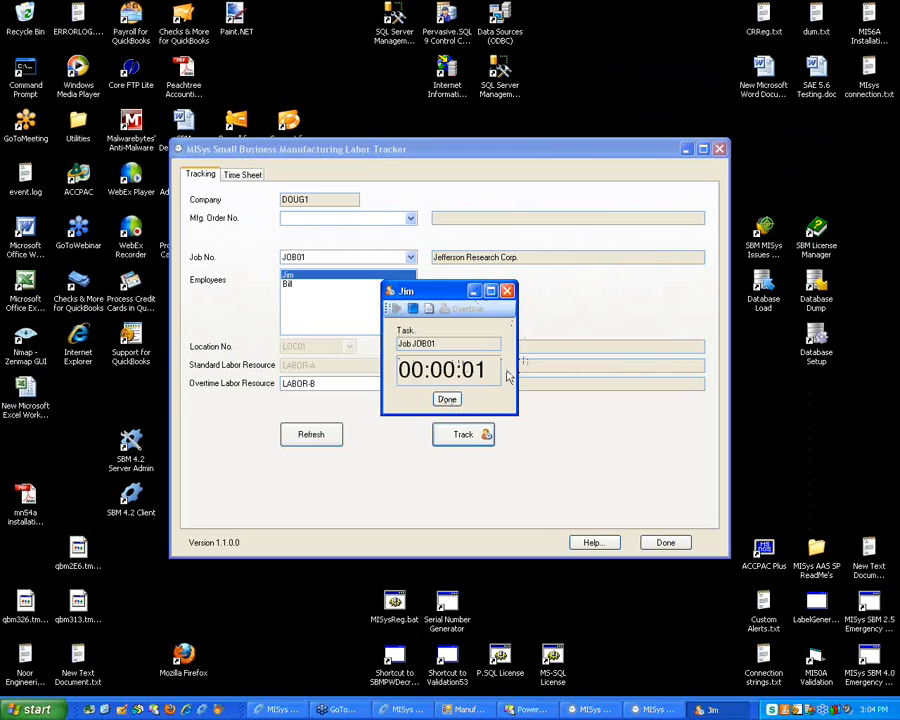
# Minimize the running timer and bring the Time Sheet window to the front
pyautogui.click(588, 708)
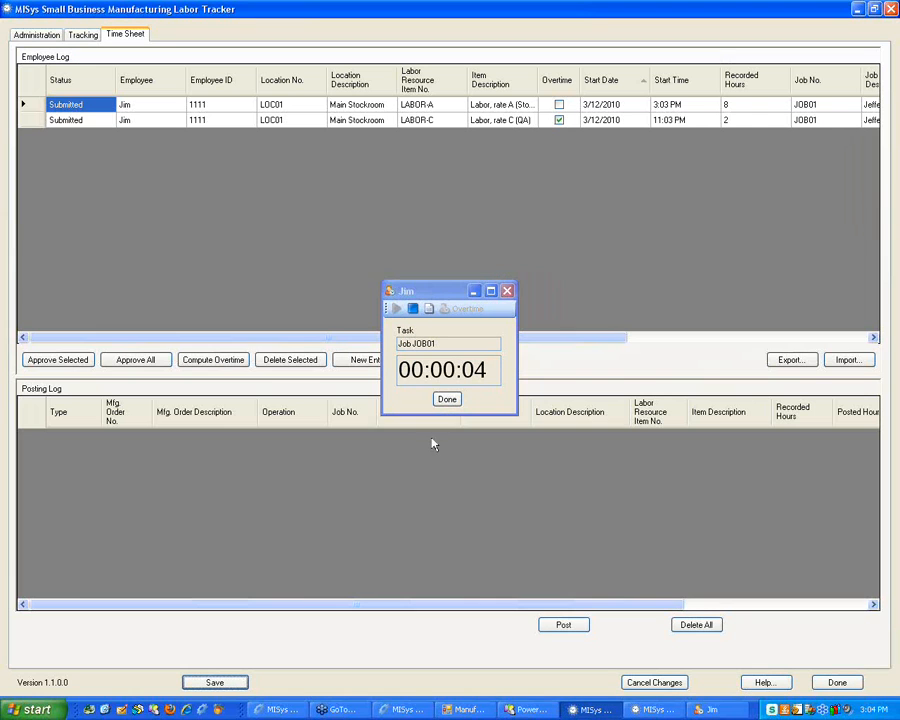
pyautogui.click(474, 291)
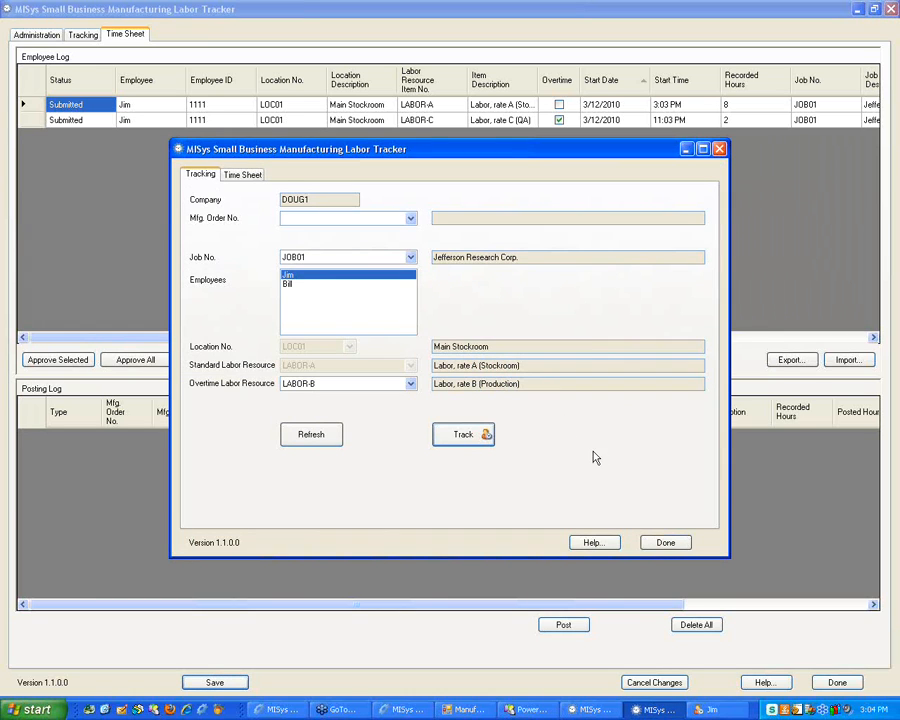
pyautogui.click(786, 219)
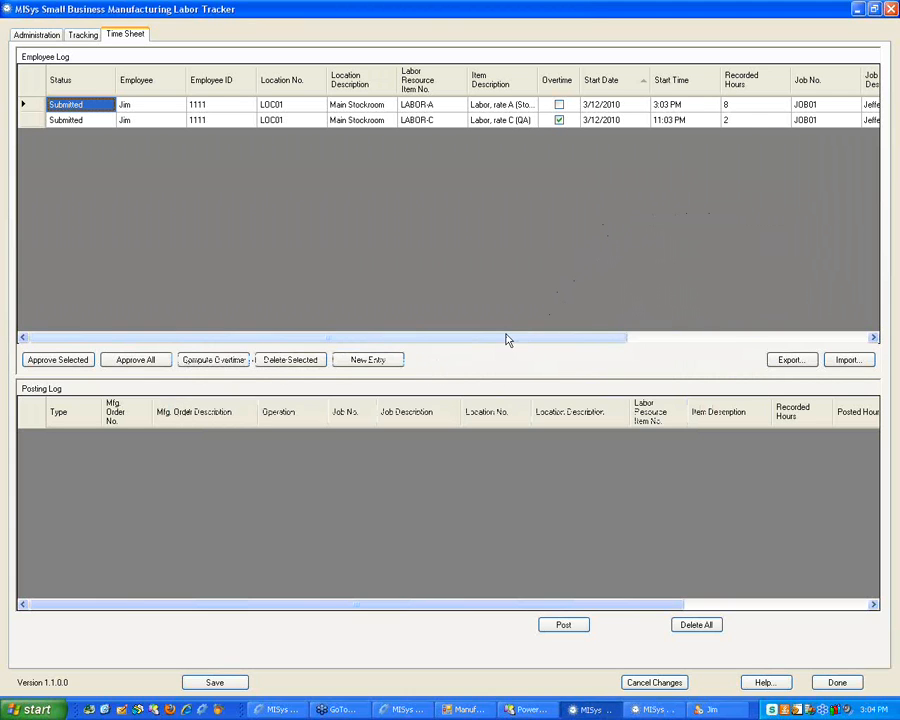
# Change the overtime entry's recorded hours to -2 and approve it
pyautogui.moveTo(508, 337); pyautogui.dragTo(484, 333)
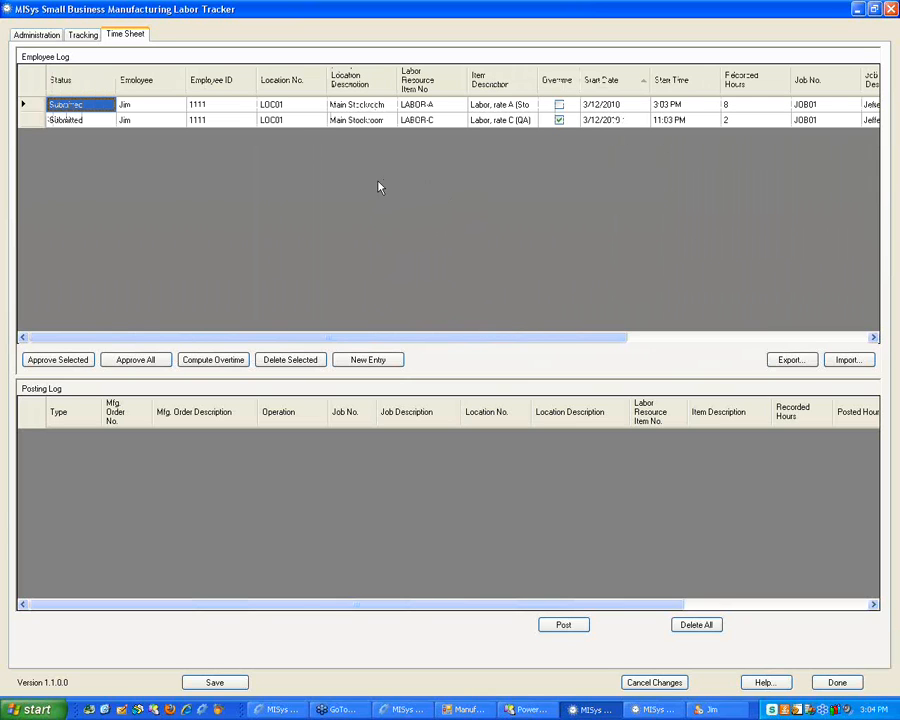
pyautogui.click(758, 121)
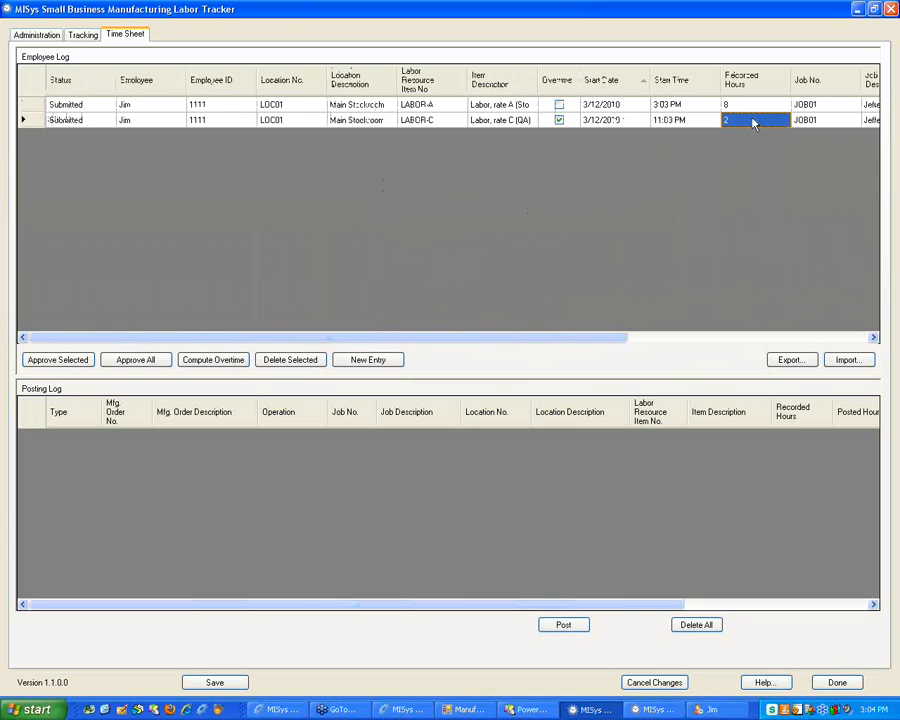
pyautogui.click(737, 118)
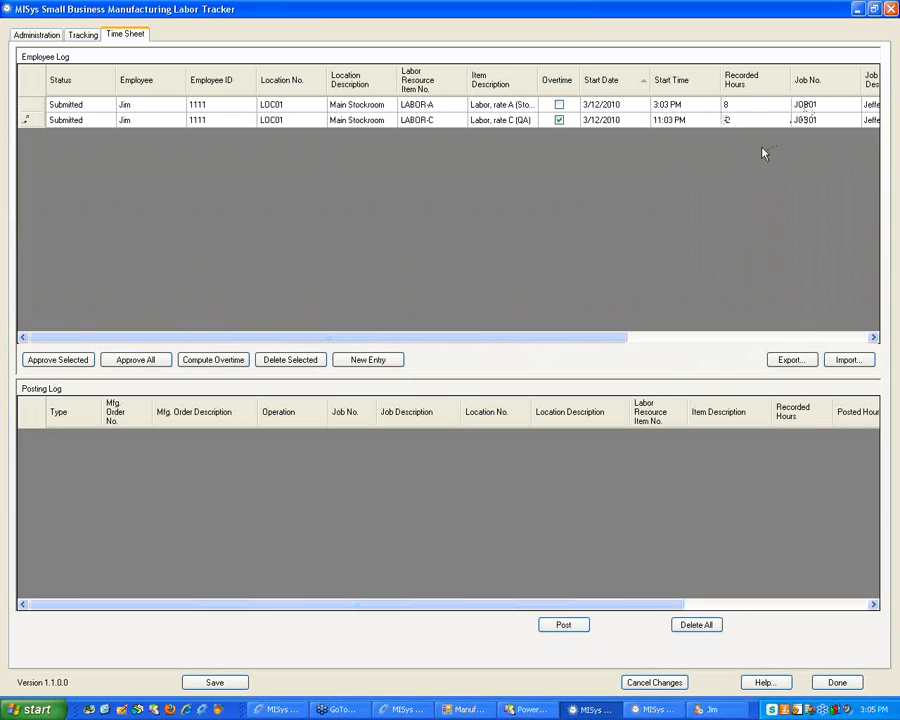
pyautogui.click(743, 106)
pyautogui.click(30, 105)
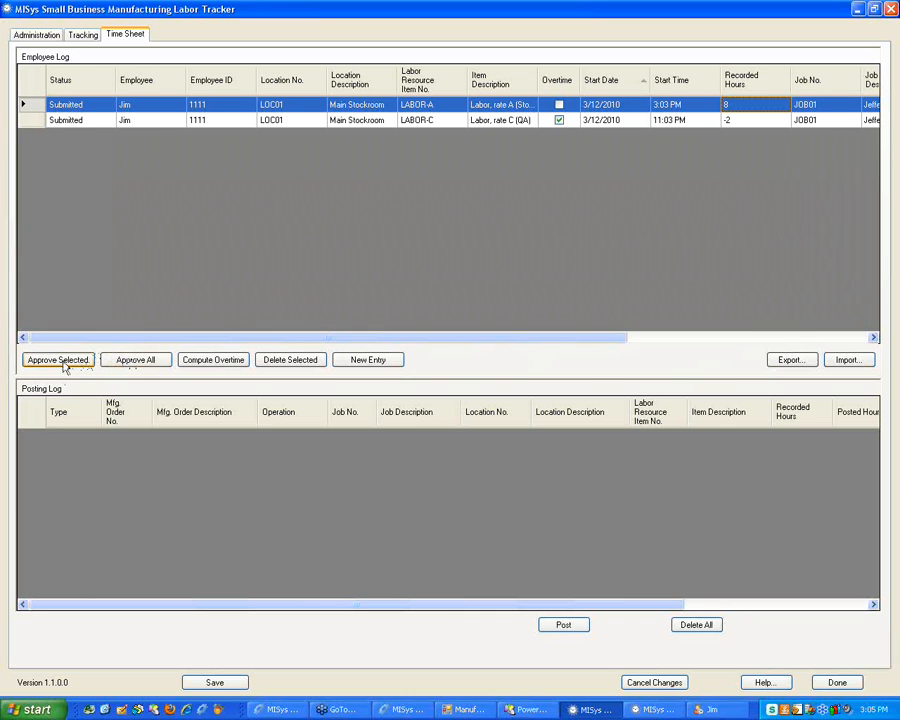
pyautogui.click(25, 120)
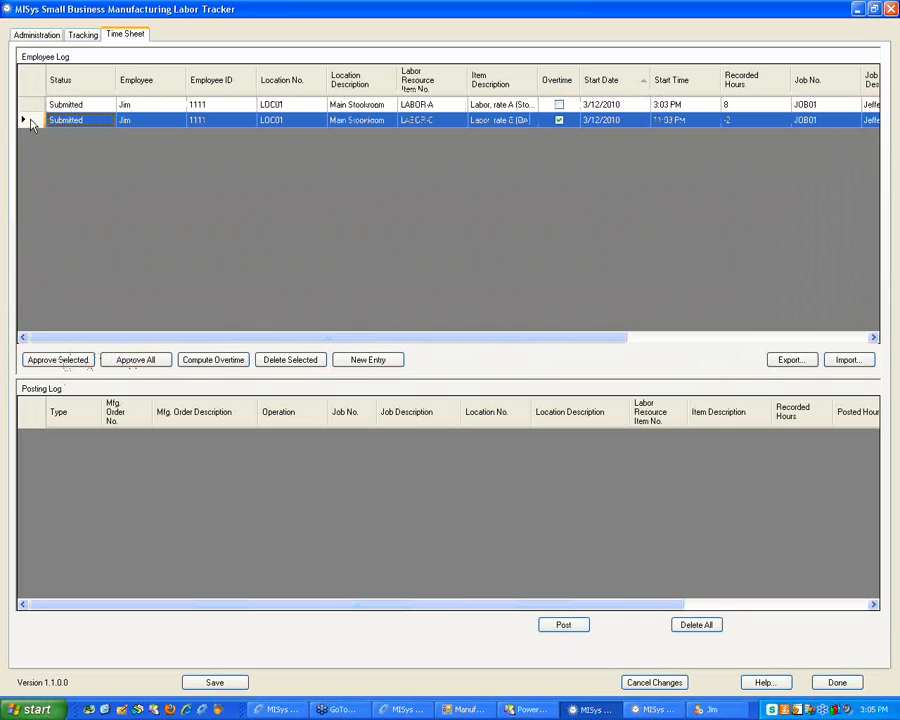
pyautogui.click(52, 362)
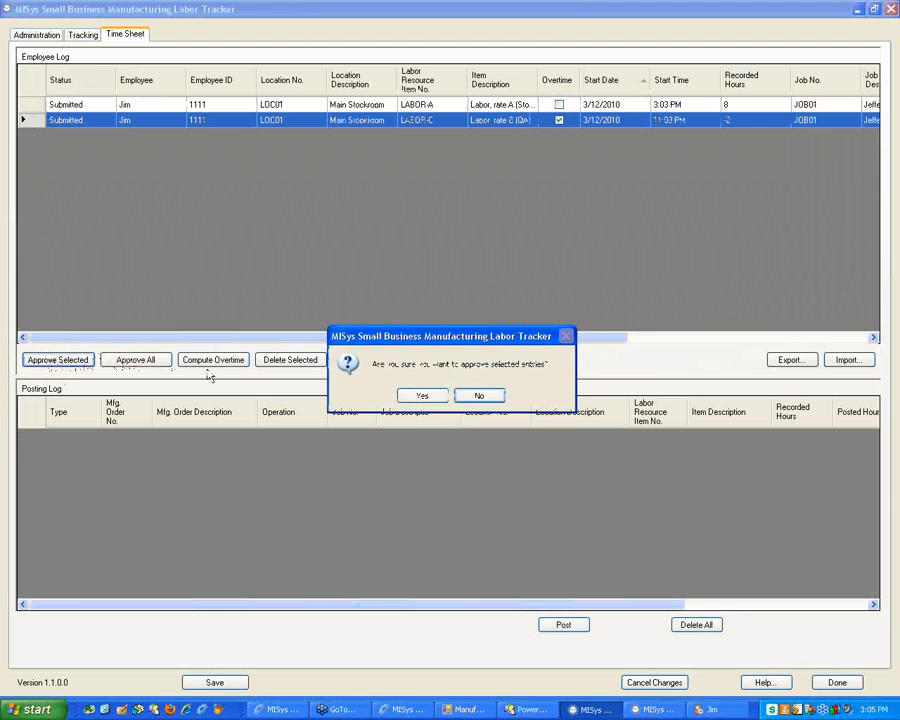
pyautogui.click(420, 338)
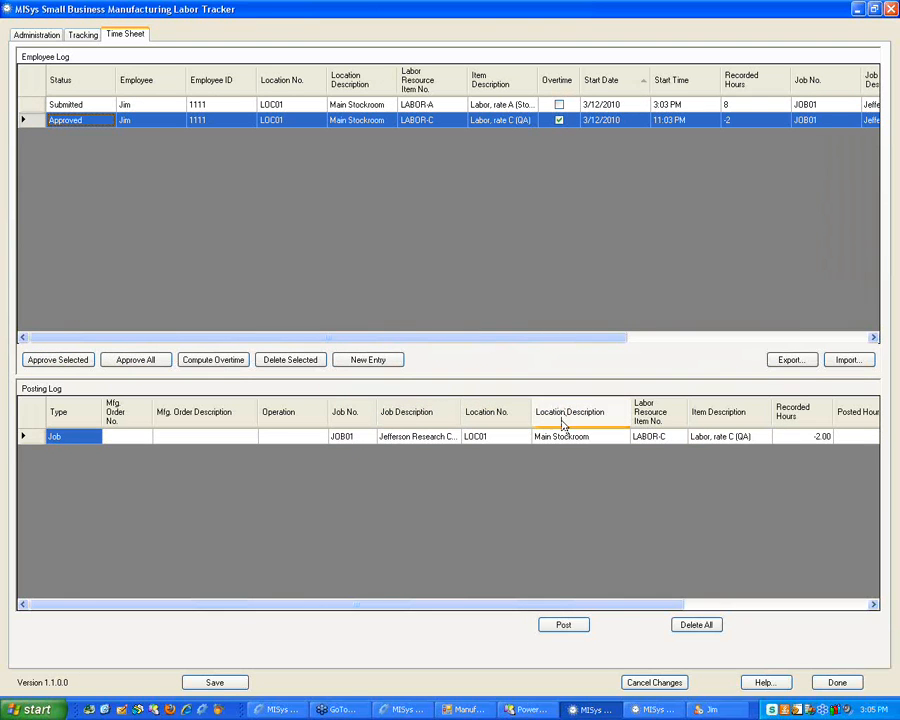
# Post the JOB01 -2.00 LABOR-C line, save, and archive the posted entries
pyautogui.click(522, 437)
pyautogui.click(24, 436)
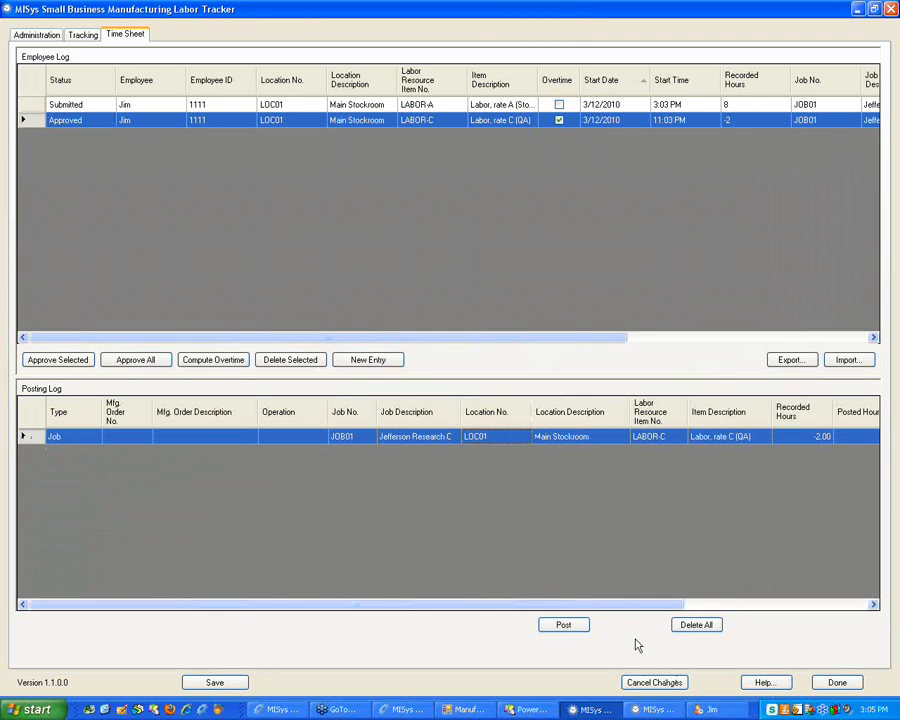
pyautogui.click(564, 625)
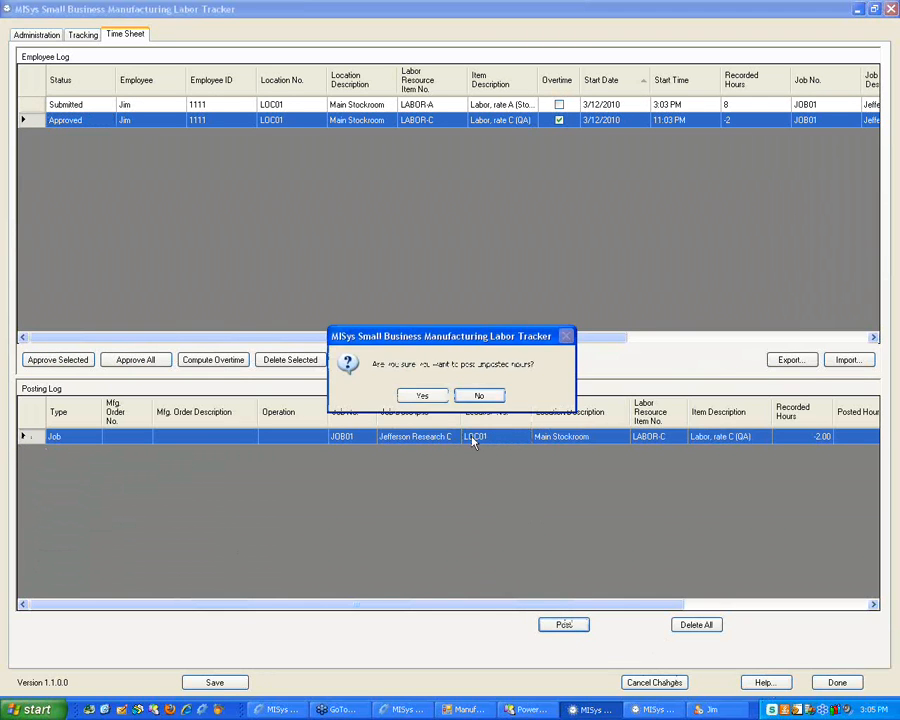
pyautogui.click(430, 397)
pyautogui.click(434, 396)
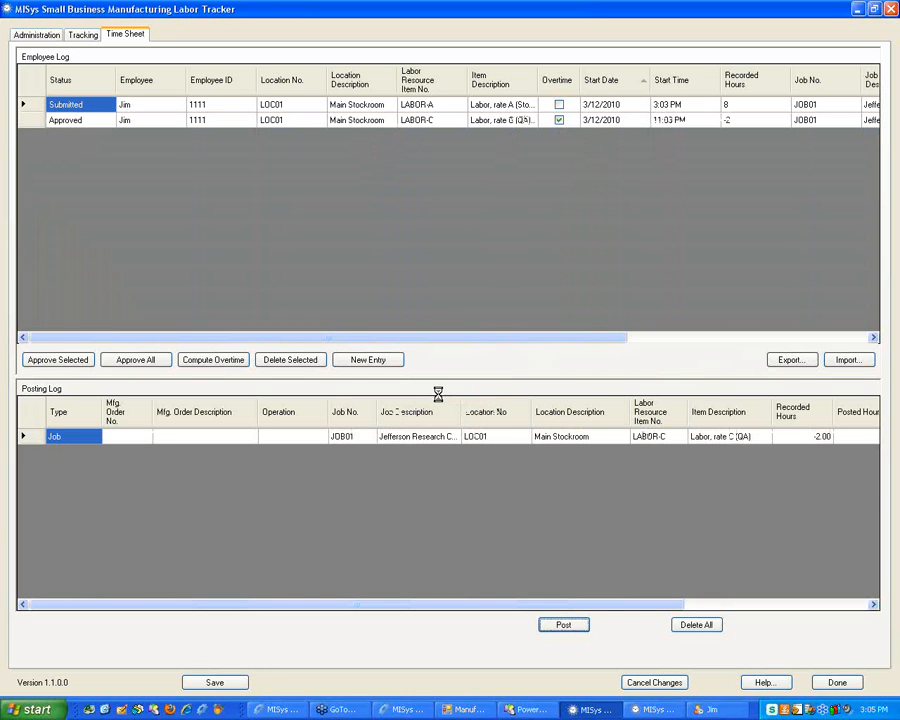
pyautogui.click(451, 396)
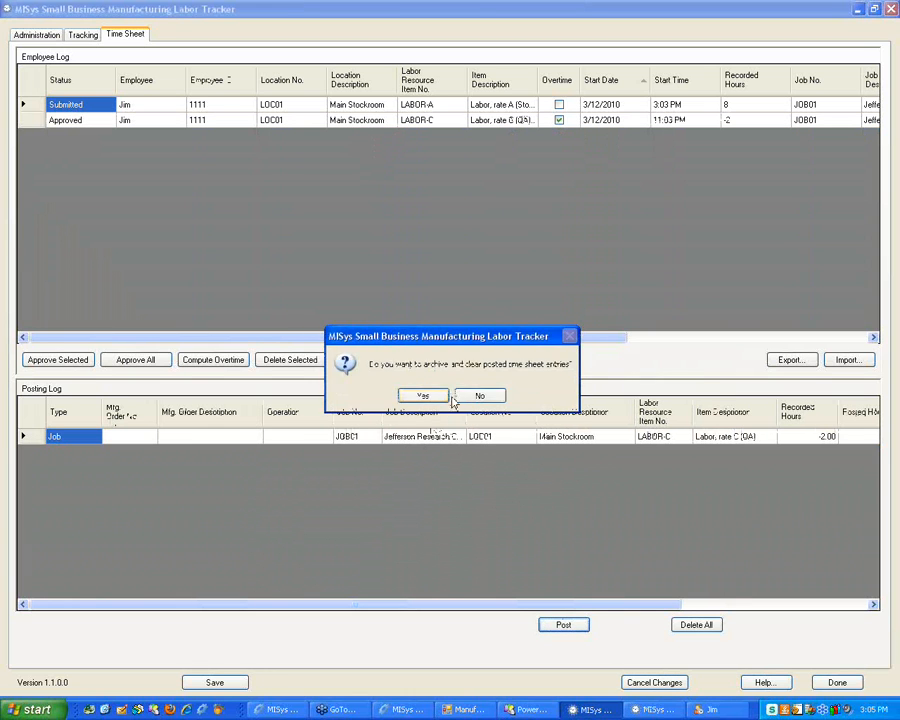
pyautogui.click(423, 397)
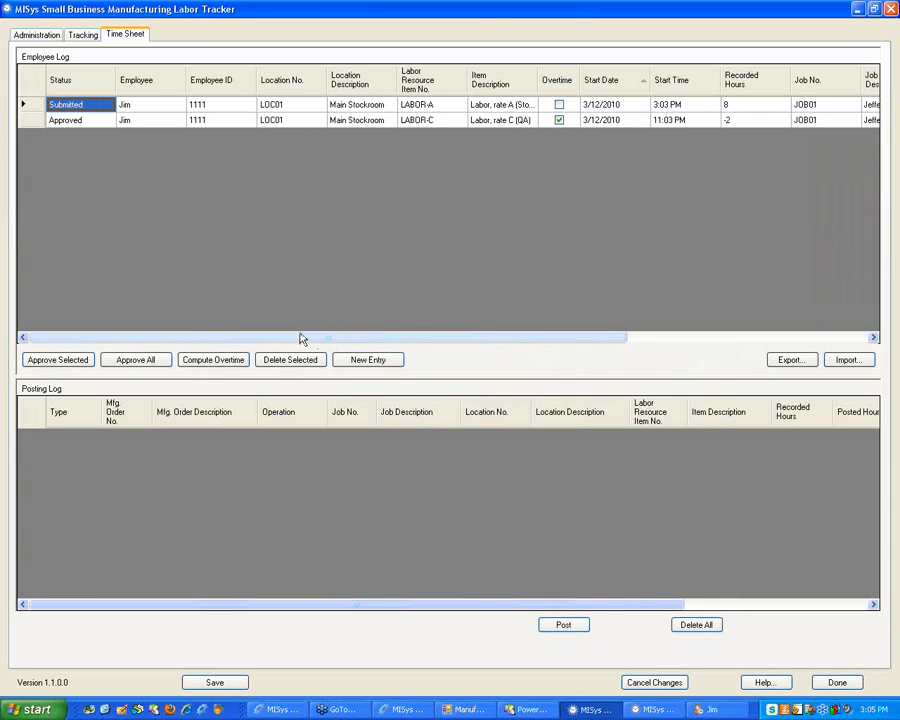
pyautogui.click(24, 120)
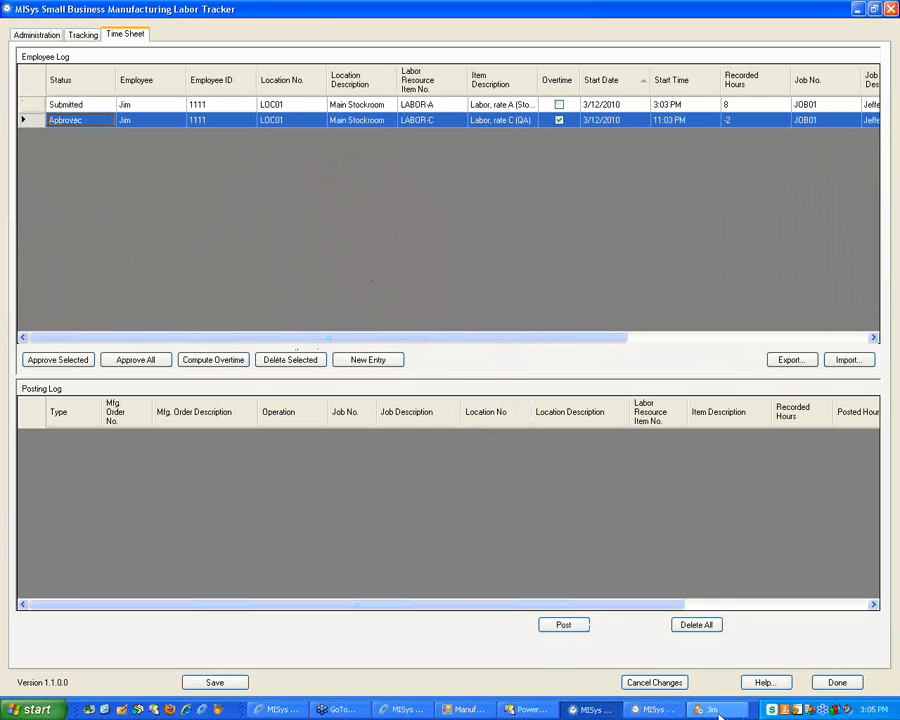
pyautogui.click(684, 711)
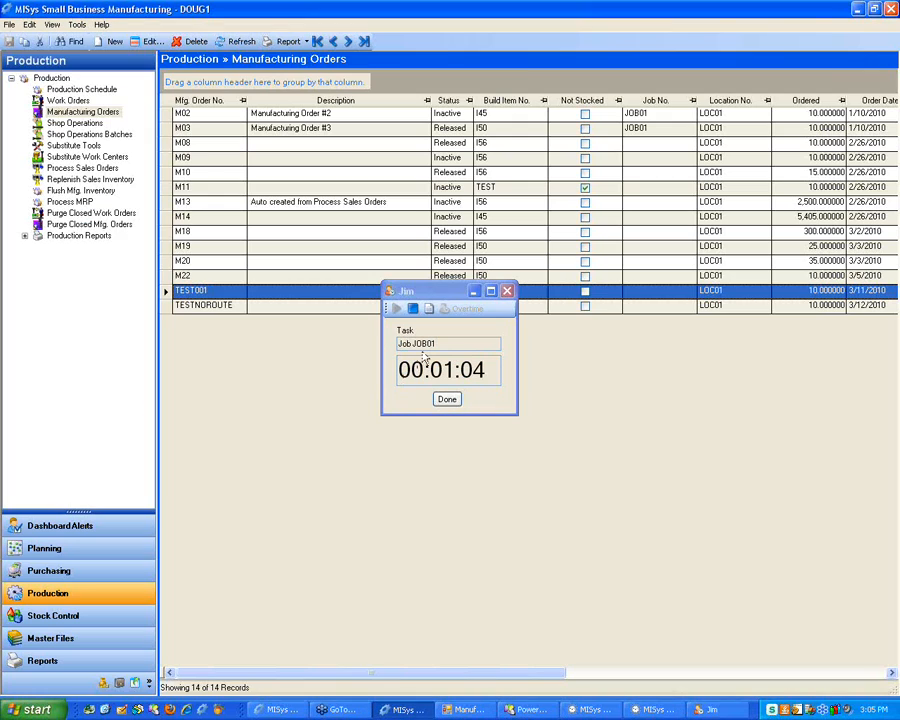
# Select the TESTNOROUTE order and preview the Master Transaction Log from the History reports
pyautogui.click(403, 709)
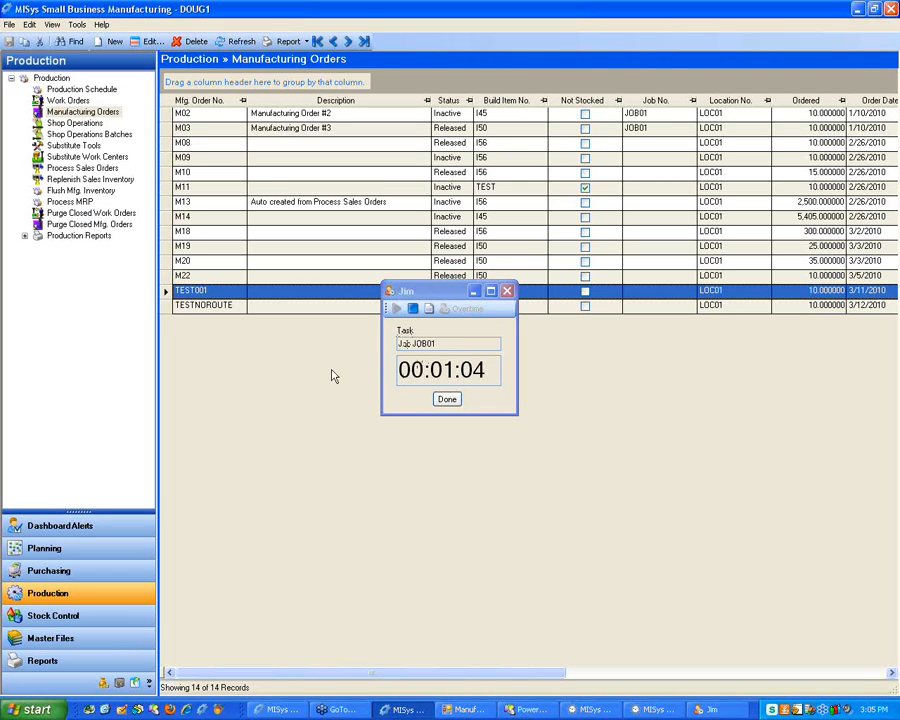
pyautogui.click(210, 306)
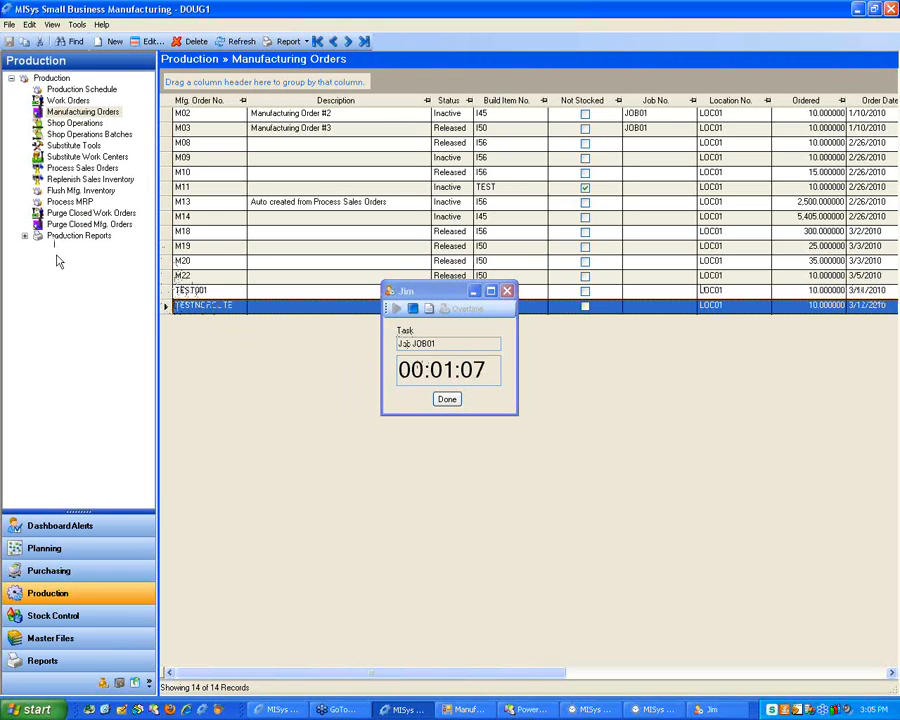
pyautogui.click(88, 662)
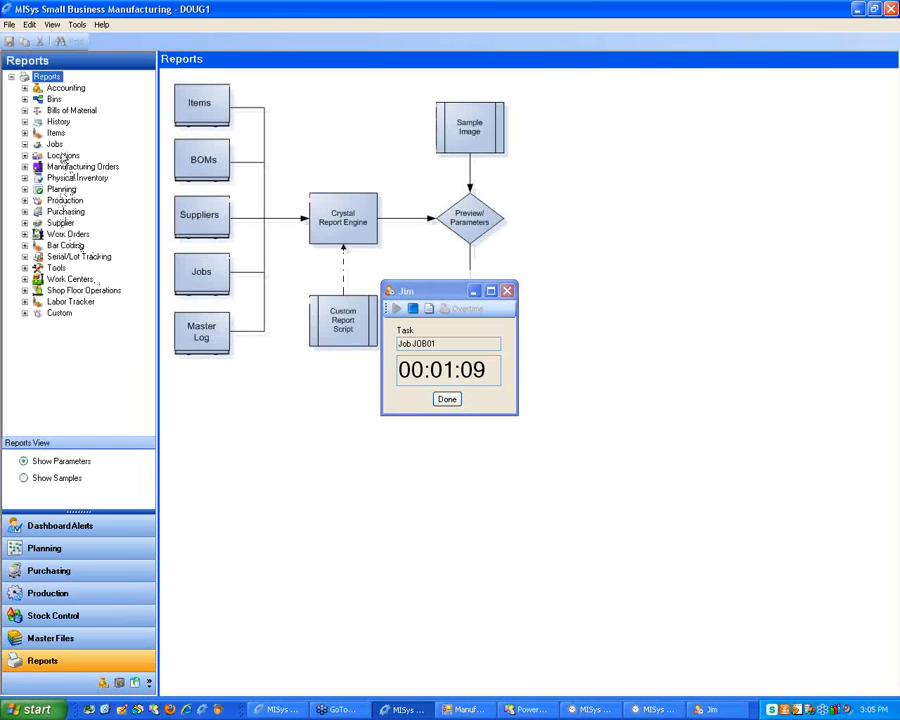
pyautogui.click(63, 155)
pyautogui.click(52, 121)
pyautogui.doubleClick(45, 123)
pyautogui.click(112, 133)
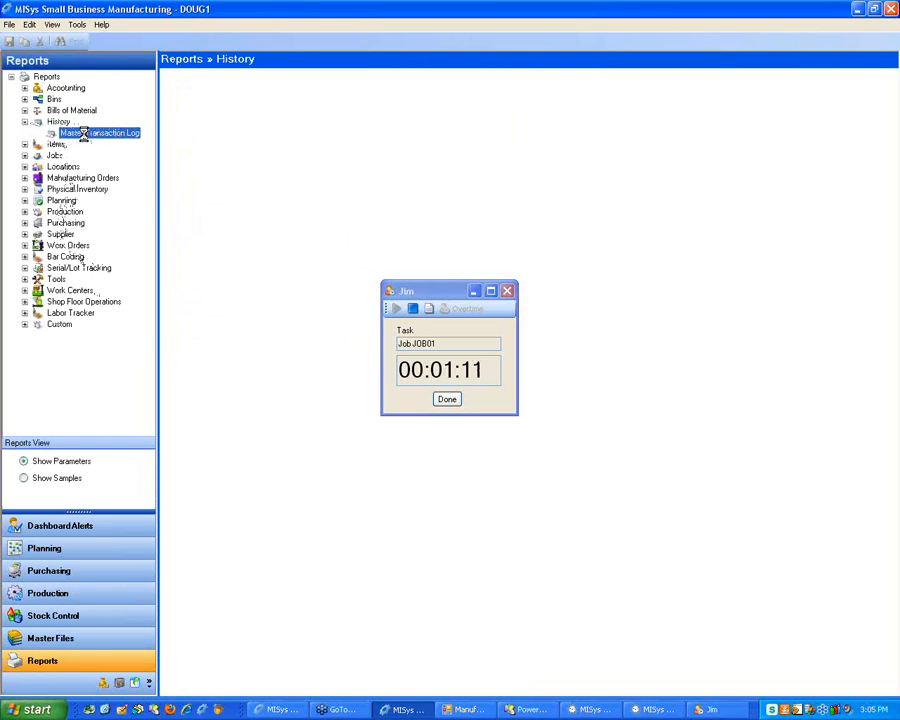
pyautogui.click(366, 674)
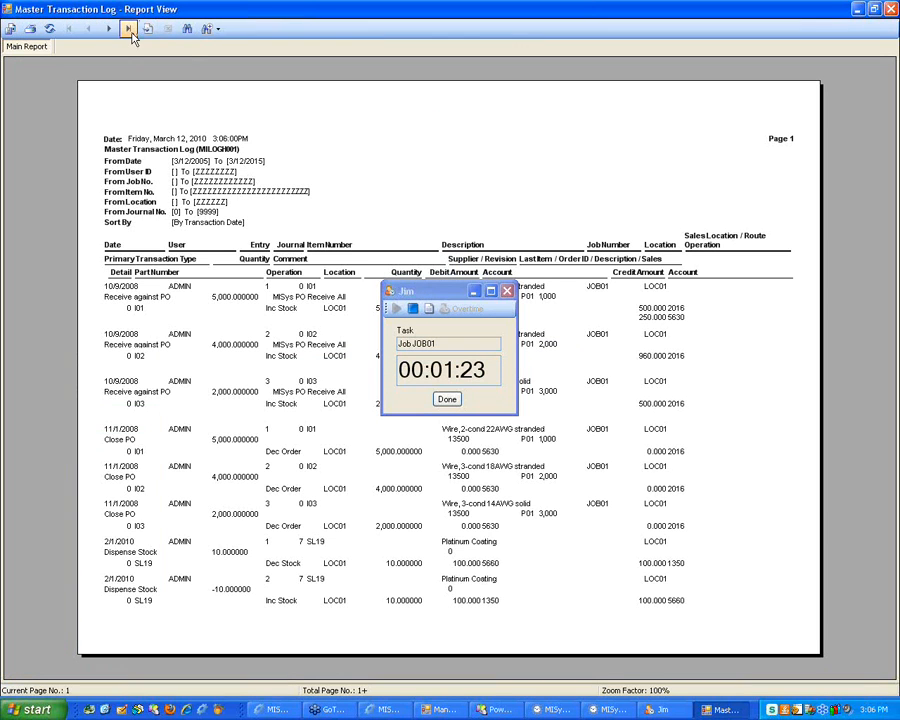
# Check the LABOR-A Dispense Stock line on the report's last page, then close the report
pyautogui.click(129, 30)
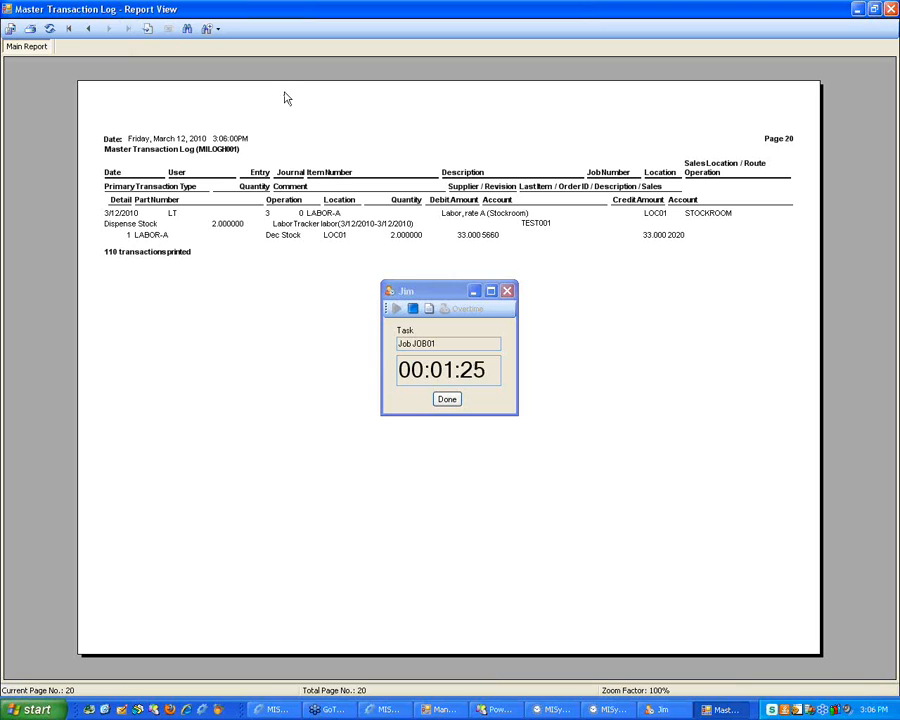
pyautogui.click(405, 235)
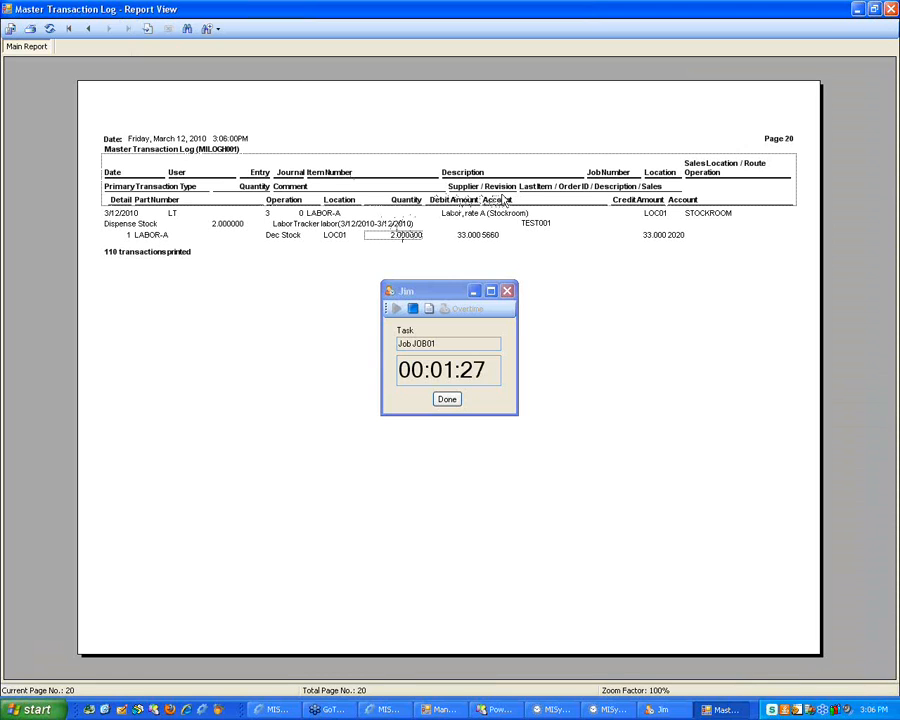
pyautogui.click(890, 9)
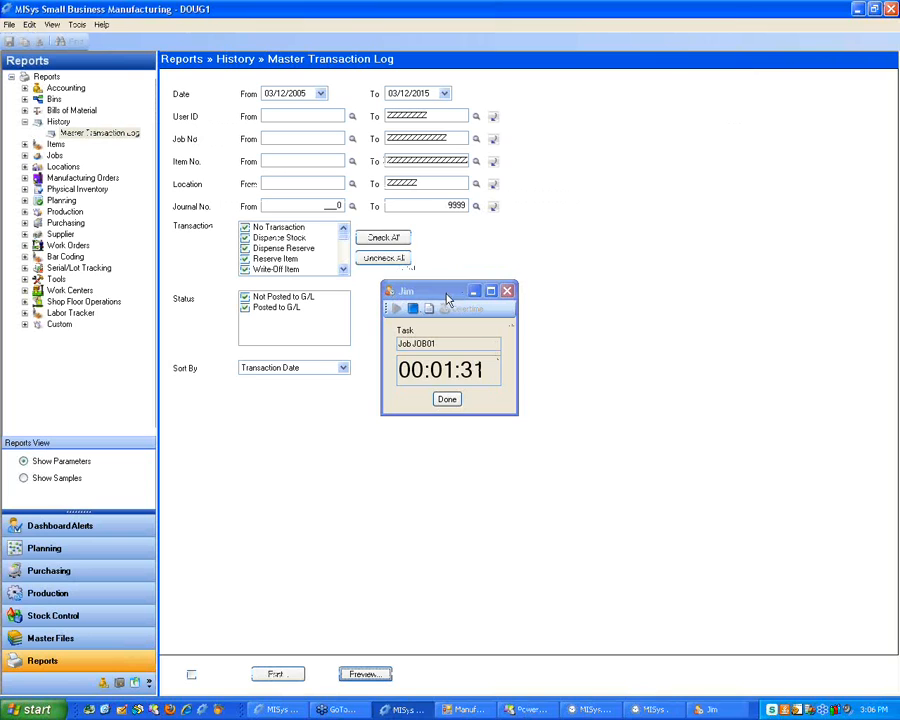
# Add the comment Test123 to the employee's running JOB01 timer and finish the timed entry
pyautogui.moveTo(447, 298); pyautogui.dragTo(498, 303)
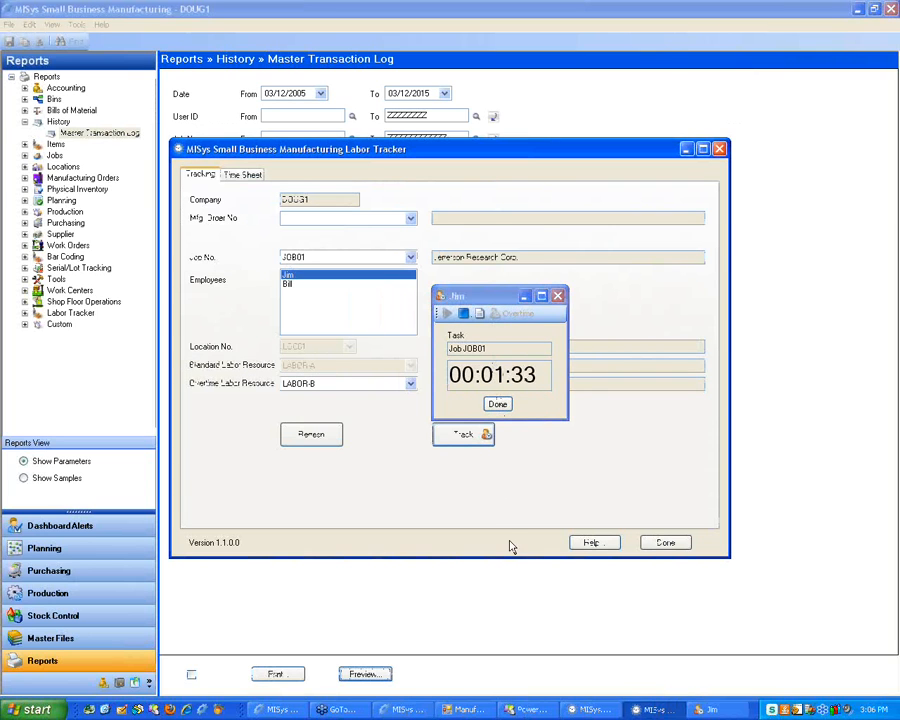
pyautogui.click(477, 316)
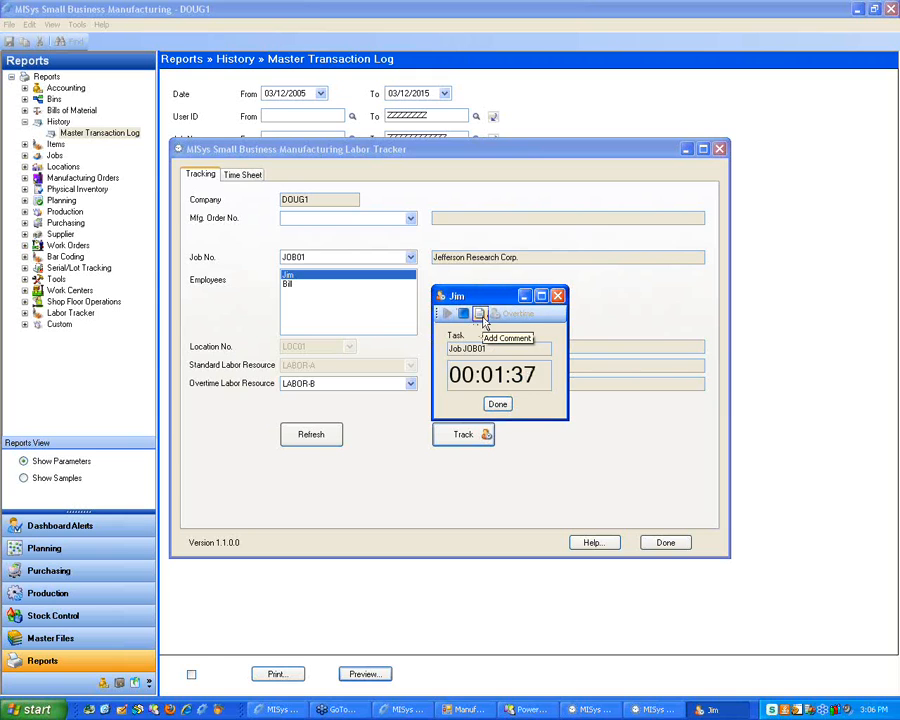
pyautogui.click(481, 315)
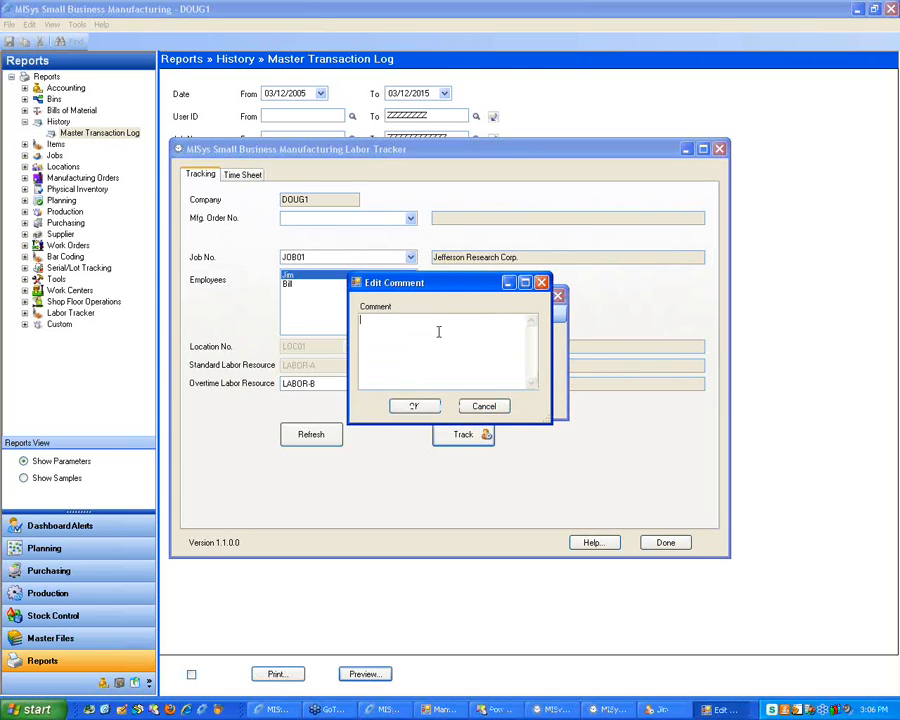
pyautogui.click(414, 406)
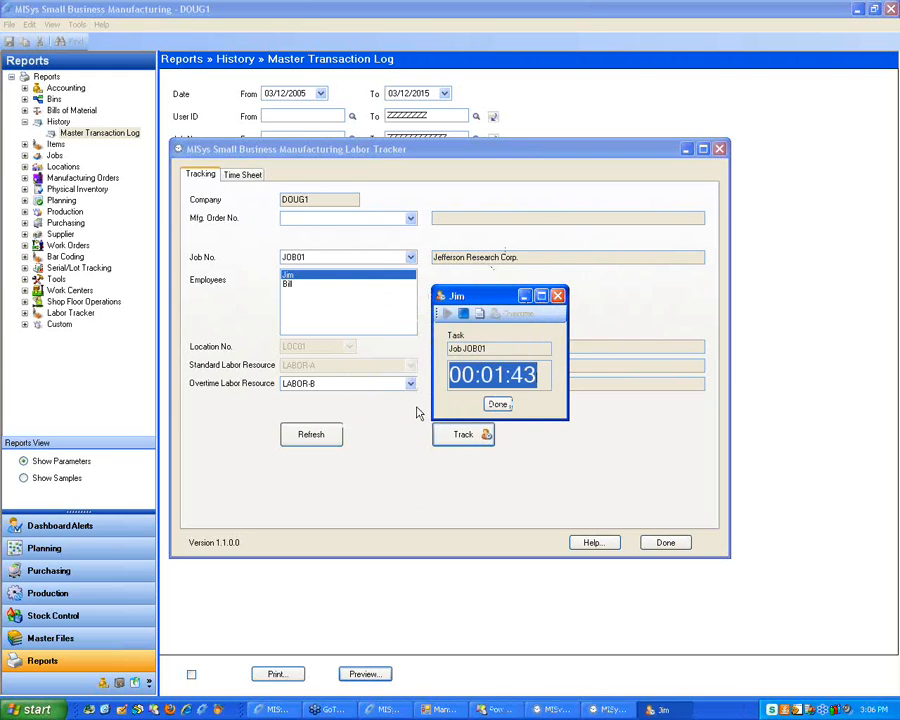
pyautogui.click(497, 405)
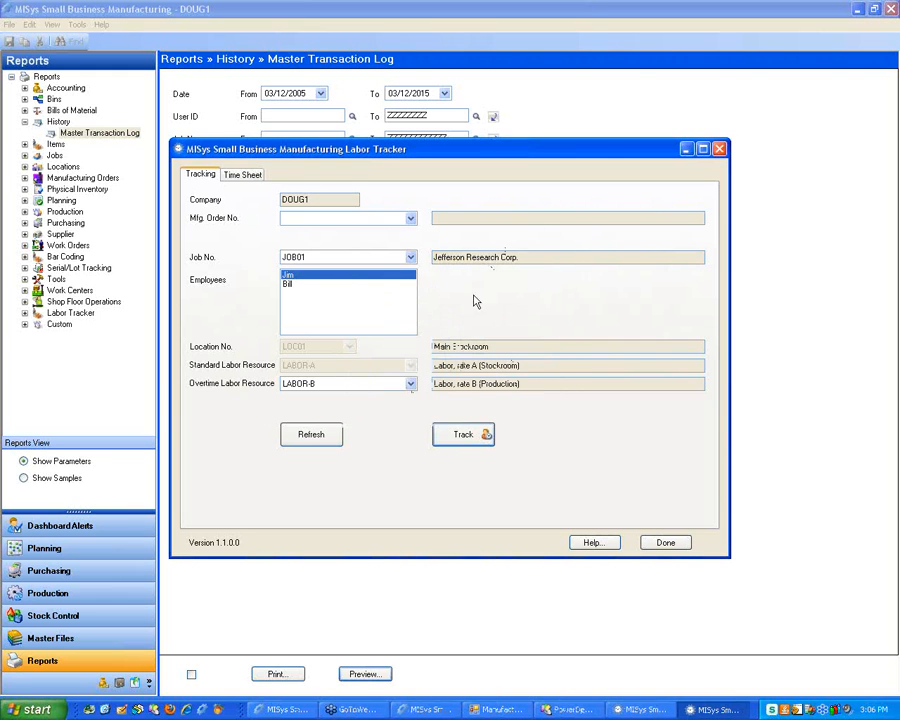
# On the Time Sheet, check the 0.25-hour entry's recorded hours and Test123 comment
pyautogui.click(242, 174)
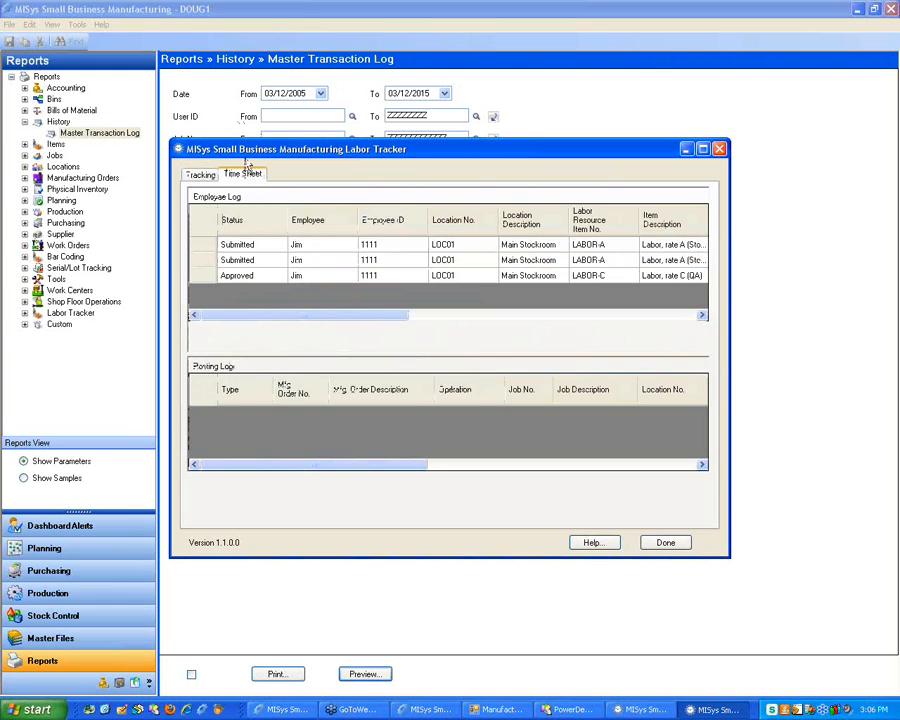
pyautogui.moveTo(314, 320); pyautogui.dragTo(629, 324)
pyautogui.click(677, 261)
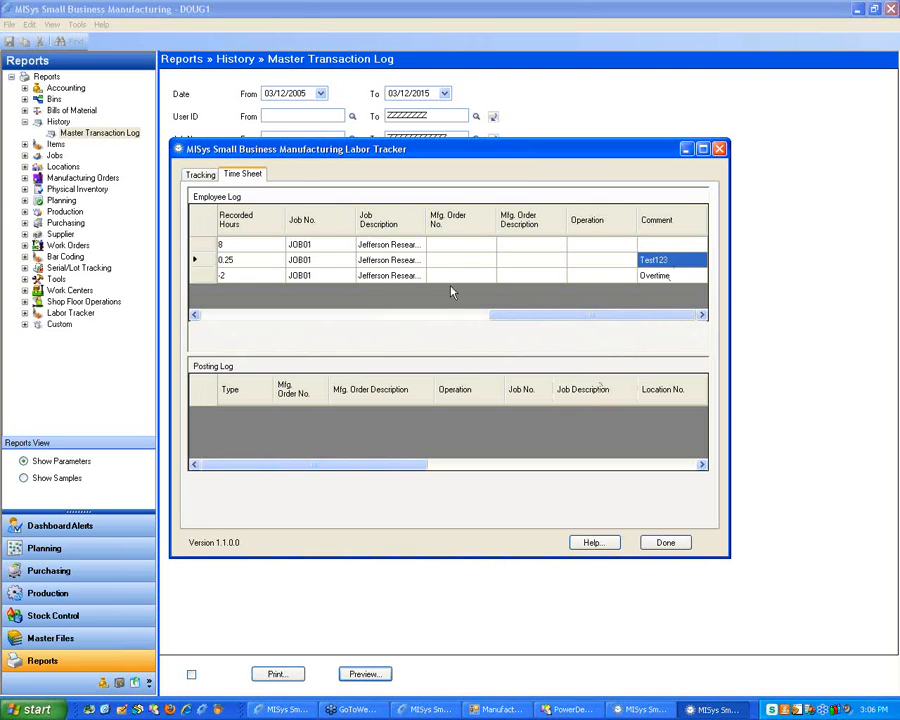
pyautogui.moveTo(543, 318); pyautogui.dragTo(577, 318)
pyautogui.moveTo(593, 318); pyautogui.dragTo(241, 316)
pyautogui.click(197, 262)
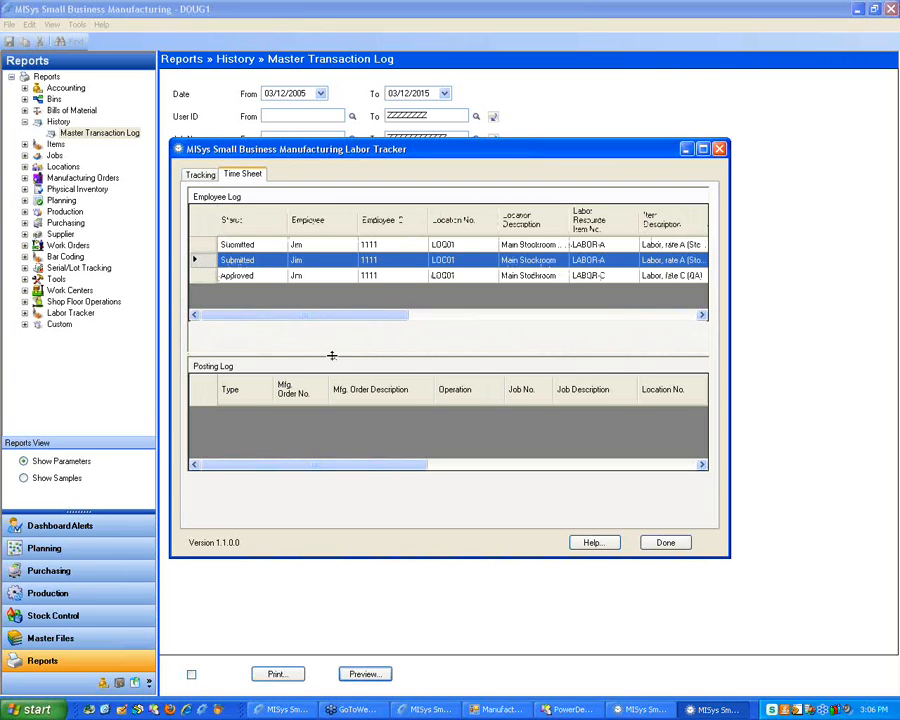
pyautogui.moveTo(293, 318); pyautogui.dragTo(203, 317)
pyautogui.moveTo(261, 317); pyautogui.dragTo(237, 319)
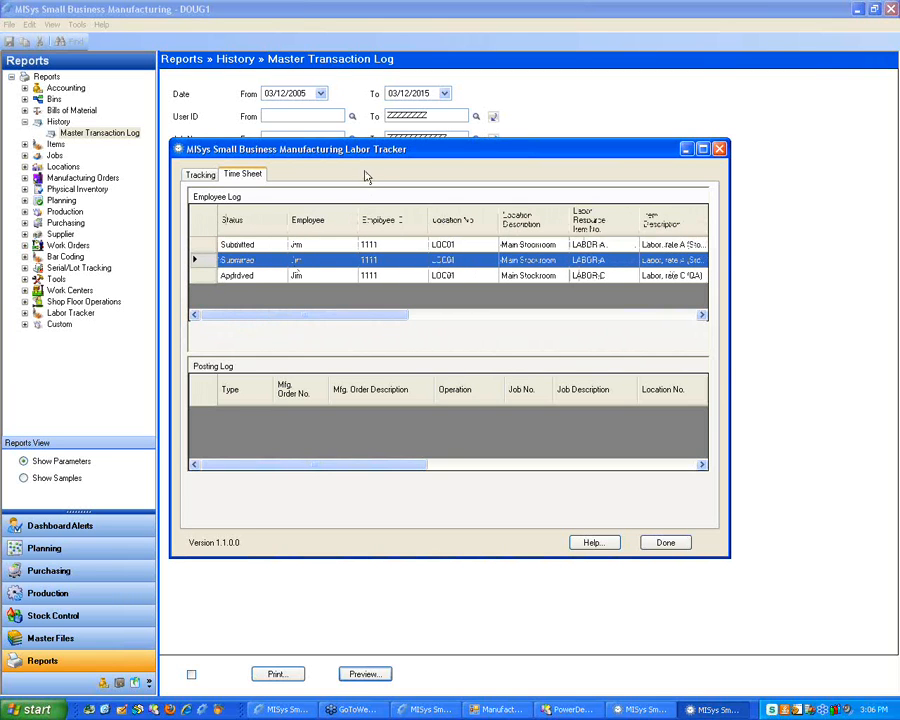
# Recheck the time sheet entries, then close the Labor Tracker window
pyautogui.moveTo(440, 154); pyautogui.dragTo(455, 134)
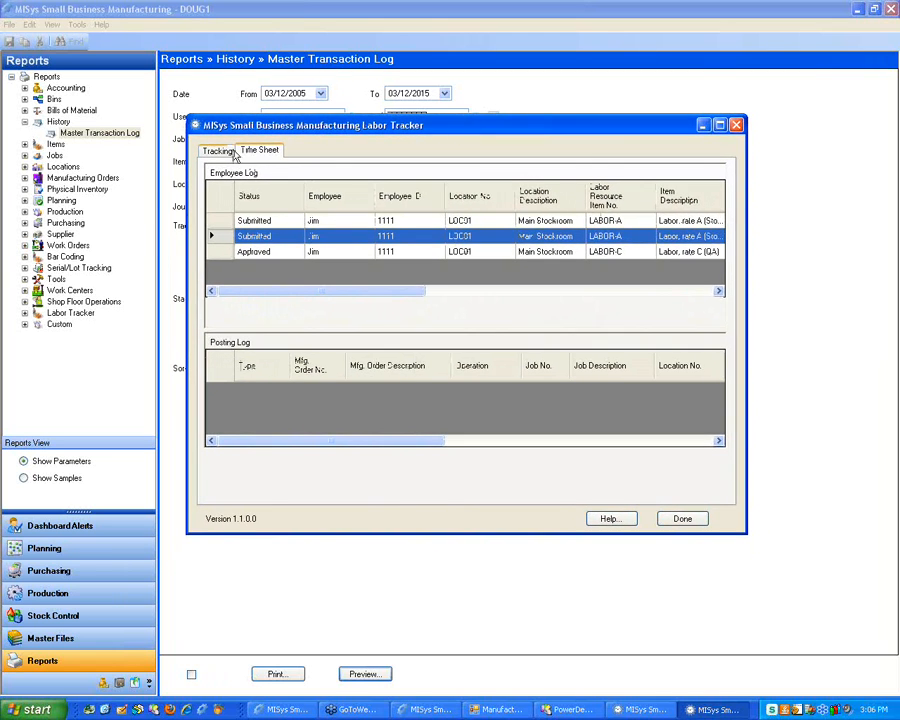
pyautogui.click(218, 152)
pyautogui.click(260, 151)
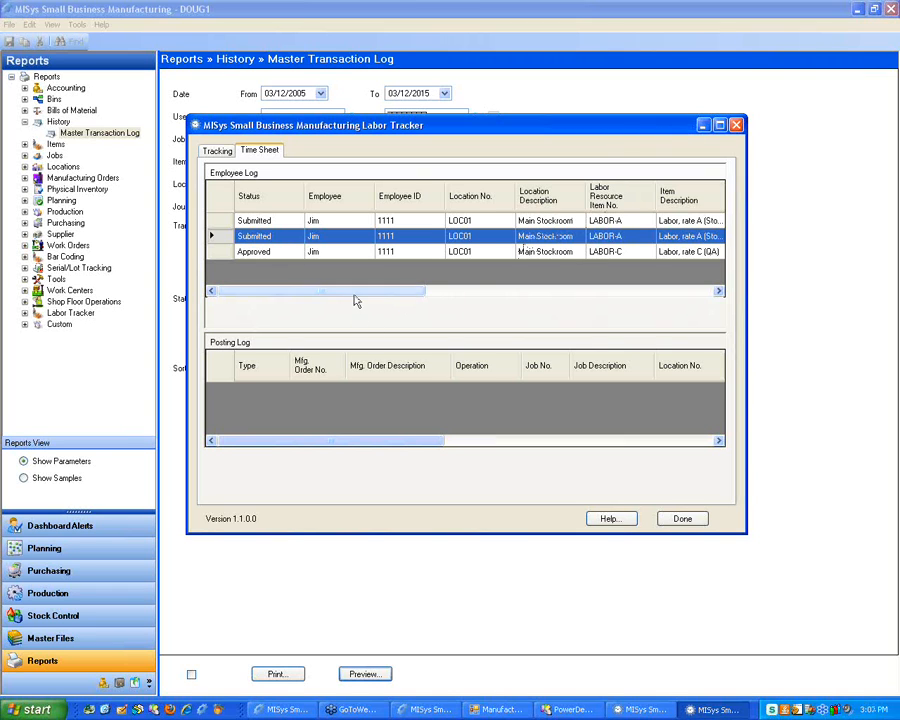
pyautogui.moveTo(352, 292); pyautogui.dragTo(320, 294)
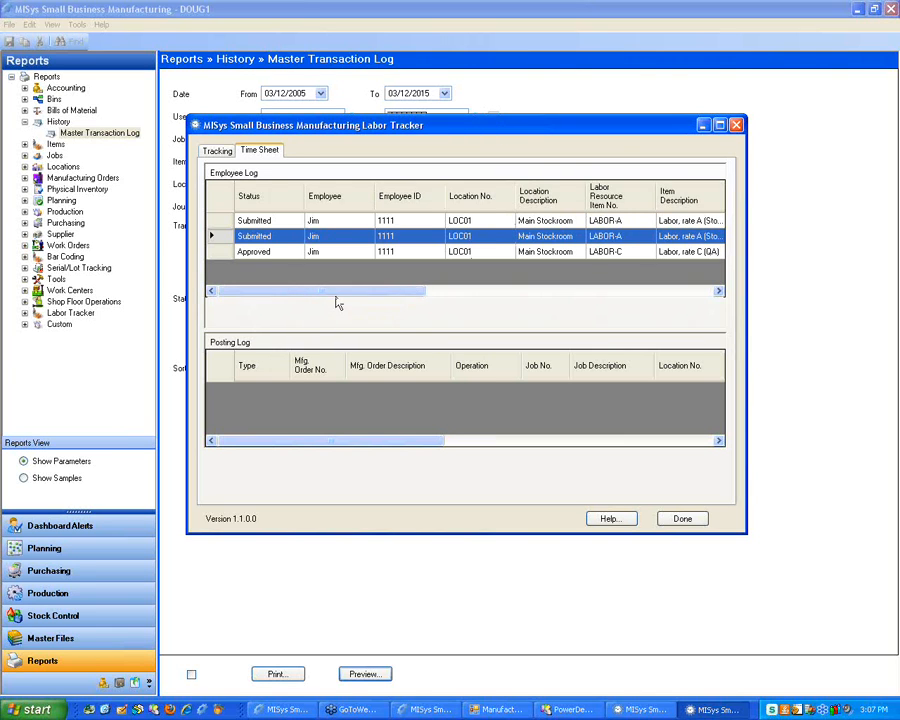
pyautogui.moveTo(337, 293); pyautogui.dragTo(265, 280)
pyautogui.click(737, 125)
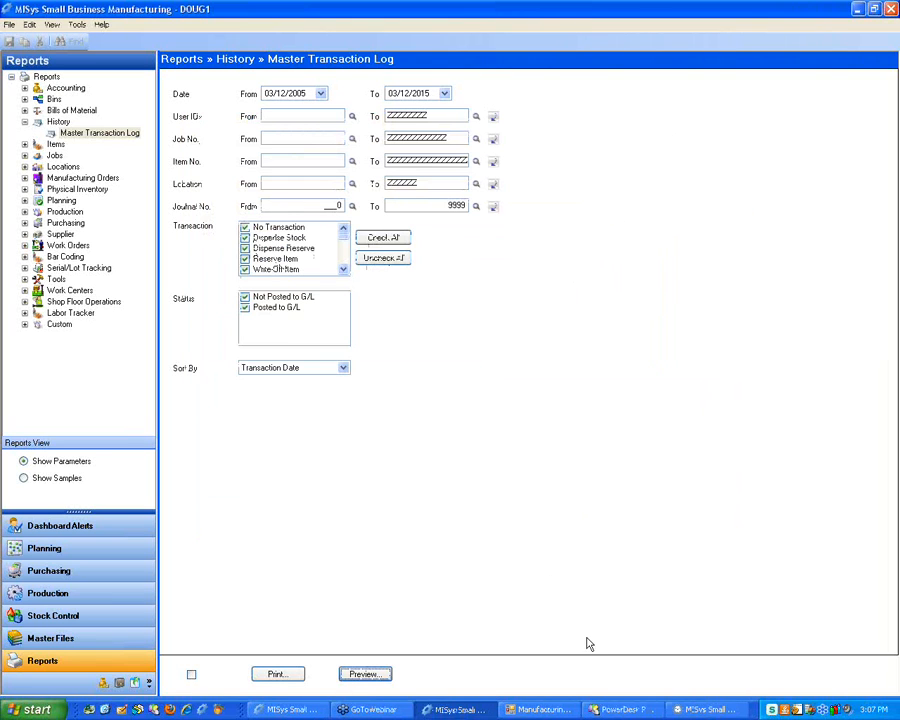
# Bring the Labor Tracker time sheet with the 8-hour LABOR-A and −2-hour LABOR-C entries back to the front
pyautogui.click(700, 709)
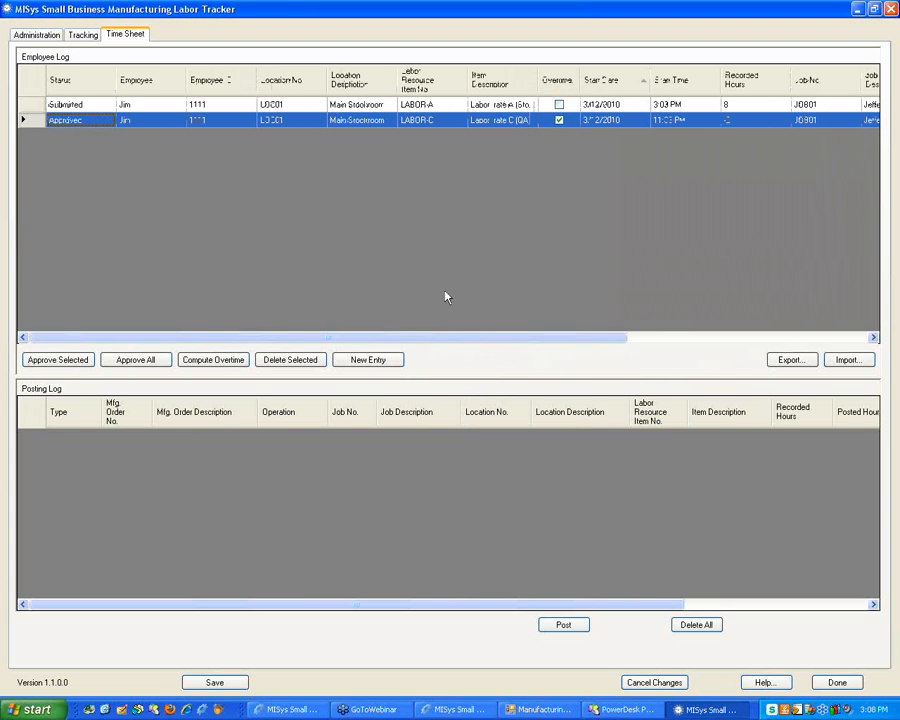
# Inspect the approved −2-hour LABOR-C overtime entry, then go to the Administration employee list
pyautogui.click(436, 121)
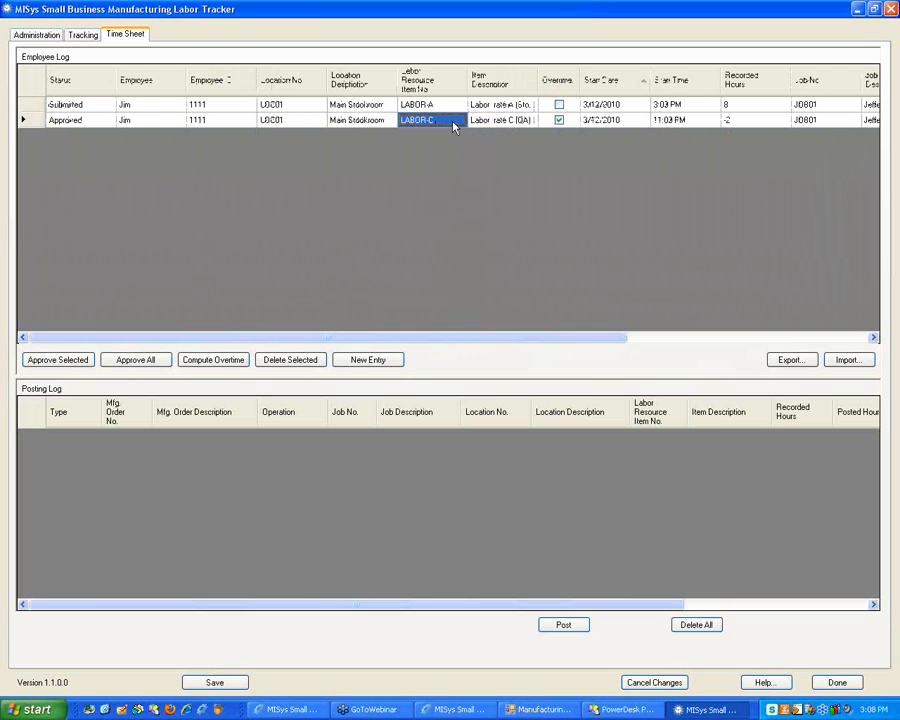
pyautogui.click(730, 122)
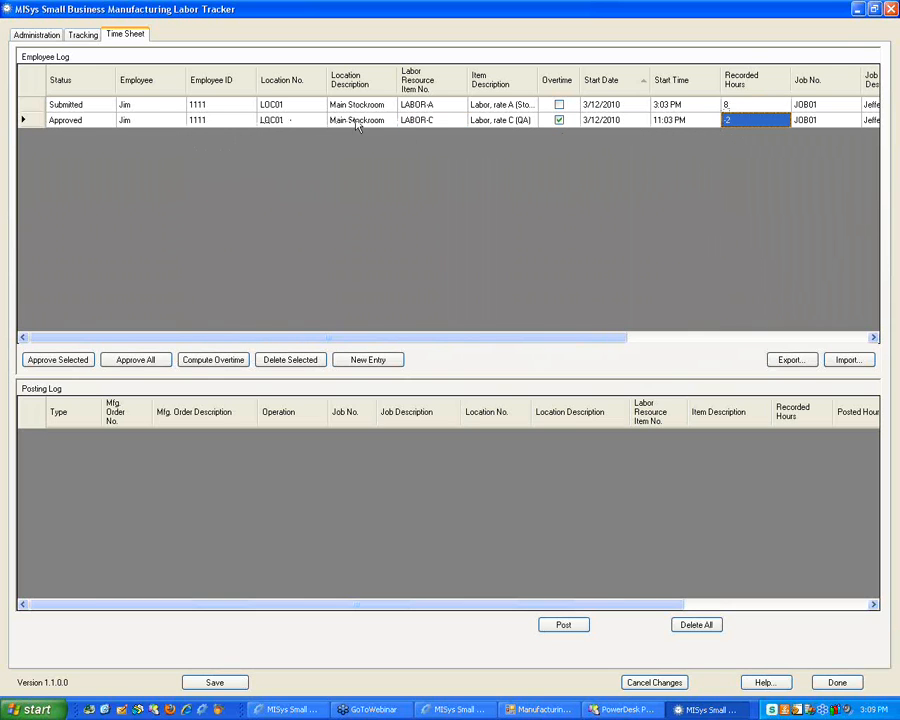
pyautogui.click(436, 120)
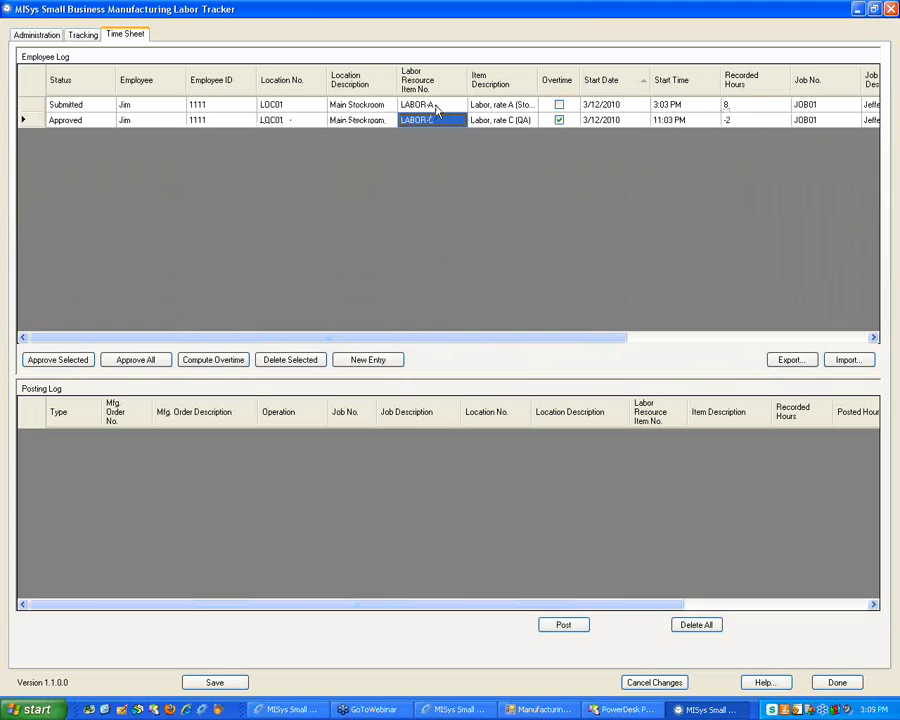
pyautogui.click(45, 32)
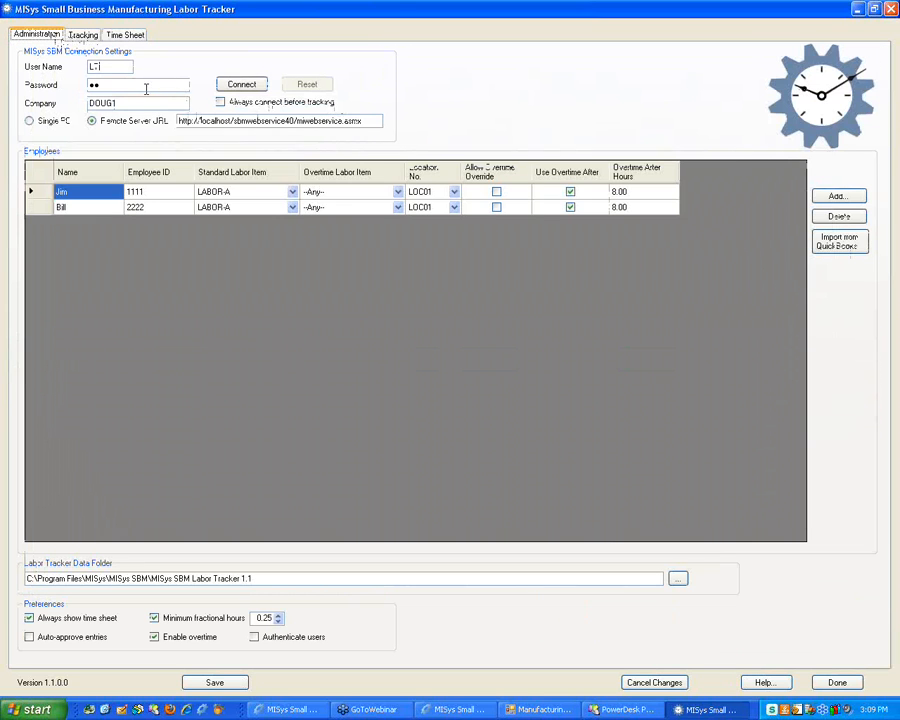
# Change the second employee's location from LOC01 to HOME, keeping overtime labor item -Any-
pyautogui.click(348, 208)
pyautogui.click(348, 208)
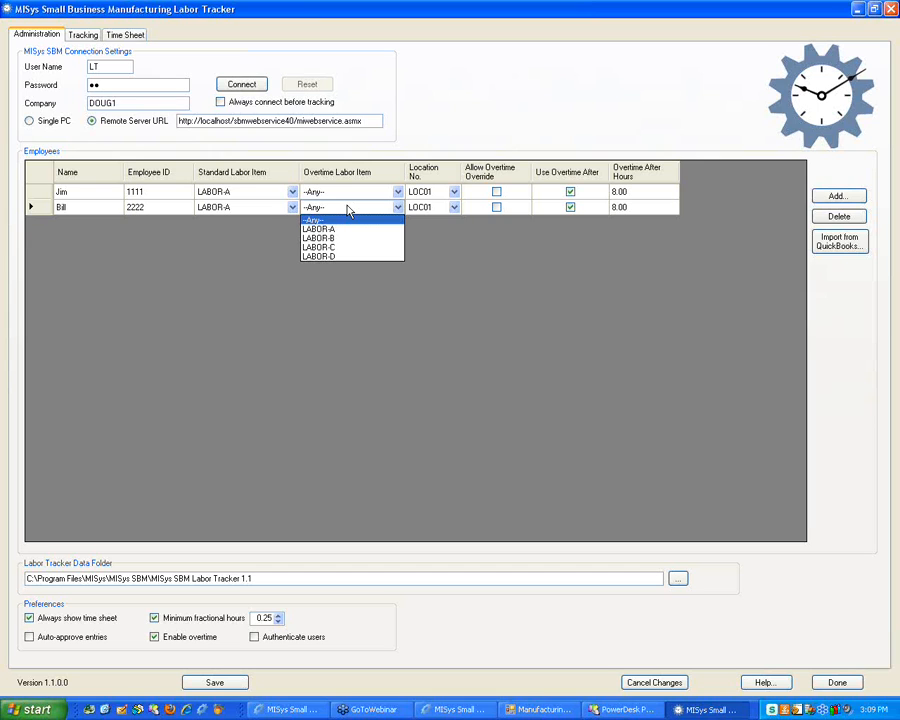
pyautogui.click(488, 269)
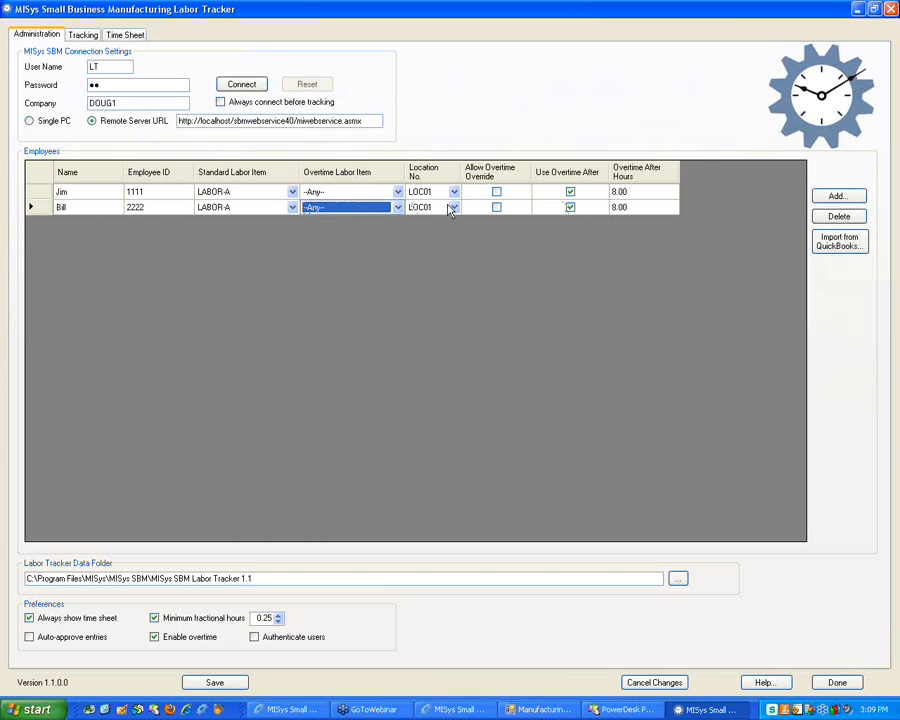
pyautogui.click(454, 208)
pyautogui.click(456, 210)
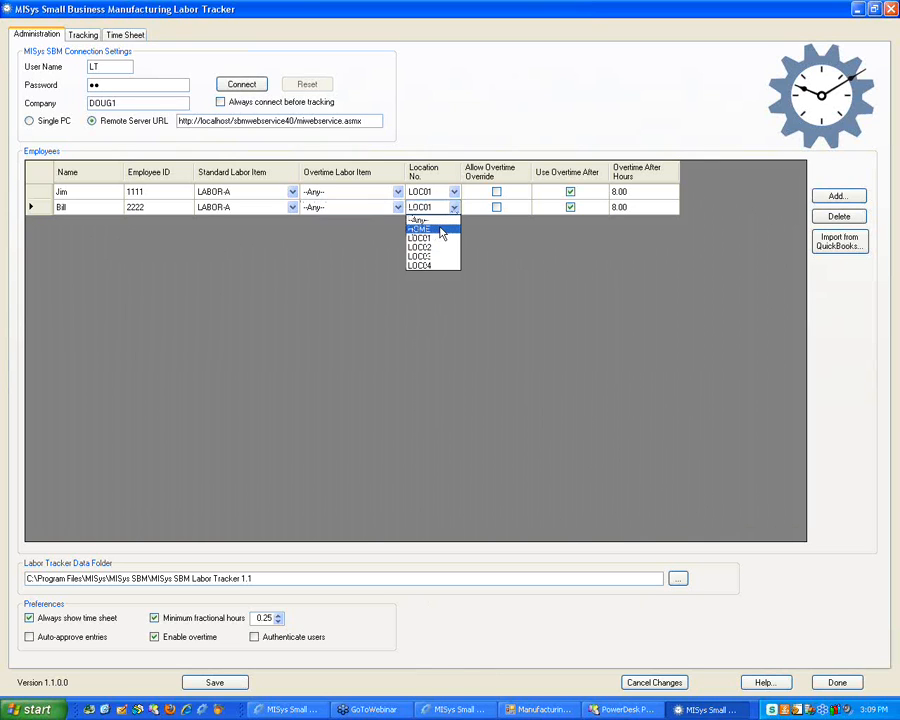
pyautogui.click(440, 230)
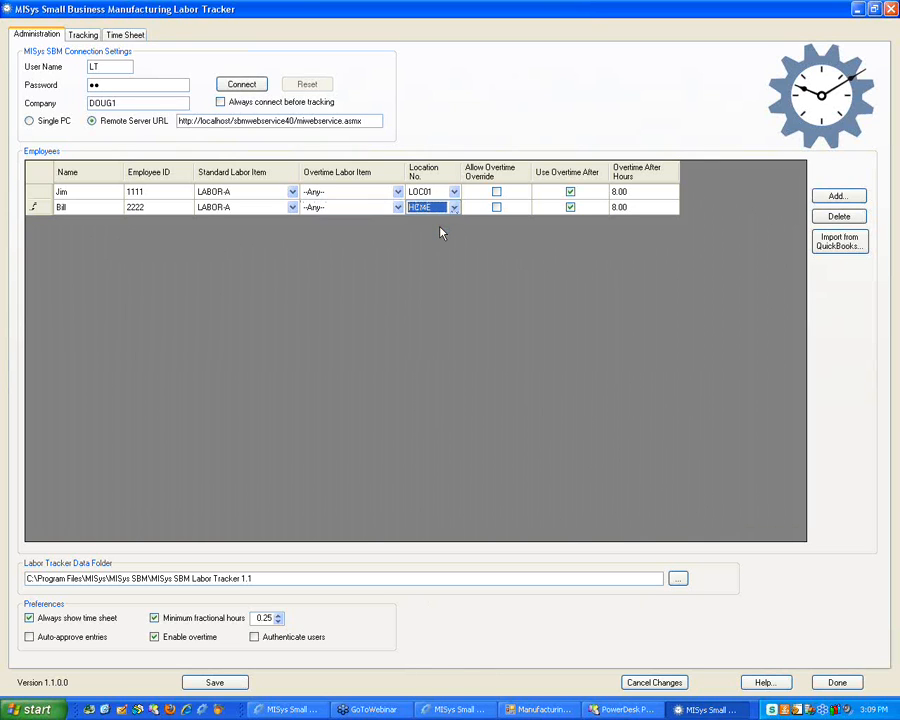